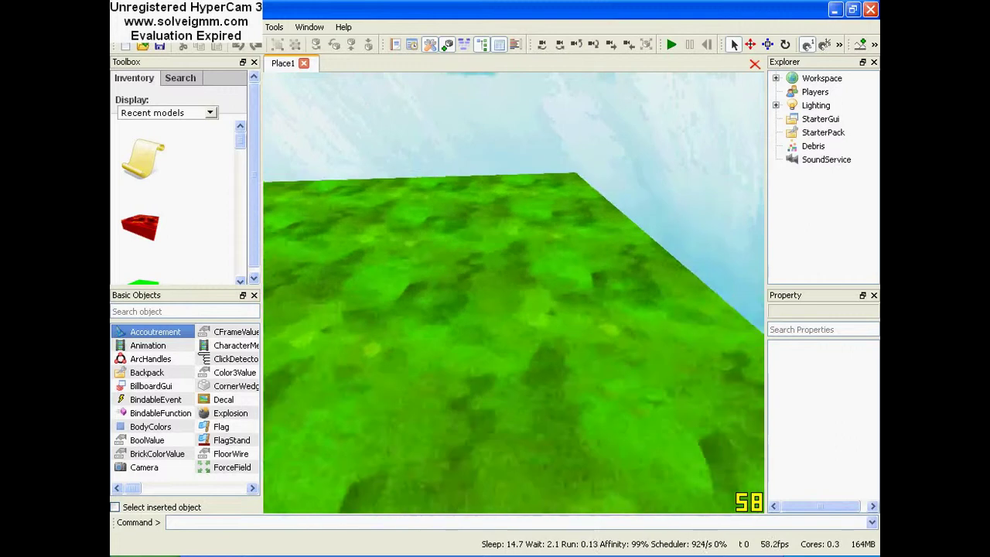
- Open the Stamper's sets and choose the yellow sand terrain block from the High Scalability set
scroll(561, 307, "down", 2)
scroll(561, 307, "up", 4)
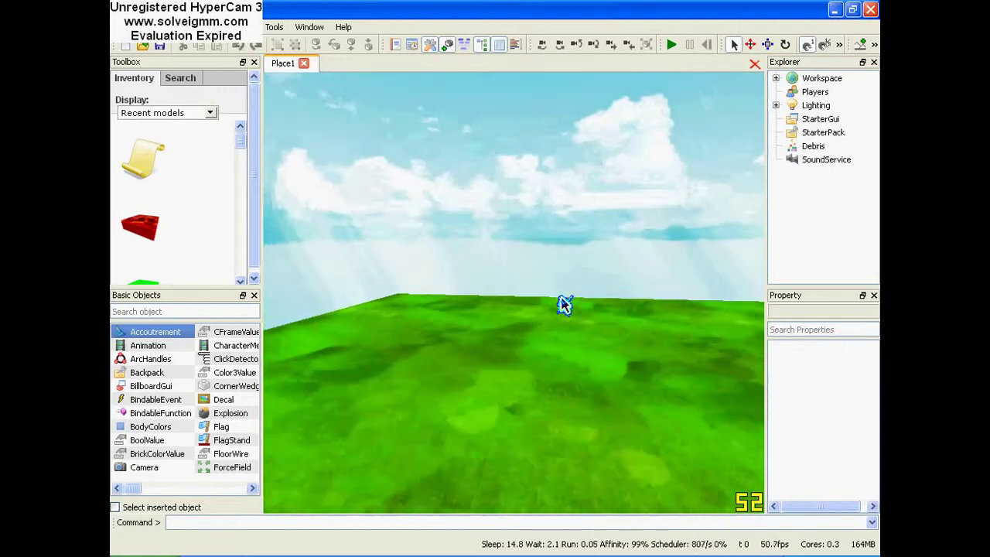
right_click_drag(611, 254, 610, 254)
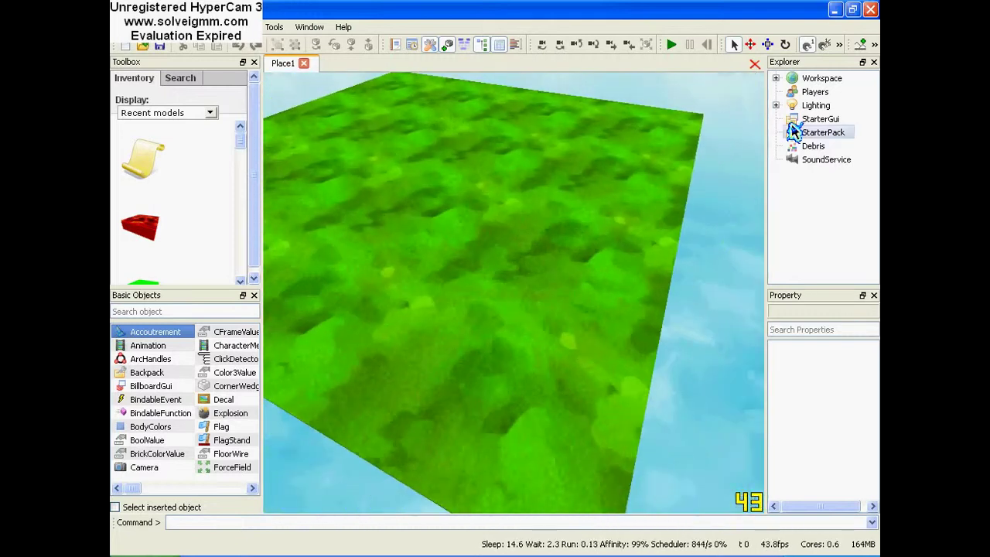
left_click(874, 44)
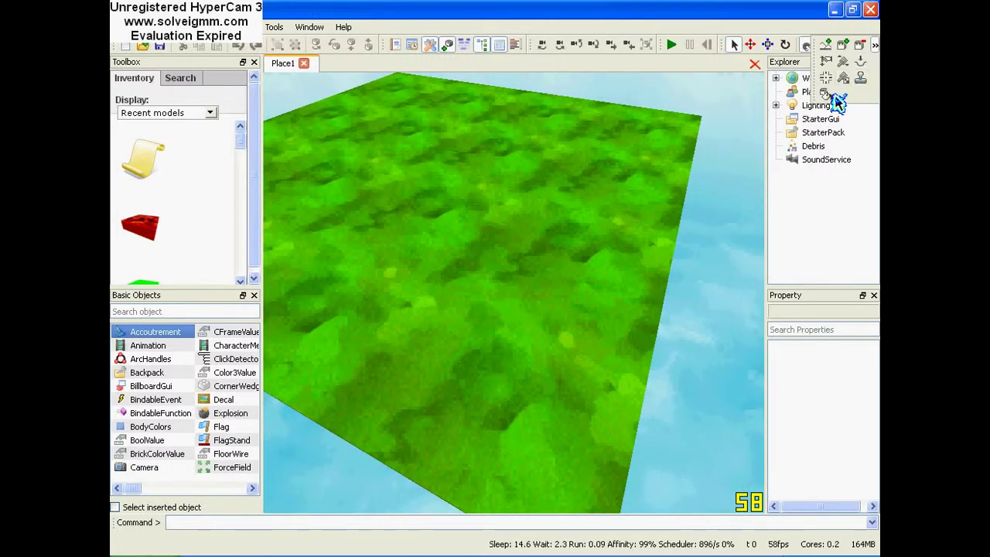
left_click(841, 66)
left_click(843, 80)
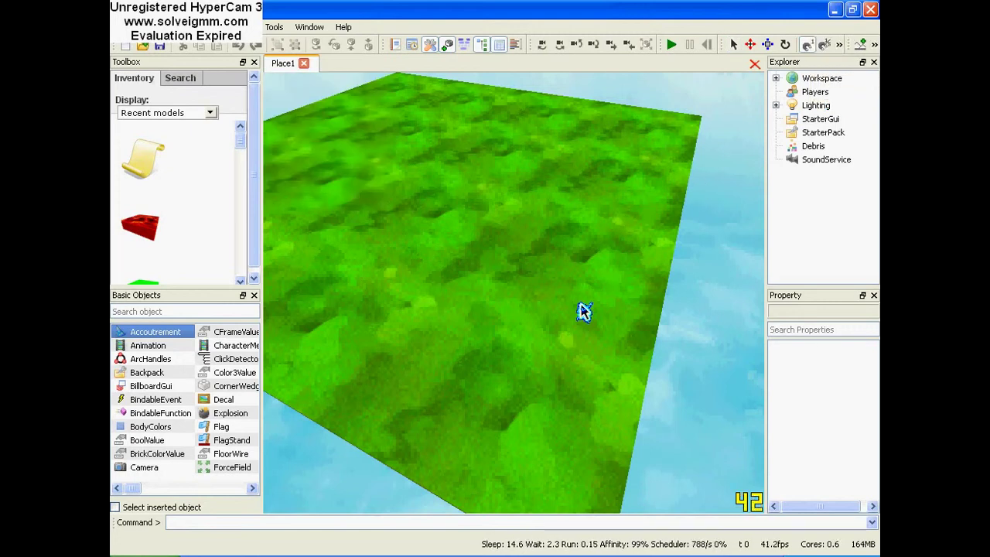
right_click_drag(584, 311, 488, 263)
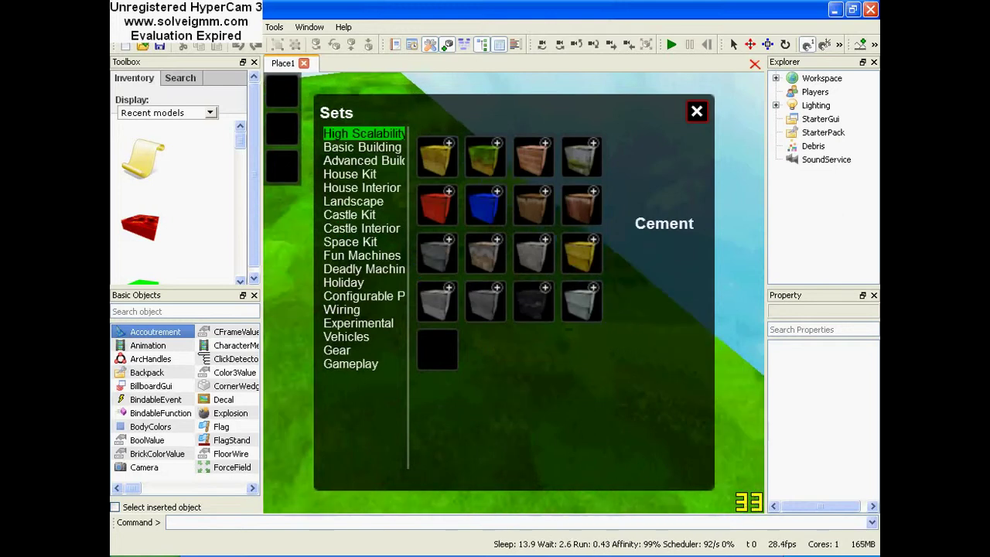
left_click(433, 152)
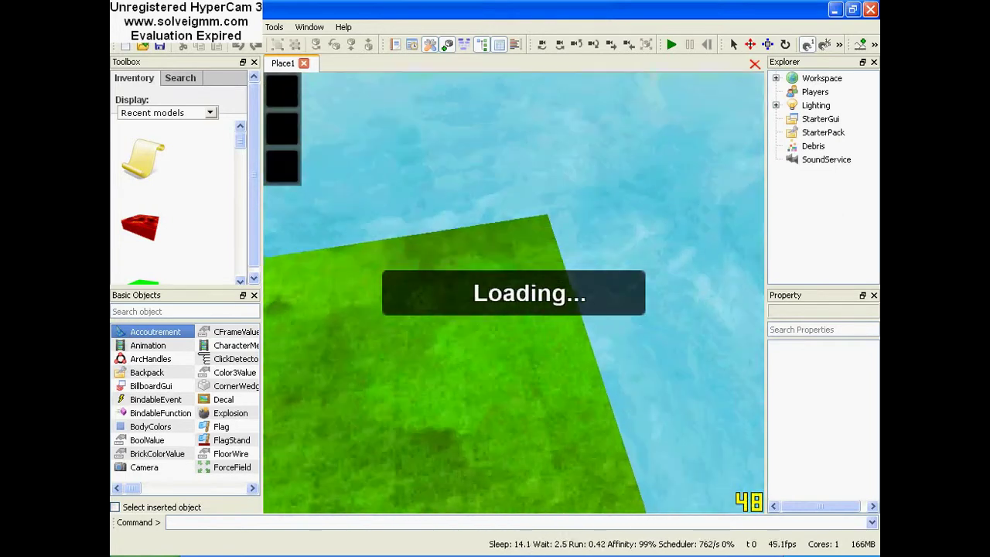
right_click_drag(534, 189, 545, 224)
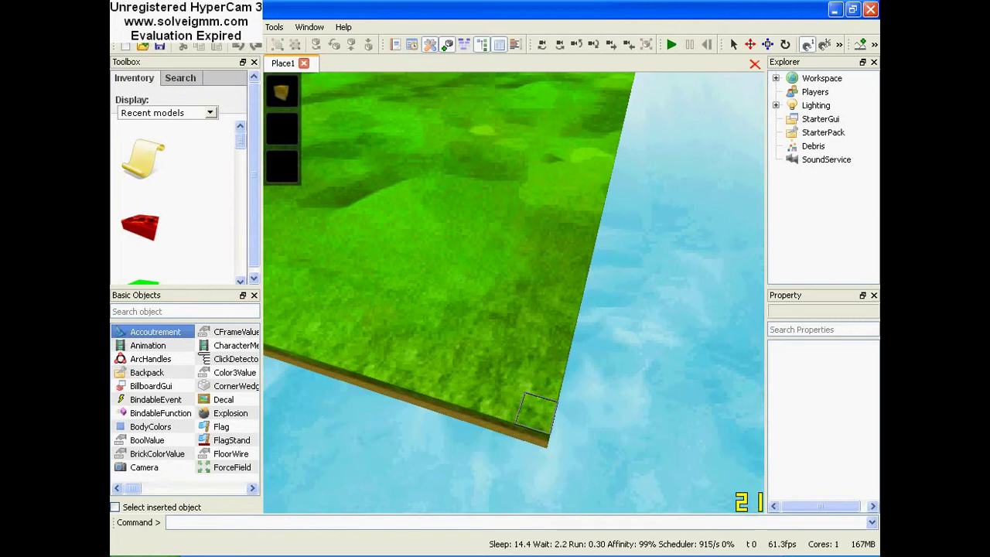
- Stack sand terrain blocks into a pillar at one corner of the grass baseplate
left_click(537, 413)
right_click_drag(536, 413, 510, 209)
mouse_move(468, 371)
right_mouse_down()
mouse_move(456, 340)
mouse_move(457, 357)
right_mouse_up()
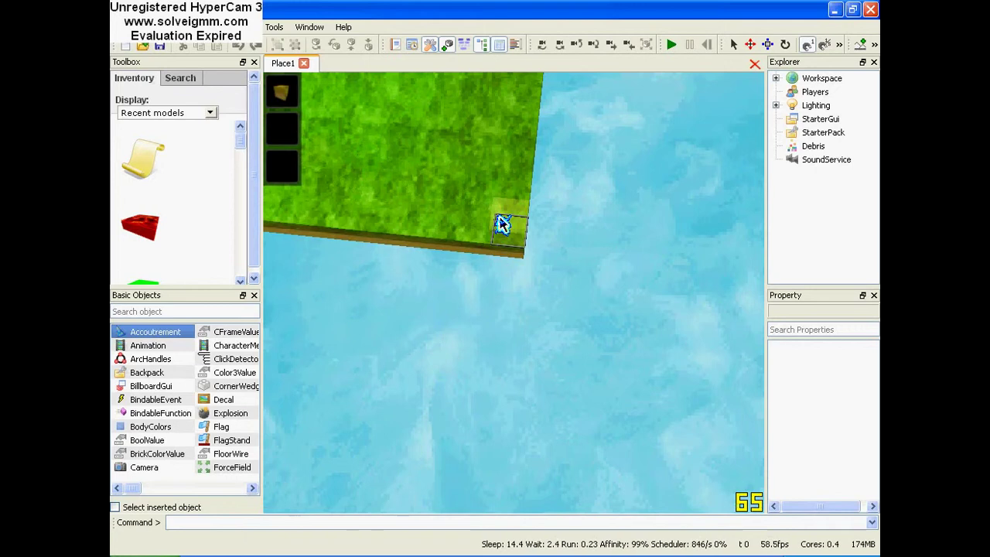
left_click(507, 198)
left_click(508, 172)
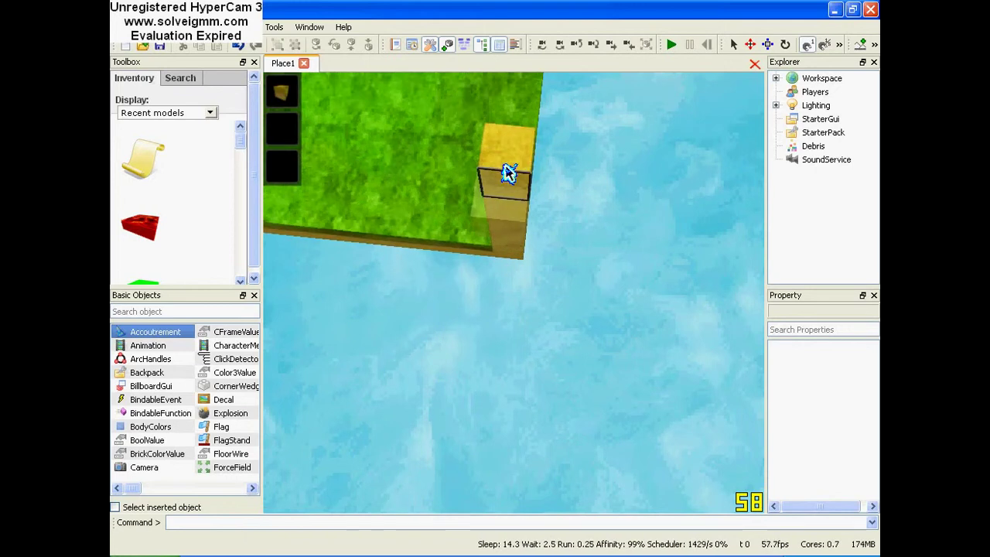
scroll(515, 217, "down", 2)
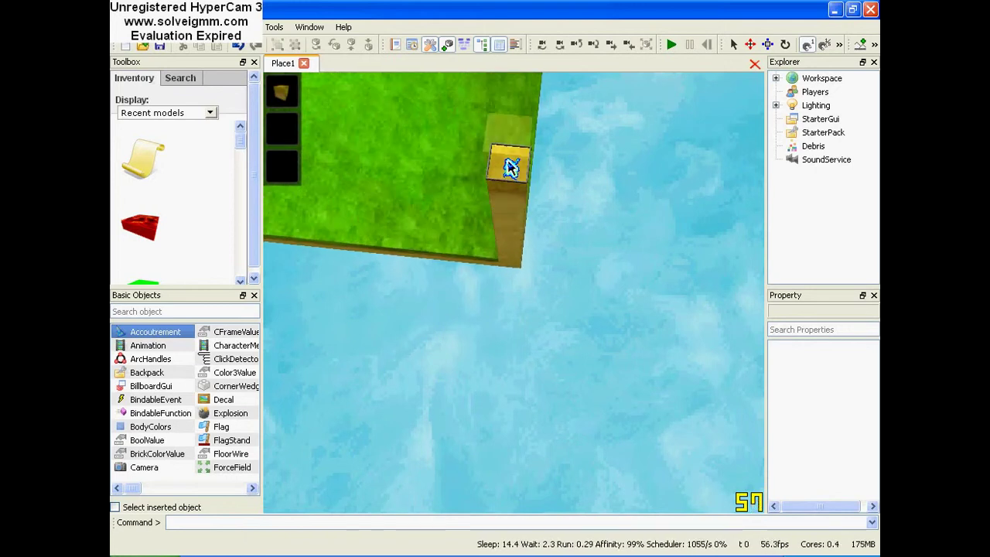
mouse_move(508, 168)
right_mouse_down()
mouse_move(503, 147)
mouse_move(508, 181)
right_mouse_up()
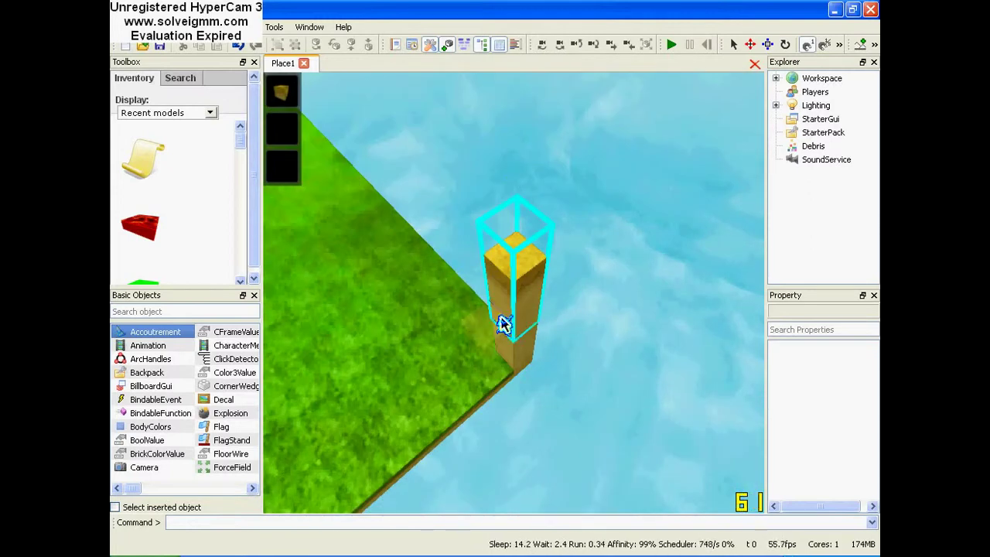
- Extend the fill region from the corner pillar and fill a wide raised sand strip along the baseplate's full edge
right_click_drag(511, 363, 530, 320)
scroll(492, 349, "down", 3)
left_click_drag(530, 320, 580, 316)
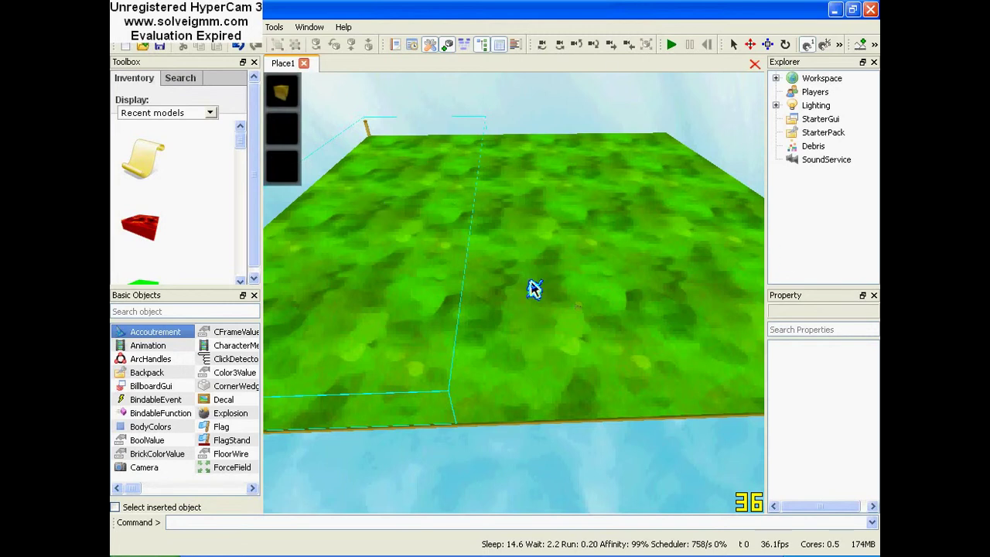
left_click_drag(469, 290, 472, 290)
right_click_drag(505, 265, 513, 265)
key("d")
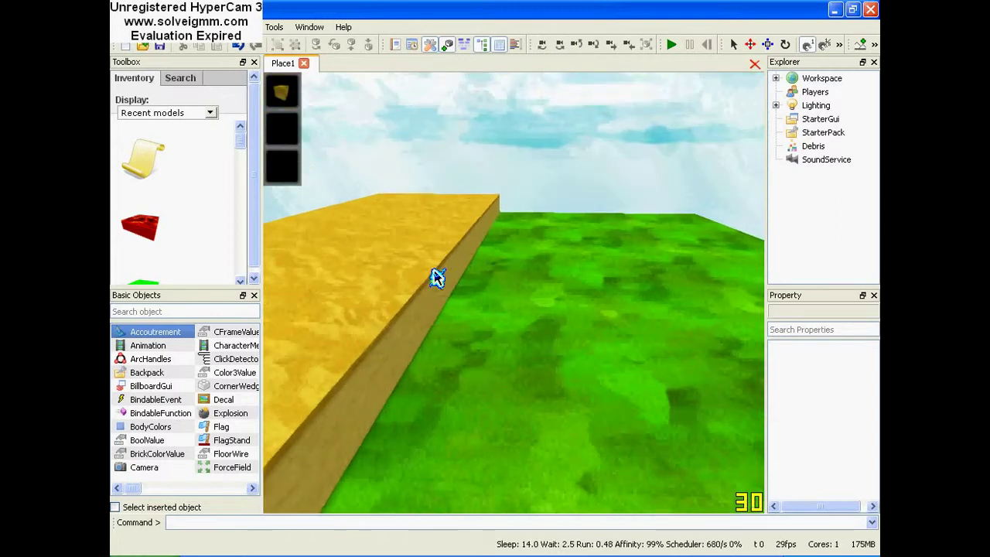
- Build another sand pillar at a corner on the baseplate's opposite, still uncovered side
right_click_drag(468, 356, 463, 310)
key("d")
key("a")
key("w")
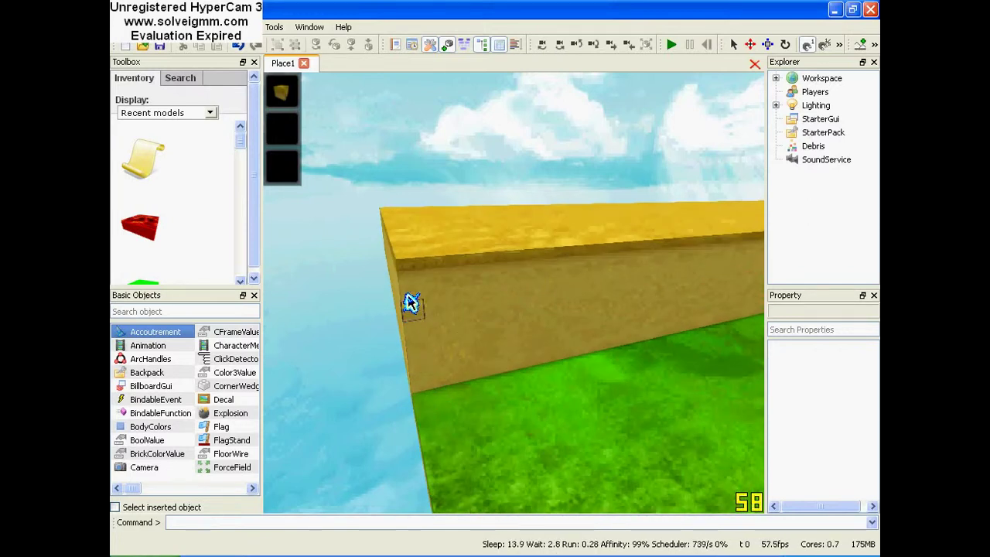
key("s")
key("a")
key("w")
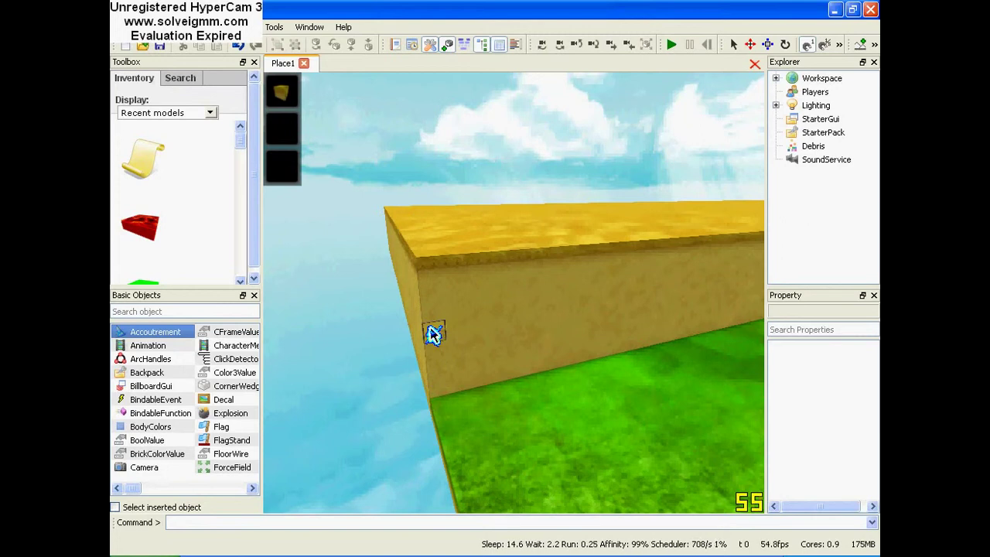
key("s")
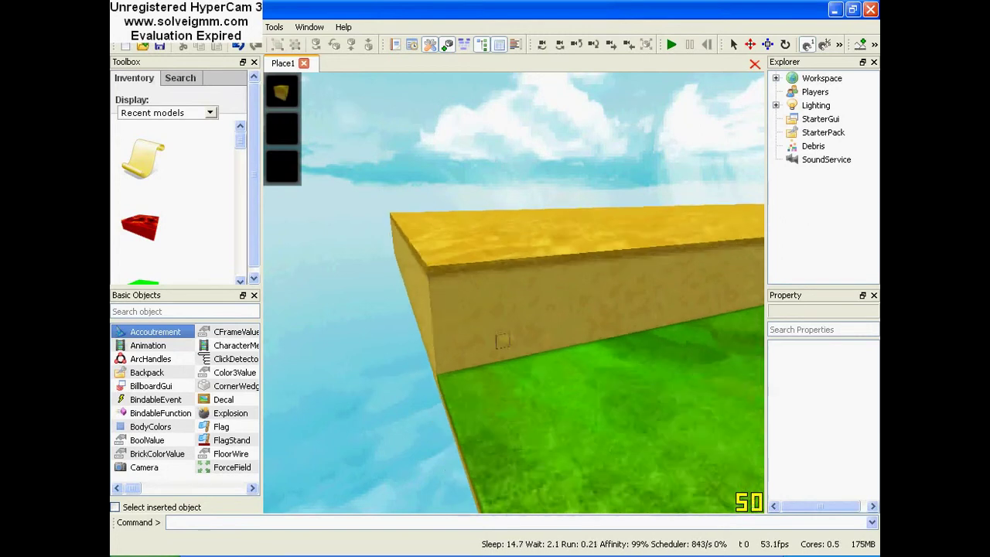
right_click_drag(501, 340, 495, 370)
key("w")
key("d")
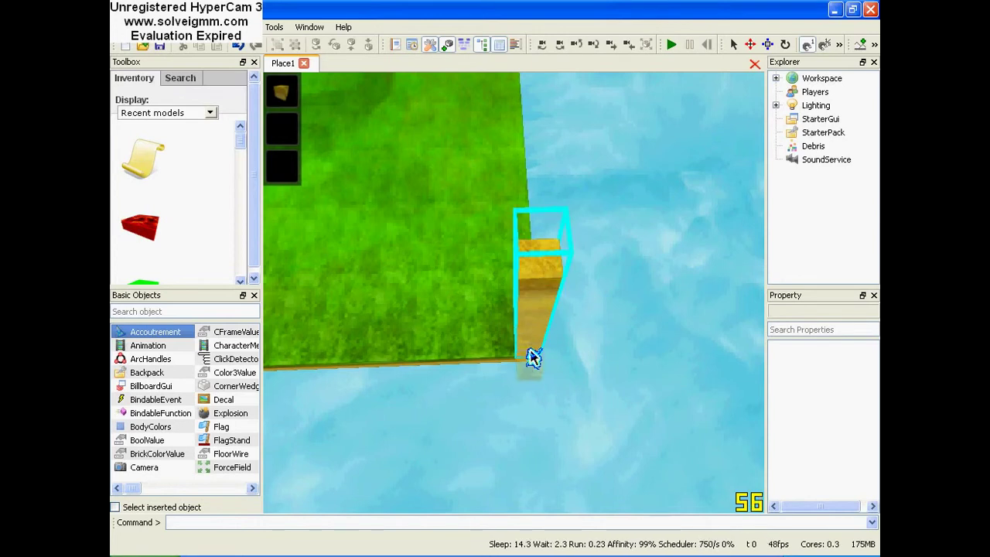
- Fill a second raised sand strip from the new pillar along the opposite edge, leaving a grass channel between the strips
mouse_move(533, 357)
right_mouse_down()
mouse_move(512, 326)
mouse_move(484, 353)
right_mouse_up()
key("a")
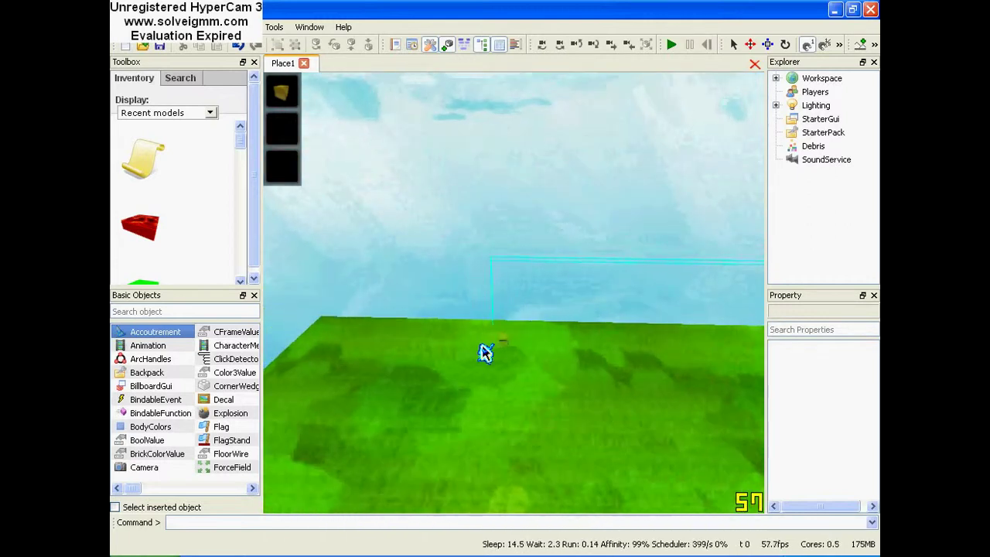
key("a")
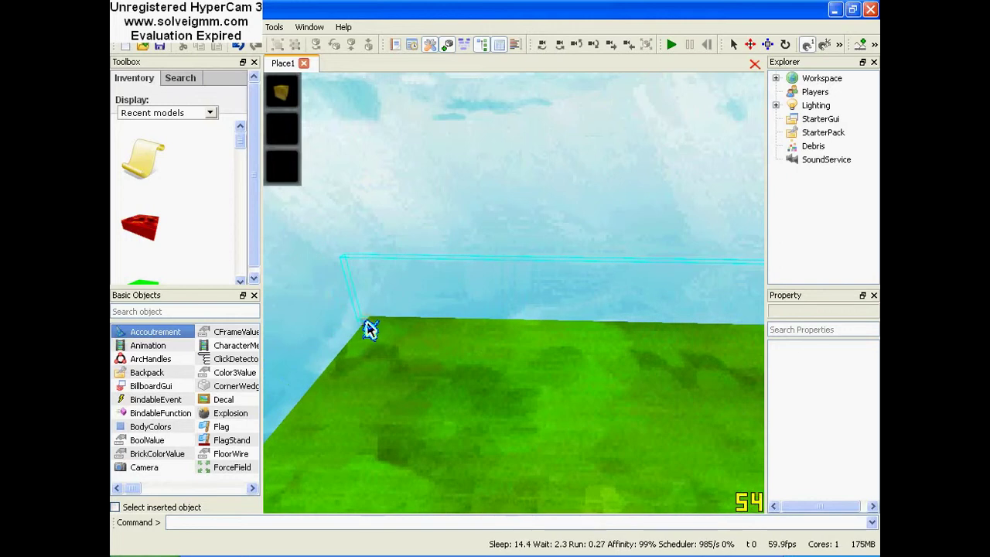
mouse_move(435, 344)
right_mouse_down()
mouse_move(464, 328)
mouse_move(455, 340)
mouse_move(438, 332)
right_mouse_up()
key("d")
key("s")
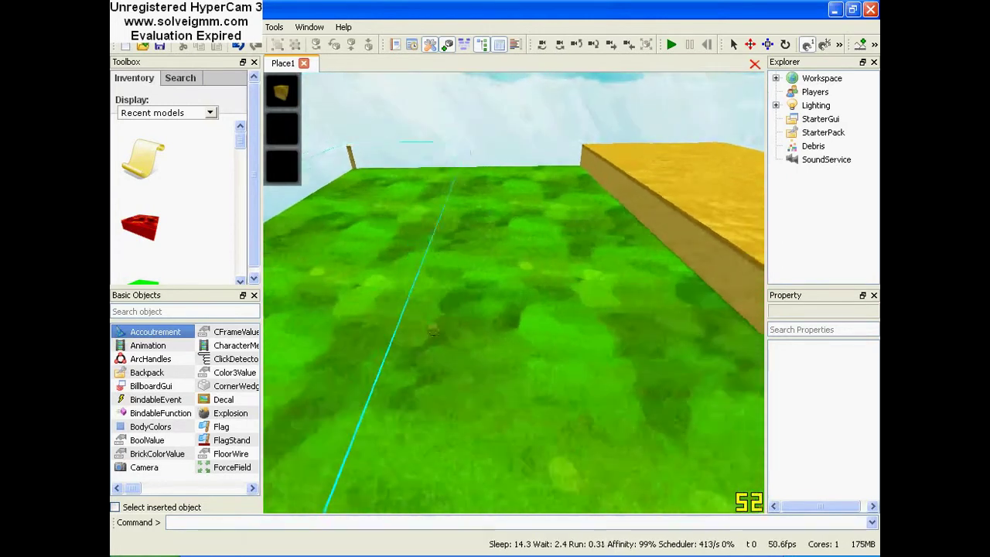
key("s")
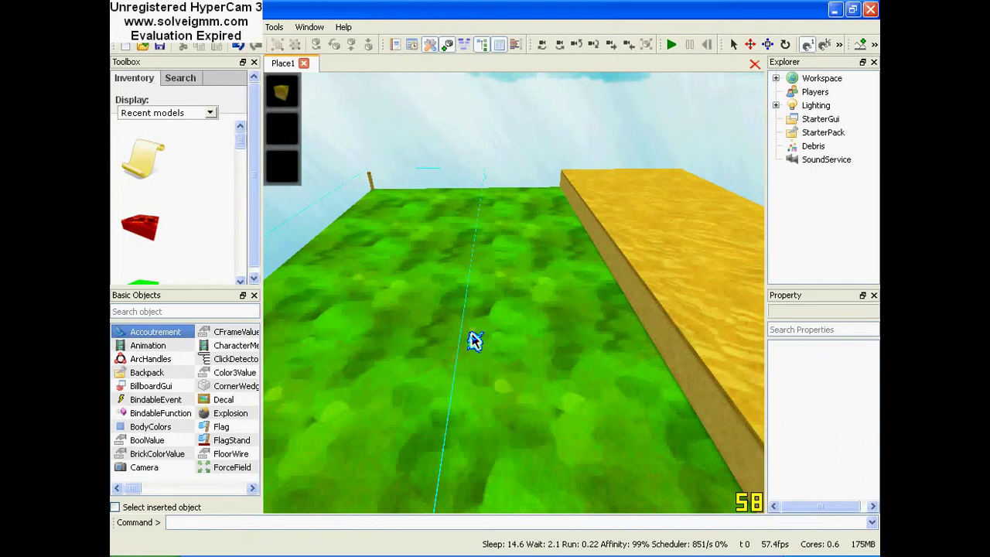
left_click_drag(475, 342, 474, 341)
- Examine the two raised sand strips and the grass channel running between them
right_click_drag(473, 341, 415, 363)
scroll(433, 317, "down", 2)
key("s")
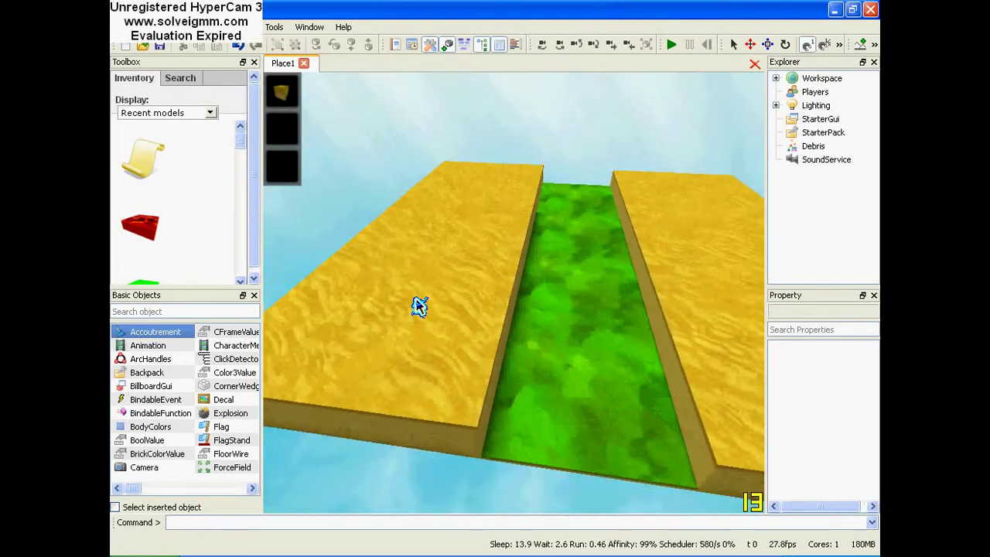
key("d")
key("w")
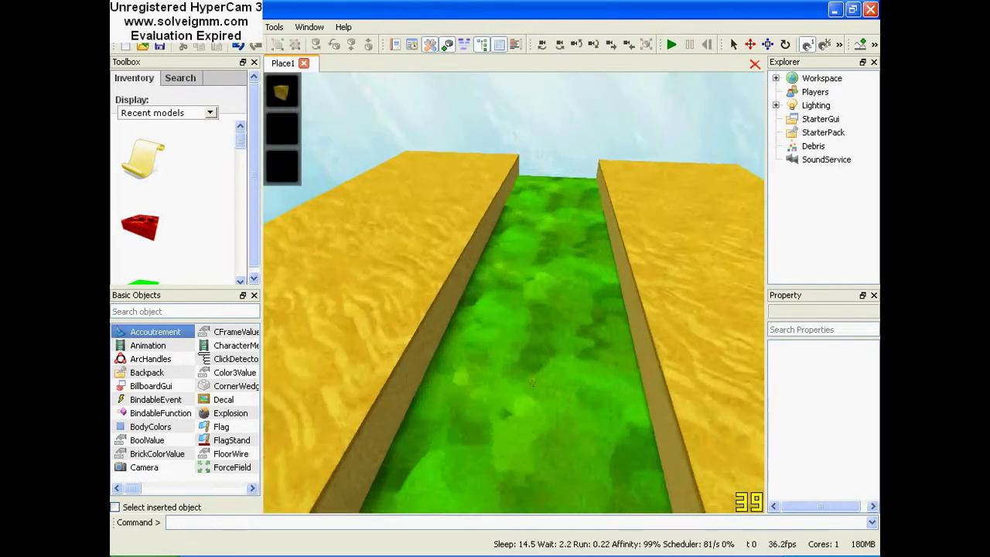
right_click_drag(531, 382, 506, 336)
key("s")
key("w")
key("s")
key("w")
- Choose the water terrain block from the Stamper's sets and set its Water Force to Max
left_click(840, 80)
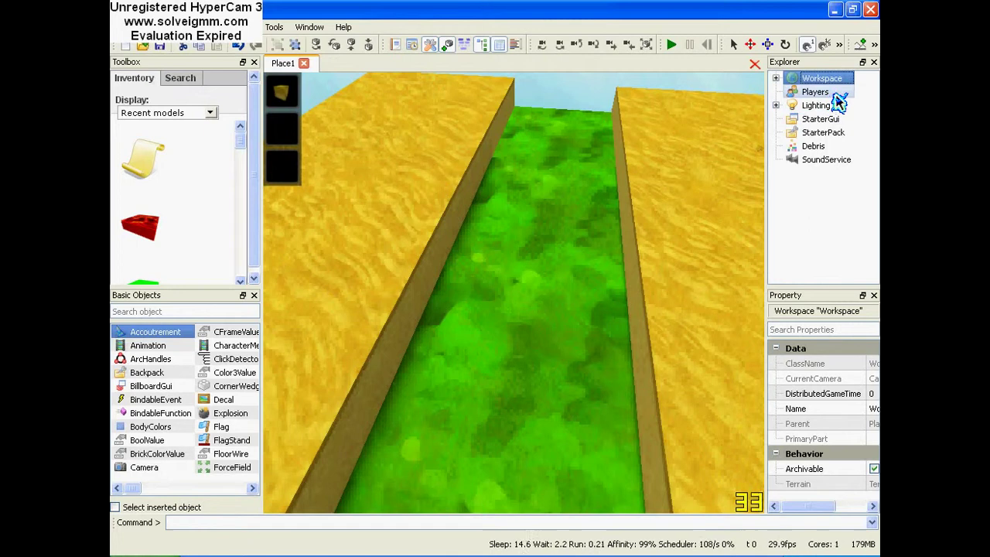
left_click(872, 49)
left_click(860, 79)
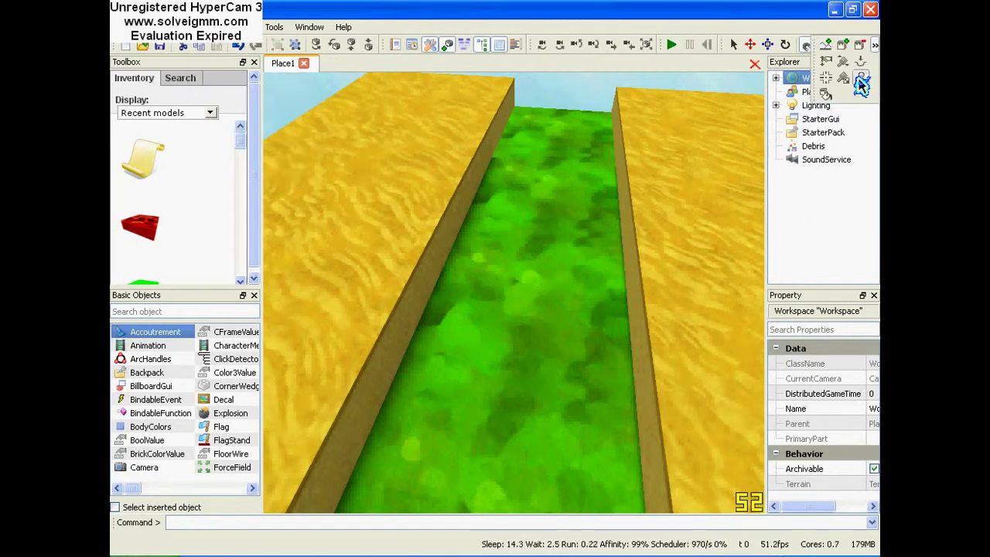
left_click(449, 354)
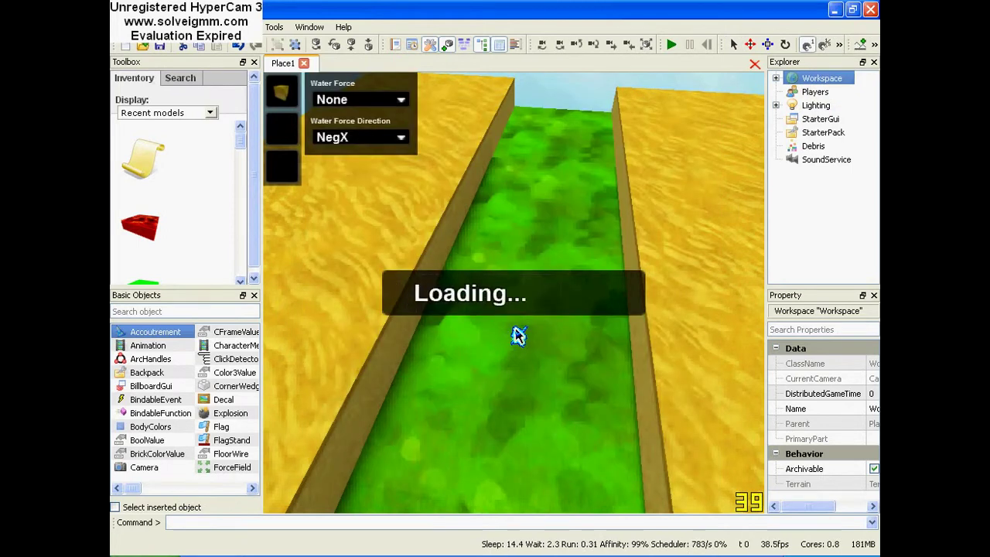
key("w")
right_click_drag(519, 336, 614, 342)
left_click(387, 108)
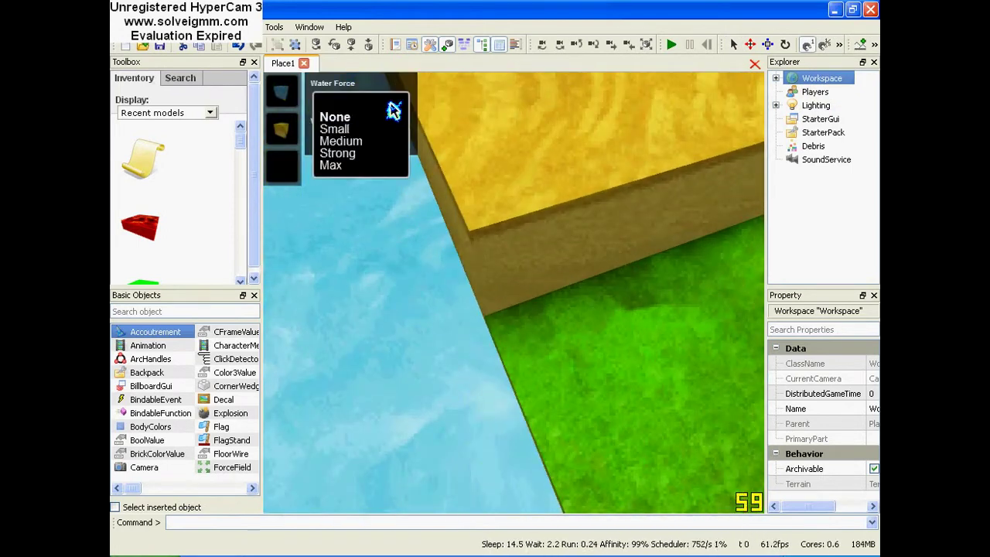
left_click(340, 165)
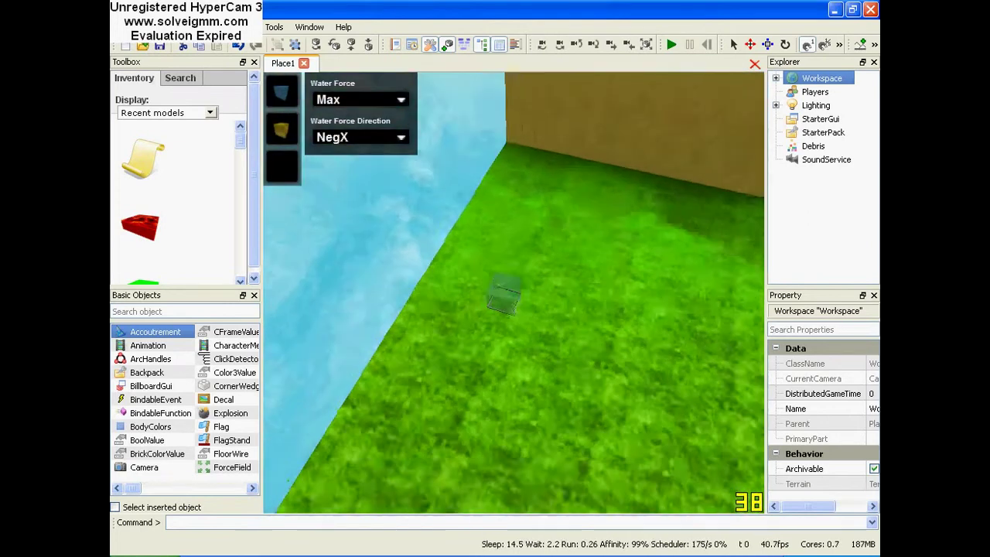
- Try placing a single water block with Max force in the grass channel's end corner
right_click_drag(501, 261, 503, 253)
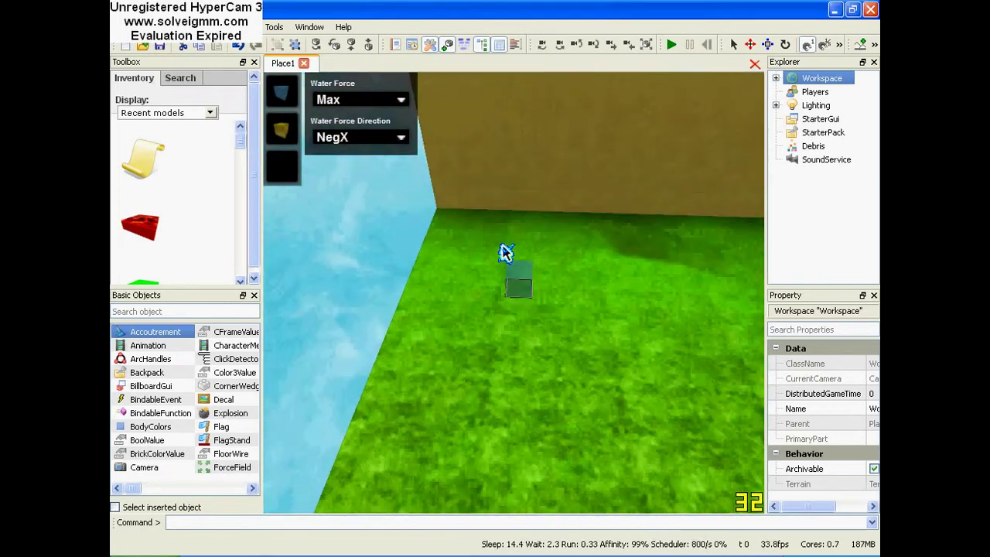
left_click(461, 204)
mouse_move(574, 245)
right_mouse_down()
mouse_move(641, 266)
mouse_move(704, 259)
mouse_move(570, 264)
right_mouse_up()
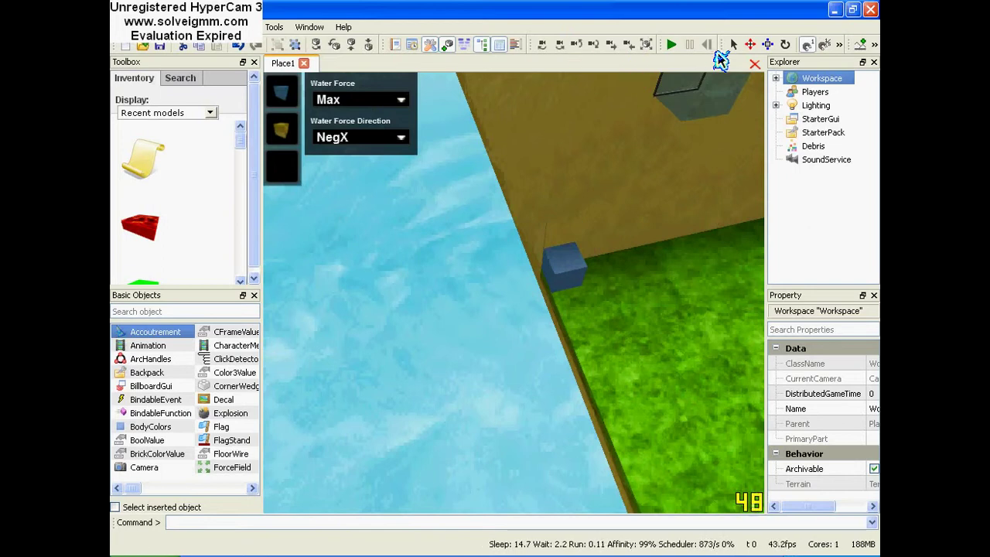
left_click(348, 102)
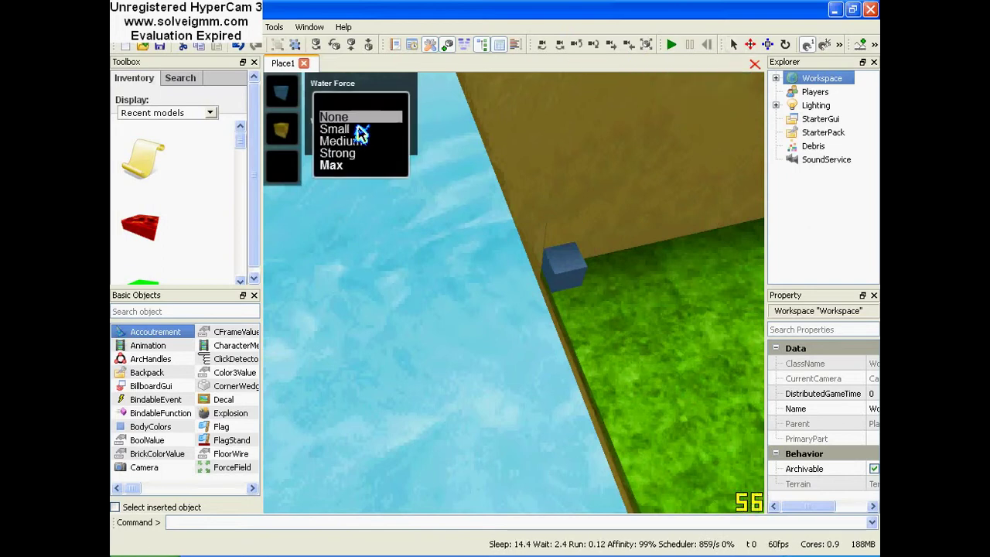
left_click(351, 165)
right_click_drag(400, 175, 533, 221)
right_click_drag(512, 263, 509, 255)
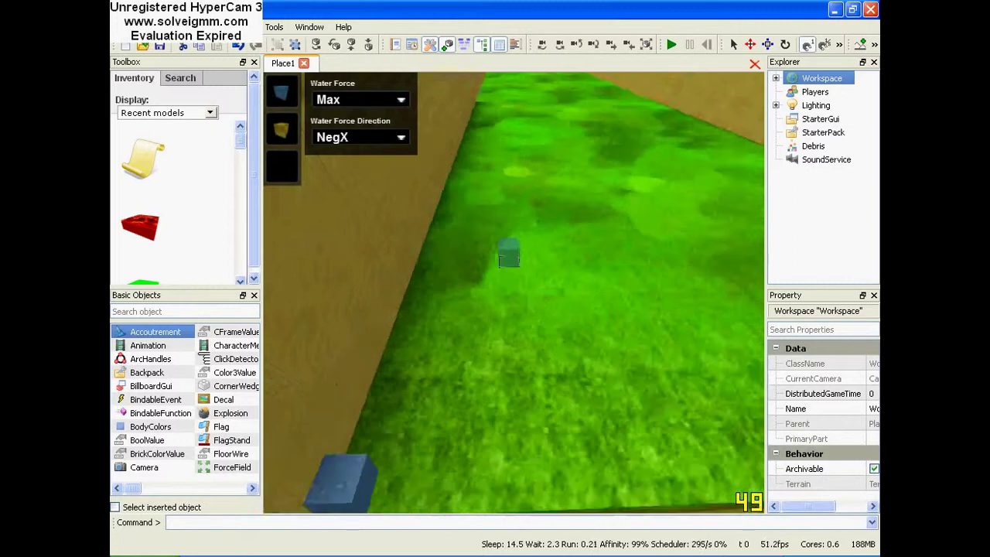
scroll(509, 255, "down", 5)
scroll(509, 267, "up", 1)
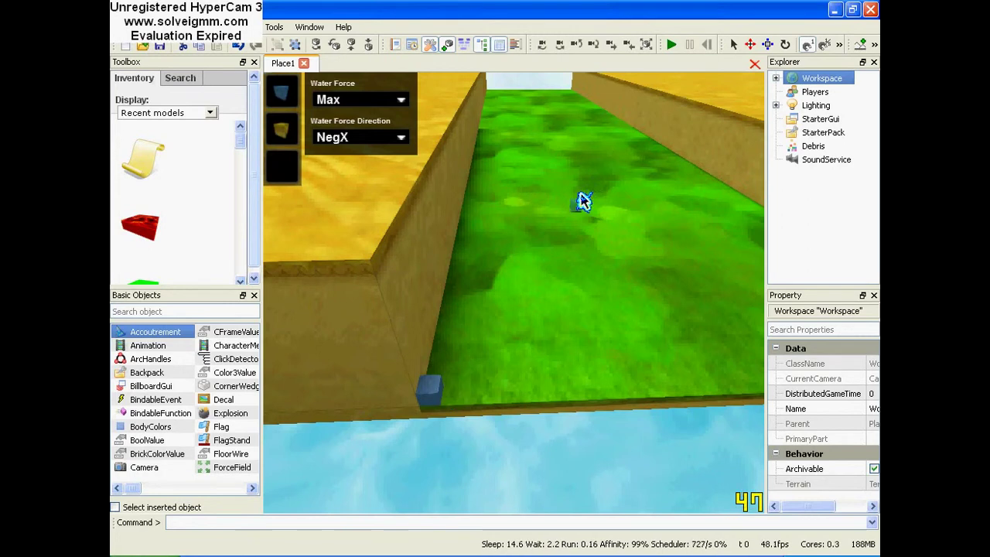
left_click(244, 53)
- Fill the entire grass channel, from end to end, with Max-force water up to the height of the two sand strips
right_click_drag(524, 316, 469, 329)
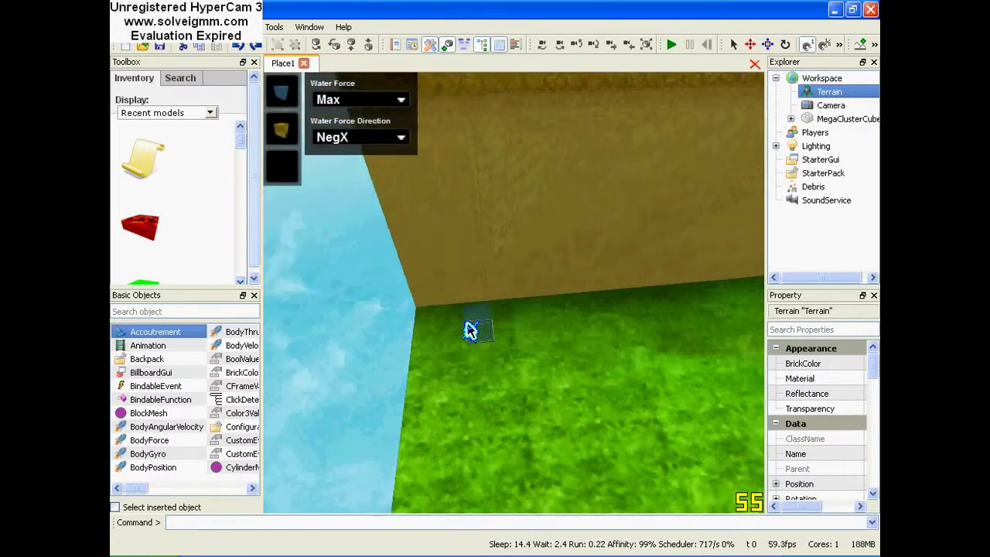
scroll(467, 326, "down", 1)
scroll(463, 320, "down", 1)
left_click_drag(461, 315, 472, 276)
scroll(461, 232, "down", 2)
right_click_drag(464, 219, 473, 276)
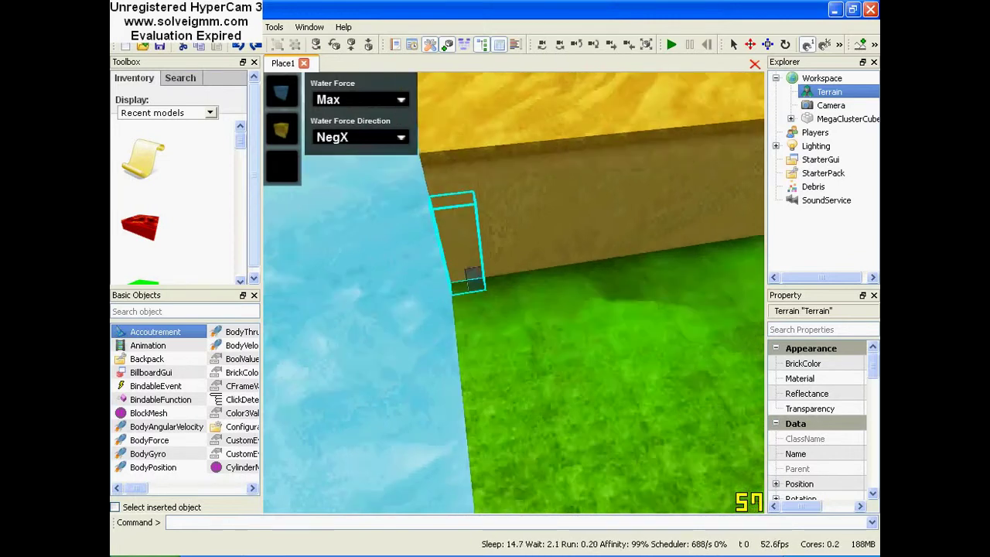
left_click_drag(473, 276, 475, 263)
right_click_drag(472, 276, 474, 263)
left_click_drag(474, 263, 557, 321)
right_click_drag(475, 263, 557, 321)
left_click_drag(557, 321, 537, 236)
right_click_drag(638, 311, 536, 237)
left_click_drag(536, 237, 538, 237)
right_click_drag(537, 237, 538, 237)
left_click_drag(538, 237, 529, 249)
right_click_drag(539, 237, 529, 249)
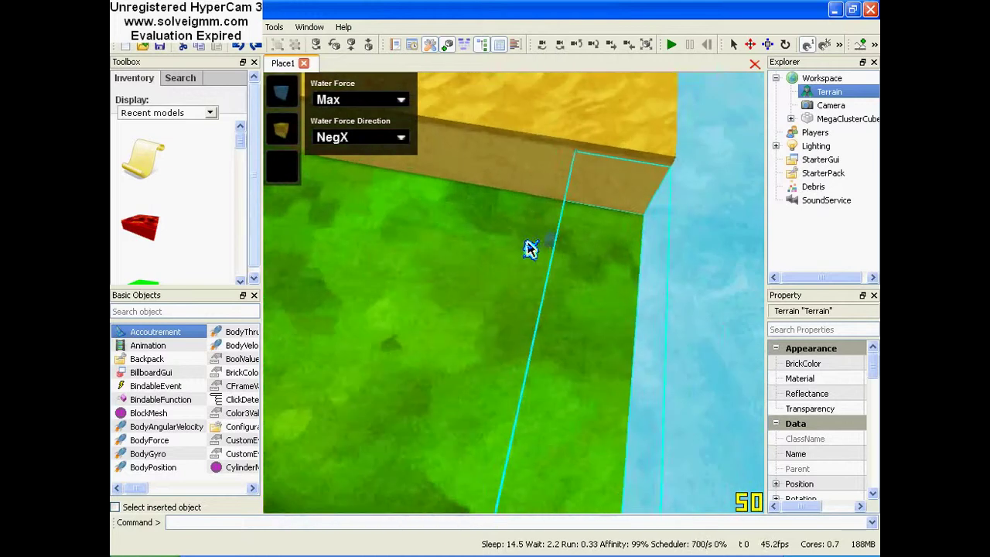
left_click_drag(528, 249, 448, 260)
right_click_drag(529, 249, 448, 260)
left_click_drag(449, 259, 344, 225)
right_click_drag(449, 260, 345, 225)
left_click_drag(345, 225, 448, 273)
right_click_drag(345, 225, 448, 273)
left_click_drag(448, 274, 447, 269)
right_click_drag(448, 274, 447, 268)
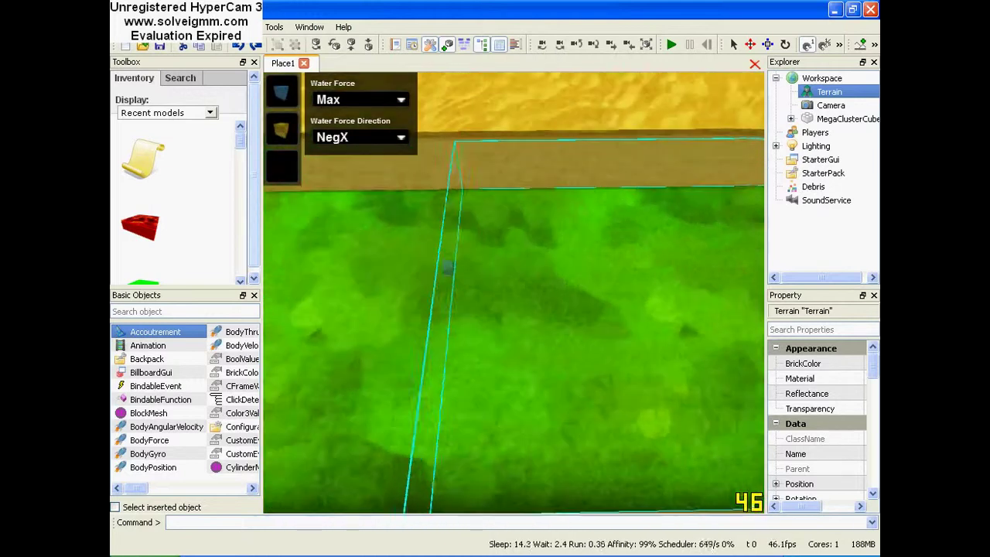
left_click_drag(447, 269, 436, 278)
right_click_drag(447, 268, 437, 278)
key("d")
left_click_drag(436, 278, 340, 292)
right_click_drag(341, 293, 429, 298)
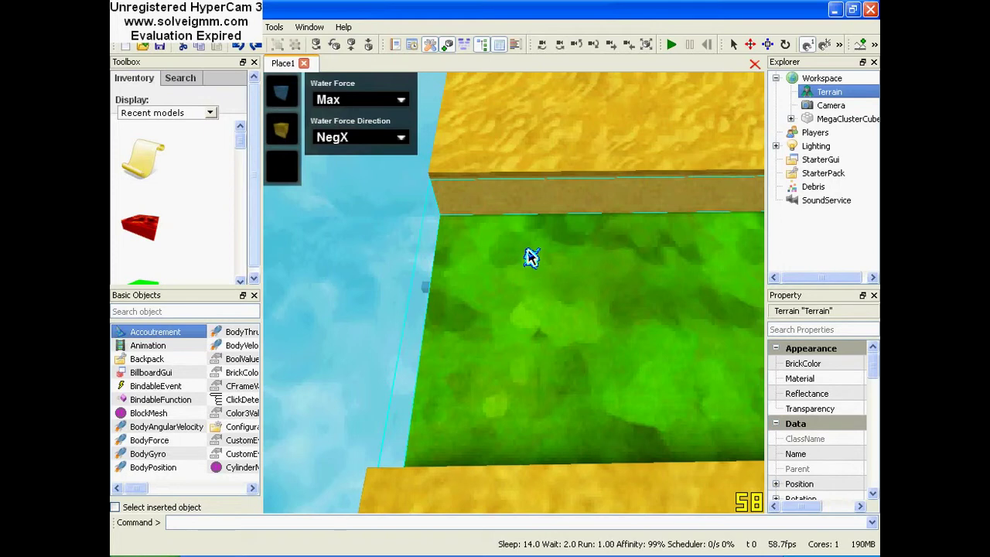
left_click(541, 253)
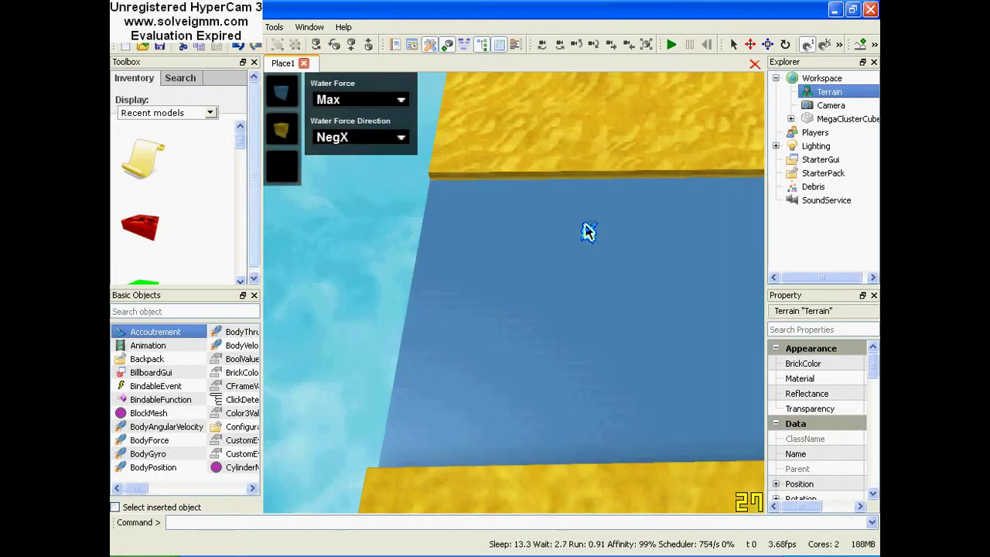
- Examine the water-filled channel between the sand strips from above and from its open end
right_click_drag(500, 273, 568, 337)
key("s")
key("w")
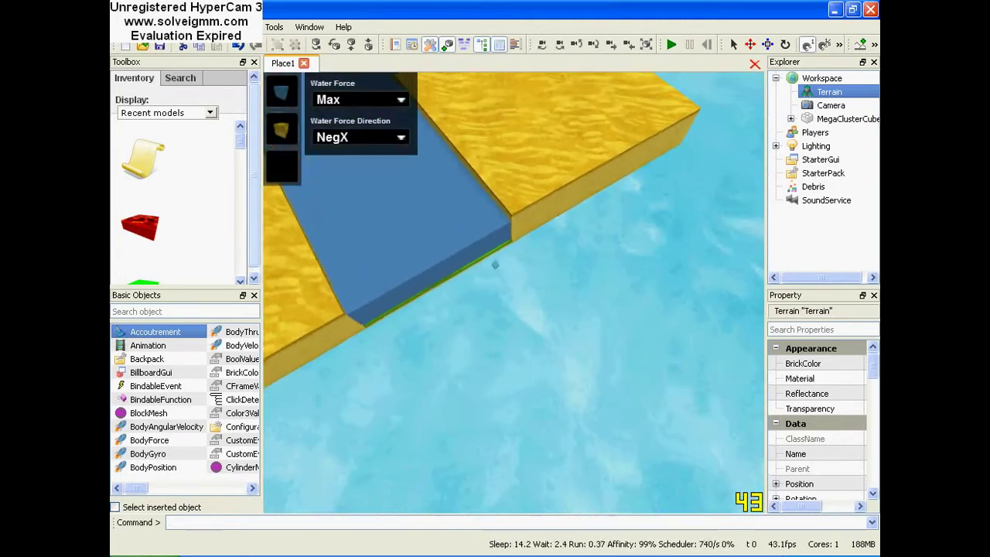
key("w")
mouse_move(497, 265)
right_mouse_down()
mouse_move(592, 271)
mouse_move(503, 201)
mouse_move(437, 225)
mouse_move(379, 212)
mouse_move(498, 249)
mouse_move(452, 224)
mouse_move(429, 190)
mouse_move(552, 278)
mouse_move(545, 300)
mouse_move(548, 285)
mouse_move(468, 269)
mouse_move(570, 246)
mouse_move(602, 265)
mouse_move(505, 256)
right_mouse_up()
key("w")
key("a")
key("s")
key("s")
key("a")
key("w")
key("d")
key("w")
key("w")
key("a")
- Switch to the sand block and try filling an area across the end of the raised sand strip
left_click(288, 139)
key("d")
left_click_drag(613, 255, 497, 296)
right_click_drag(497, 293, 585, 296)
key("a")
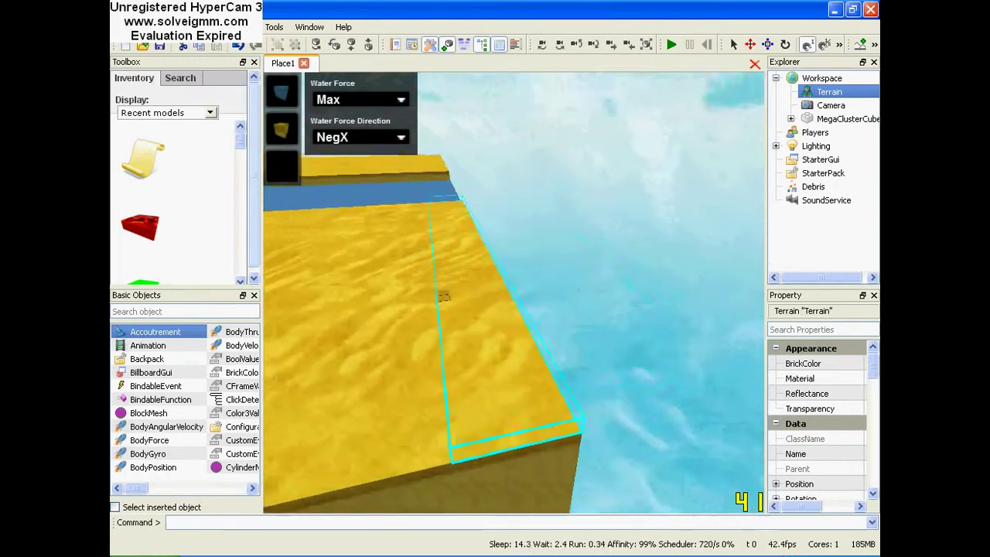
mouse_move(442, 294)
right_mouse_down()
mouse_move(453, 302)
mouse_move(441, 303)
right_mouse_up()
key("s")
key("a")
key("a")
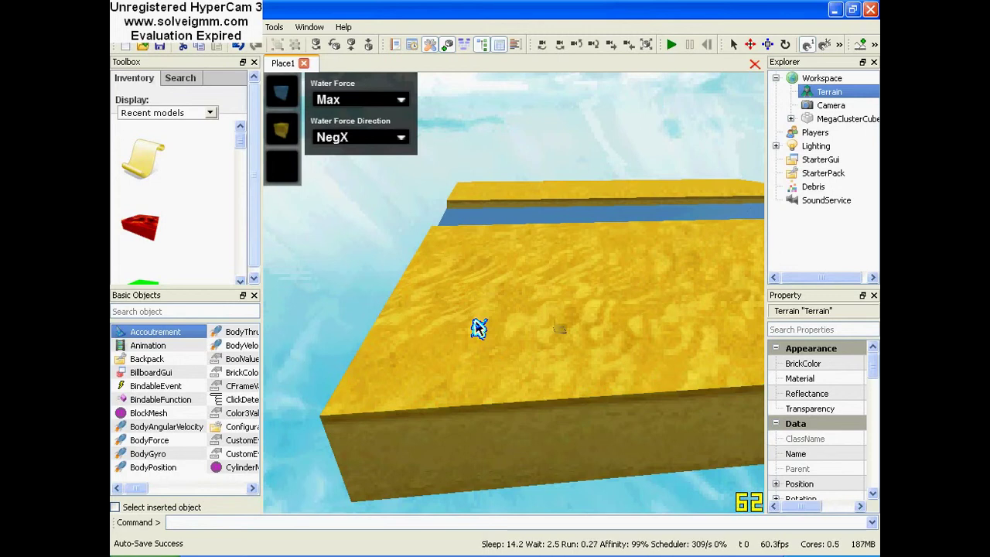
- Inspect the water's surface, its end face and the grass floor beneath it up close
key("a")
key("w")
mouse_move(480, 328)
right_mouse_down()
mouse_move(535, 289)
mouse_move(489, 322)
right_mouse_up()
key("w")
right_click_drag(487, 363, 448, 363)
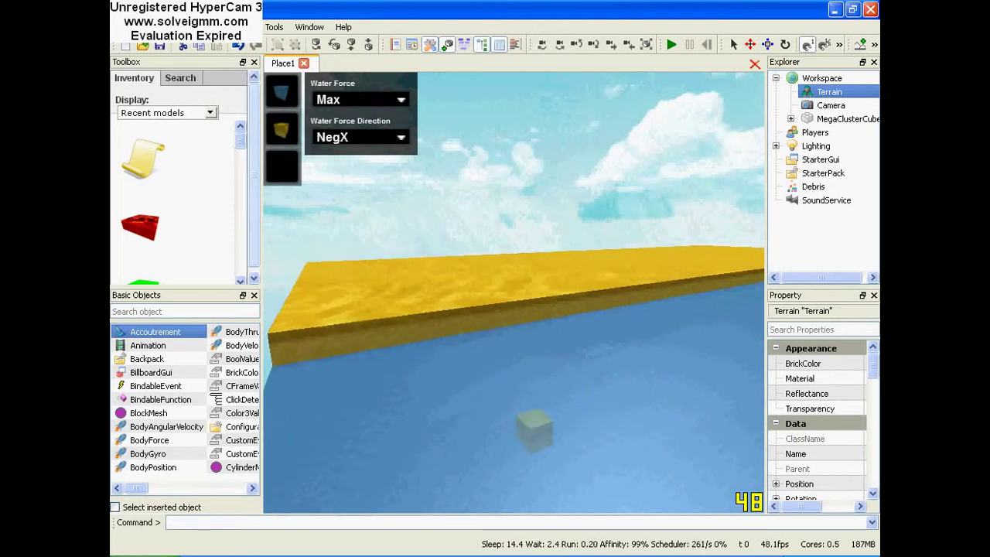
key("w")
right_click_drag(494, 333, 558, 345)
key("w")
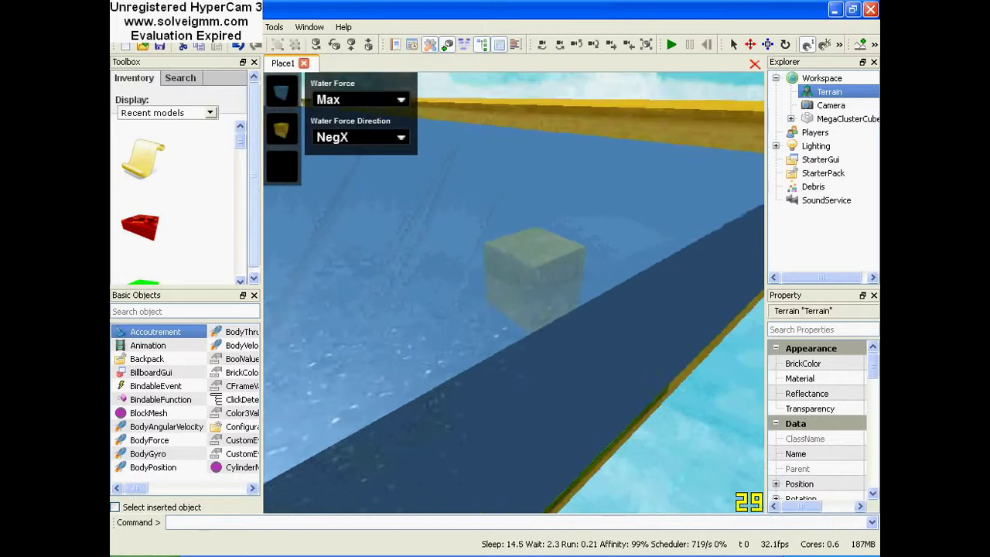
key("s")
right_click_drag(513, 313, 470, 304)
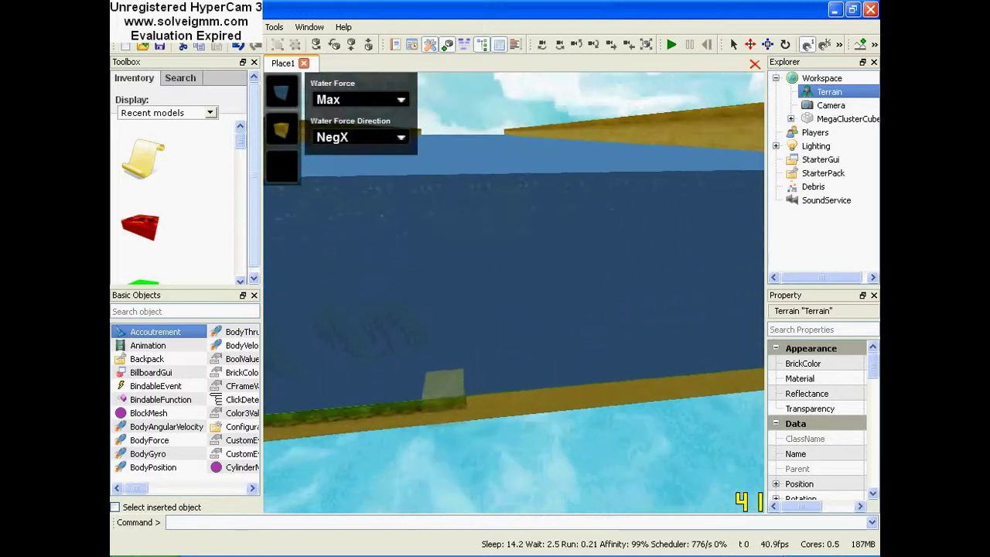
key("w")
right_click_drag(507, 309, 481, 355)
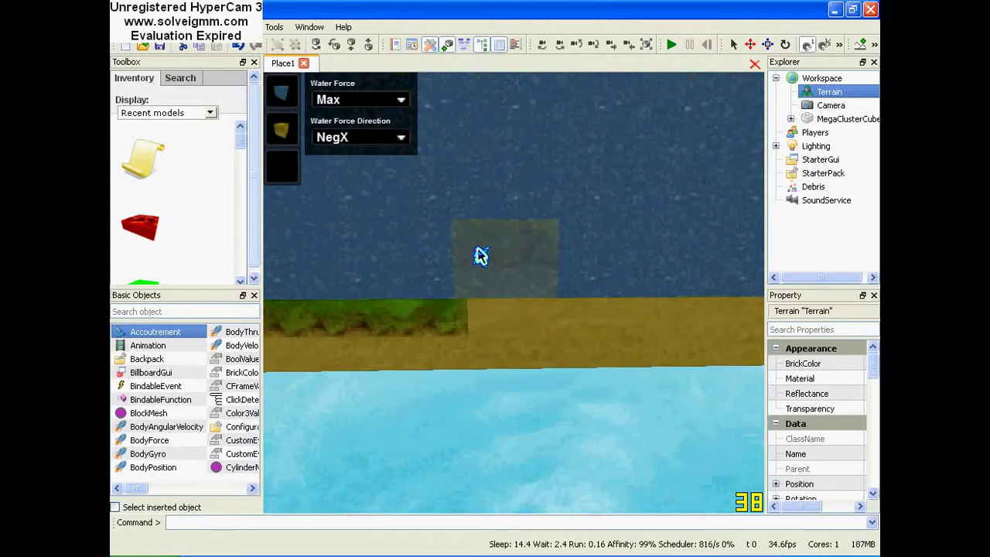
right_click_drag(564, 297, 510, 309)
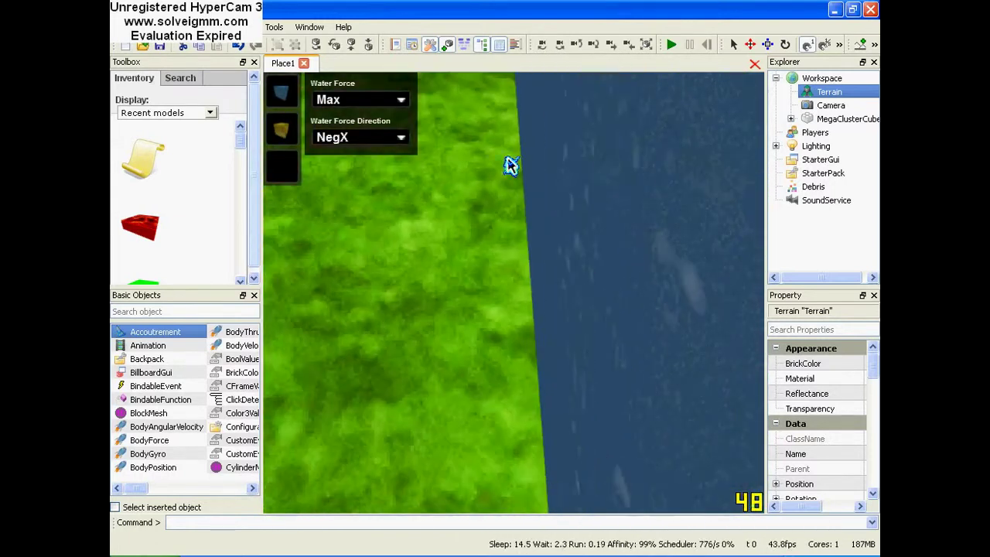
scroll(530, 133, "down", 10)
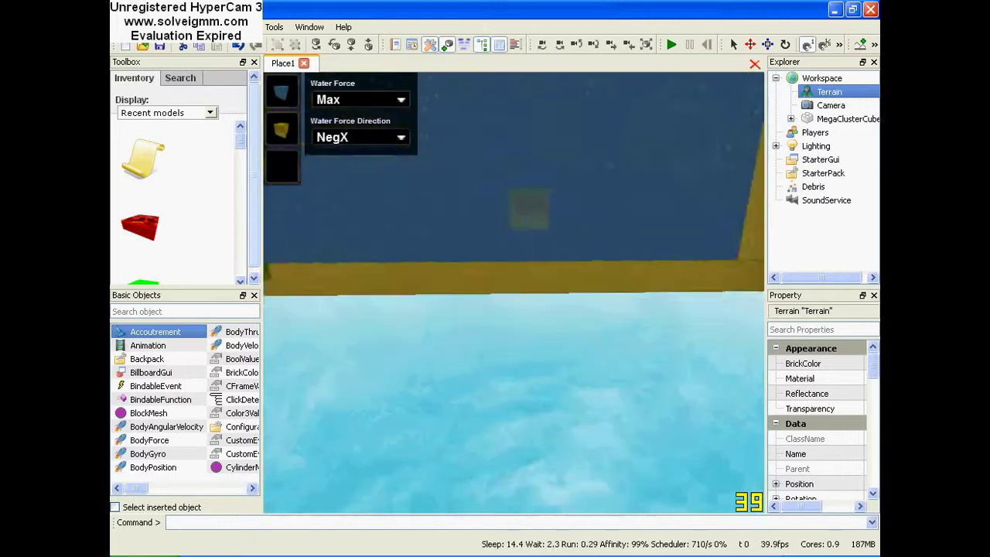
- Look over the water channel and both sand strips from outside and above
right_click_drag(570, 227, 541, 234)
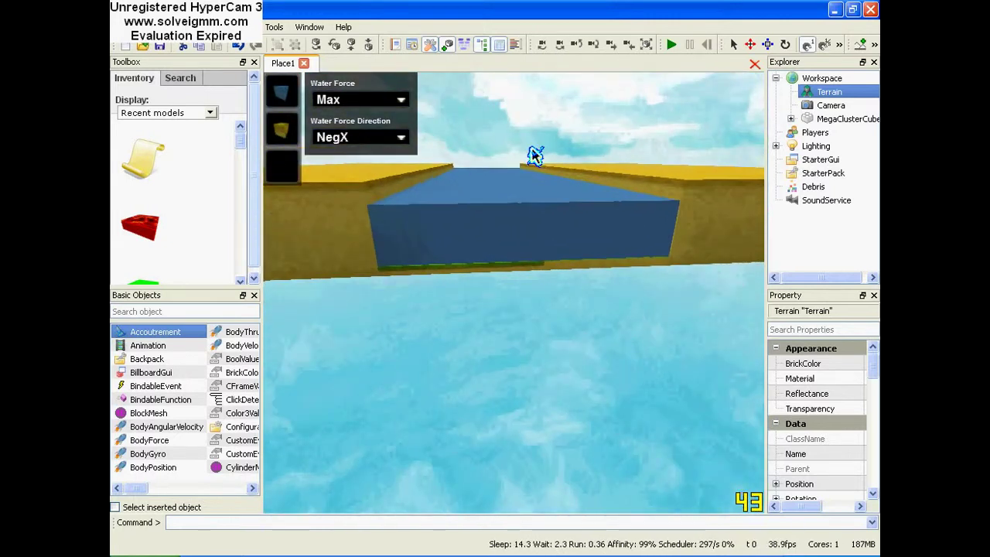
key("a")
key("w")
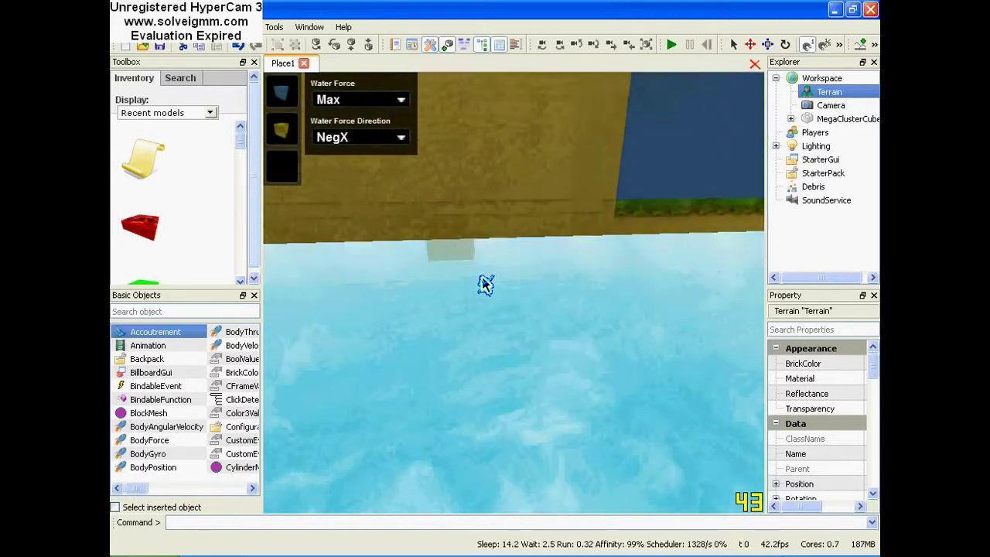
right_click_drag(496, 363, 495, 294)
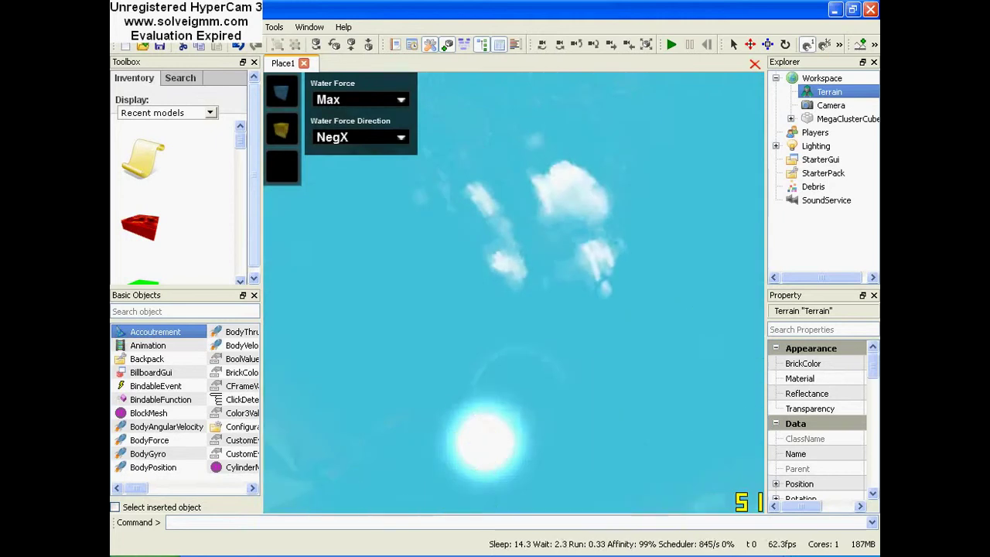
key("w")
right_click_drag(475, 248, 533, 267)
key("a")
key("a")
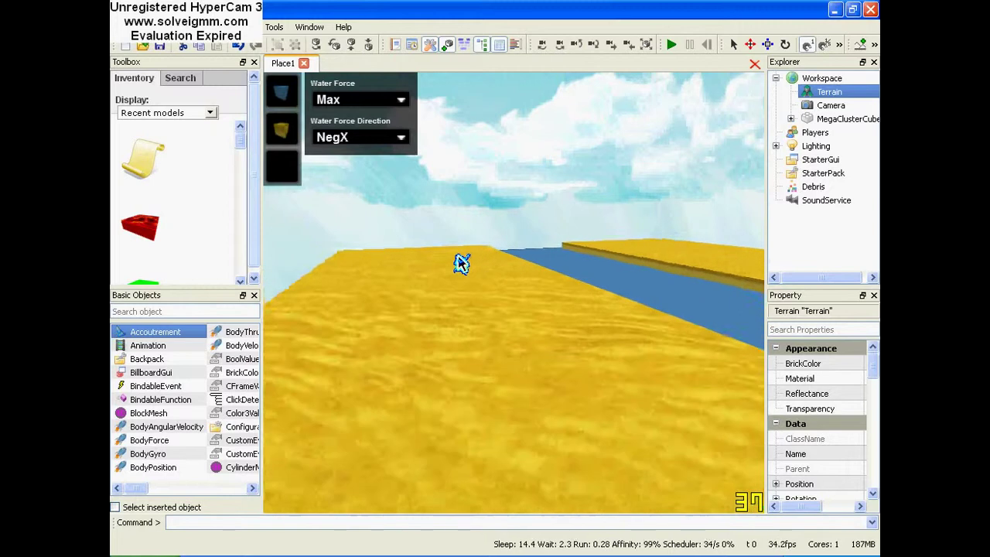
key("s")
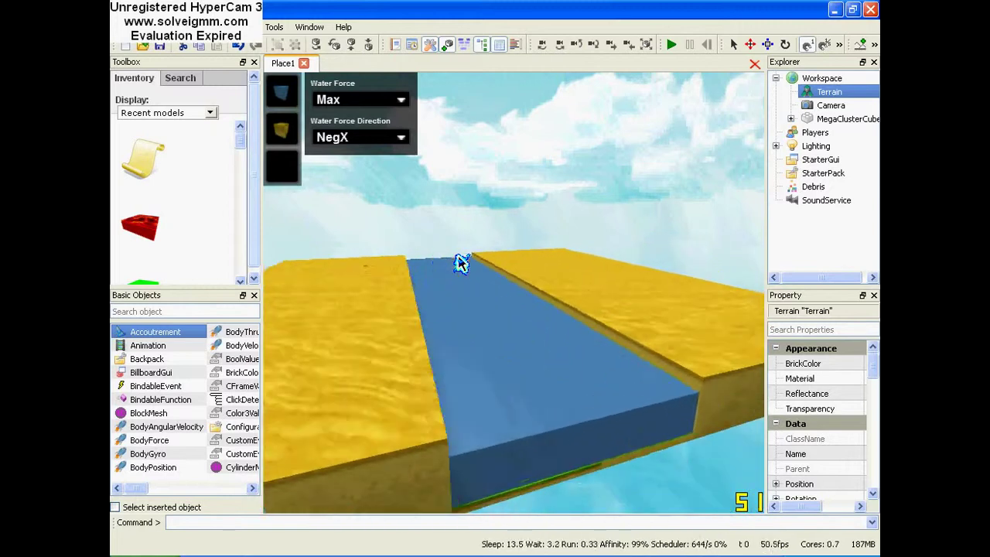
key("d")
right_click_drag(461, 264, 379, 287)
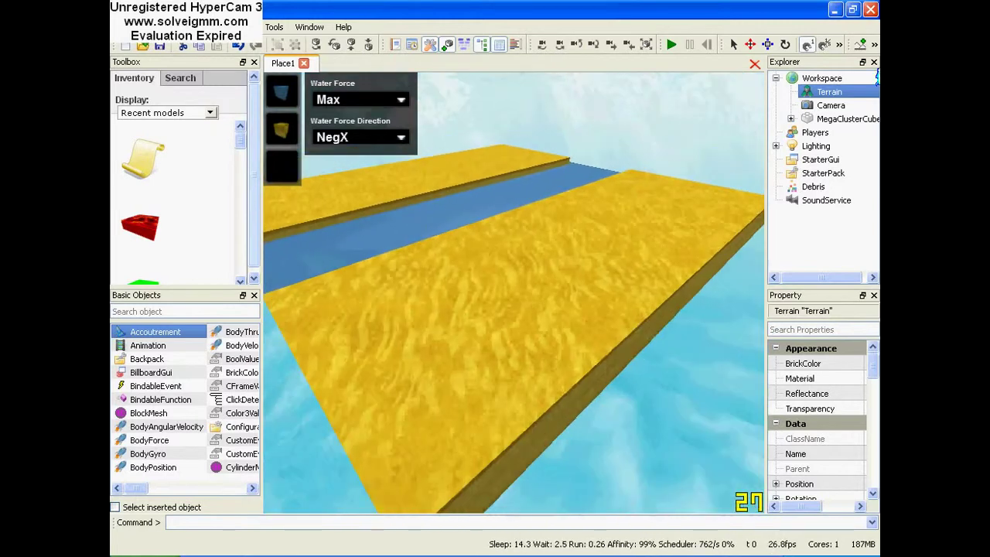
- Choose the blue terrain block from the Stamper's High Scalability set
left_click(874, 44)
left_click(863, 83)
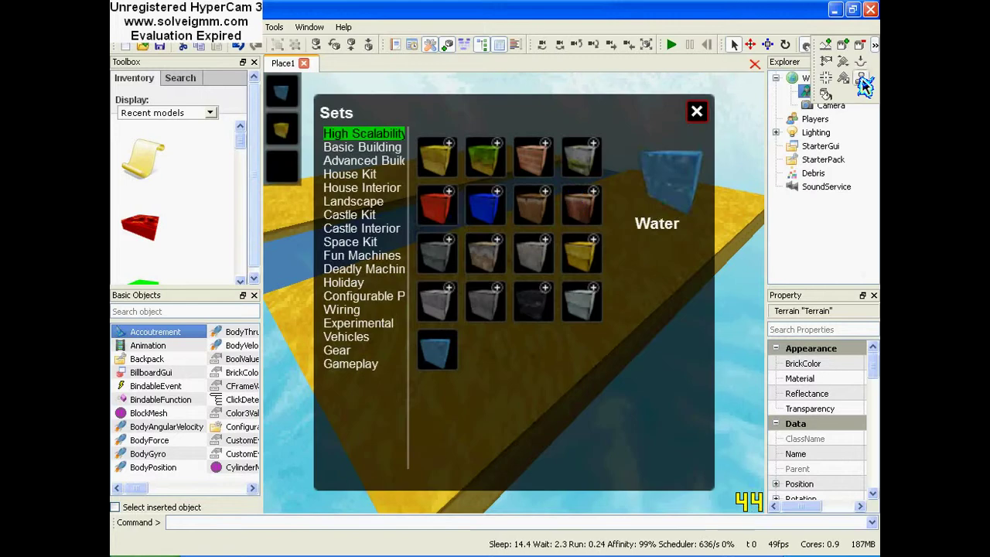
left_click(492, 210)
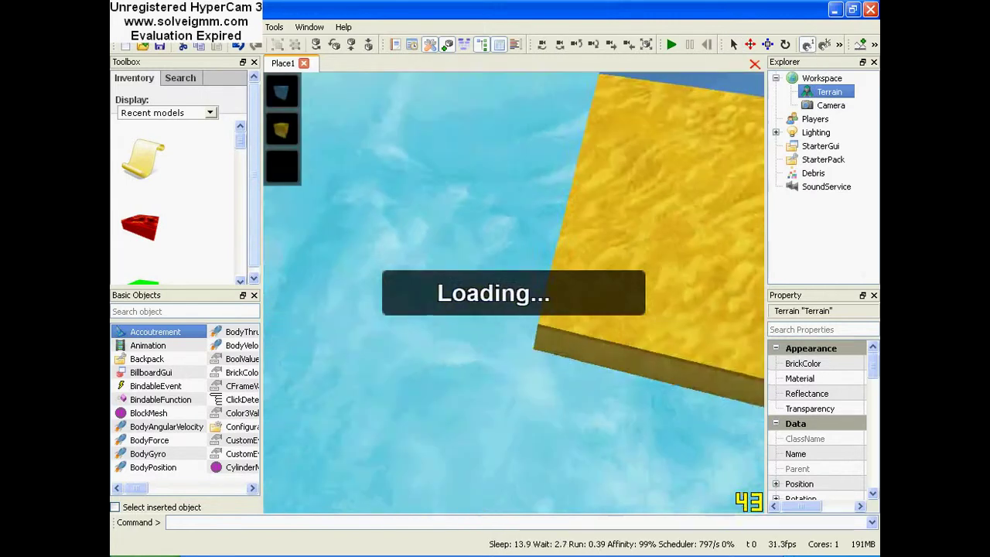
- Stack blue terrain blocks into a tall pillar on the outer corner of one sand strip
right_click_drag(505, 303, 628, 312)
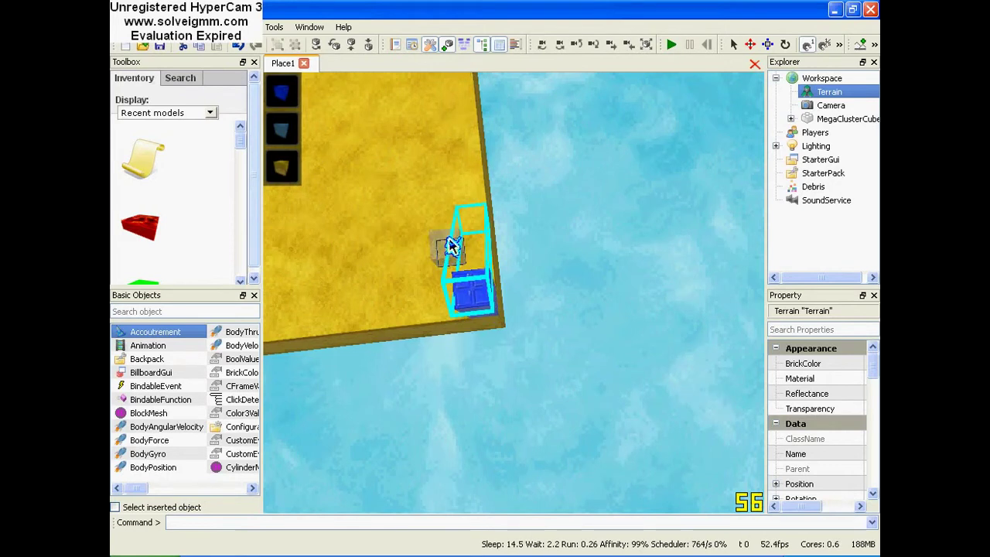
right_click_drag(452, 246, 526, 277)
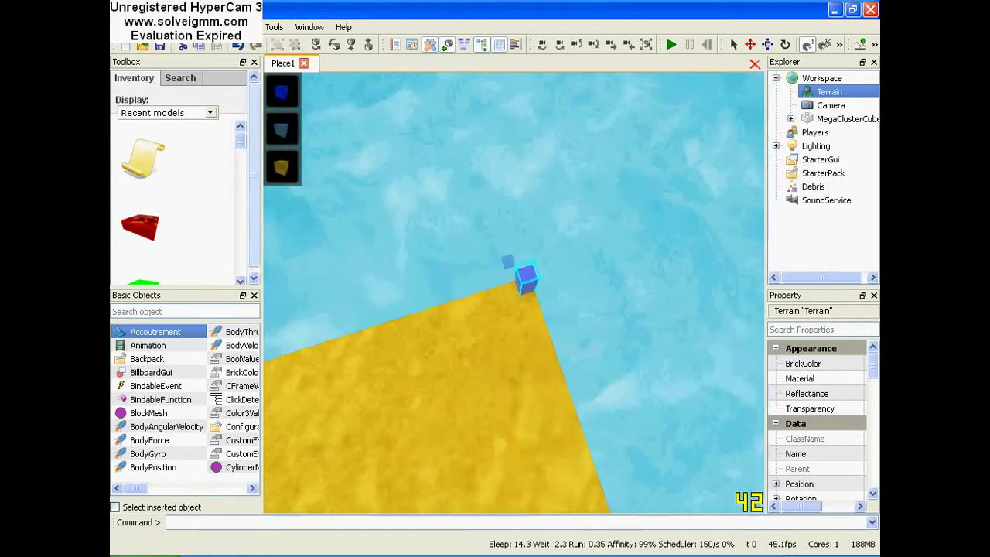
left_click(520, 276)
left_click(521, 253)
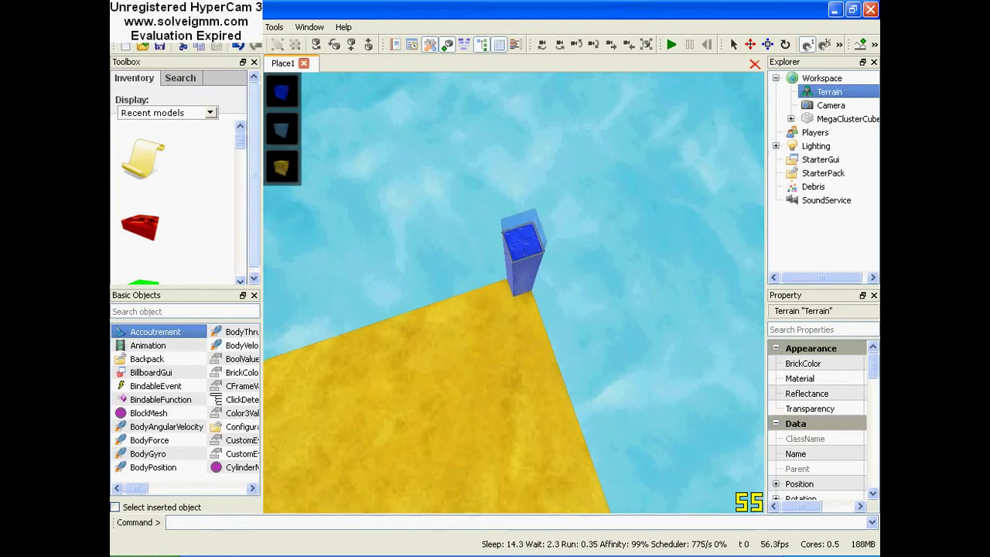
right_click_drag(521, 248, 517, 258)
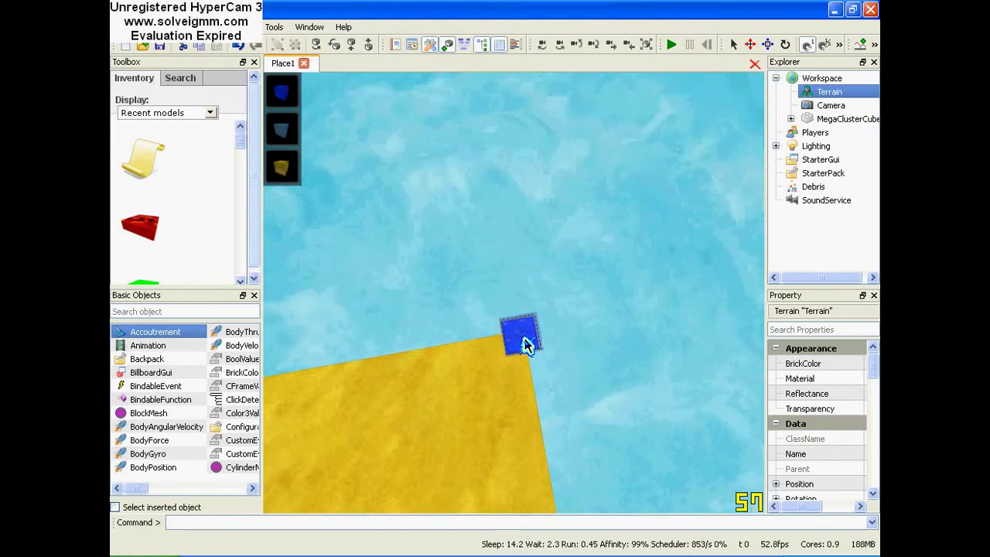
right_click_drag(521, 332, 513, 304)
left_click(511, 342)
left_click(505, 327)
left_click(505, 323)
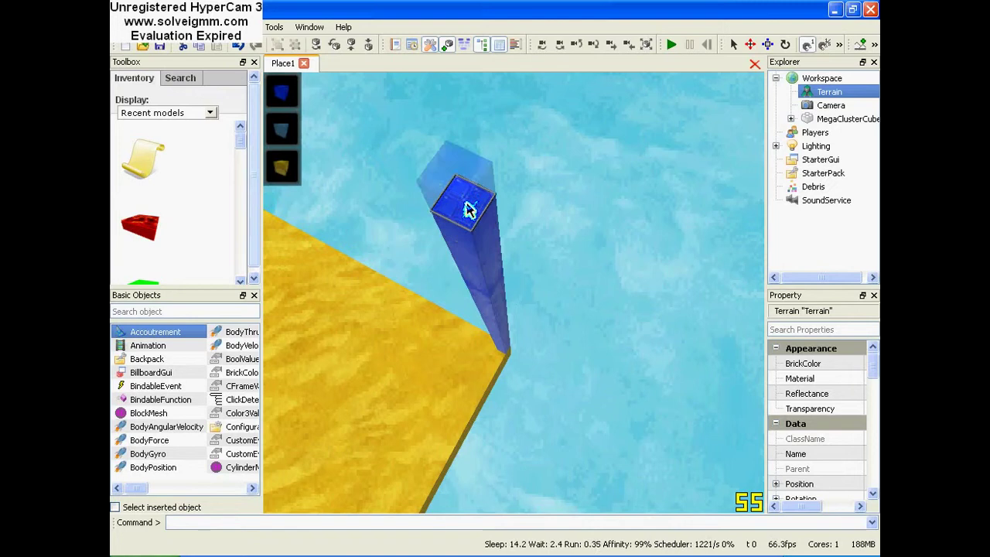
- Fill a blue wall at the pillar's full height along the sand strip's outer edge to its far corner
left_click(462, 195)
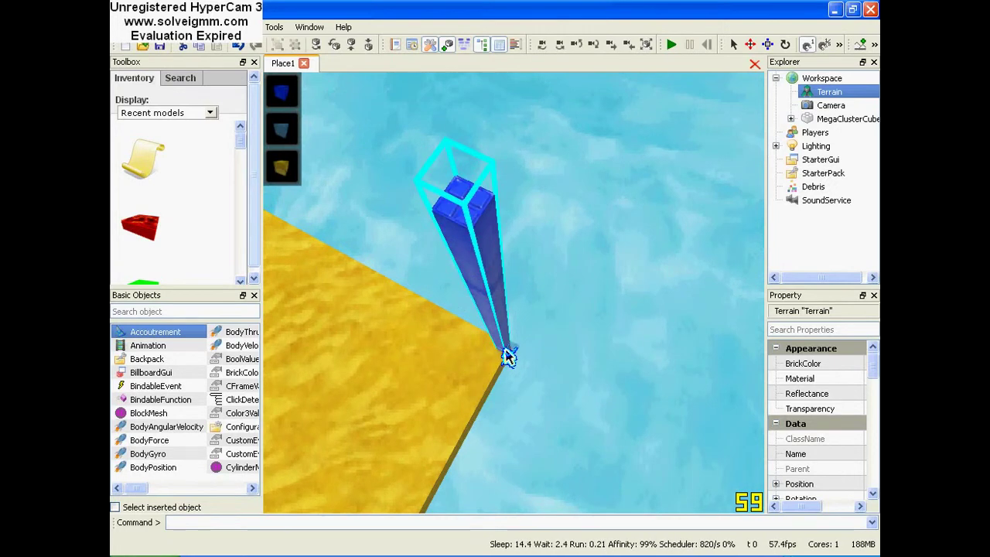
right_click_drag(505, 351, 497, 363)
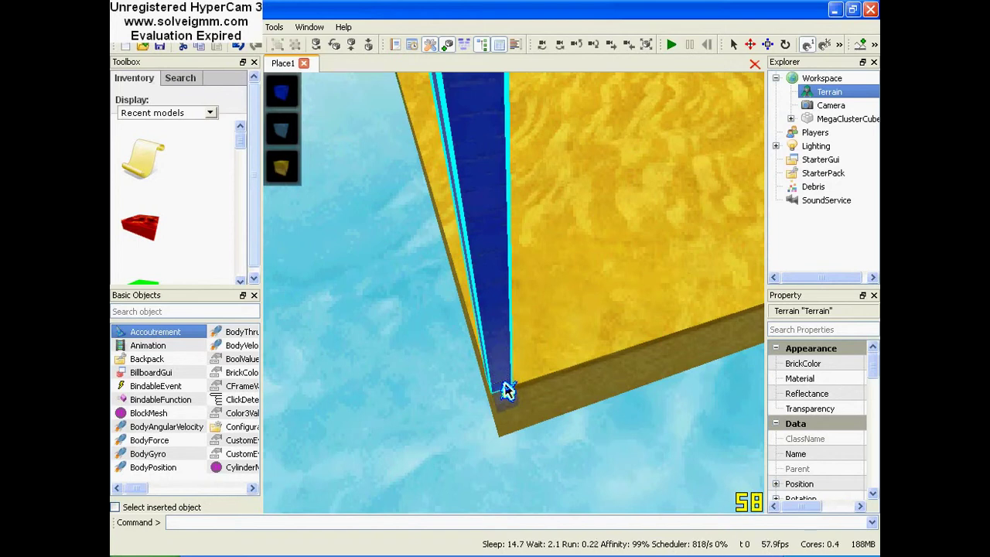
right_click_drag(506, 389, 511, 341)
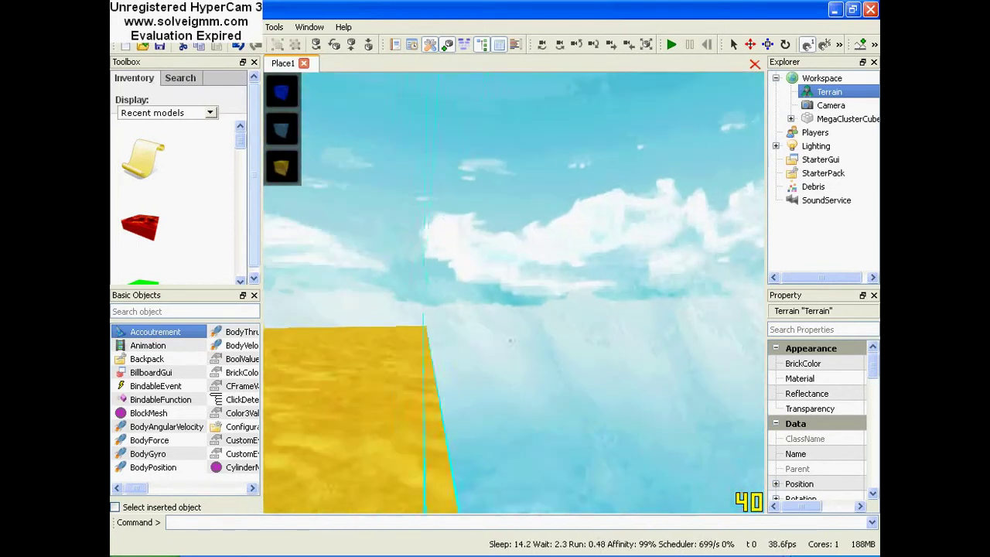
scroll(455, 338, "down", 5)
right_click_drag(444, 302, 427, 317)
key("w")
key("a")
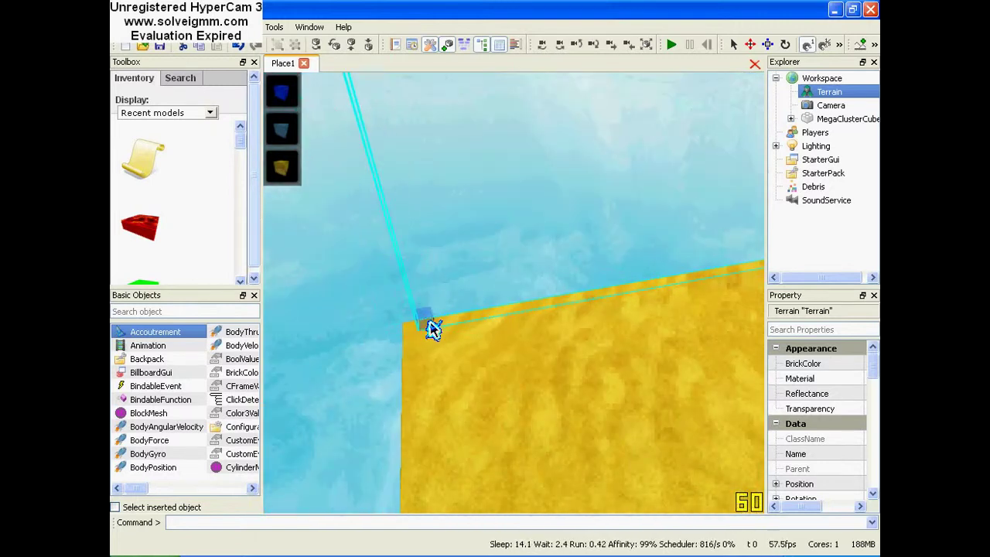
left_click(502, 315)
- Examine the tall blue wall beside the sand strip, including its top edge and narrow end
right_click_drag(503, 315, 502, 269)
scroll(499, 307, "down", 5)
scroll(504, 301, "up", 1)
scroll(504, 302, "up", 4)
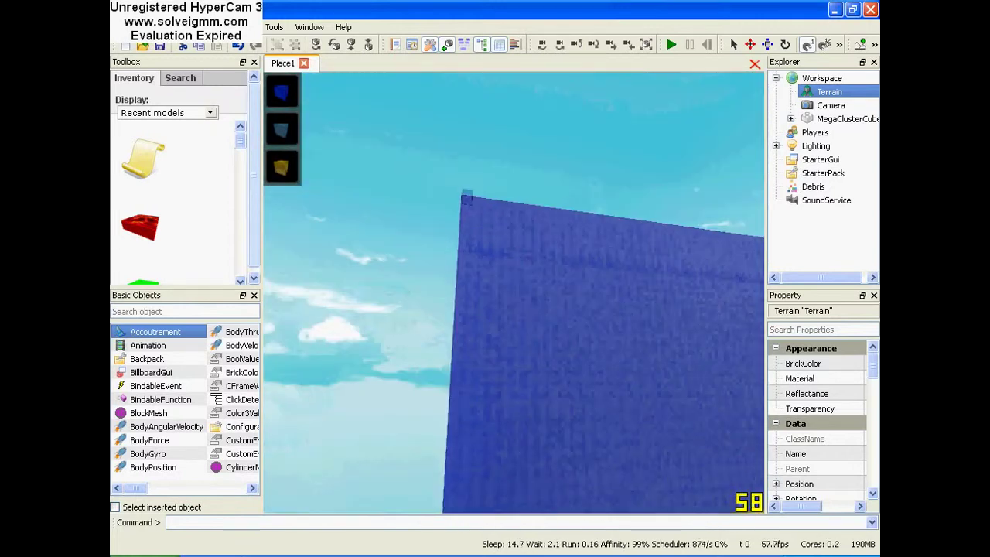
right_click_drag(466, 198, 457, 237)
scroll(457, 246, "down", 3)
key("s")
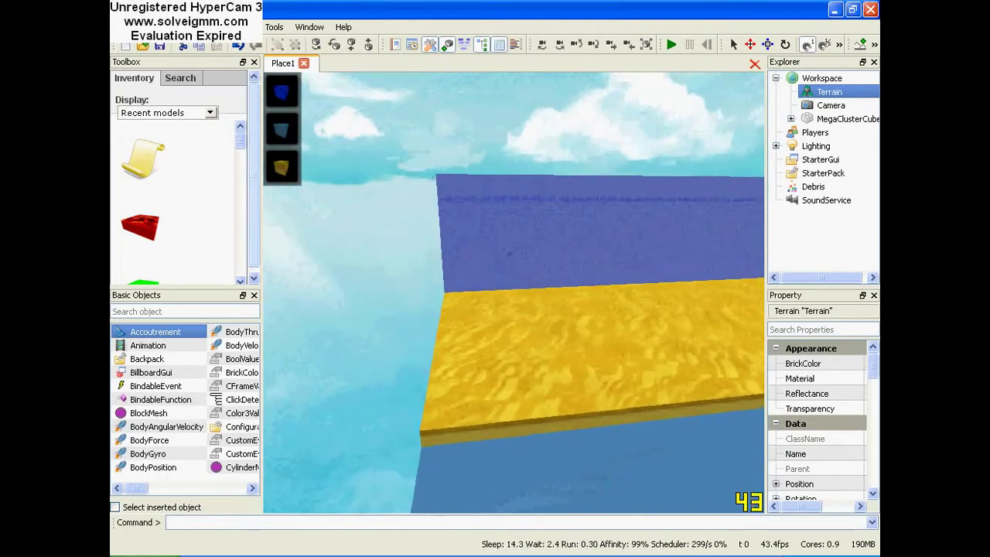
key("w")
right_click_drag(509, 254, 519, 255)
key("w")
right_click_drag(562, 250, 503, 242)
key("a")
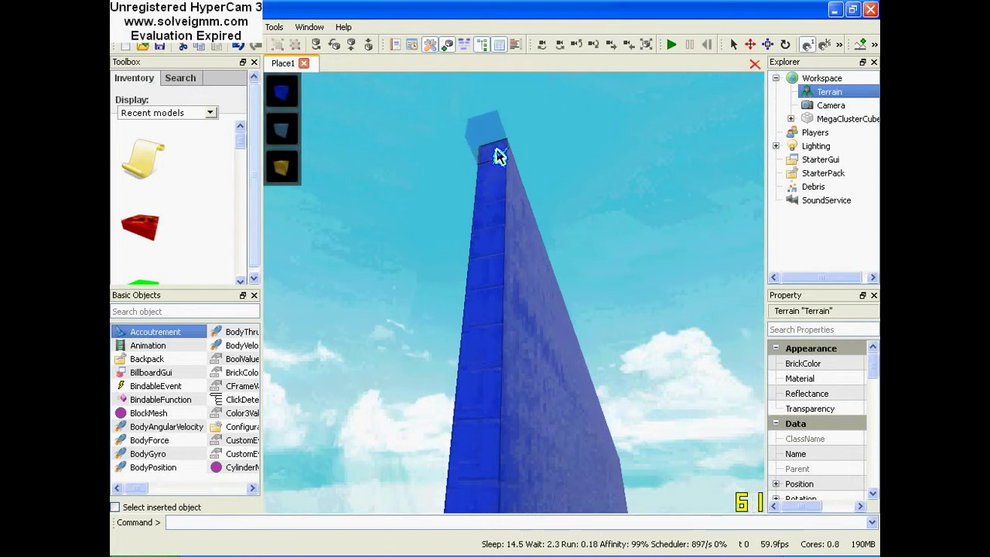
- Choose the red plastic terrain block from the Stamper's High Scalability set for the sand strip without a wall
key("w")
right_click_drag(499, 159, 497, 162)
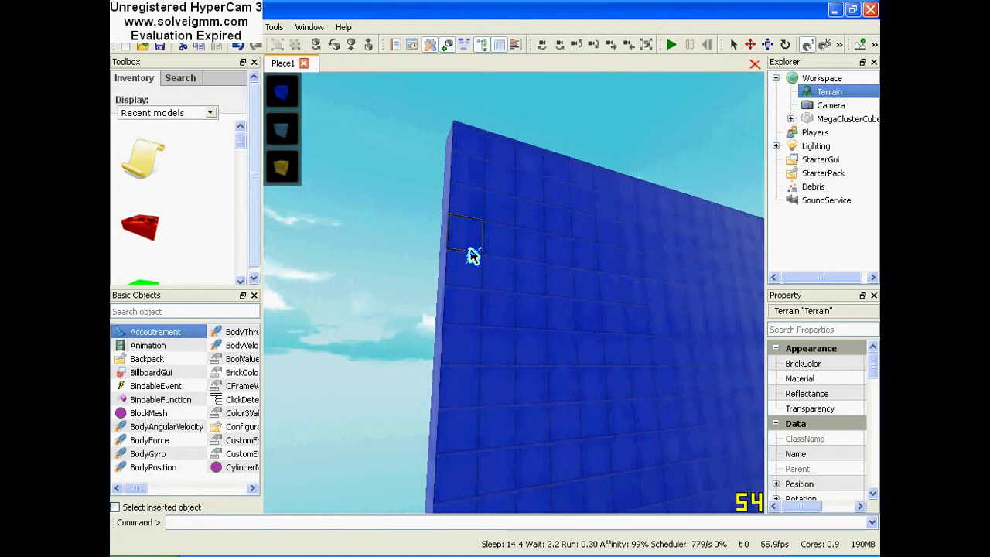
mouse_move(472, 255)
right_mouse_down()
mouse_move(472, 282)
mouse_move(480, 219)
mouse_move(492, 241)
right_mouse_up()
key("w")
key("w")
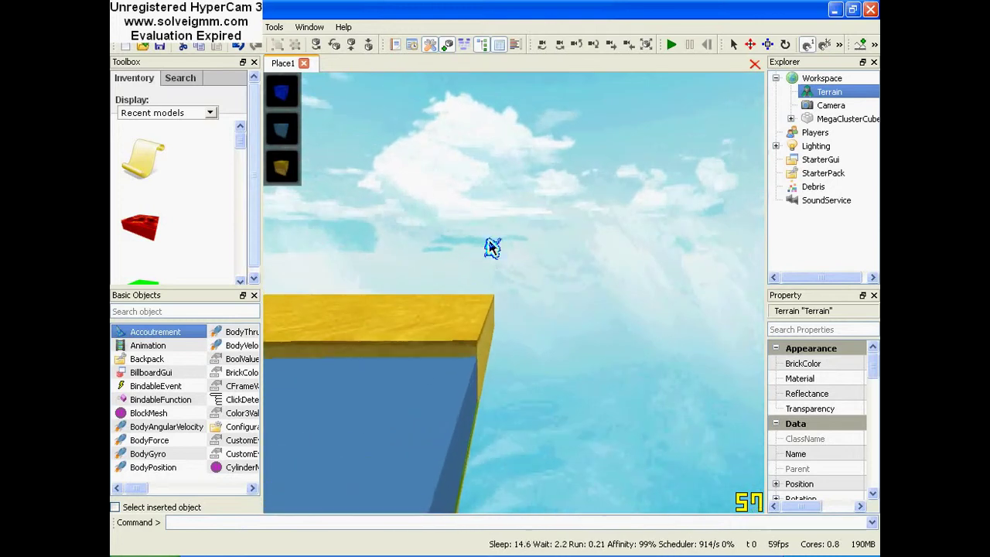
right_click_drag(488, 195, 547, 193)
key("s")
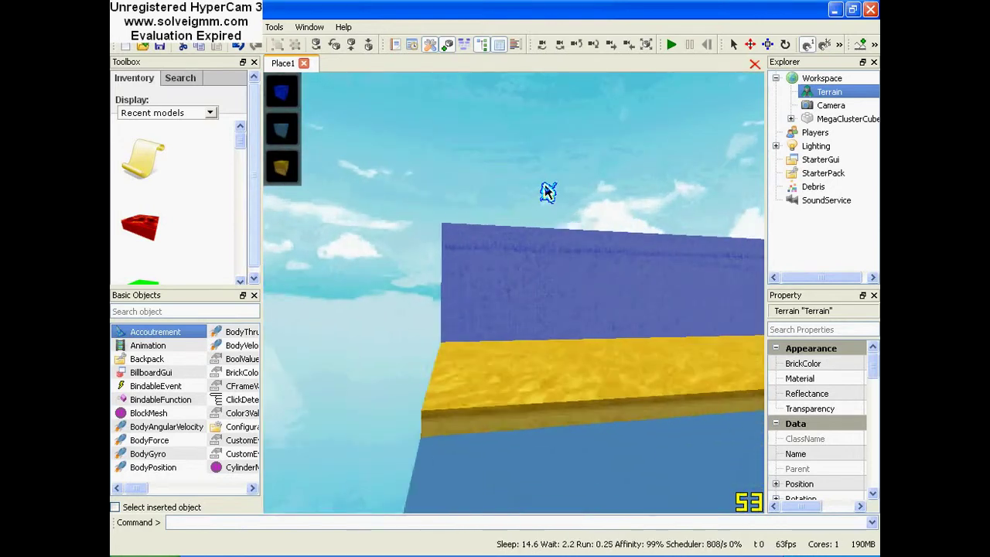
key("s")
right_click_drag(492, 238, 462, 246)
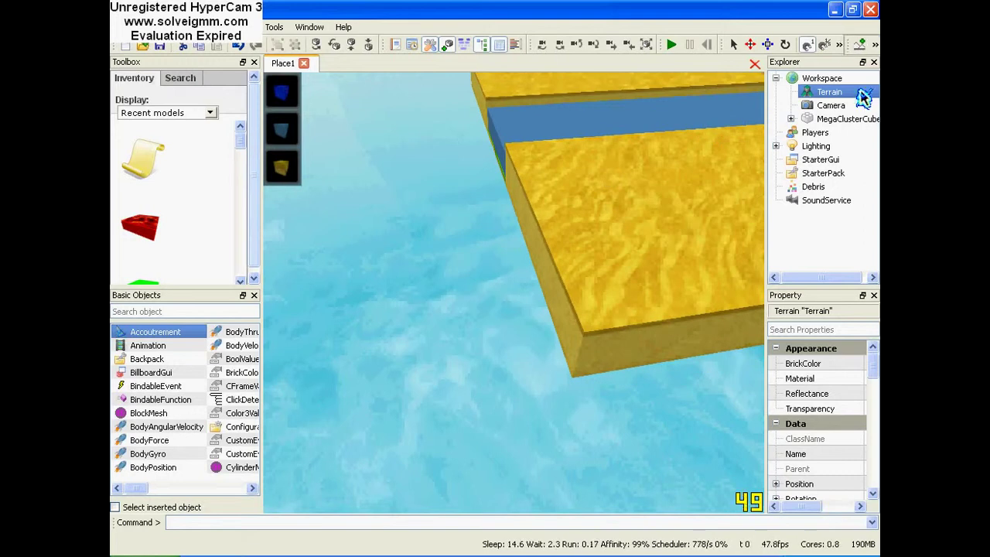
left_click(863, 81)
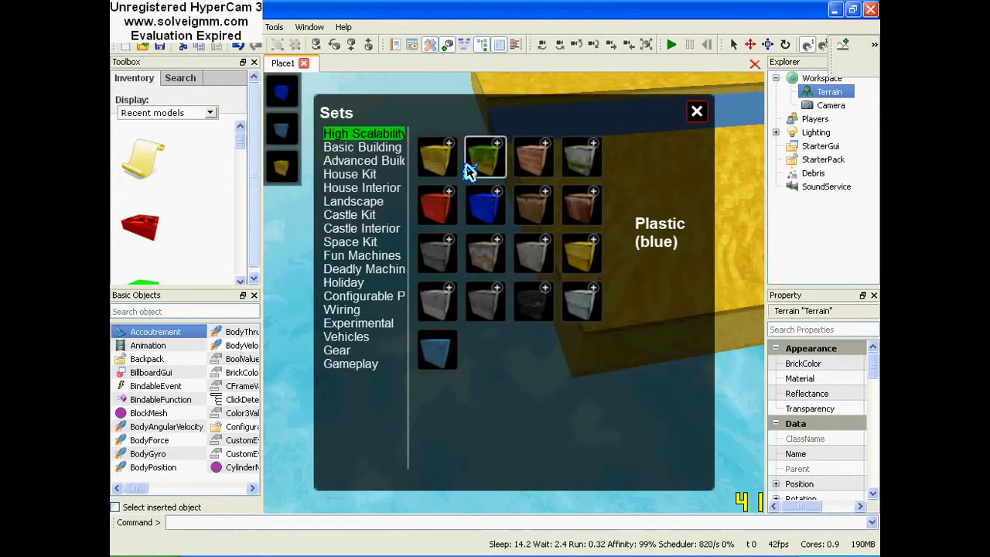
left_click(445, 215)
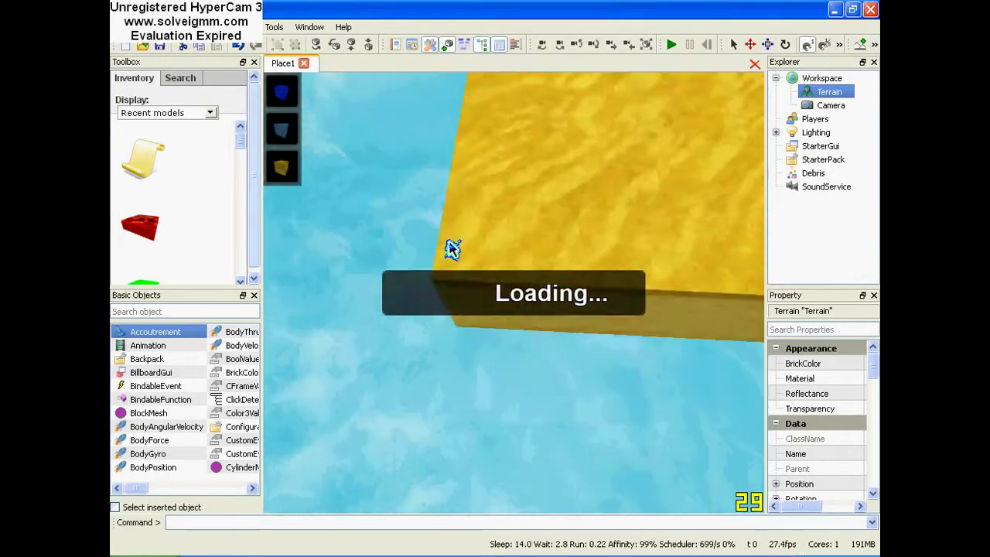
- Start a red block pillar on the outer corner of the bare sand strip and undo the stray sideways blocks
right_click_drag(454, 258, 468, 312)
mouse_move(513, 357)
right_mouse_down()
mouse_move(516, 348)
mouse_move(507, 351)
right_mouse_up()
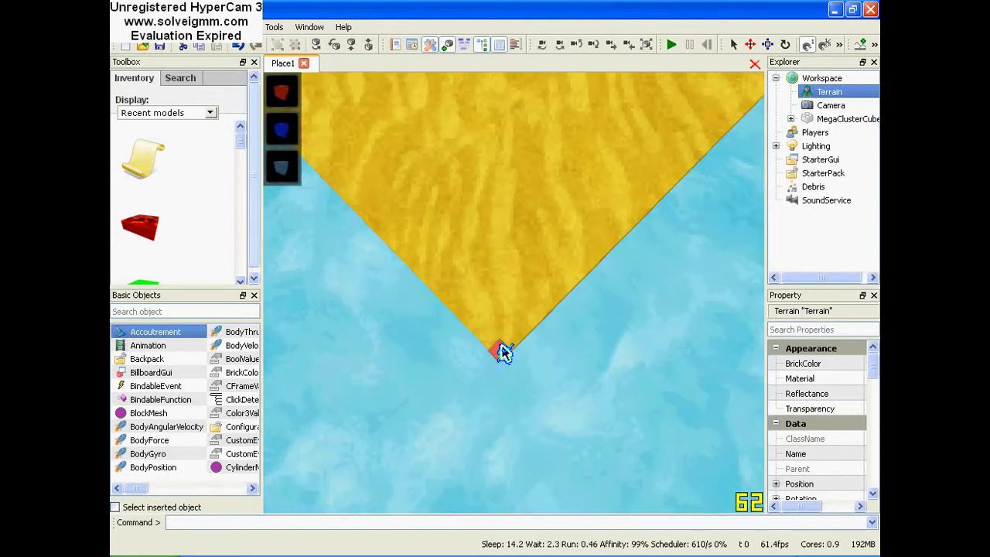
key("s")
key("a")
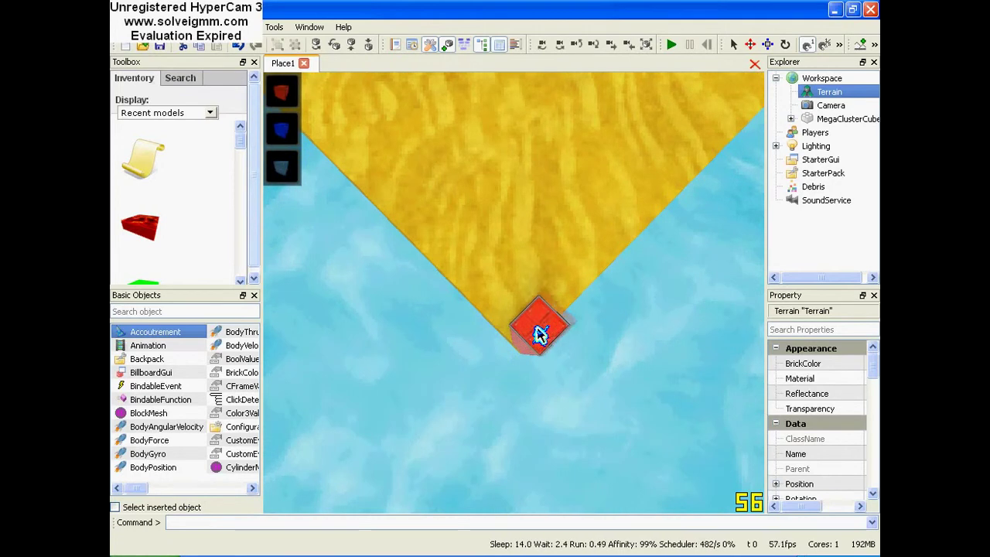
key("d")
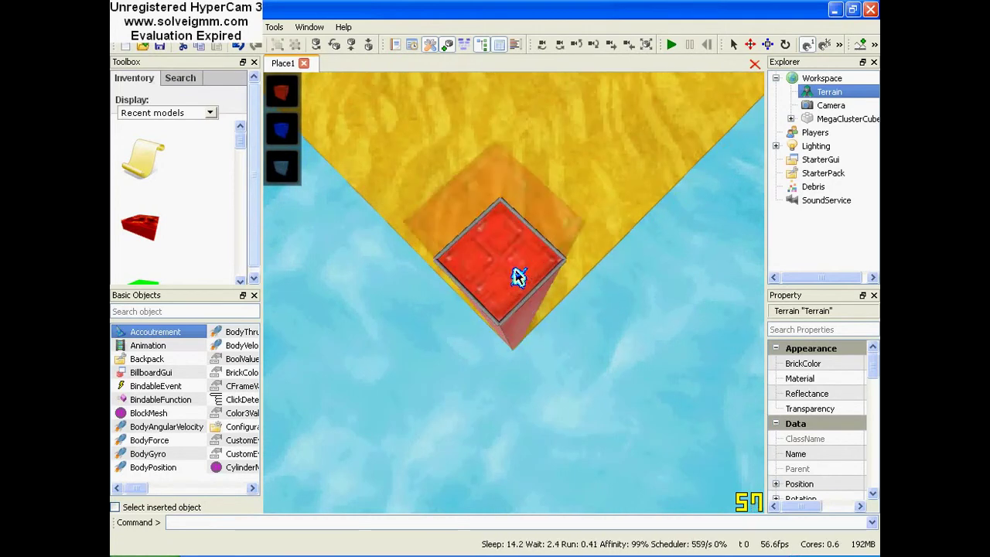
scroll(517, 275, "down", 5)
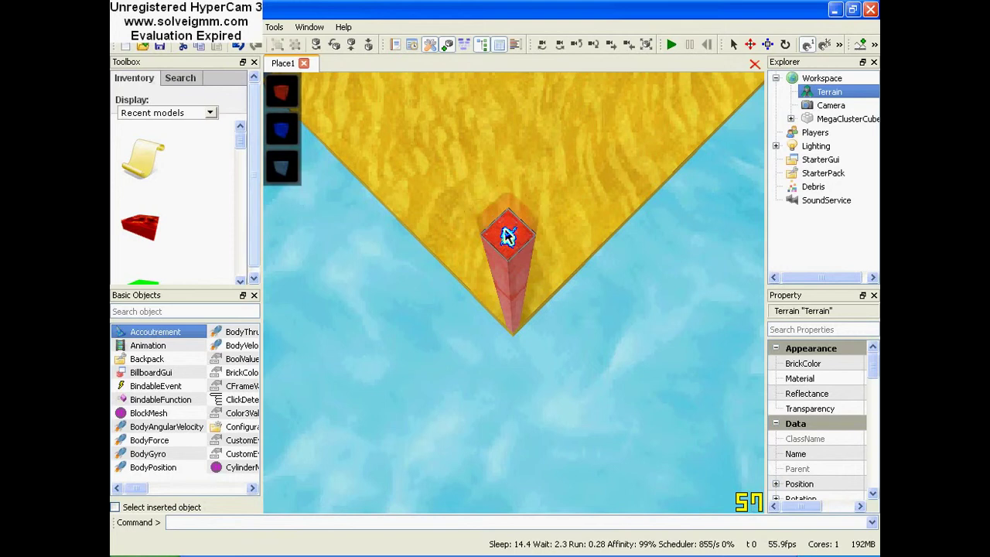
left_click(511, 237)
right_click_drag(511, 237, 357, 38)
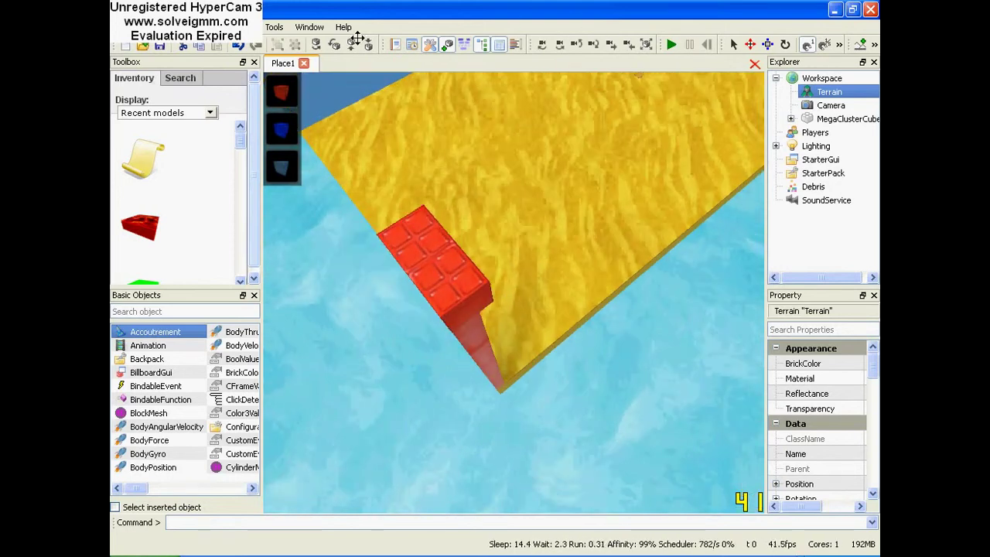
left_click(241, 51)
- Stack the red corner pillar higher and undo the last placements at its top
right_click_drag(616, 252, 611, 258)
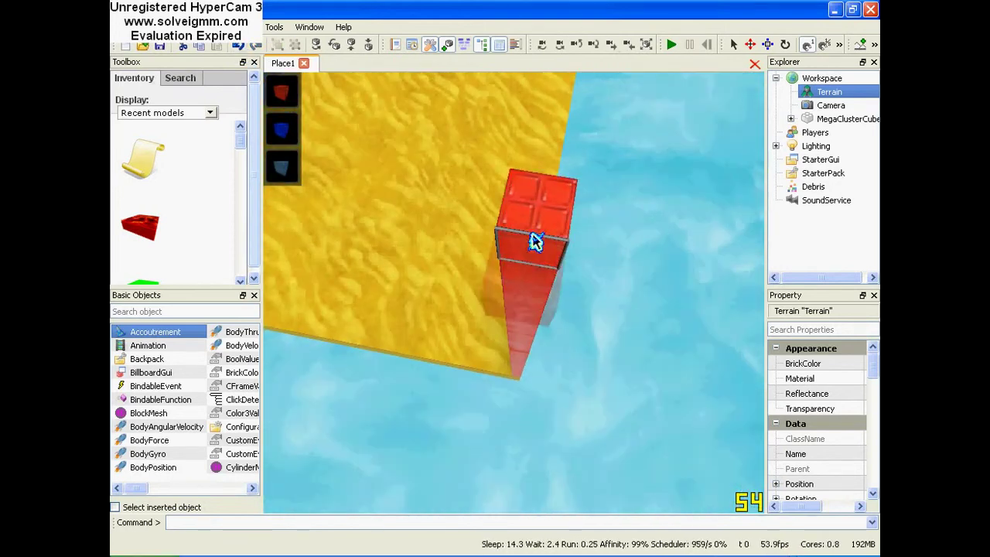
left_click(533, 206)
scroll(539, 191, "down", 2)
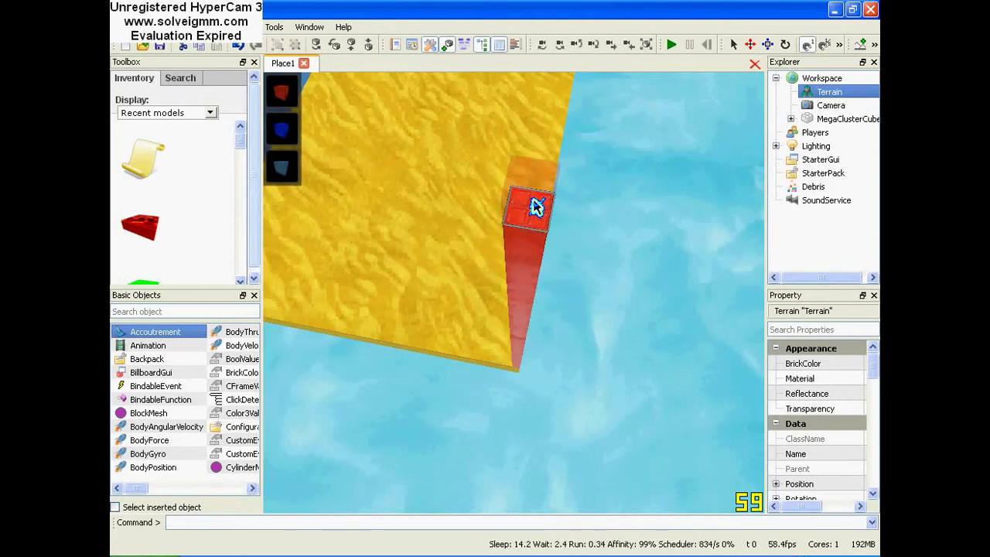
left_click(533, 159)
scroll(533, 163, "down", 1)
right_click_drag(533, 162, 531, 192)
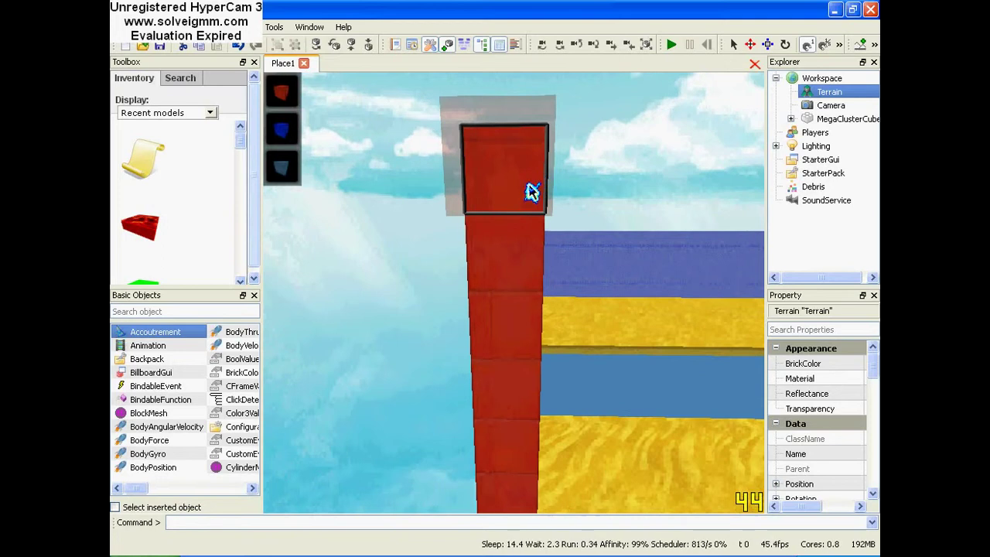
left_click(235, 49)
left_click(236, 49)
left_click(236, 48)
- Try to fill a red wall starting from the pillar's top, and undo the stray blocks
right_click_drag(593, 426, 628, 414)
left_click_drag(586, 361, 643, 358)
right_click_drag(611, 360, 642, 358)
left_click_drag(642, 358, 626, 252)
right_click_drag(642, 357, 627, 251)
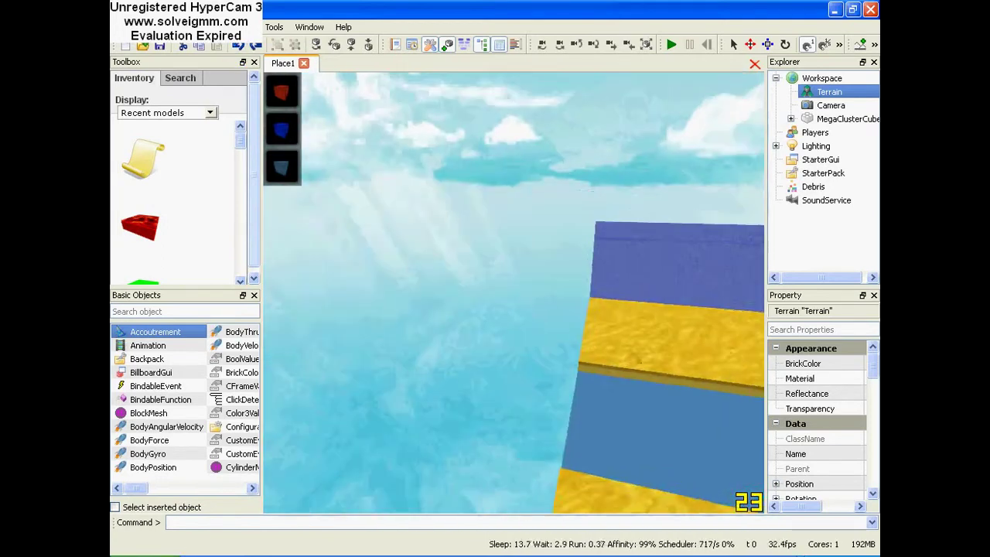
left_click_drag(626, 252, 555, 252)
right_click_drag(599, 235, 555, 252)
left_click_drag(556, 252, 541, 240)
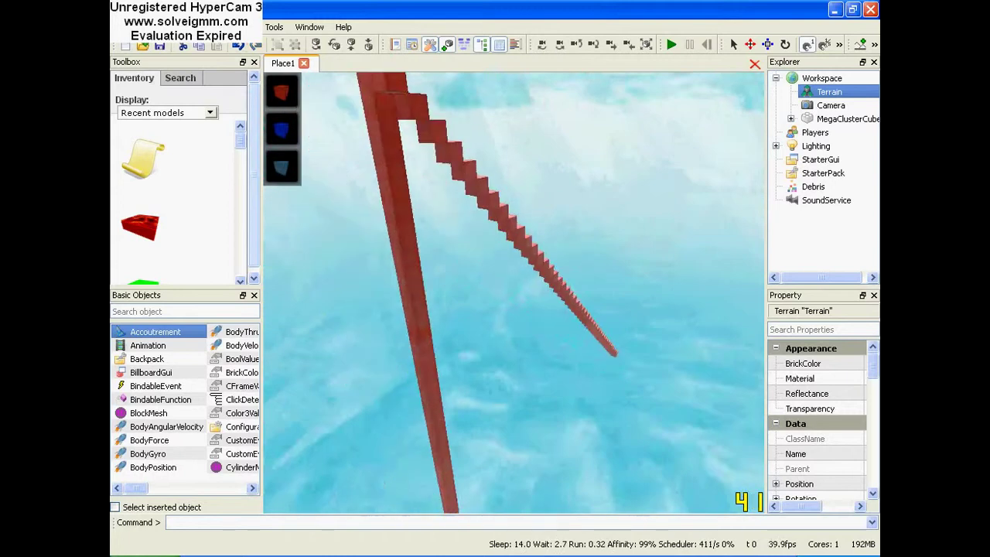
right_click_drag(541, 240, 463, 144)
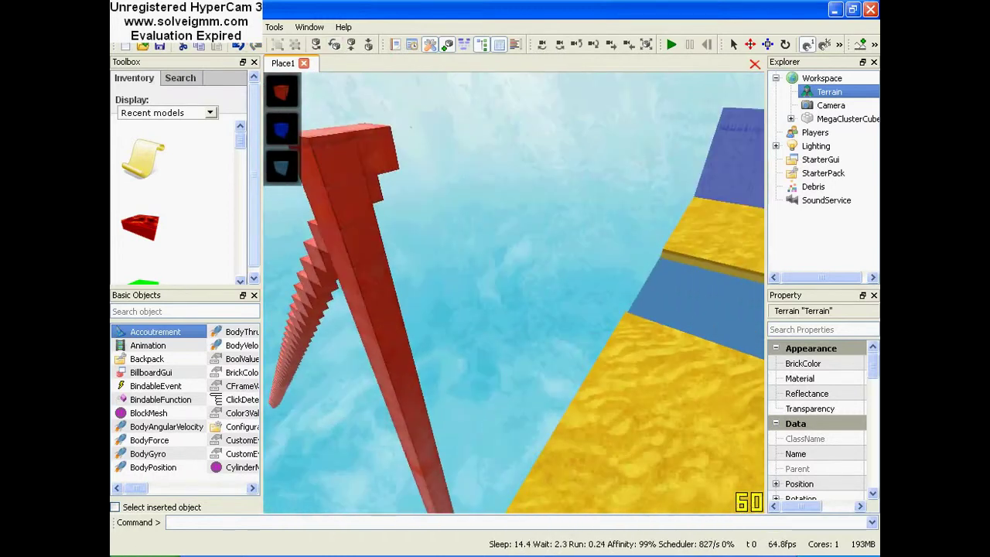
left_click(244, 47)
left_click(244, 48)
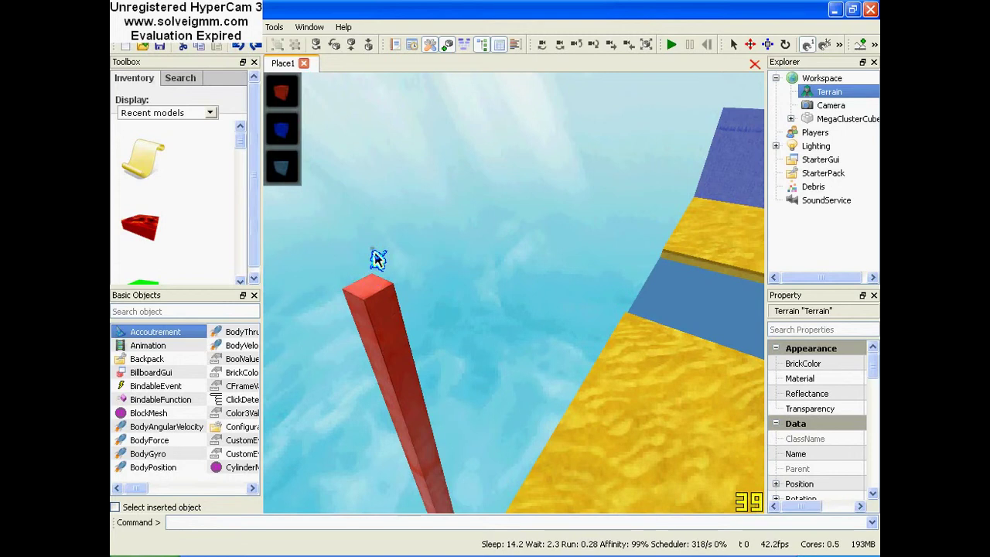
- Retry the red fill from the pillar's top toward the end of the tall blue wall, undoing each misplaced row
left_click_drag(375, 284, 448, 281)
right_click_drag(393, 283, 448, 280)
left_click_drag(448, 280, 558, 145)
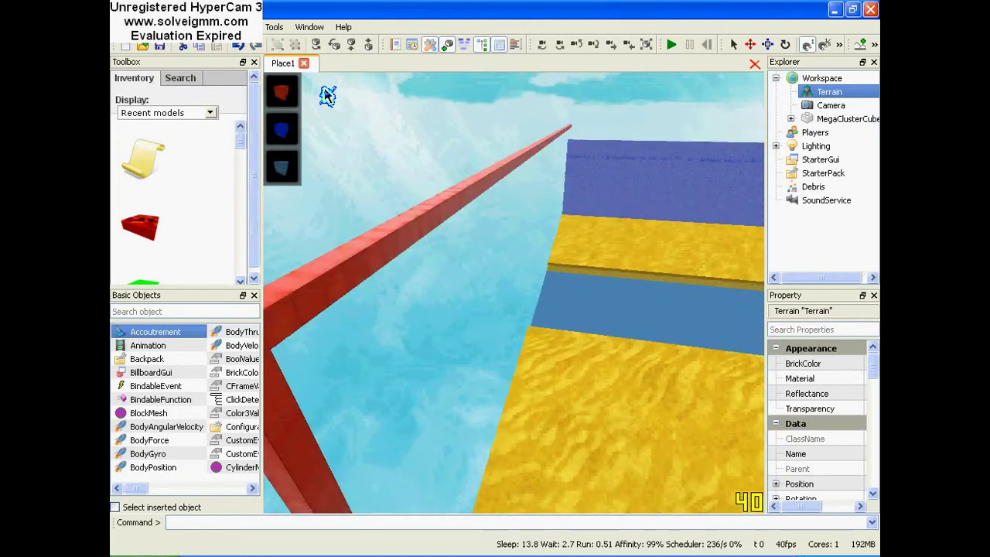
left_click(246, 49)
right_click_drag(484, 199, 492, 221)
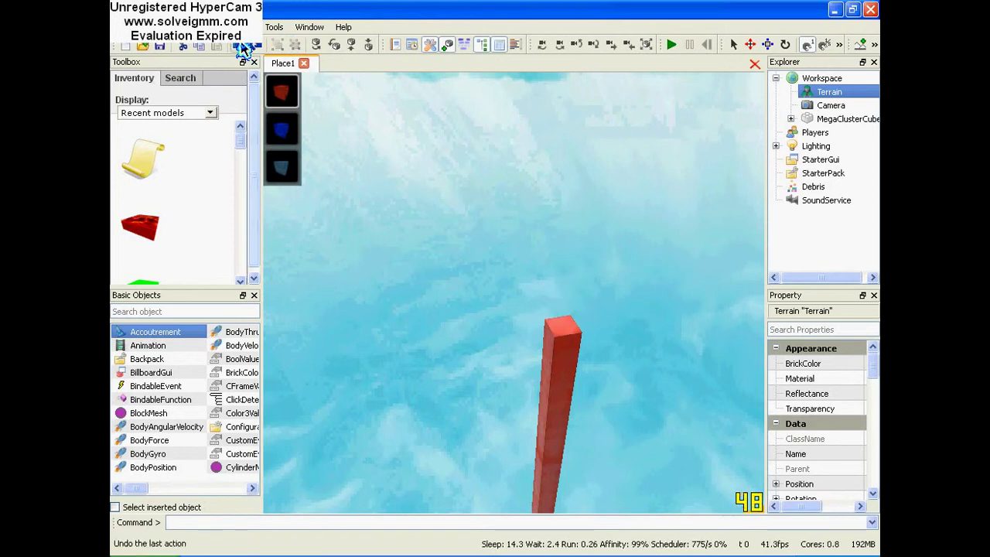
left_click_drag(571, 354, 556, 303)
right_click_drag(571, 354, 556, 303)
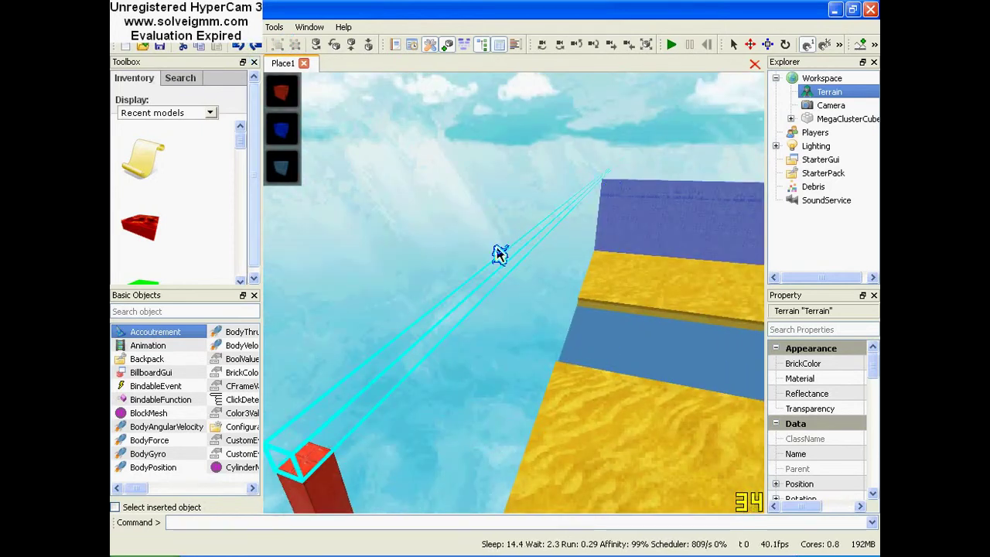
left_click_drag(601, 190, 601, 186)
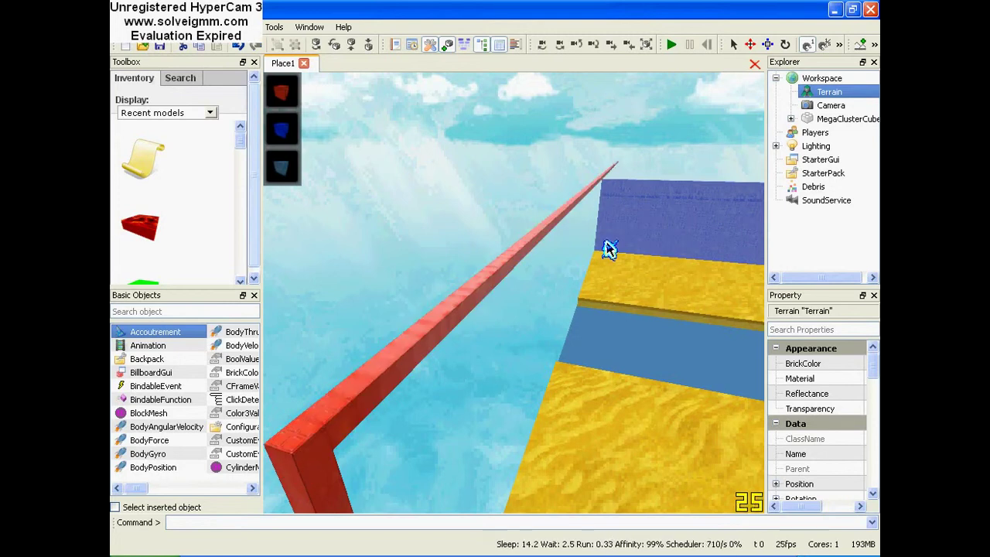
key("F2")
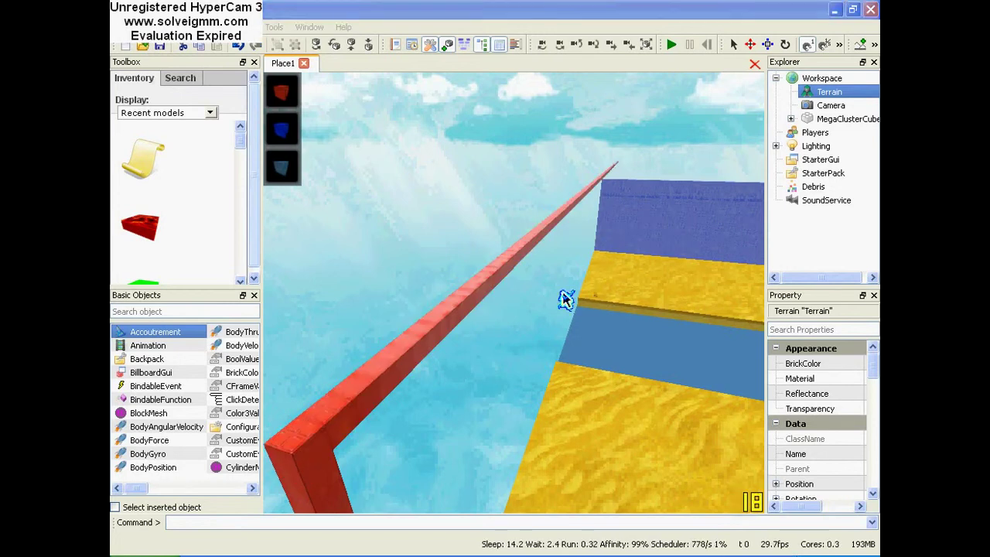
left_click(589, 291)
right_click_drag(472, 184, 513, 222)
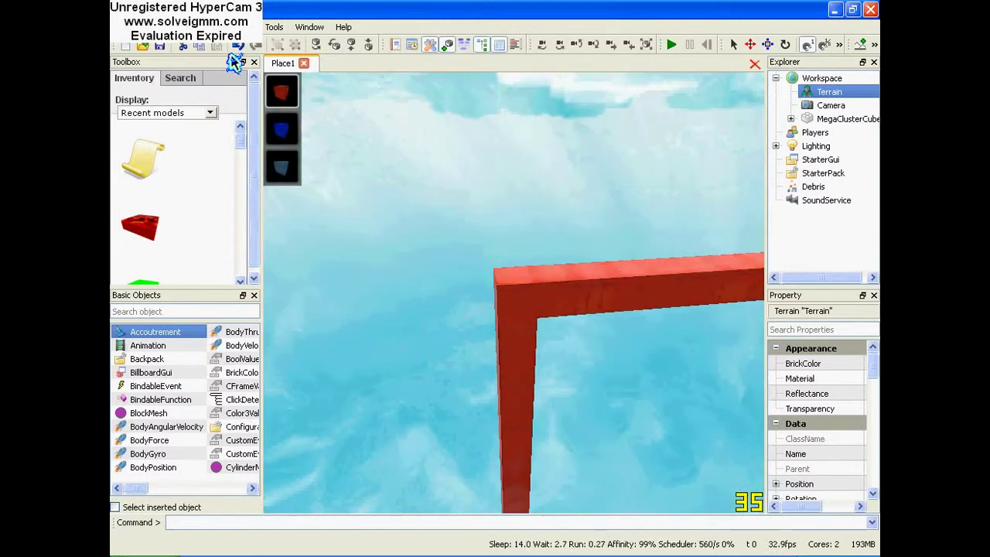
left_click(239, 48)
- Place a red row from the pillar's top toward the blue wall's upper corner, and undo it
right_click_drag(515, 337, 597, 276)
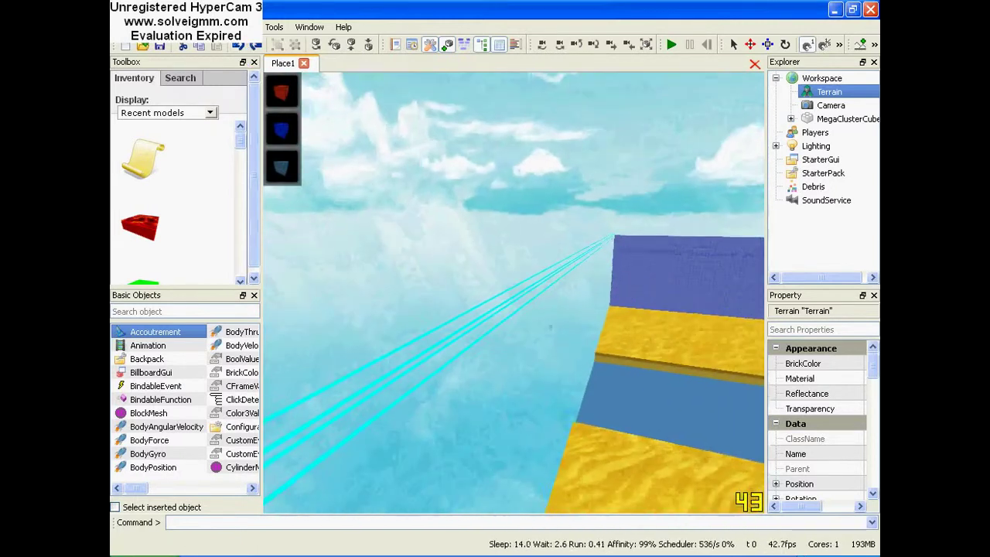
left_click(612, 239)
right_click_drag(599, 315, 553, 336)
key("a")
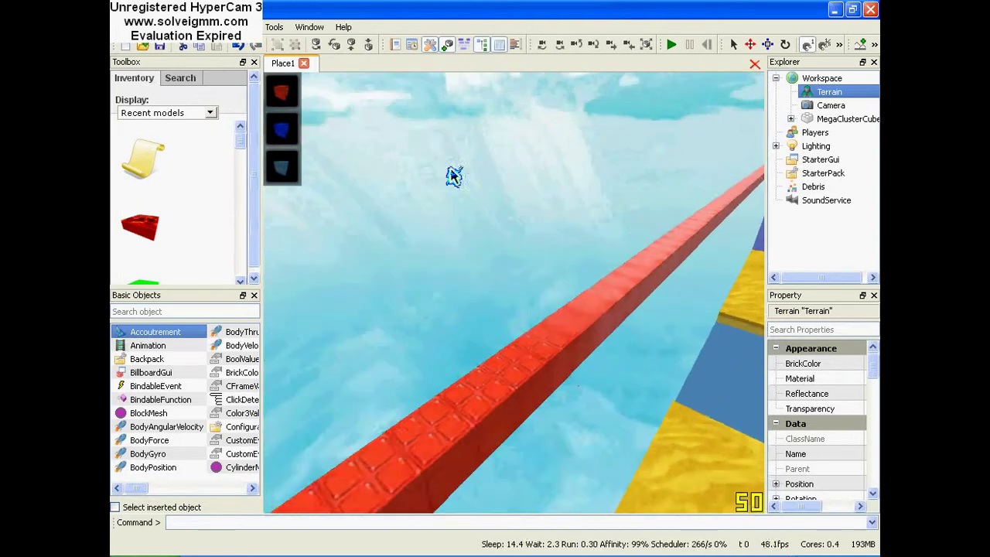
left_click(244, 51)
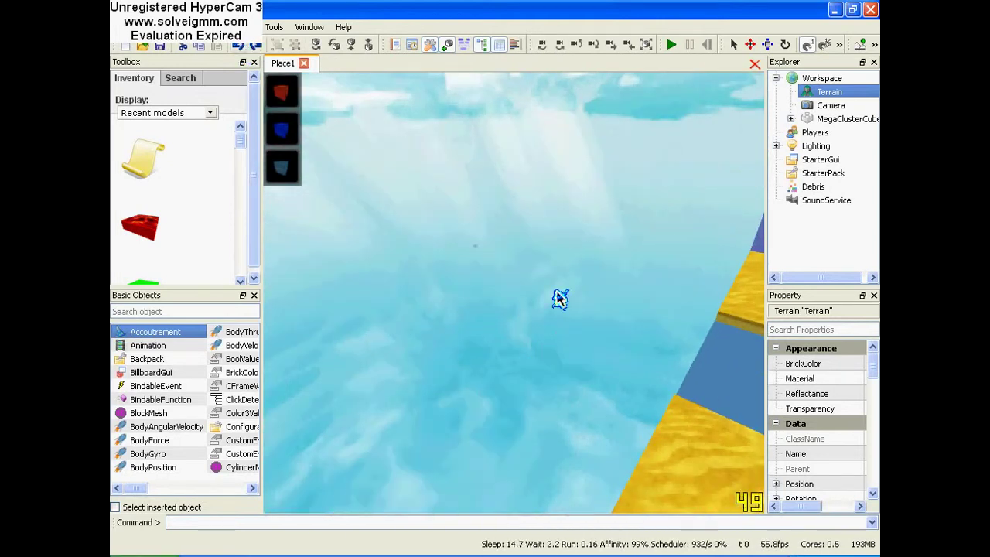
- Fill a red wall at the pillar's full height along the sand strip's outer edge to its far corner
right_click_drag(560, 298, 560, 299)
right_click_drag(442, 324, 456, 237)
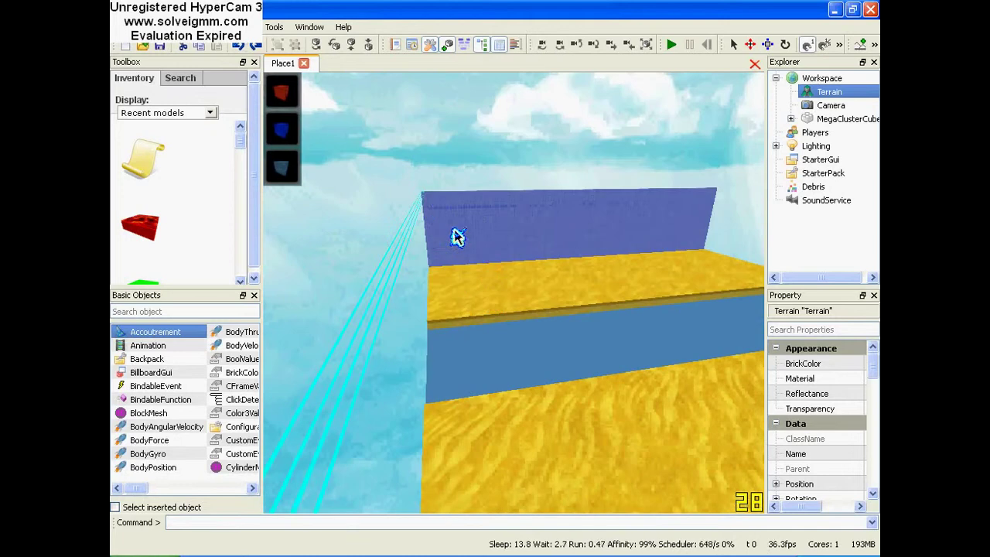
right_click_drag(430, 206, 468, 291)
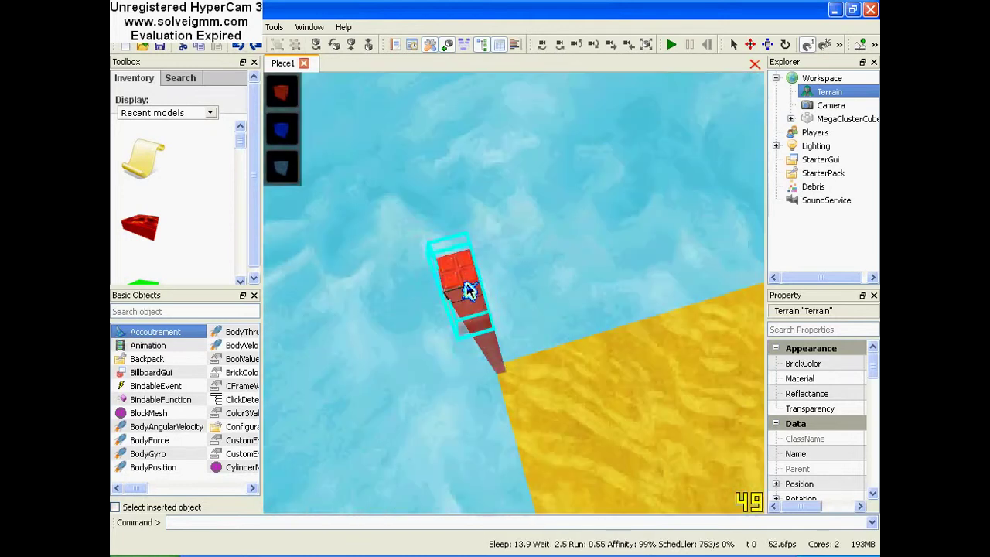
mouse_move(504, 381)
right_mouse_down()
mouse_move(516, 379)
mouse_move(508, 385)
mouse_move(510, 372)
right_mouse_up()
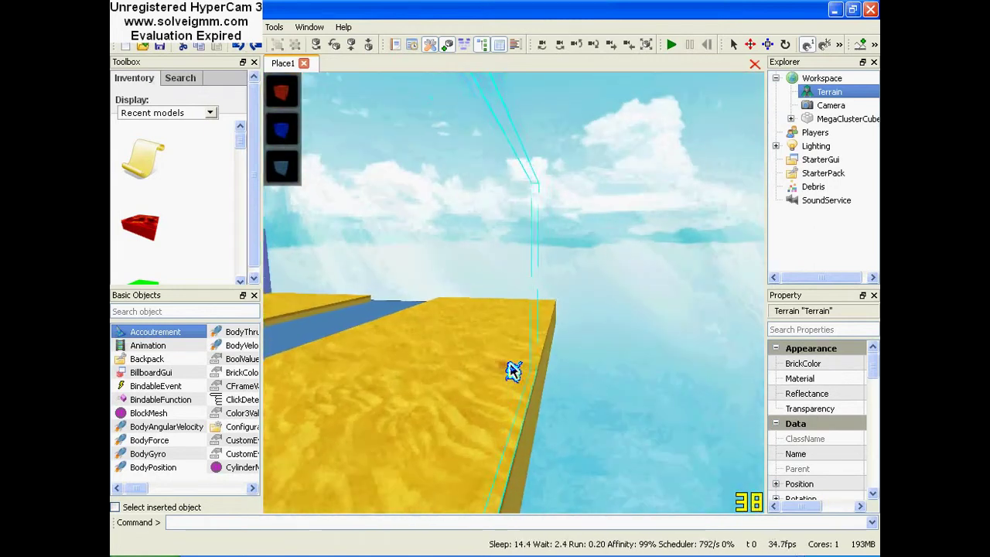
key("w")
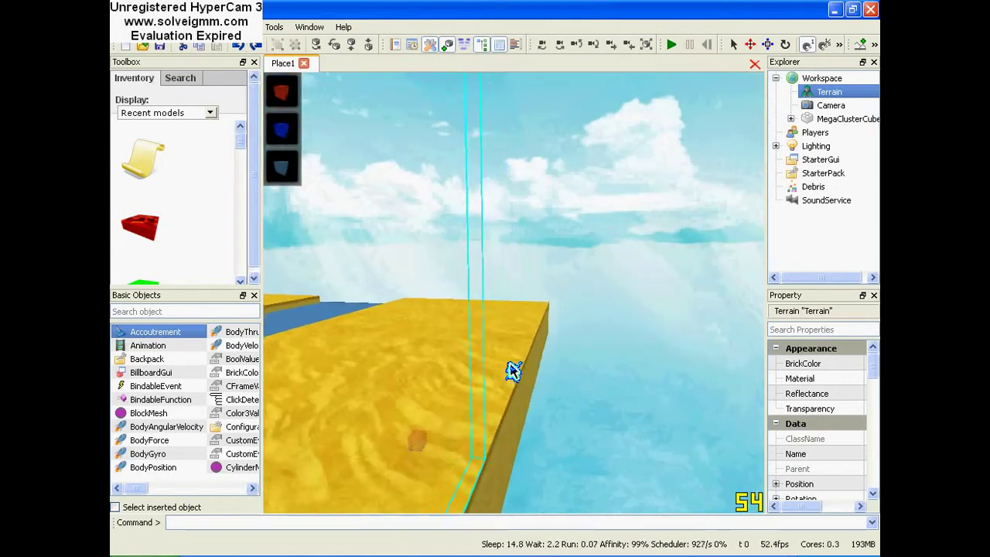
key("w")
right_click_drag(511, 360, 479, 302)
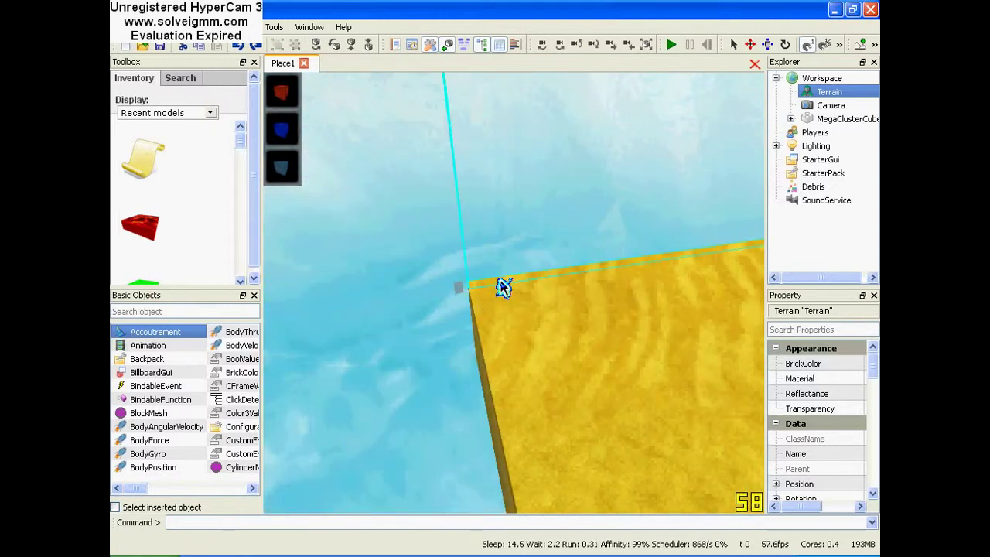
left_click(529, 276)
right_click_drag(529, 276, 681, 202)
key("d")
right_click_drag(595, 269, 549, 277)
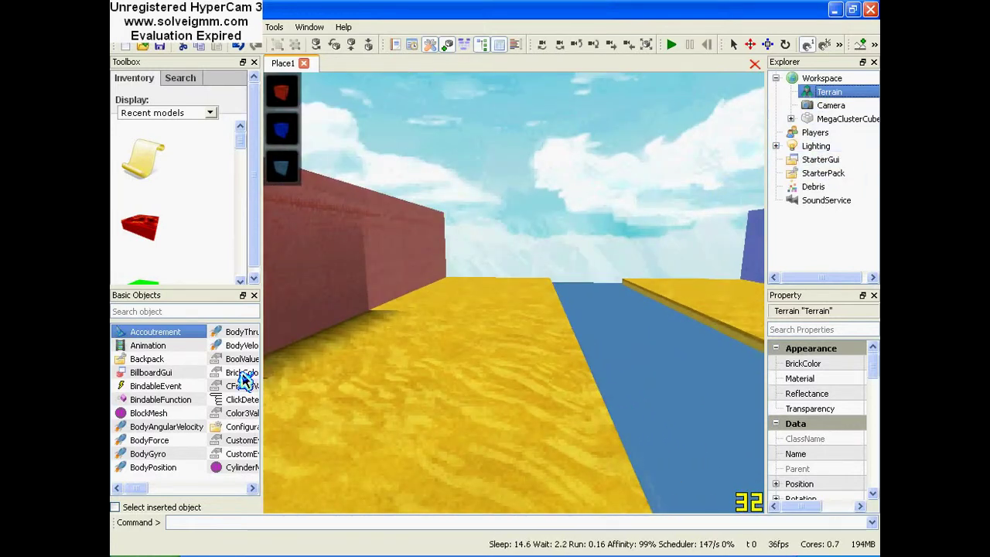
- Browse the available basic objects and select the Lighting service to show its properties
left_click_drag(136, 491, 235, 492)
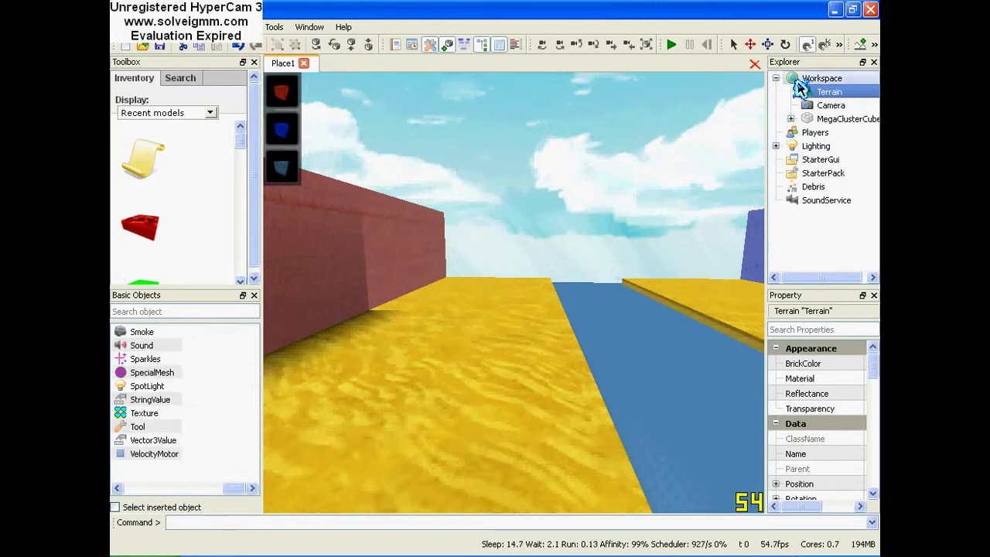
left_click(816, 146)
mouse_move(797, 515)
left_mouse_down()
mouse_move(828, 513)
mouse_move(783, 513)
left_mouse_up()
mouse_move(531, 362)
right_mouse_down()
mouse_move(524, 348)
mouse_move(530, 359)
right_mouse_up()
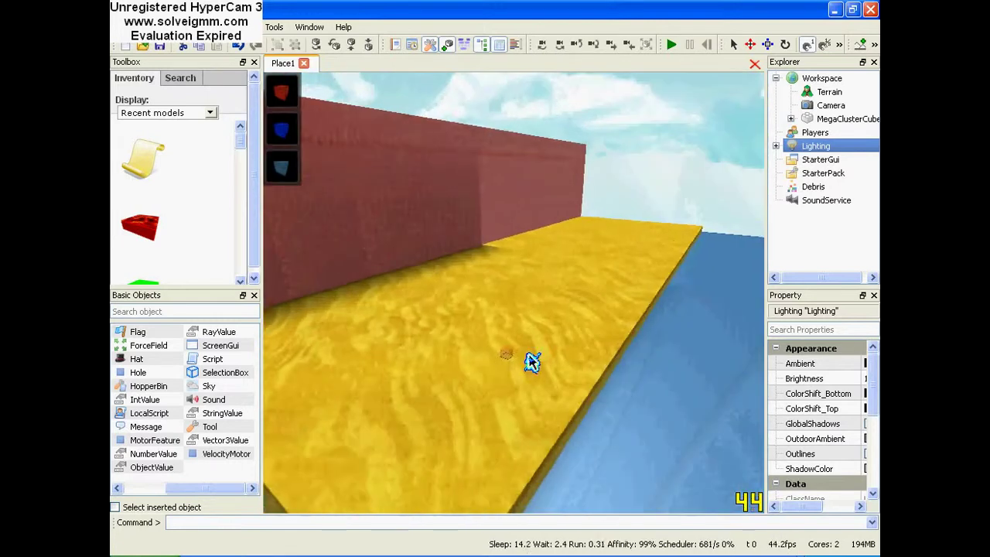
- Add a Sky object to the Lighting service and cut the stray Flag from it
right_click_drag(453, 241, 453, 232)
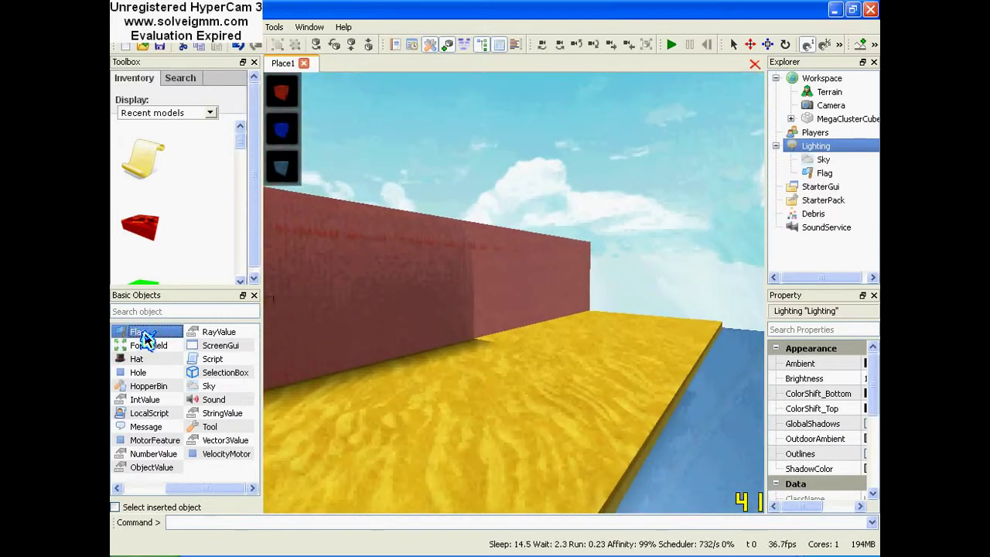
left_click(829, 172)
right_click(831, 173)
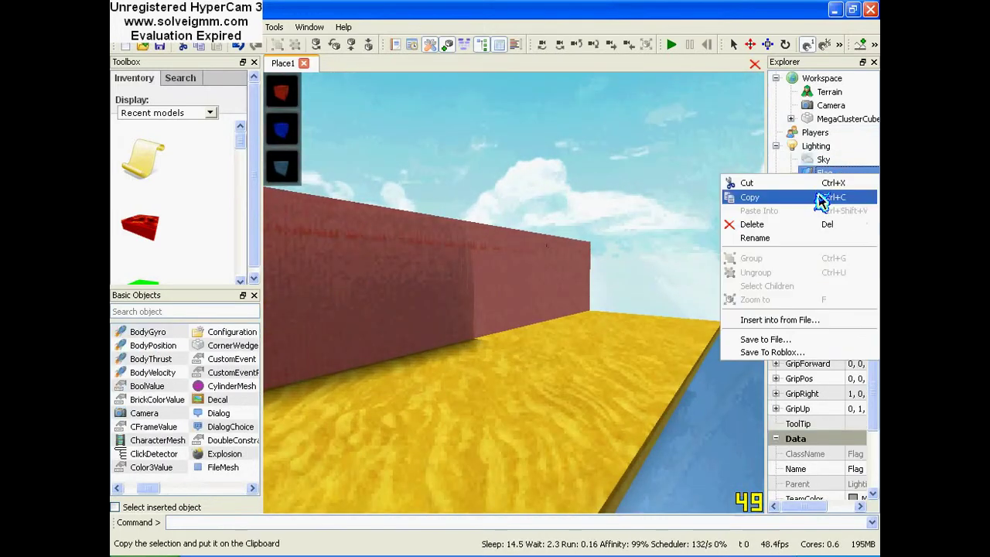
left_click(818, 180)
right_click_drag(654, 467, 655, 467)
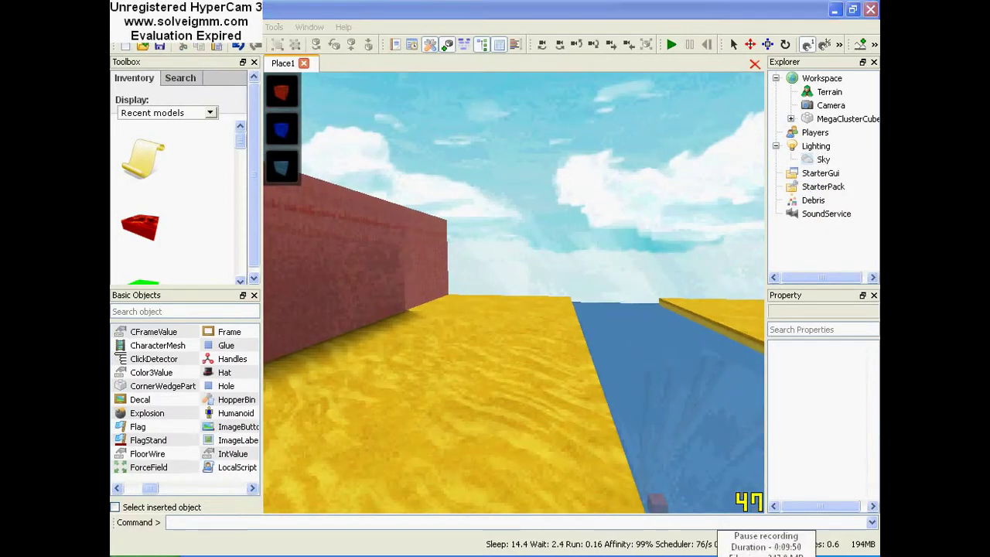
- Search the model library for "Castle Wall"
right_click_drag(530, 325, 464, 297)
key("w")
key("w")
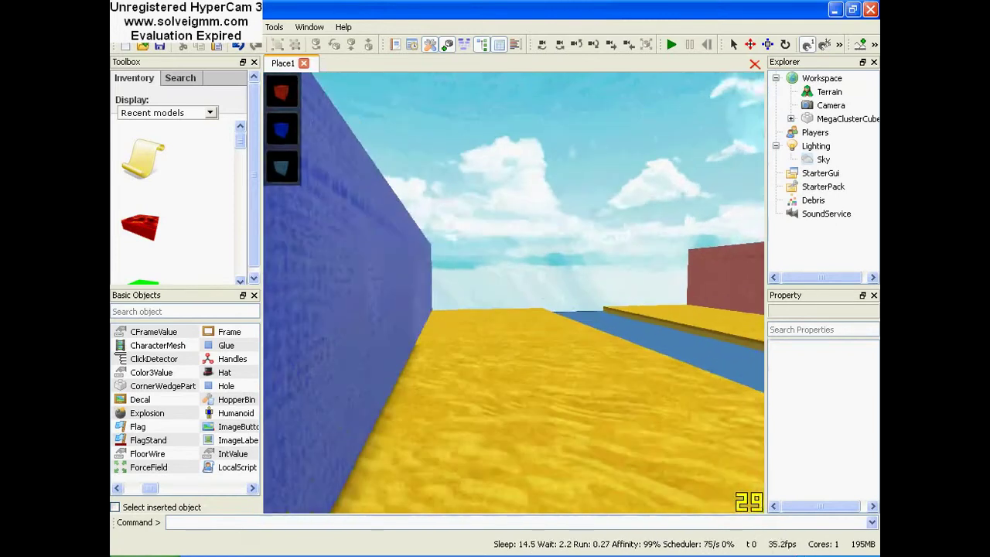
key("d")
right_click_drag(544, 297, 534, 267)
left_click(181, 78)
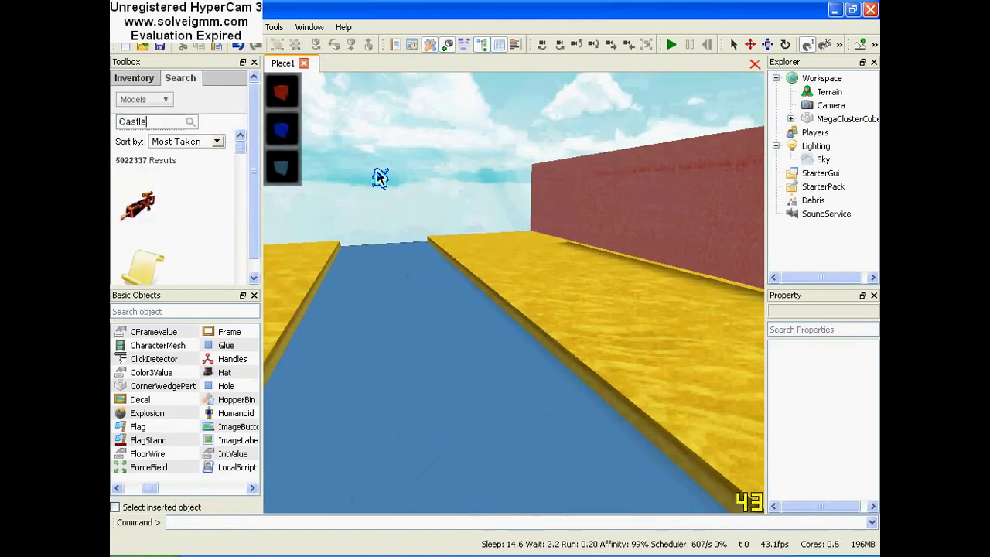
key("Return")
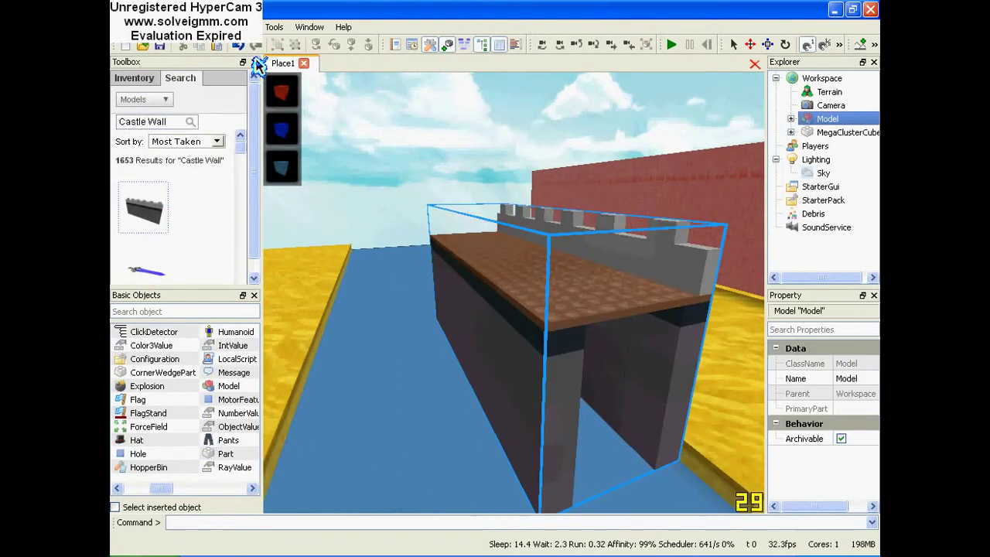
- Insert the crenellated castle wall model and move it to the sand strip's corner on the blue side, beside the water
left_click(730, 48)
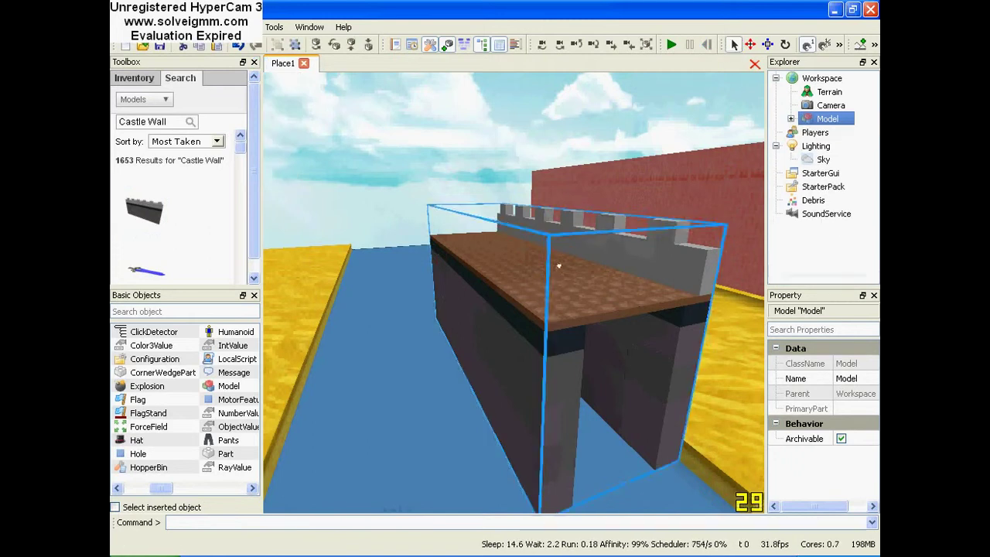
mouse_move(559, 265)
right_mouse_down()
mouse_move(572, 341)
mouse_move(642, 332)
mouse_move(551, 255)
right_mouse_up()
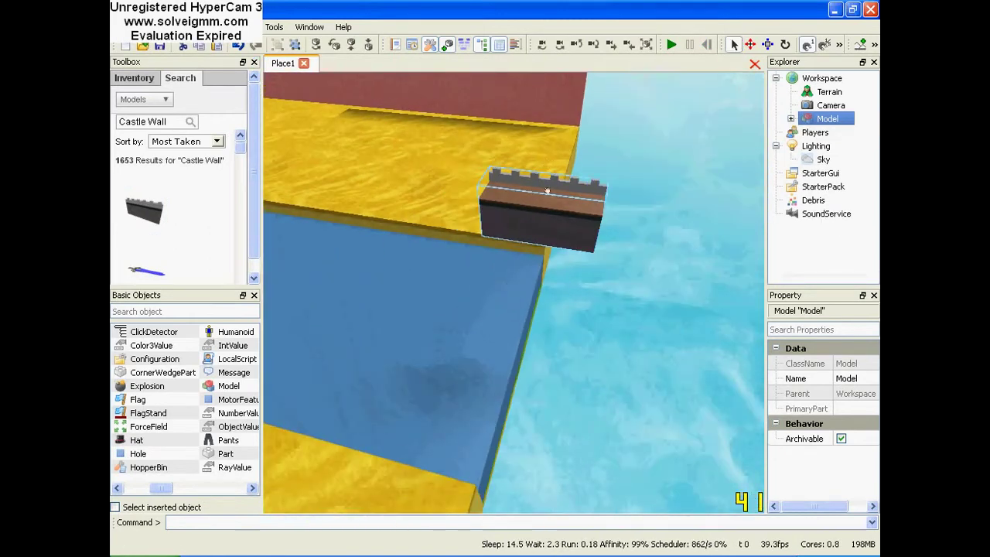
right_click_drag(551, 193, 505, 241)
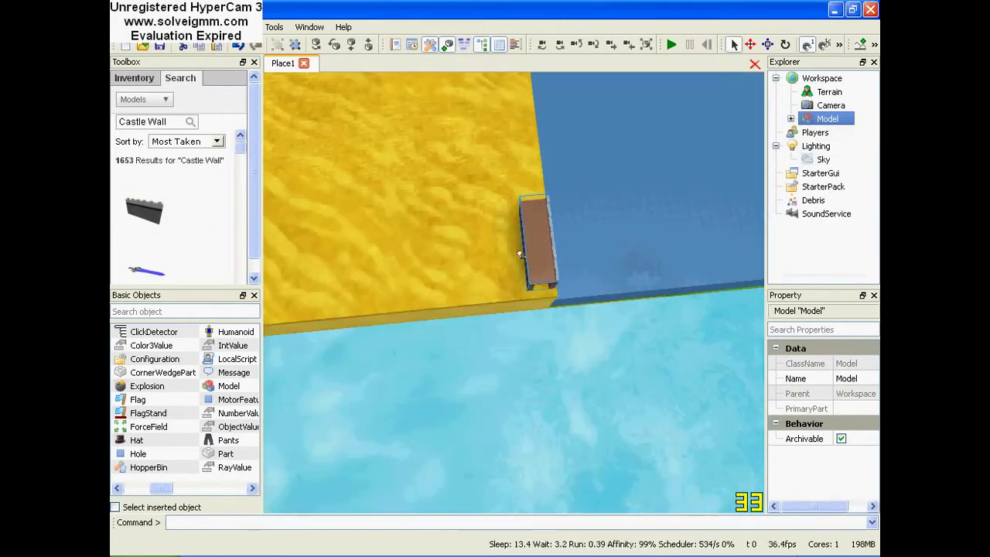
mouse_move(524, 261)
right_mouse_down()
mouse_move(545, 263)
mouse_move(529, 275)
mouse_move(538, 266)
right_mouse_up()
- Insert a second crenellated castle wall and join it end to end with the first along the water's edge
left_click_drag(267, 226, 476, 305)
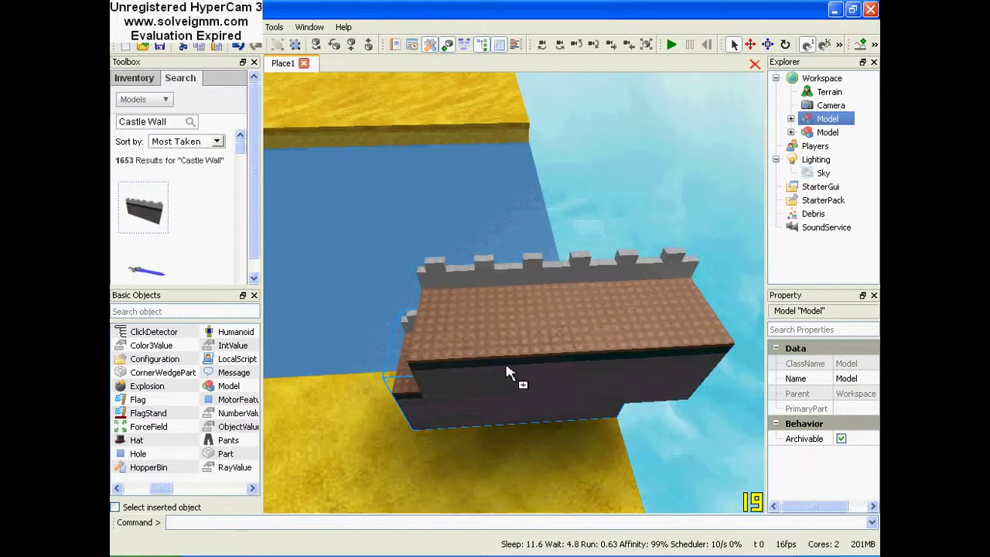
right_click_drag(574, 315, 573, 315)
left_click_drag(557, 321, 359, 338)
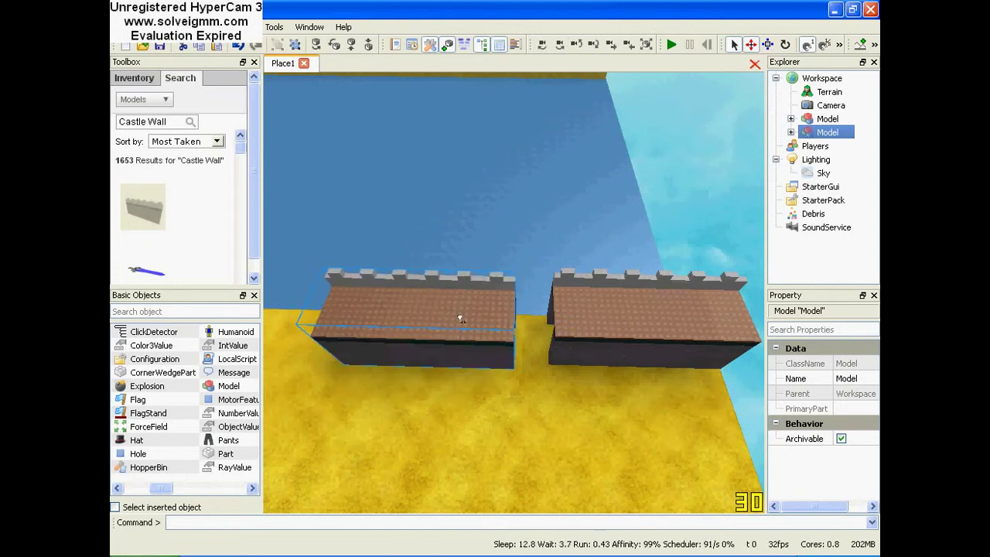
left_click_drag(493, 319, 494, 319)
- Insert a third crenellated castle wall and align it with the free end of the row
key("a")
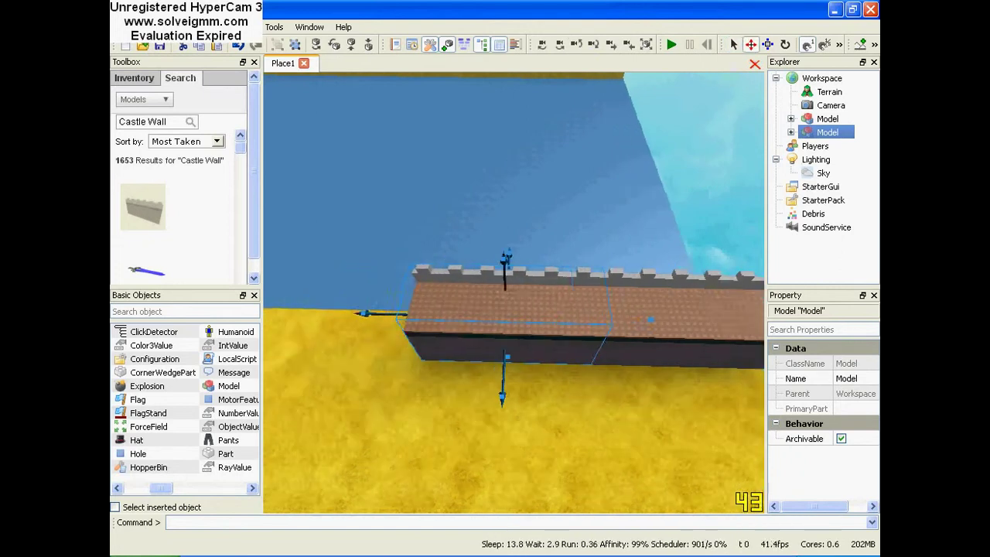
left_click(157, 211)
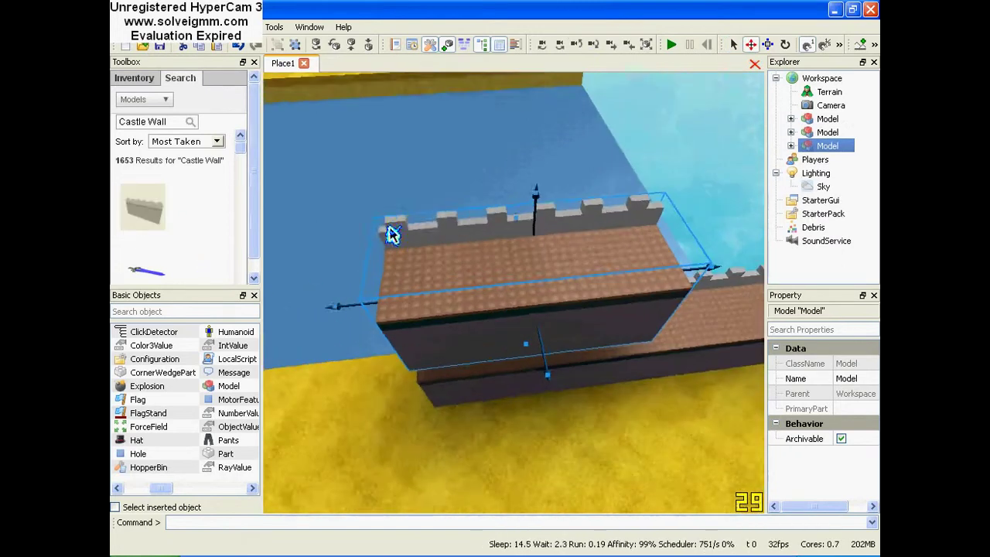
left_click_drag(464, 259, 489, 184)
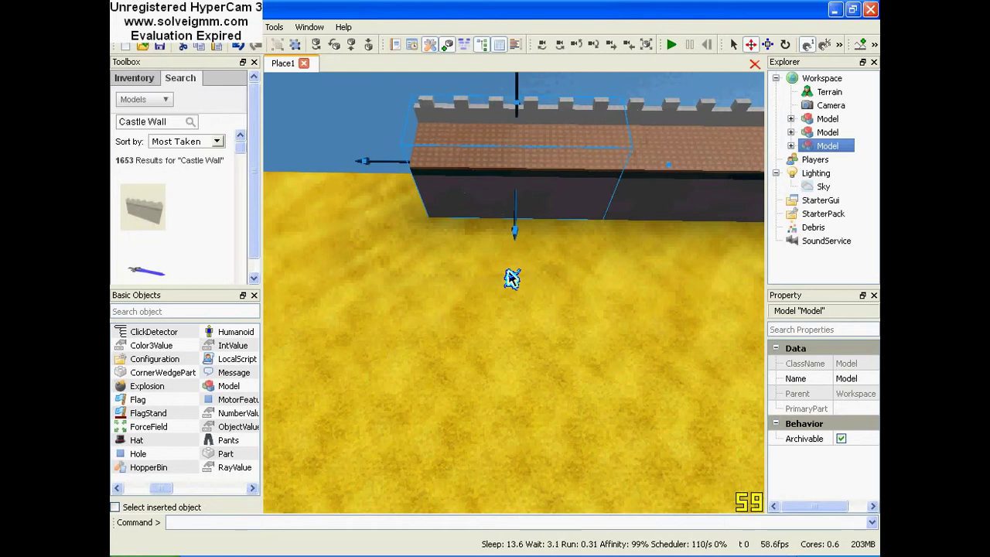
scroll(514, 281, "down", 3)
scroll(594, 115, "up", 1)
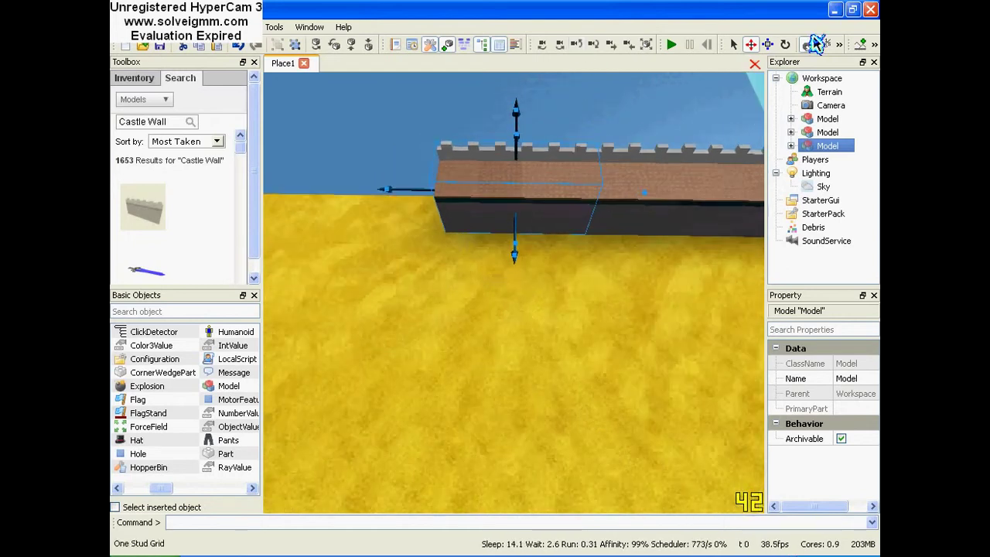
- Insert a fourth crenellated castle wall, lower it onto the sand strip and line it up with the end of the row
key("a")
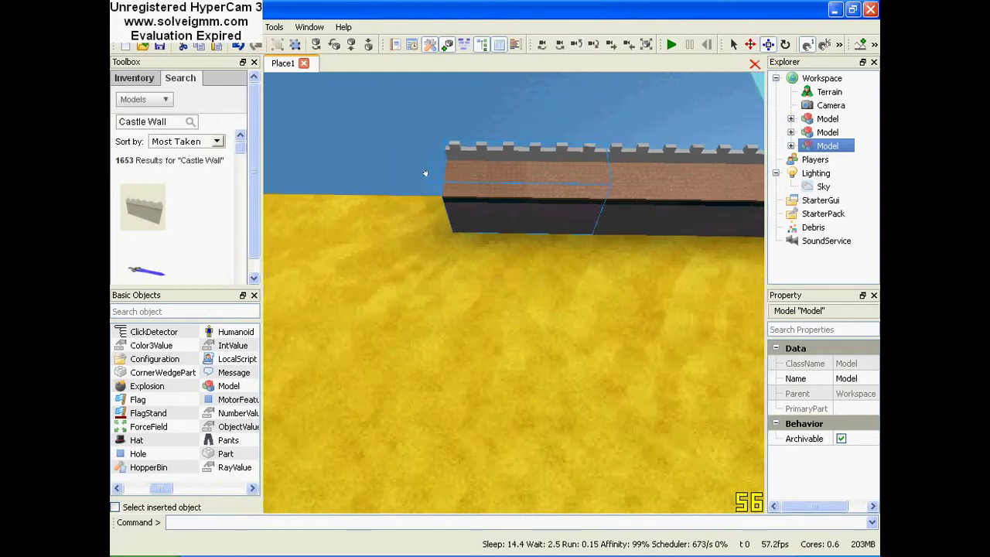
right_click_drag(592, 161, 665, 146)
right_click_drag(541, 84, 481, 98)
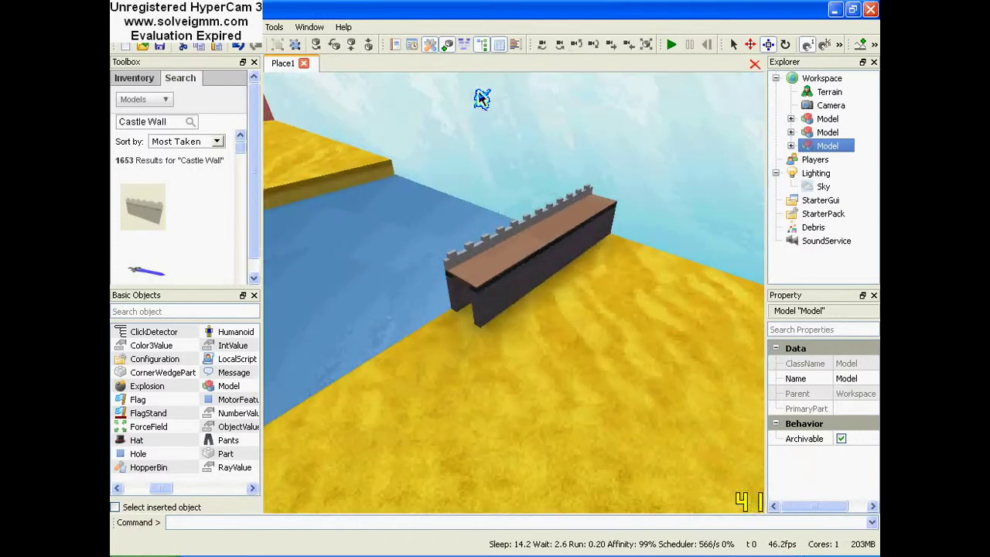
right_click_drag(533, 174, 459, 202)
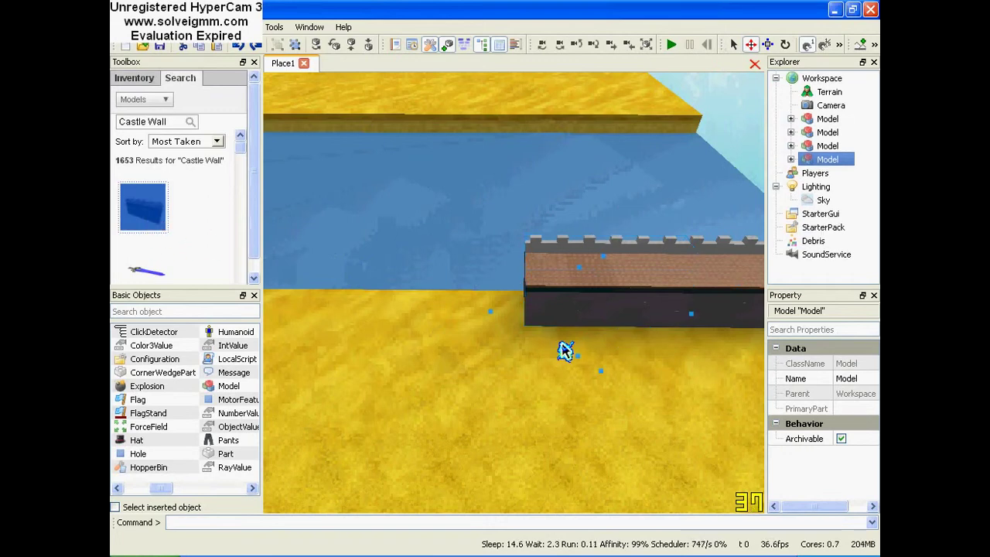
left_click_drag(578, 355, 438, 245)
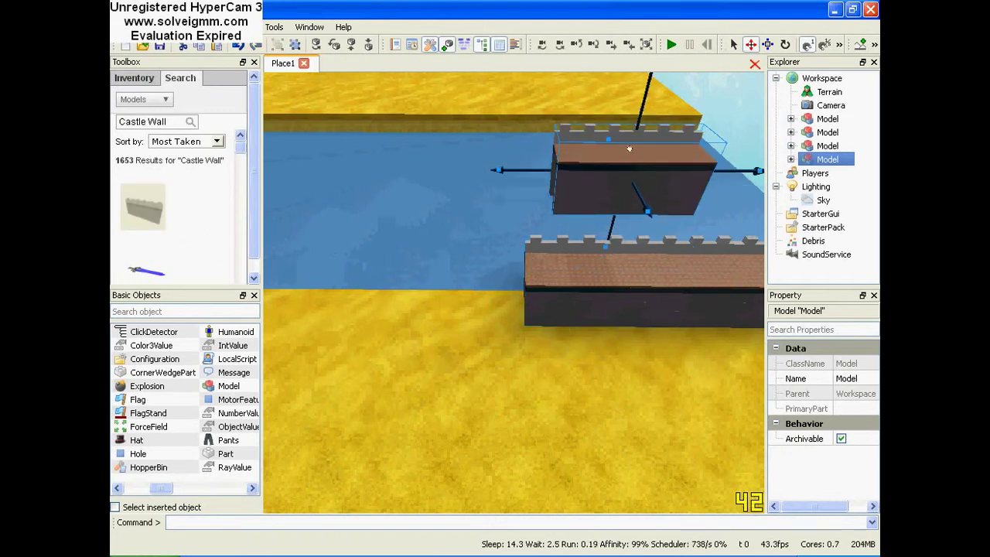
left_click_drag(586, 155, 485, 239)
right_click_drag(538, 199, 695, 255)
right_click_drag(587, 201, 518, 166)
left_click_drag(507, 123, 552, 282)
scroll(468, 271, "up", 3)
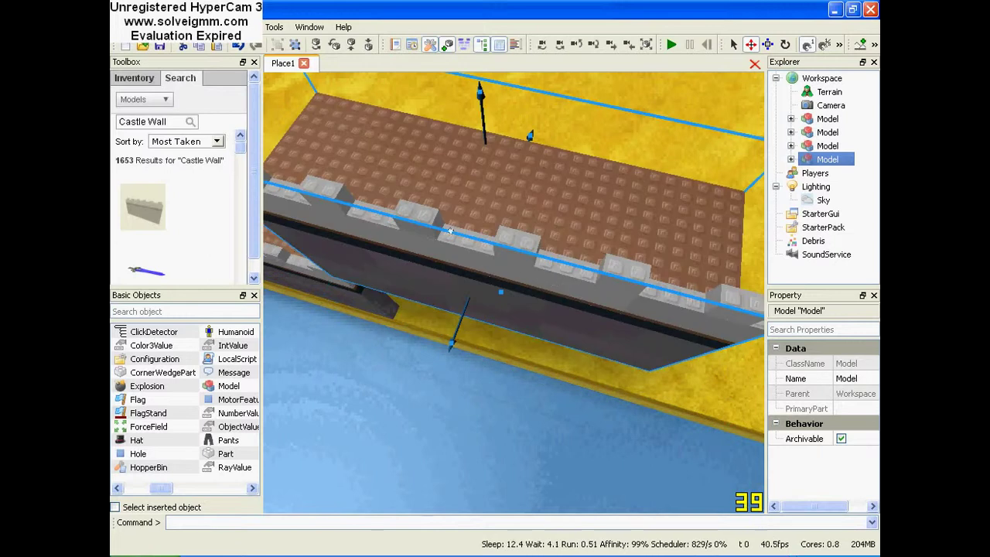
left_click_drag(450, 231, 491, 345)
right_click_drag(491, 345, 502, 279)
left_click(533, 302)
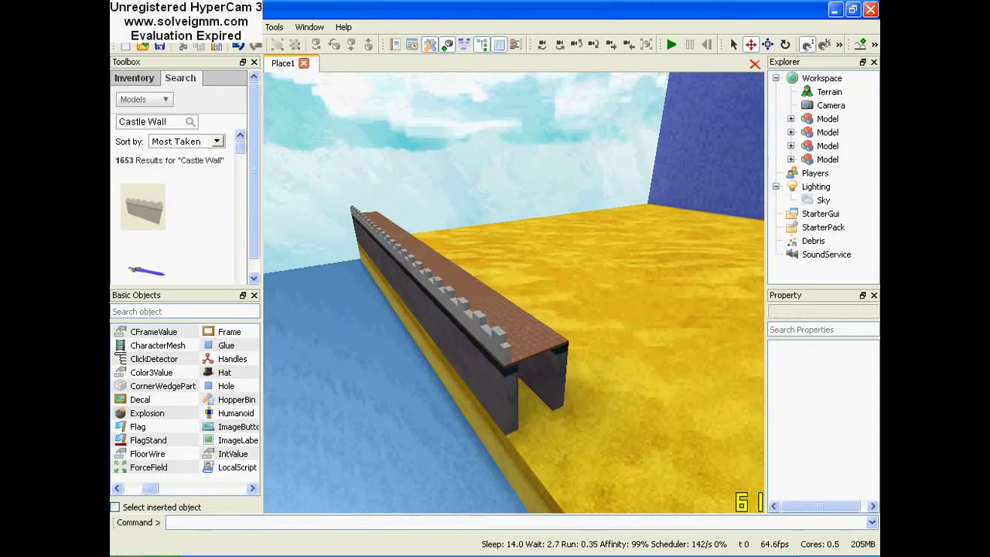
- Find the long towered castle wall with angled ends among the search results and insert it into the map
mouse_move(502, 278)
right_mouse_down()
mouse_move(518, 280)
mouse_move(487, 282)
mouse_move(696, 284)
mouse_move(618, 287)
mouse_move(672, 298)
mouse_move(502, 274)
right_mouse_up()
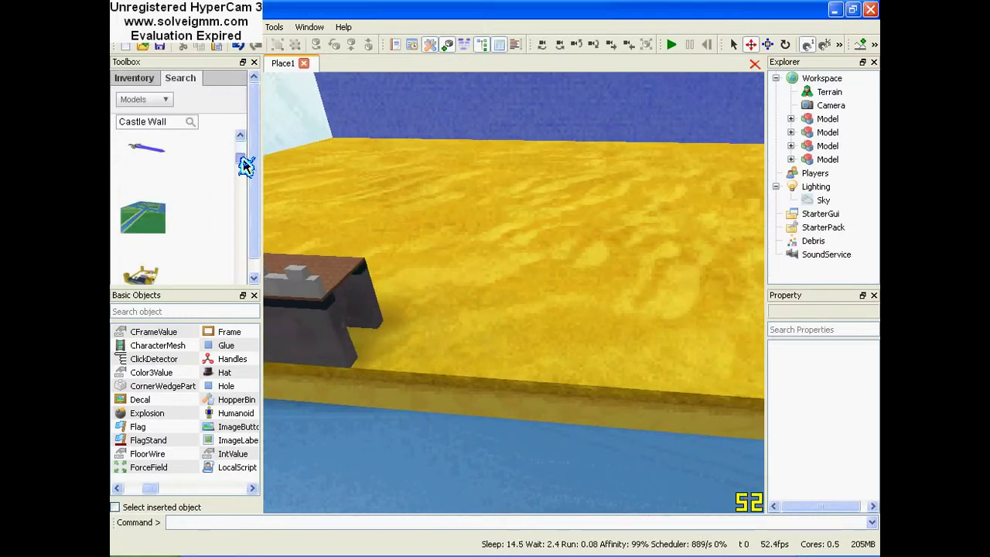
left_click_drag(245, 167, 247, 188)
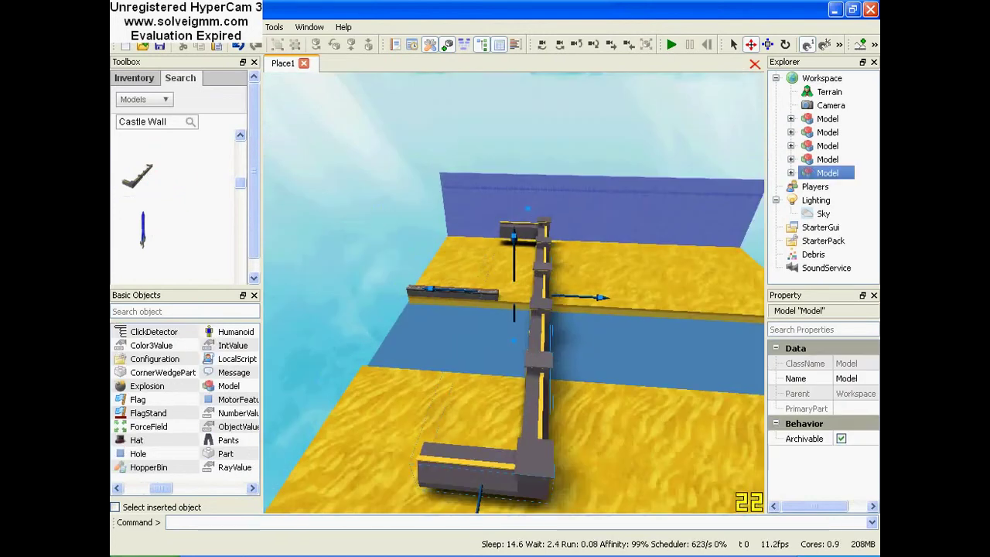
right_click_drag(325, 248, 403, 248)
key("w")
key("a")
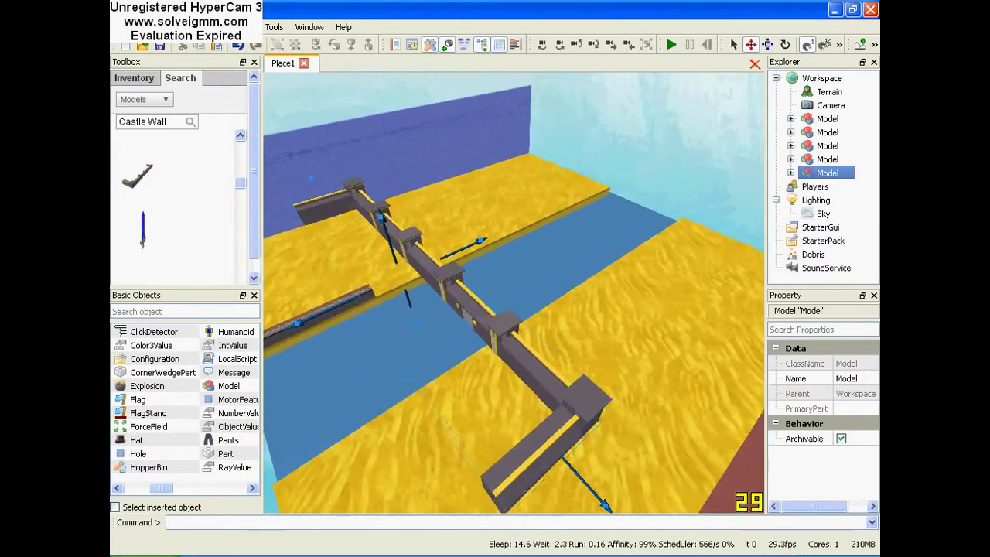
key("a")
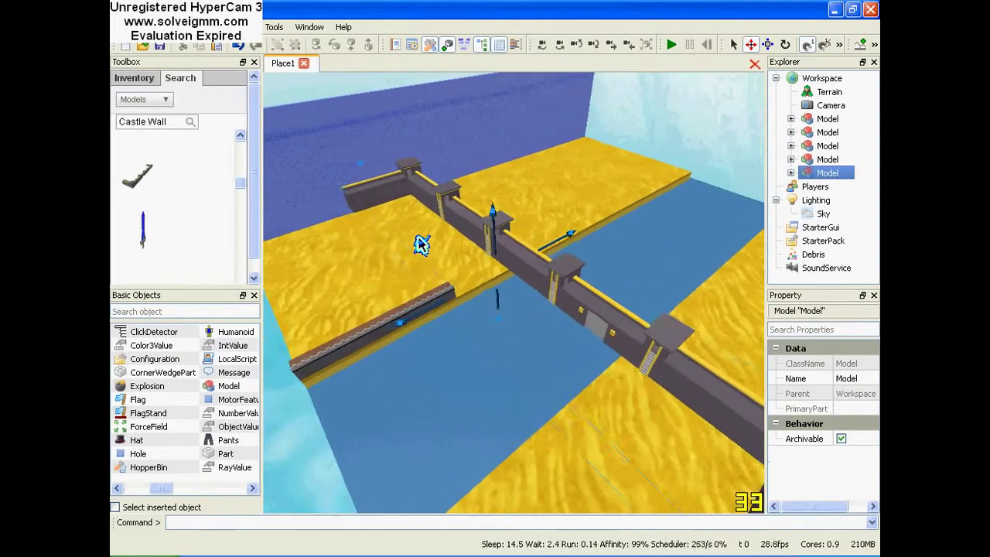
right_click_drag(422, 245, 495, 246)
right_click_drag(386, 259, 465, 261)
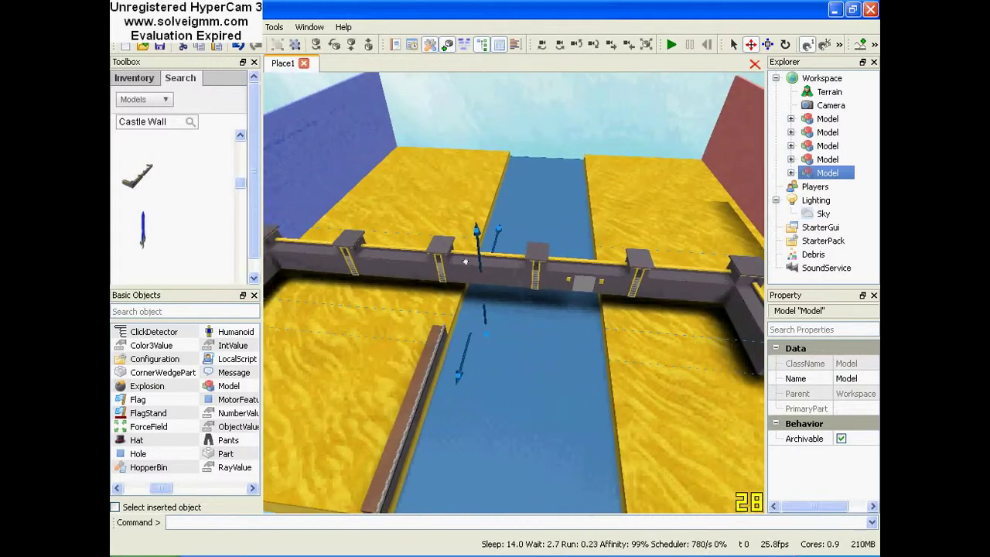
- Rotate the long towered wall parallel to the channel and place it on the sand strip in front of the red wall
left_click_drag(538, 244, 587, 180)
key("r")
right_click_drag(588, 179, 530, 247)
key("a")
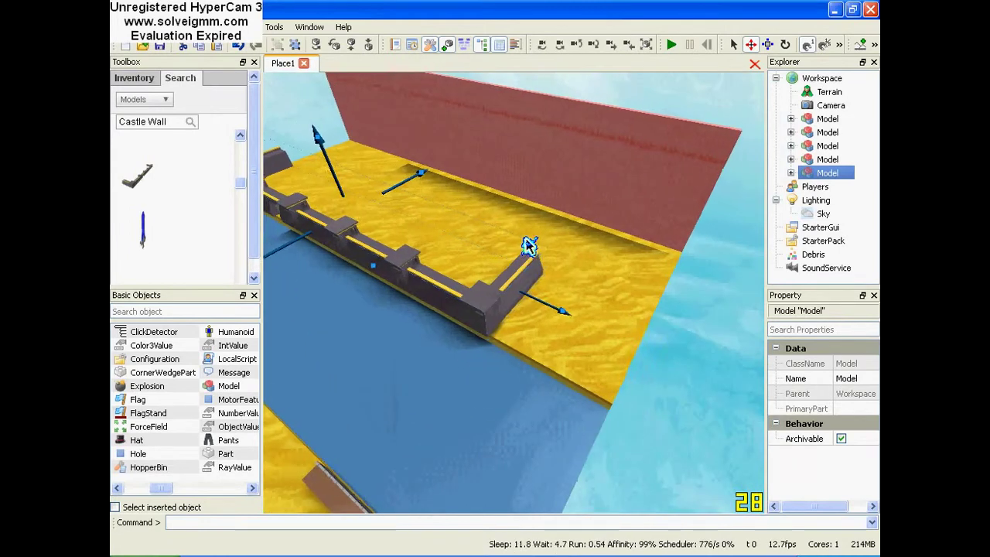
key("w")
mouse_move(450, 236)
right_mouse_down()
mouse_move(517, 238)
mouse_move(470, 230)
mouse_move(448, 253)
right_mouse_up()
key("s")
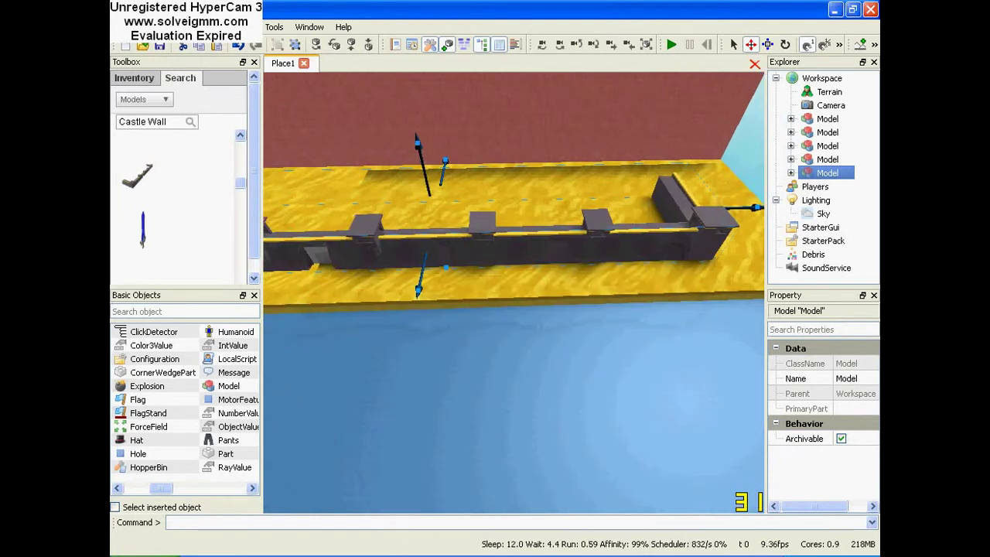
- Shift the long towered wall toward the water and center it along the sand strip
key("s")
mouse_move(448, 253)
right_mouse_down()
mouse_move(392, 241)
mouse_move(457, 238)
right_mouse_up()
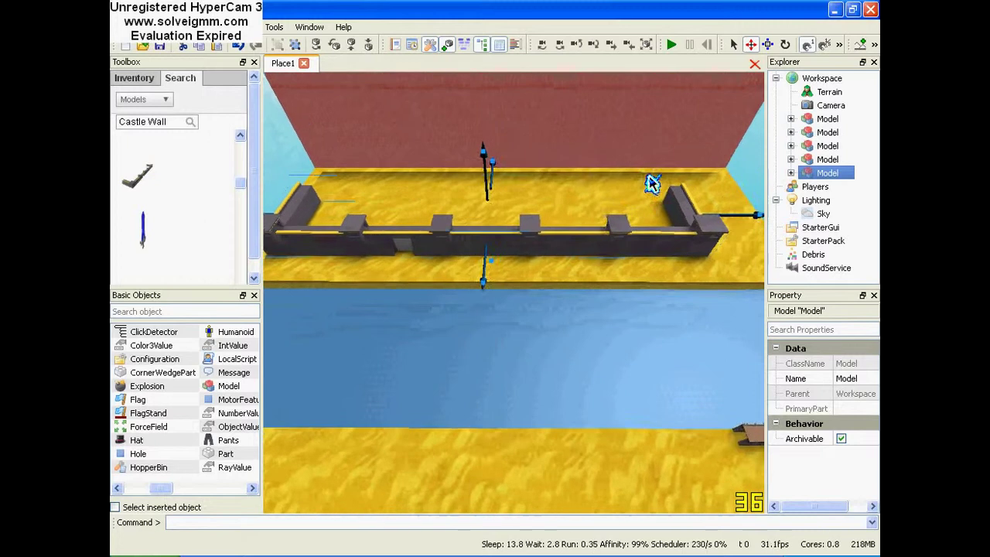
key("s")
key("d")
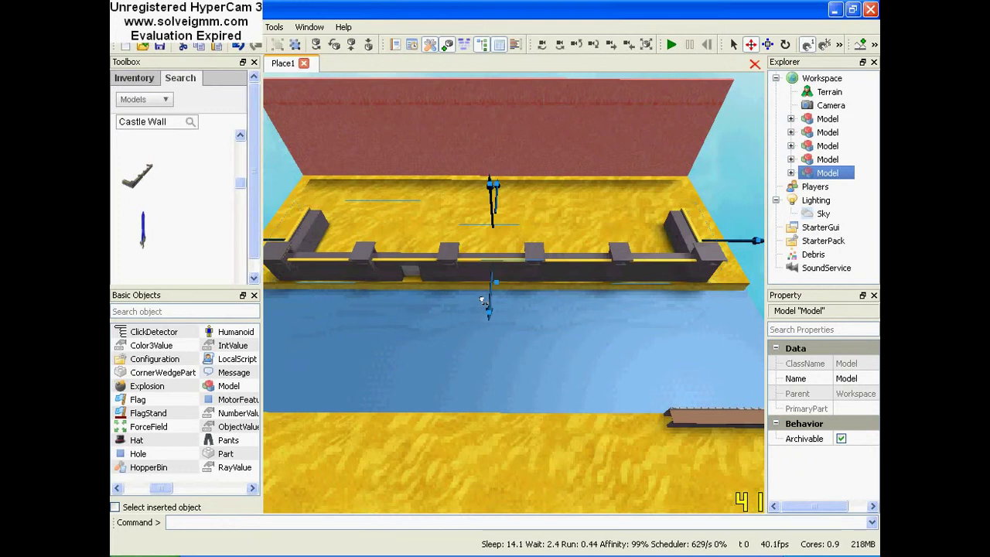
- Nudge the long towered wall toward the water so its front sits close to the sand strip's edge
right_click_drag(497, 318, 448, 315)
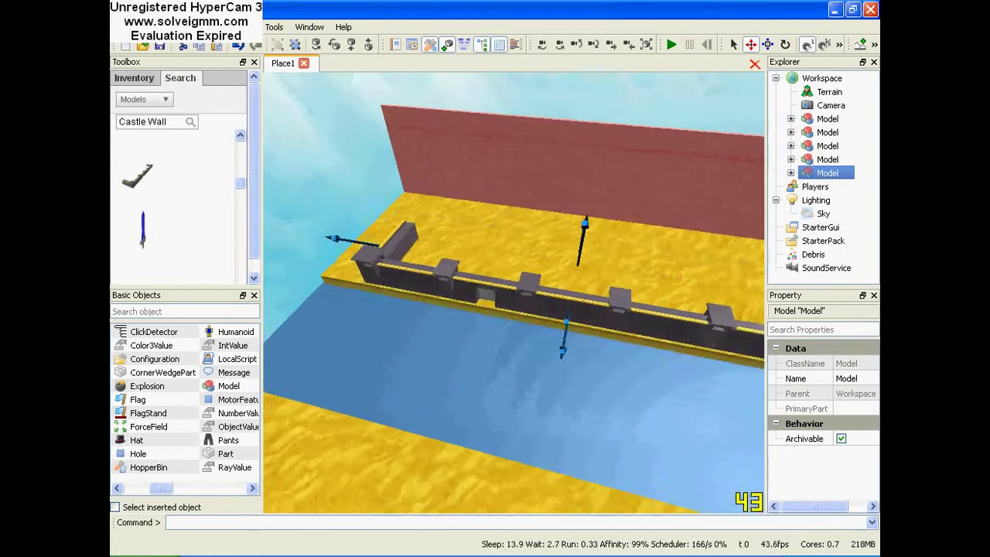
key("w")
key("w")
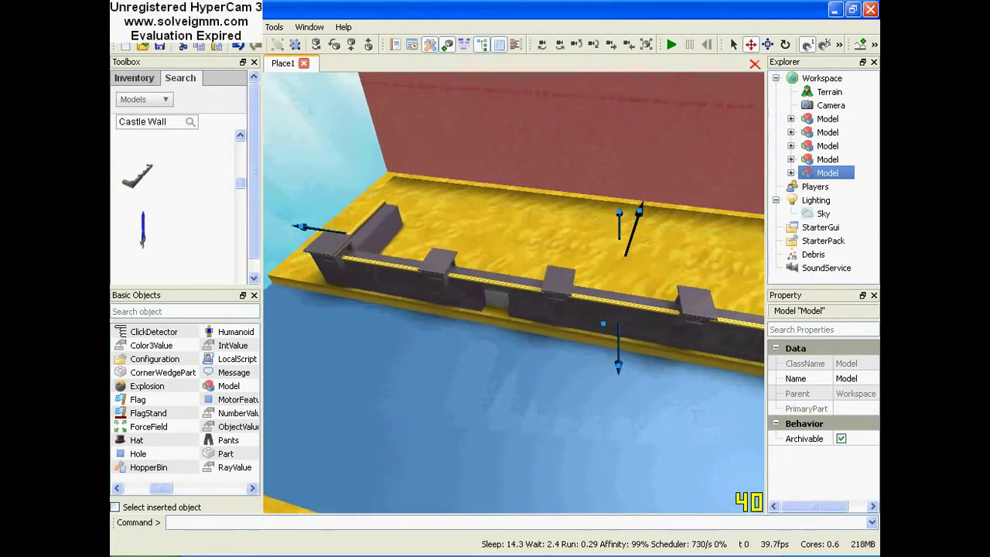
right_click_drag(448, 316, 587, 313)
right_click_drag(433, 272, 479, 277)
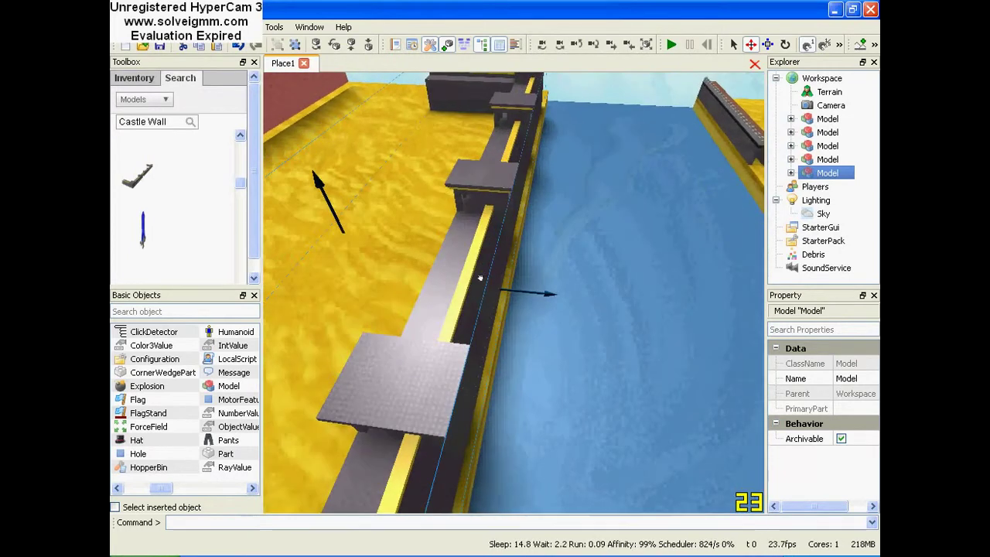
left_click_drag(509, 279, 516, 281)
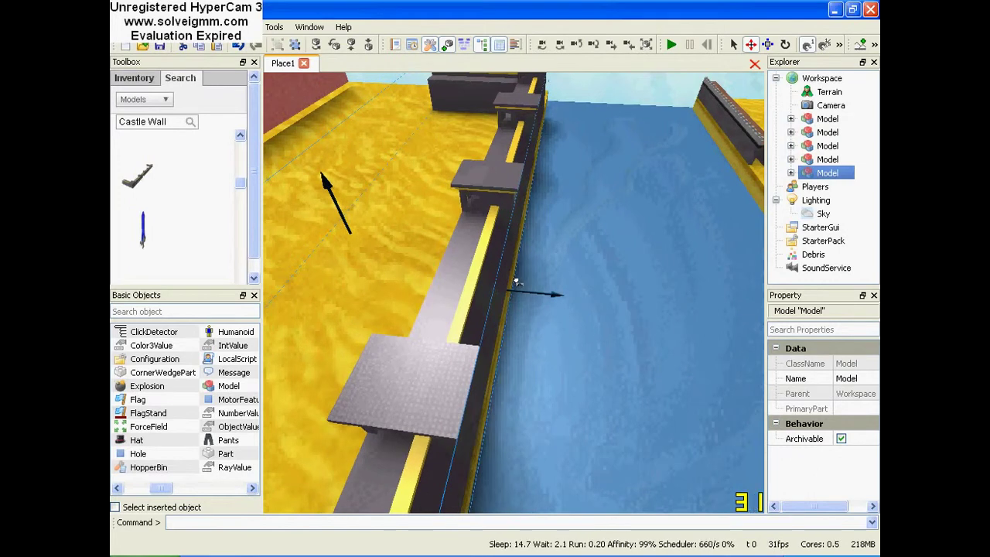
key("w")
right_click_drag(519, 284, 579, 284)
key("w")
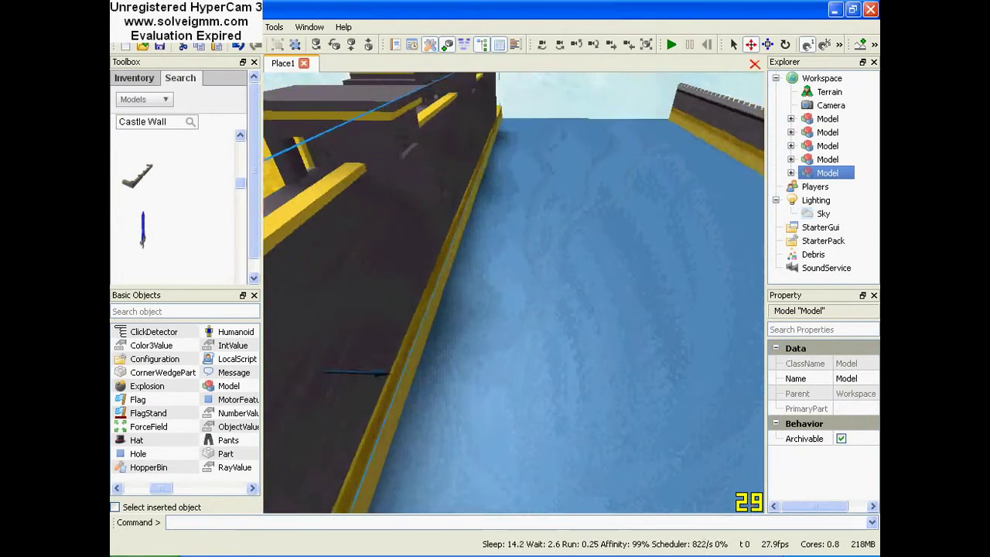
- Examine the placed towered wall along the water's edge and around its angled end on the sand strip by the red wall
right_click_drag(518, 284, 527, 314)
key("s")
key("s")
key("s")
key("s")
key("a")
key("w")
key("w")
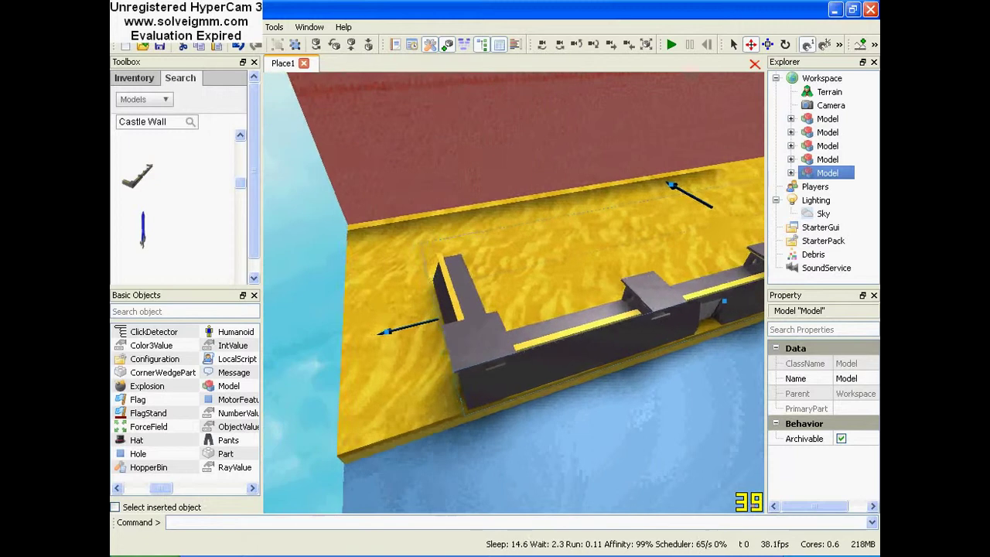
key("w")
mouse_move(409, 261)
right_mouse_down()
mouse_move(399, 269)
mouse_move(410, 260)
right_mouse_up()
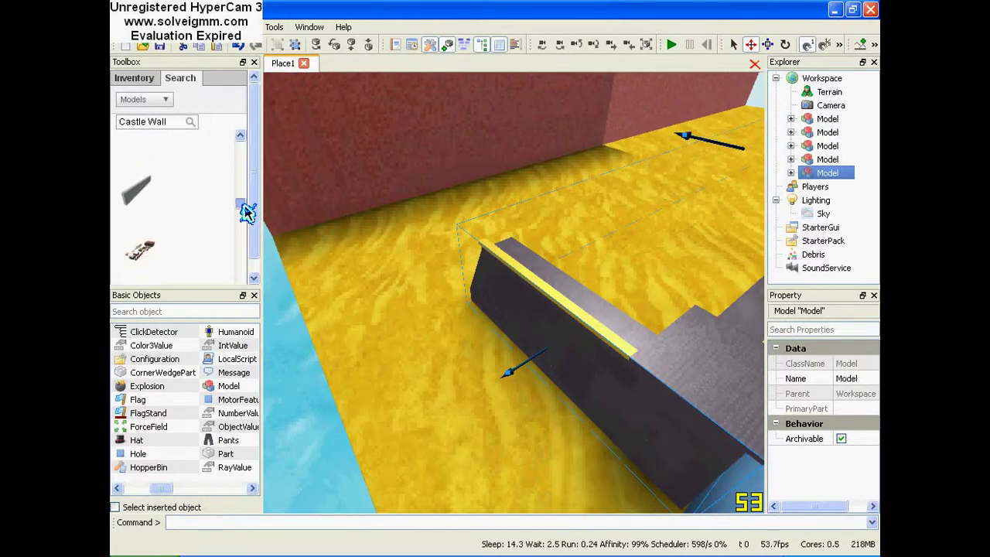
- Try out the long grey battlemented Castle Wall model from the search results, inspect it over the map, and remove it
left_click_drag(247, 216, 249, 241)
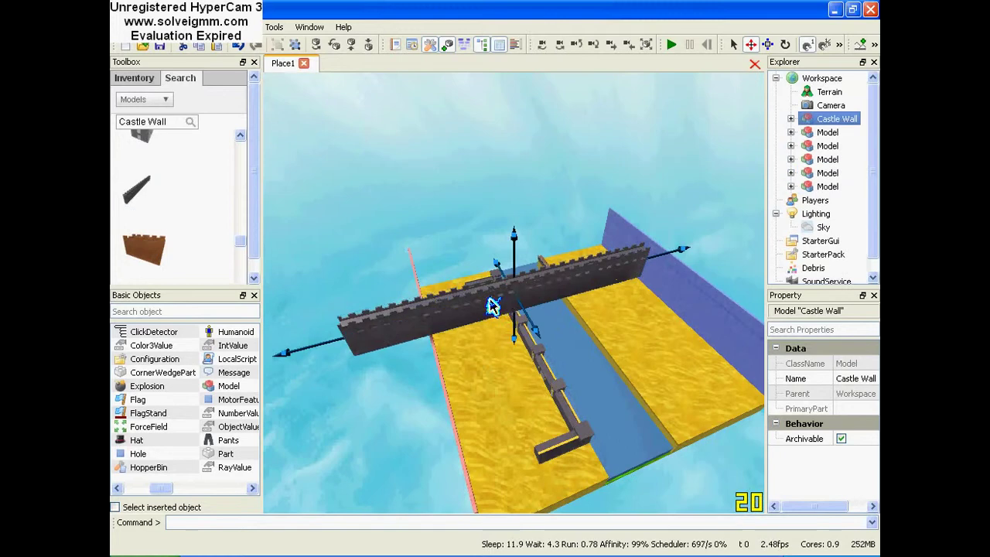
key("w")
right_click_drag(496, 265, 520, 279)
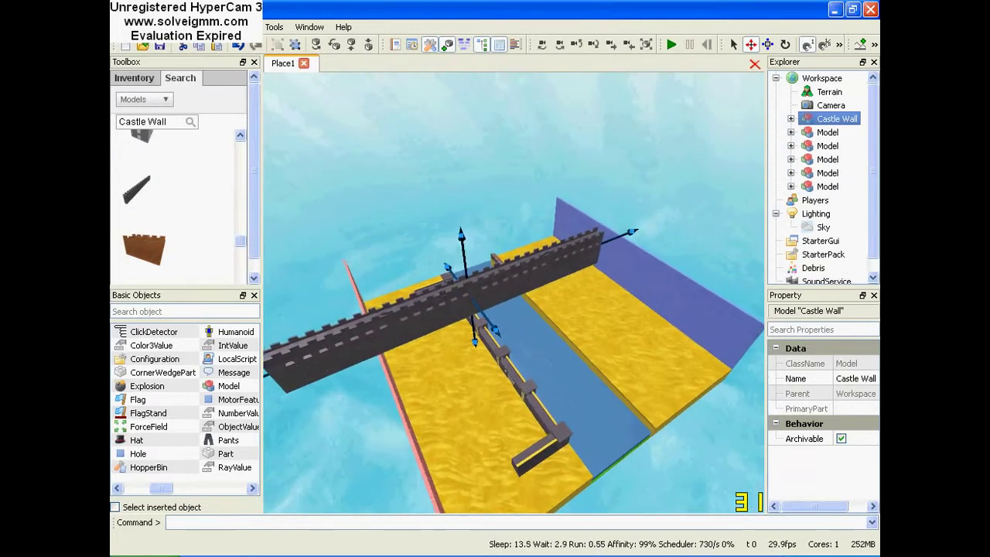
key("w")
right_click_drag(564, 318, 646, 286)
key("d")
key("d")
key("d")
key("w")
key("w")
key("w")
key("w")
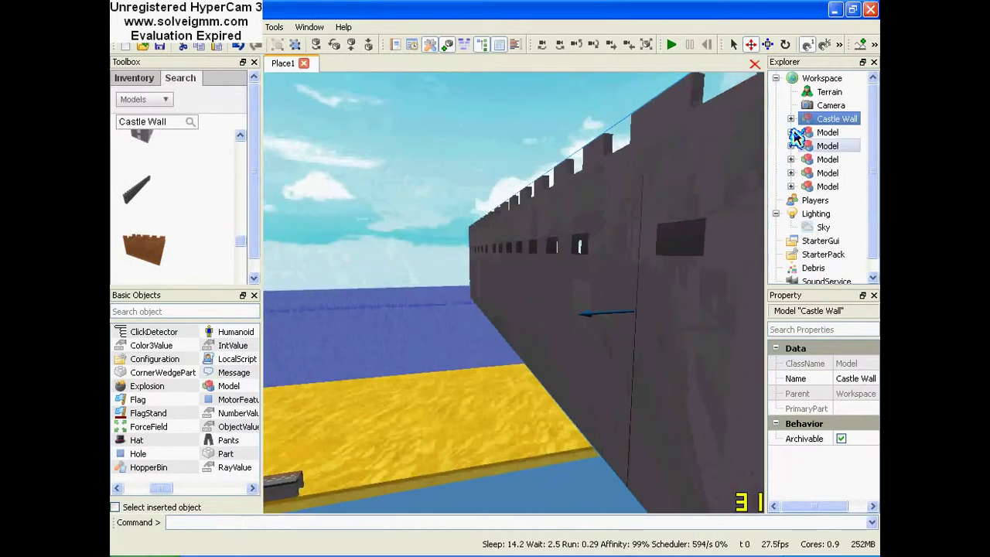
right_click(811, 122)
left_click(802, 129)
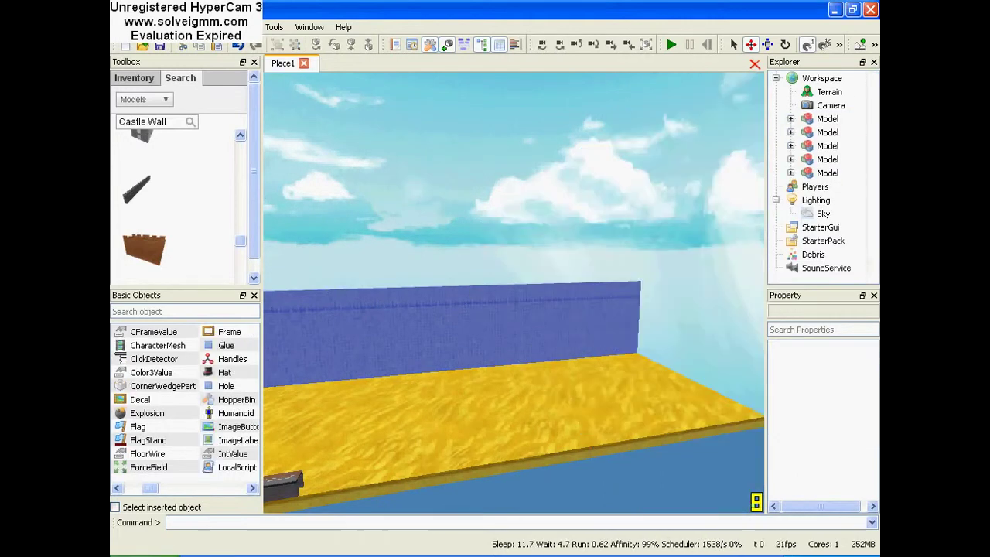
- Find the tan battlemented wall near the end of the search results and insert it near the towered wall's angled end
right_click_drag(530, 292, 539, 338)
key("w")
mouse_move(525, 299)
right_mouse_down()
mouse_move(580, 238)
mouse_move(528, 304)
mouse_move(681, 324)
mouse_move(716, 313)
mouse_move(514, 341)
mouse_move(552, 298)
mouse_move(524, 298)
right_mouse_up()
key("w")
key("w")
key("w")
key("s")
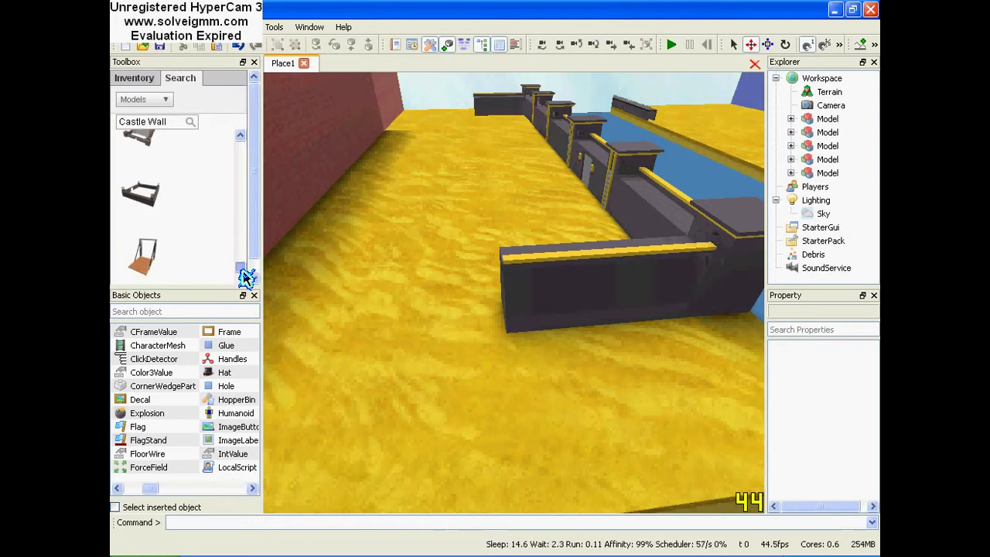
left_click_drag(242, 273, 243, 286)
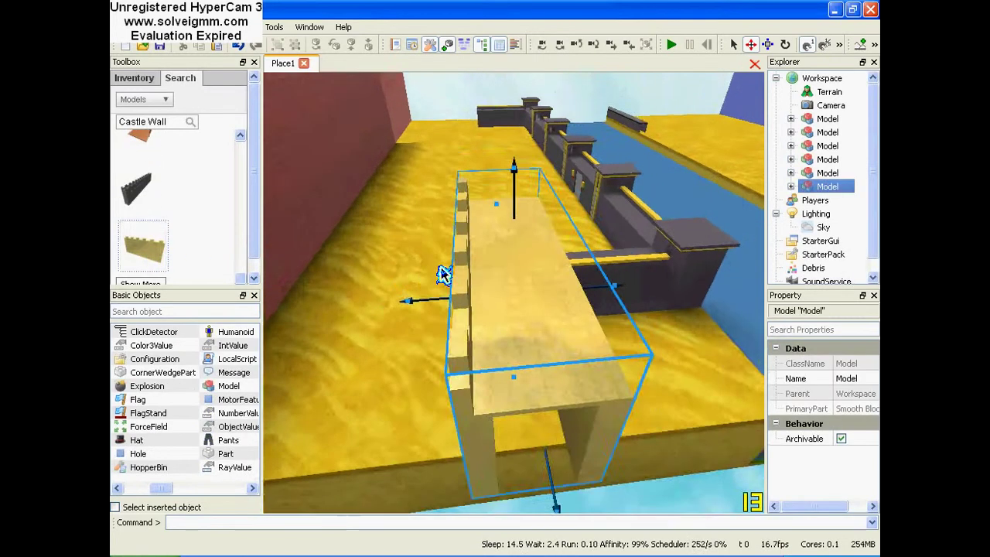
right_click_drag(442, 274, 510, 302)
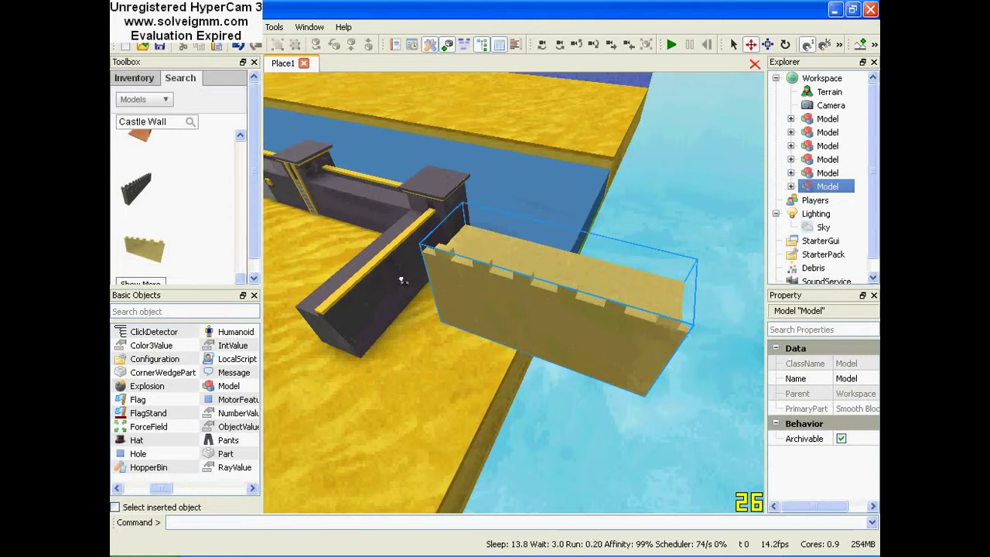
- Rotate the tan wall and place it on the sand strip beside the towered wall's angled end
left_click_drag(401, 280, 404, 350)
key("r")
key("r")
right_click_drag(466, 354, 309, 340)
scroll(466, 354, "up", 3)
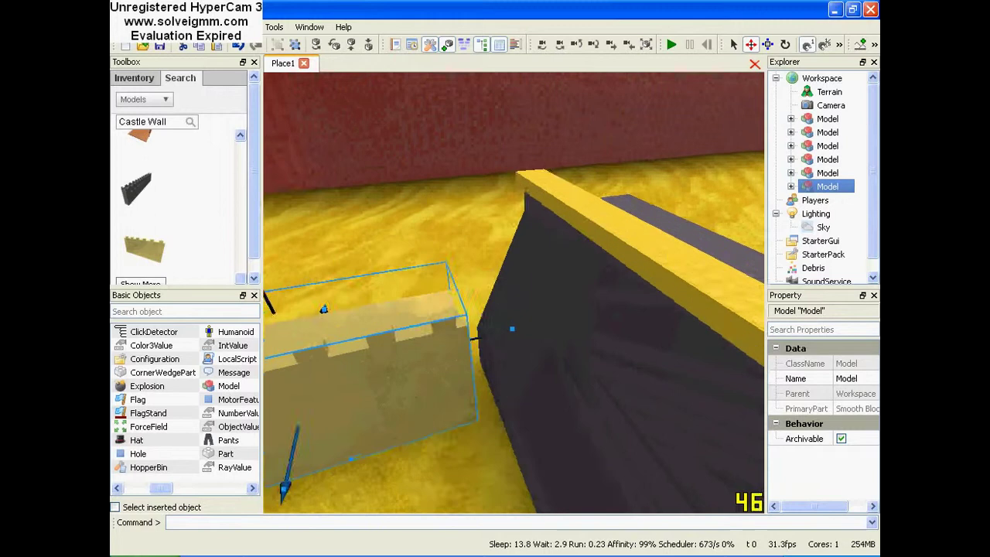
mouse_move(466, 354)
right_mouse_down()
mouse_move(464, 386)
mouse_move(478, 352)
right_mouse_up()
left_click_drag(508, 324, 534, 324)
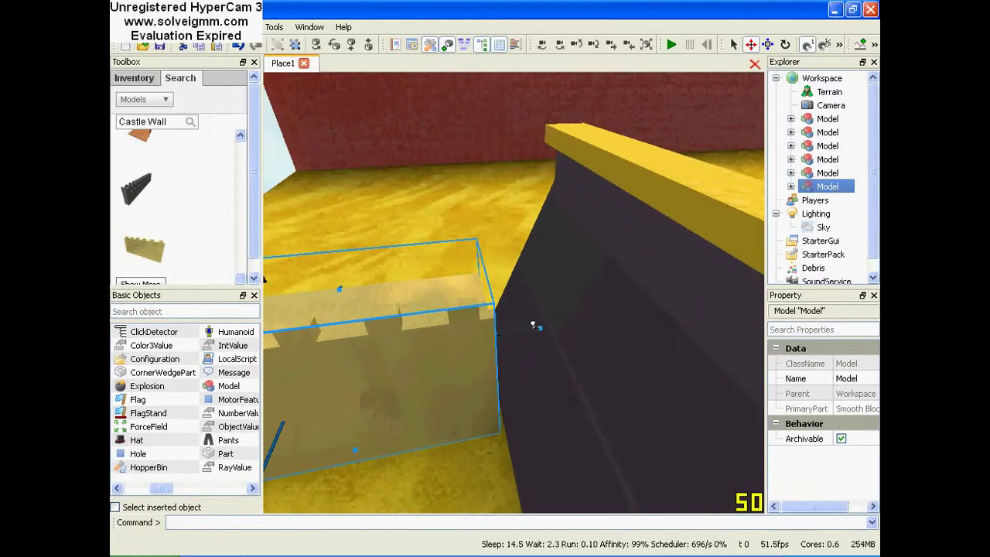
mouse_move(536, 329)
right_mouse_down()
mouse_move(512, 345)
mouse_move(536, 343)
right_mouse_up()
scroll(536, 342, "down", 3)
left_click_drag(537, 341, 618, 345)
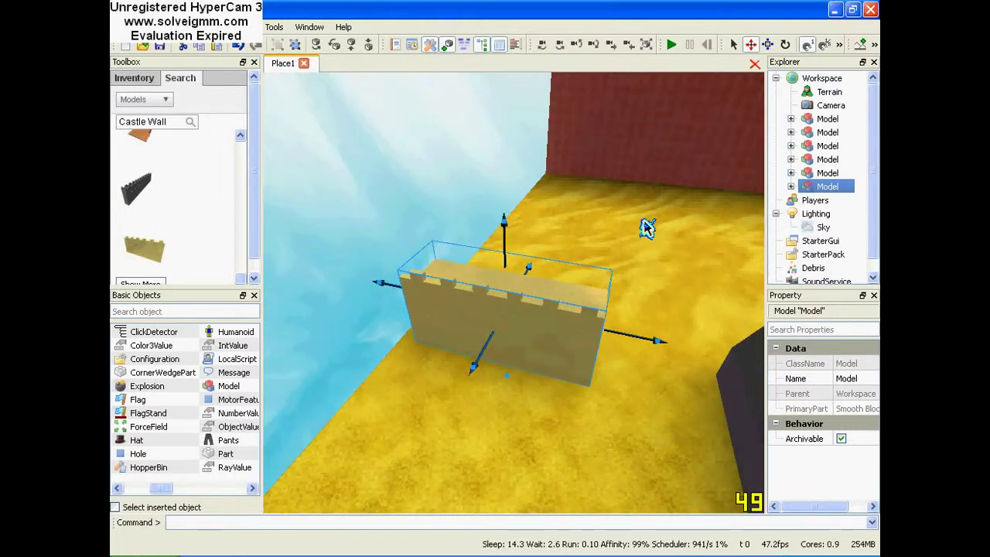
- Try to resize the tan battlemented wall, and remove it from the map
left_click(767, 45)
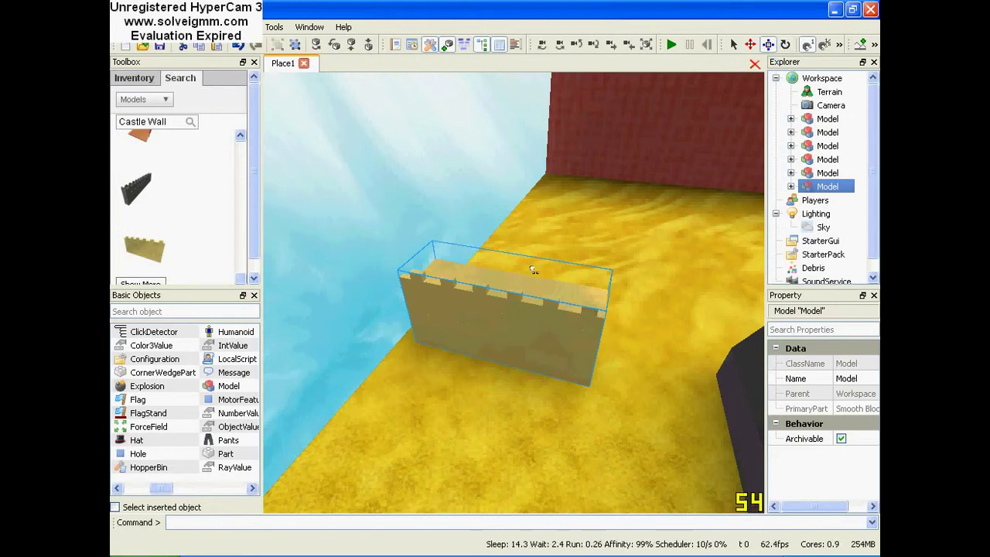
left_click_drag(532, 269, 488, 361)
right_click_drag(488, 361, 532, 338)
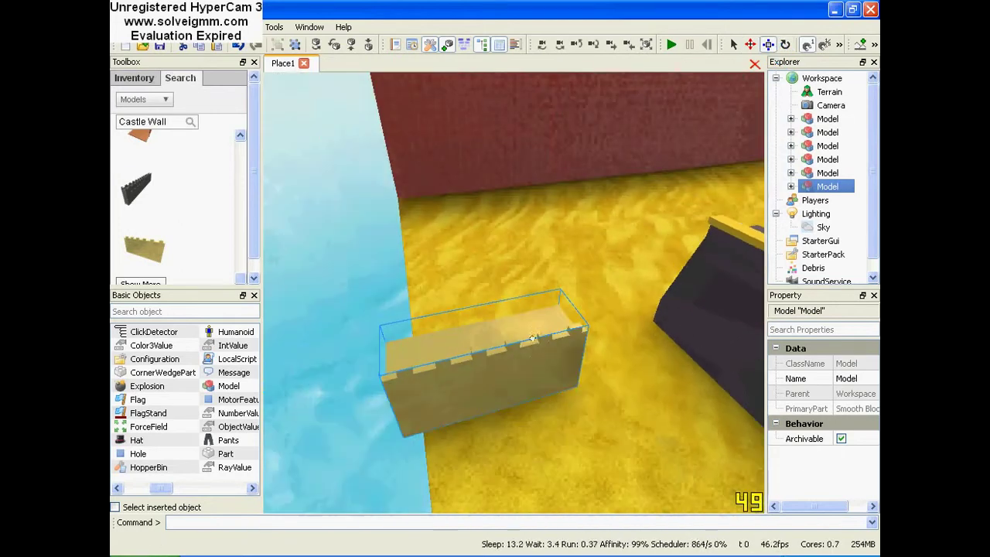
right_click(808, 192)
left_click(773, 195)
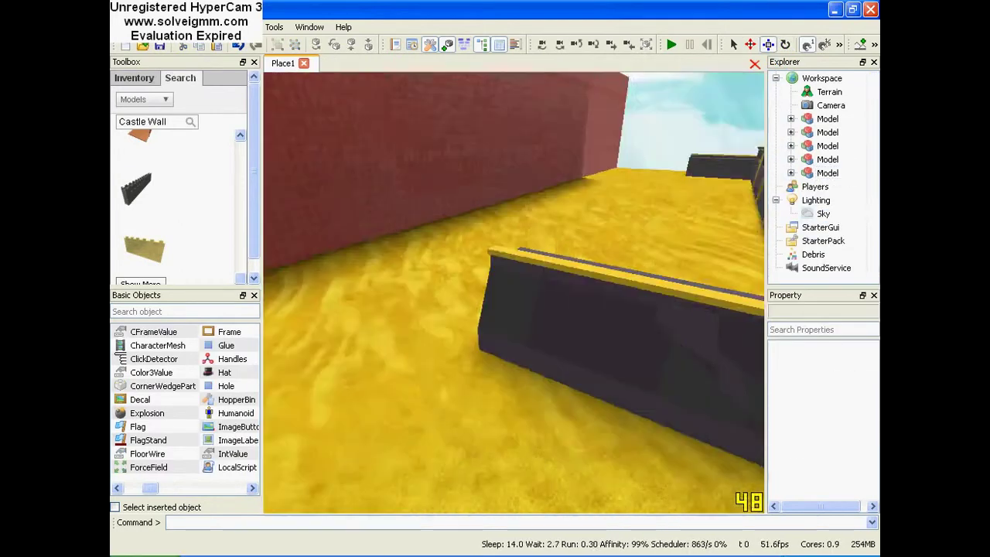
- Browse back through the Castle Wall search results to the long towered wall with angled ends
key("a")
right_click_drag(518, 309, 645, 336)
key("a")
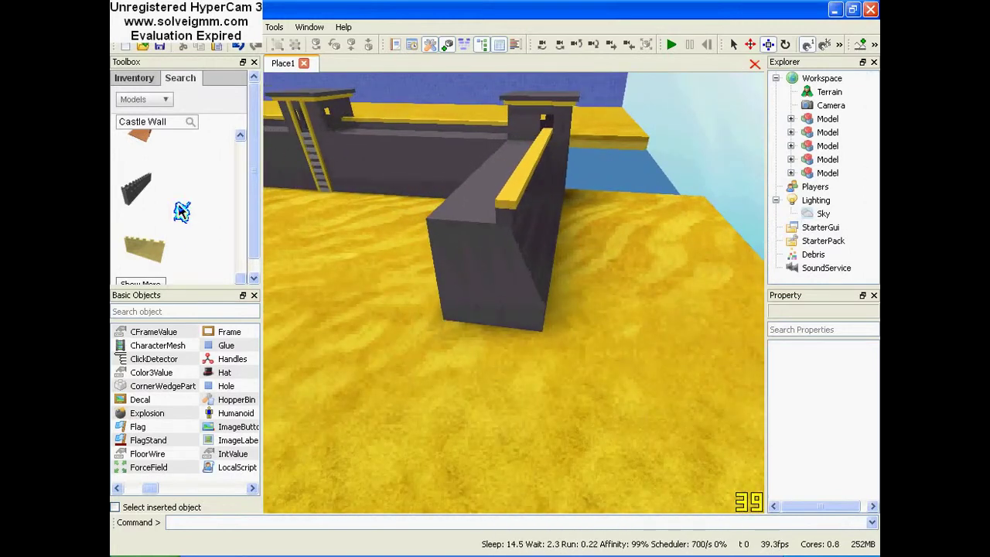
scroll(242, 142, "down", 5)
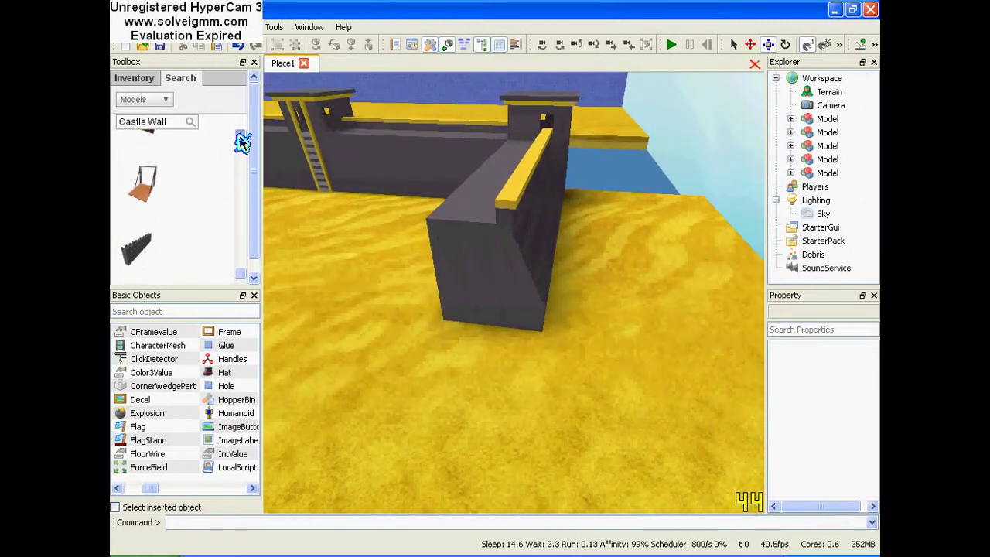
scroll(242, 142, "down", 5)
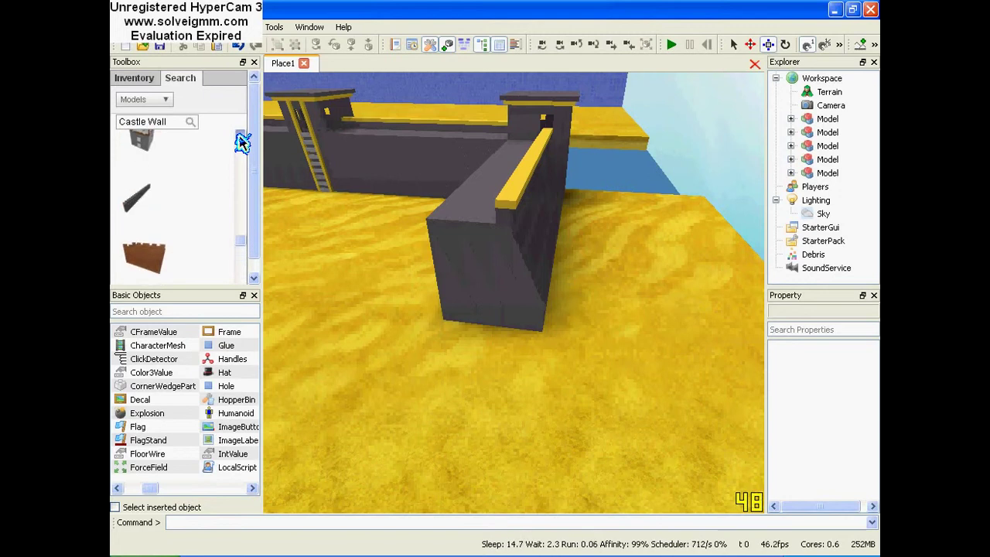
left_click(240, 140)
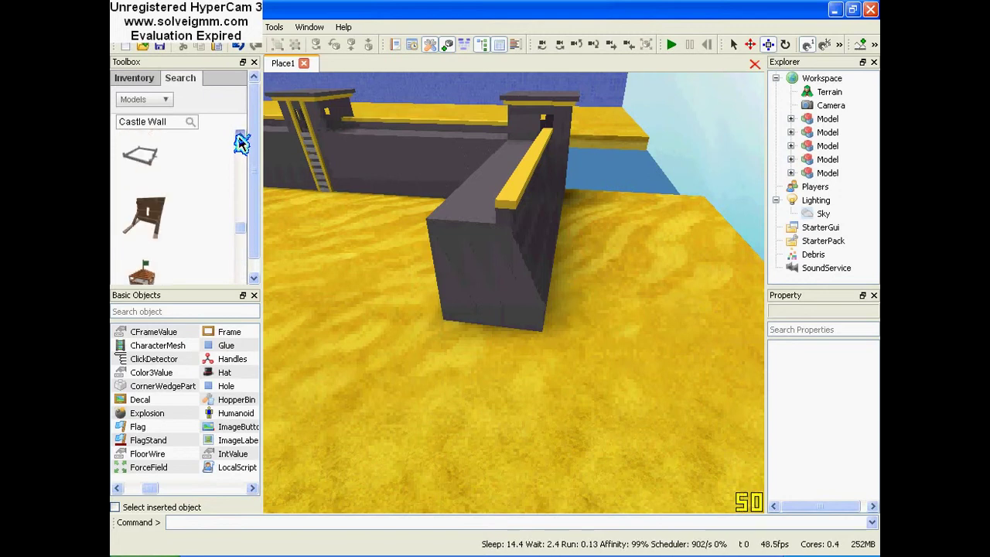
left_click(239, 139)
left_click(240, 139)
left_click(240, 139)
left_click(240, 139)
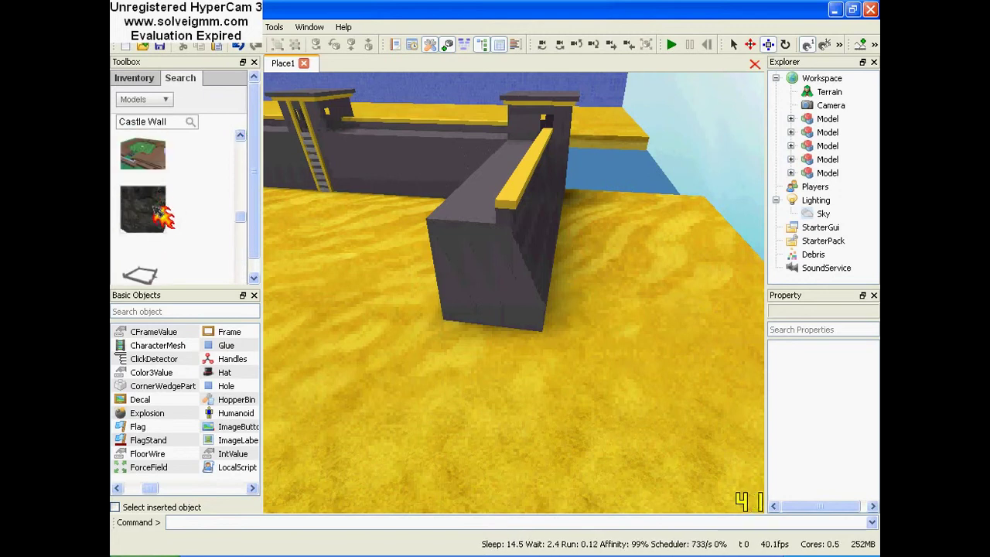
left_click(239, 140)
left_click(239, 140)
left_click(239, 140)
left_click(240, 140)
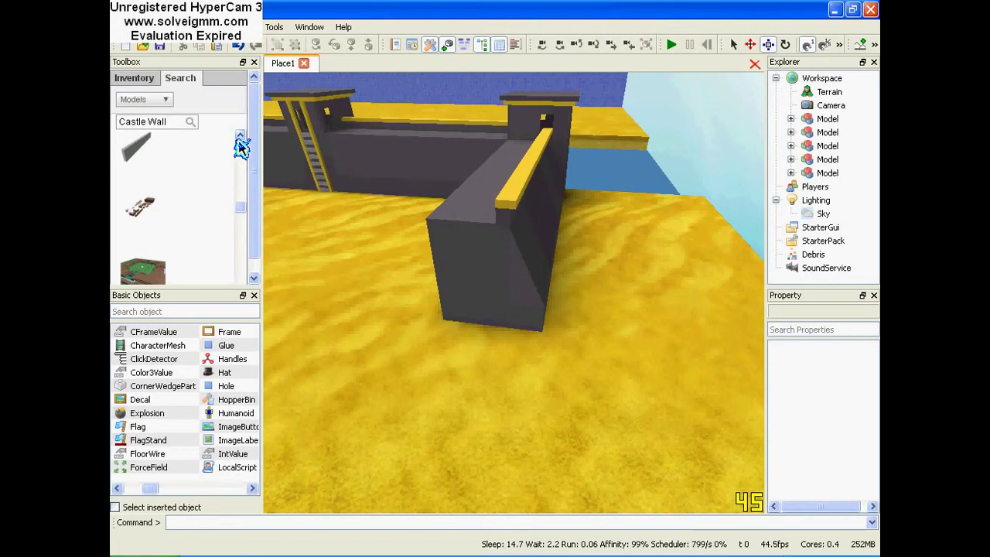
left_click(240, 140)
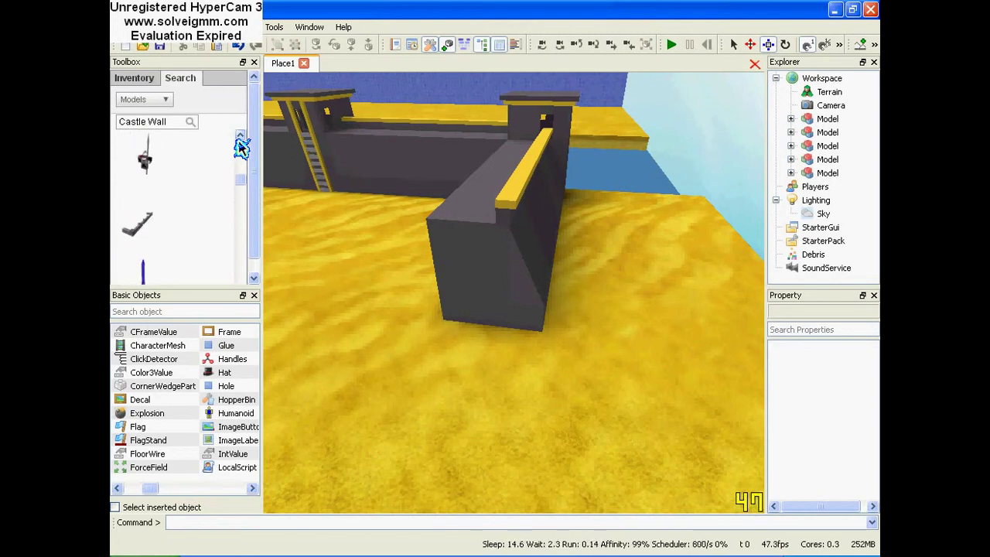
scroll(244, 185, "down", 1)
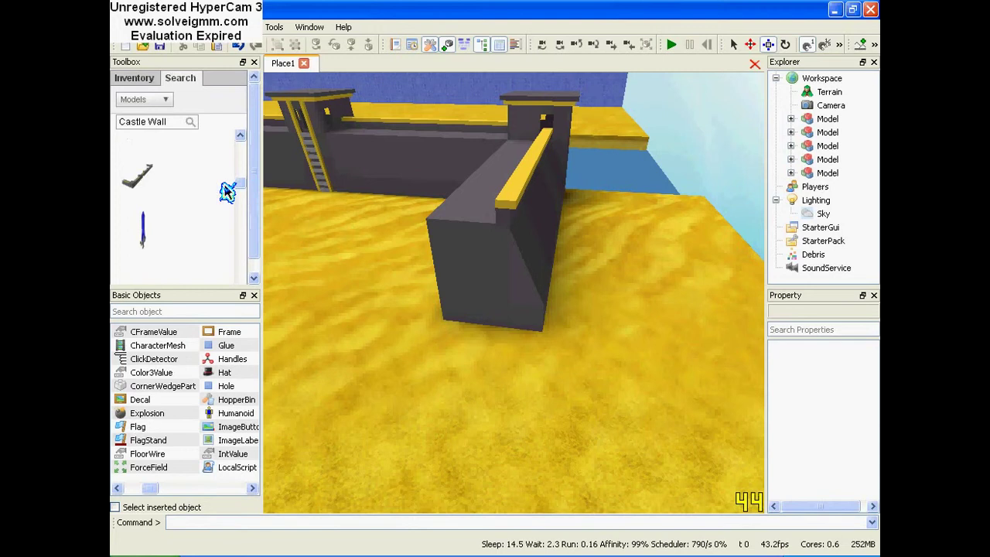
- Cut the four leftover models from the workspace, keeping only the placed towered wall
right_click_drag(405, 254, 302, 174)
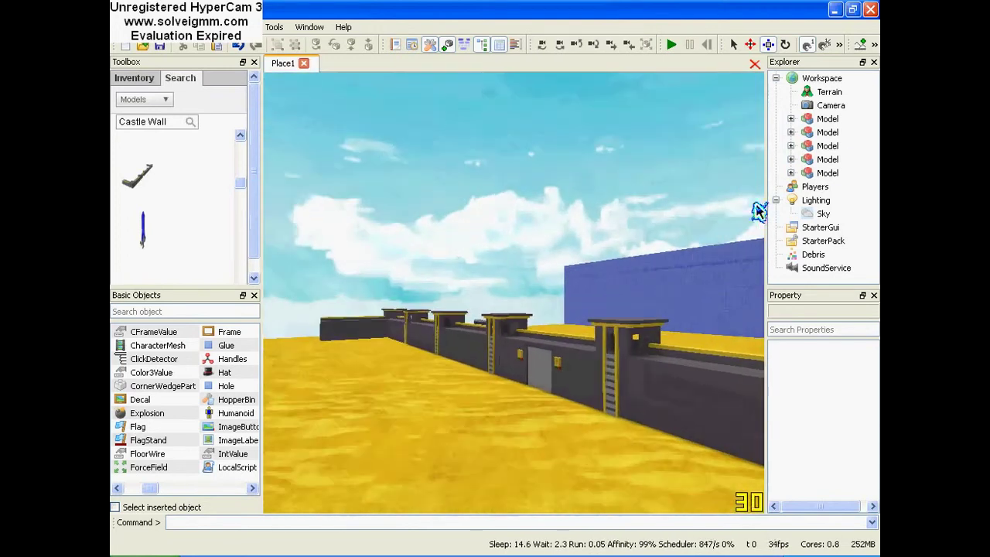
right_click(821, 122)
left_click(821, 132)
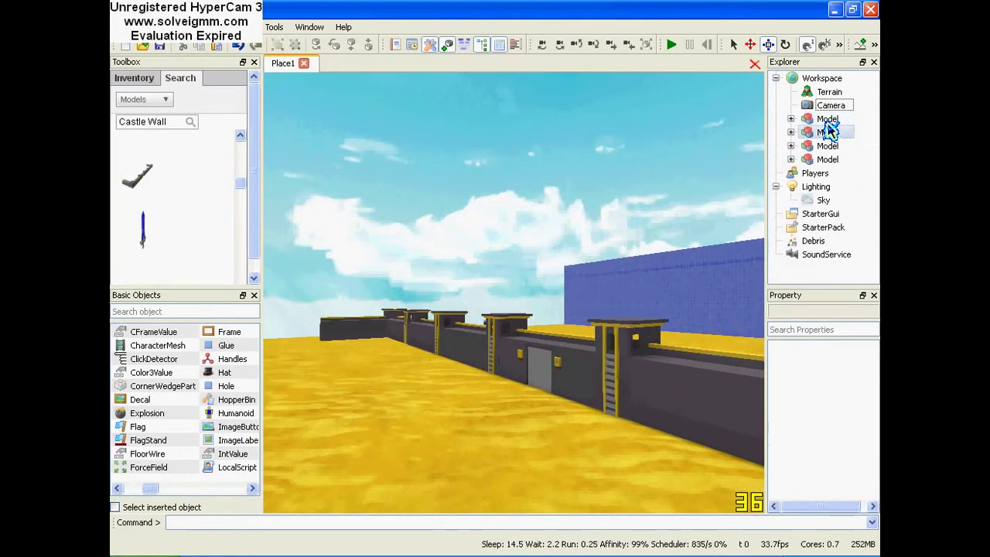
right_click(826, 123)
left_click(824, 133)
right_click(825, 122)
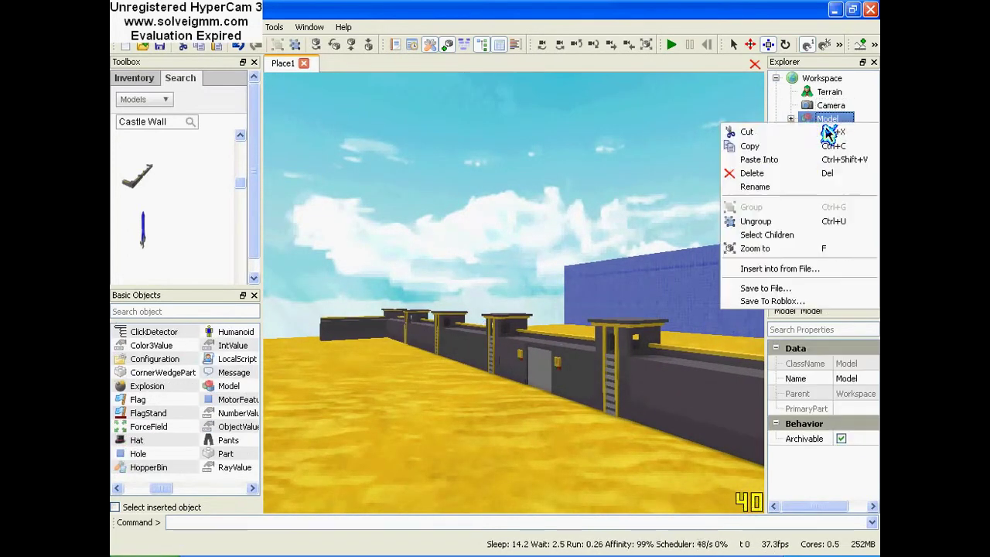
left_click(823, 132)
right_click(824, 121)
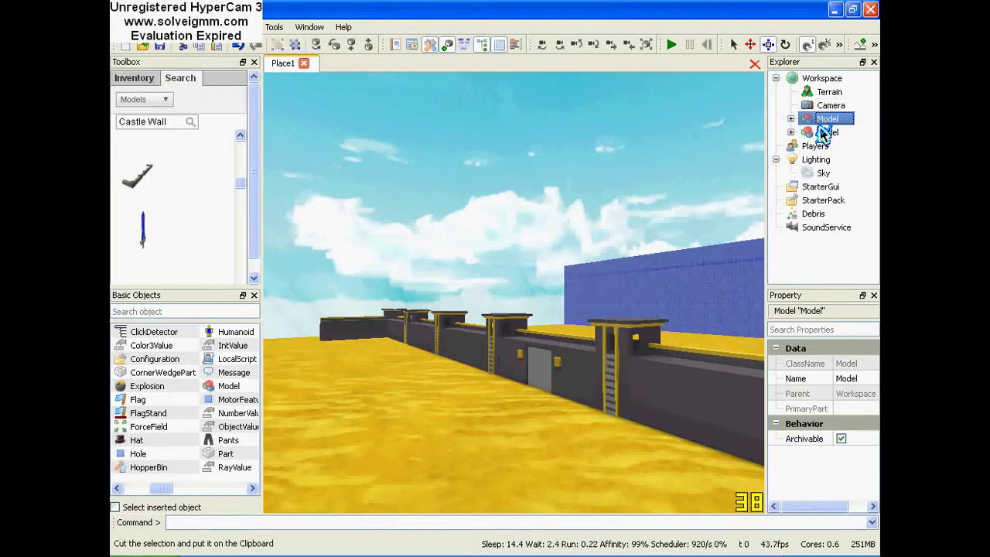
left_click(819, 132)
left_click(819, 137)
left_click(823, 121)
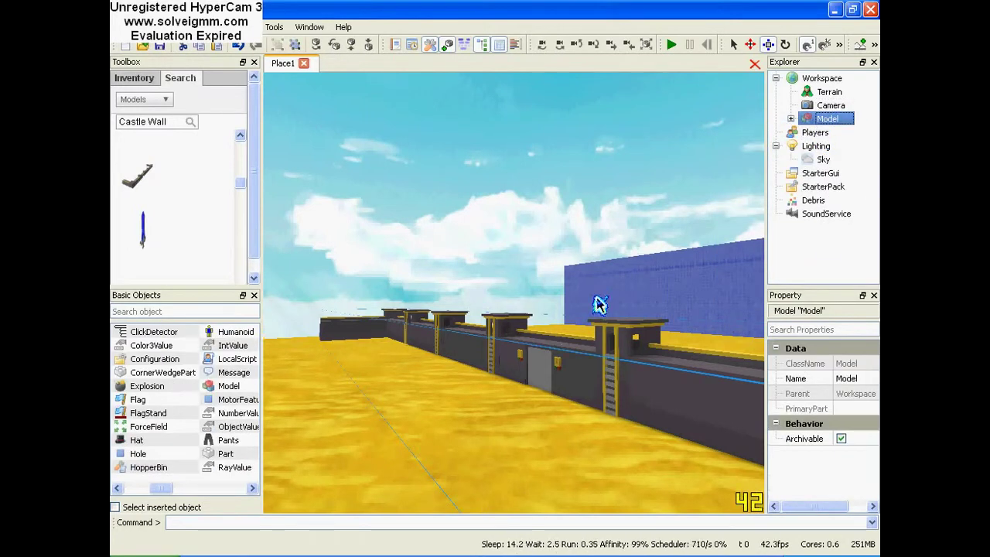
- Insert a second copy of the long towered wall with angled ends for the other side of the map
right_click_drag(598, 305, 387, 267)
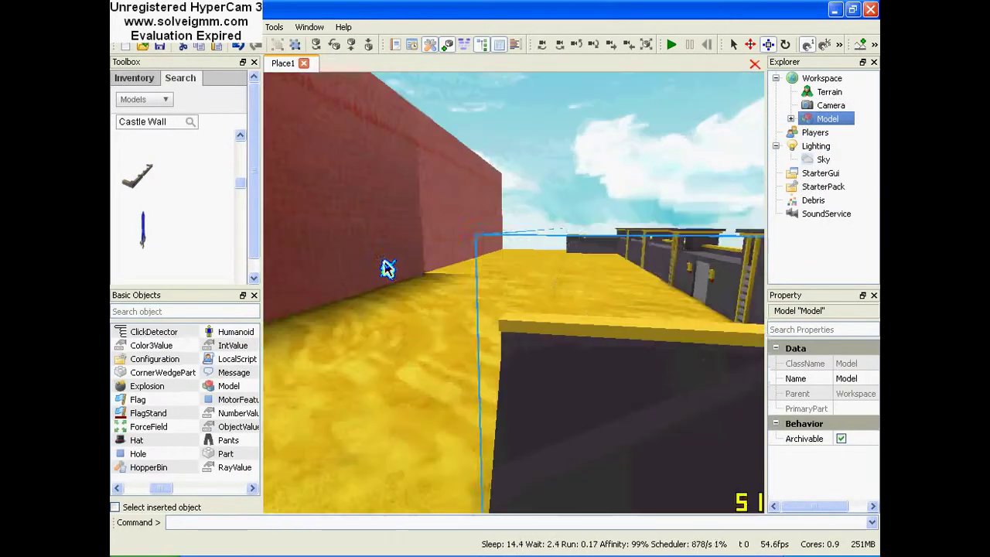
left_click(144, 186)
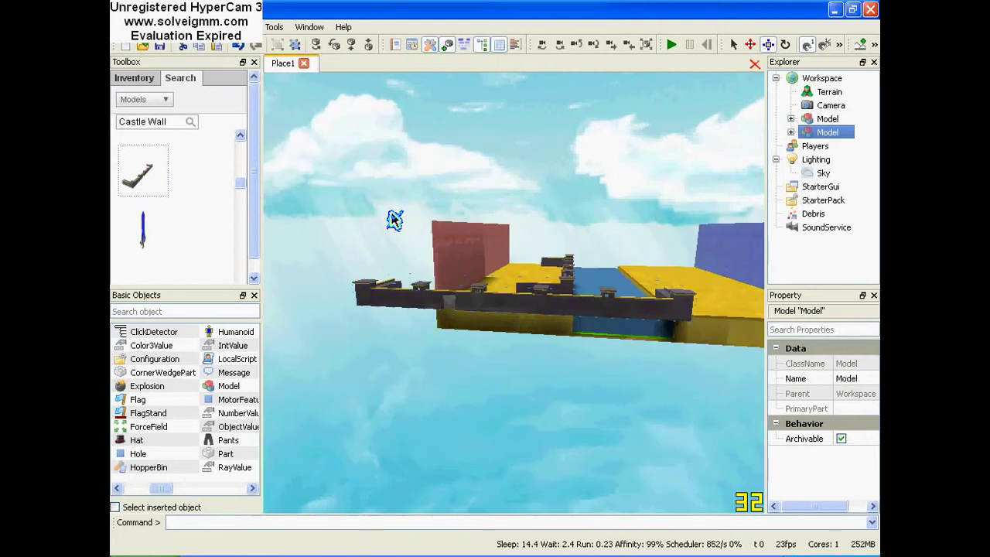
right_click_drag(498, 353, 572, 335)
key("w")
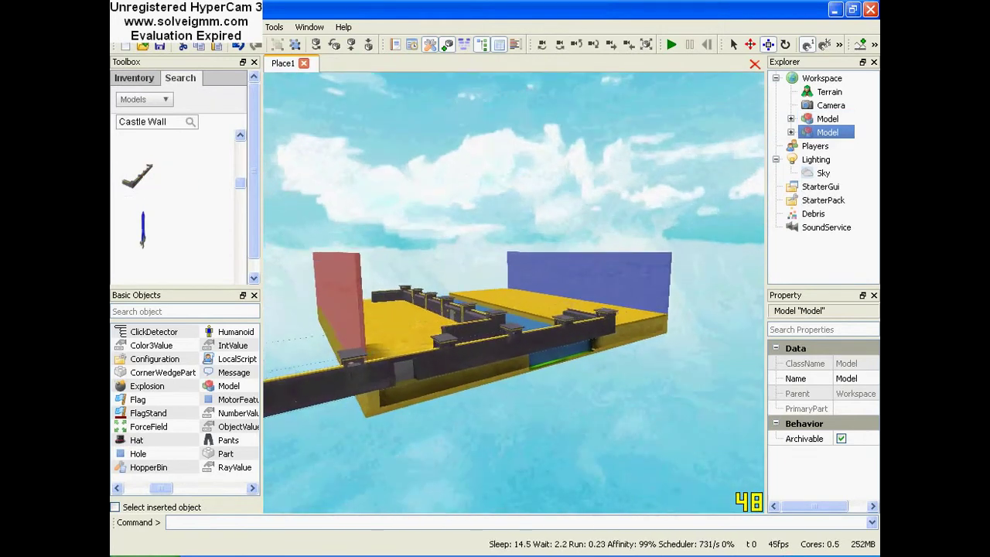
right_click_drag(503, 232, 504, 283)
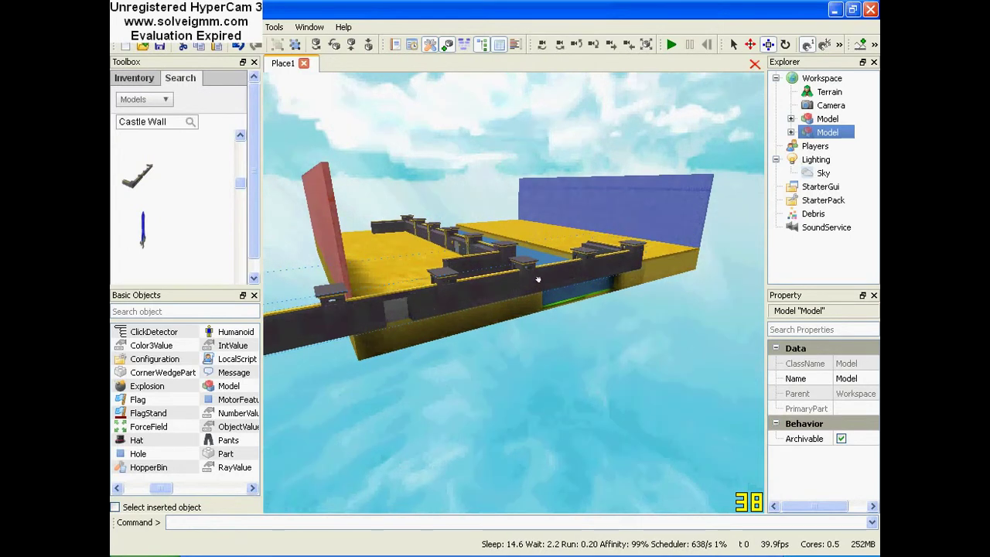
- Rotate the second towered wall until its angled ends point toward the blue outer wall
left_click_drag(538, 279, 568, 283)
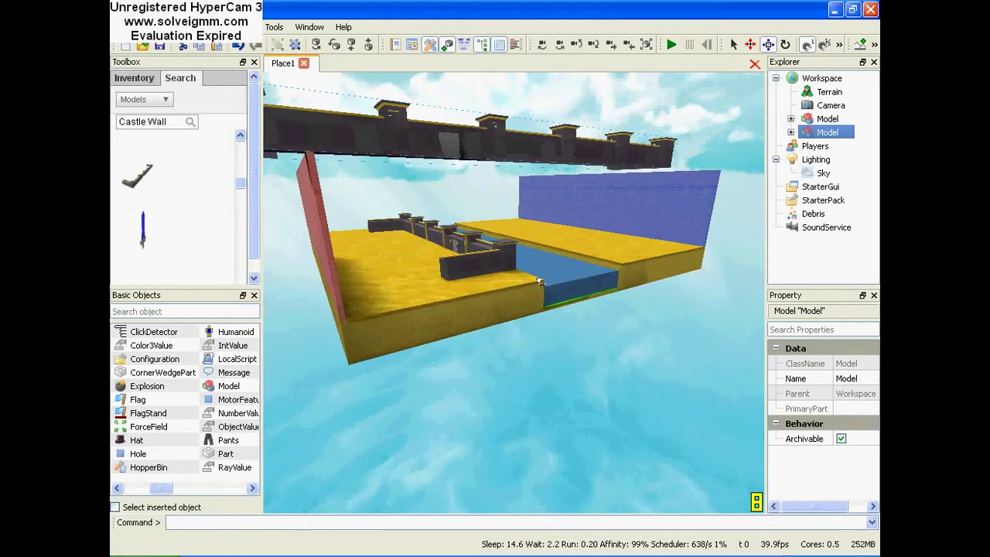
key("w")
right_click_drag(552, 230, 567, 163)
key("w")
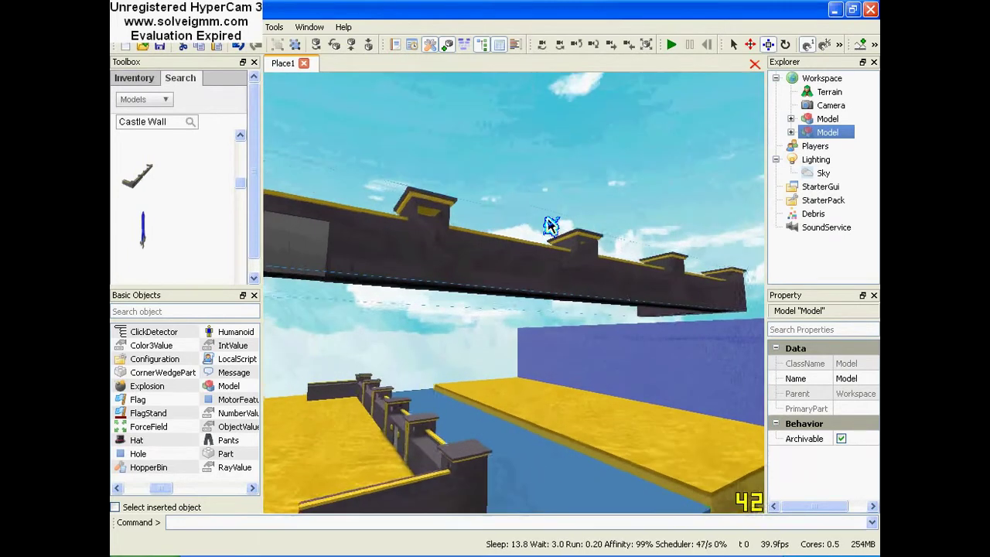
key("w")
mouse_move(565, 220)
right_mouse_down()
mouse_move(540, 224)
mouse_move(565, 218)
right_mouse_up()
key("s")
key("s")
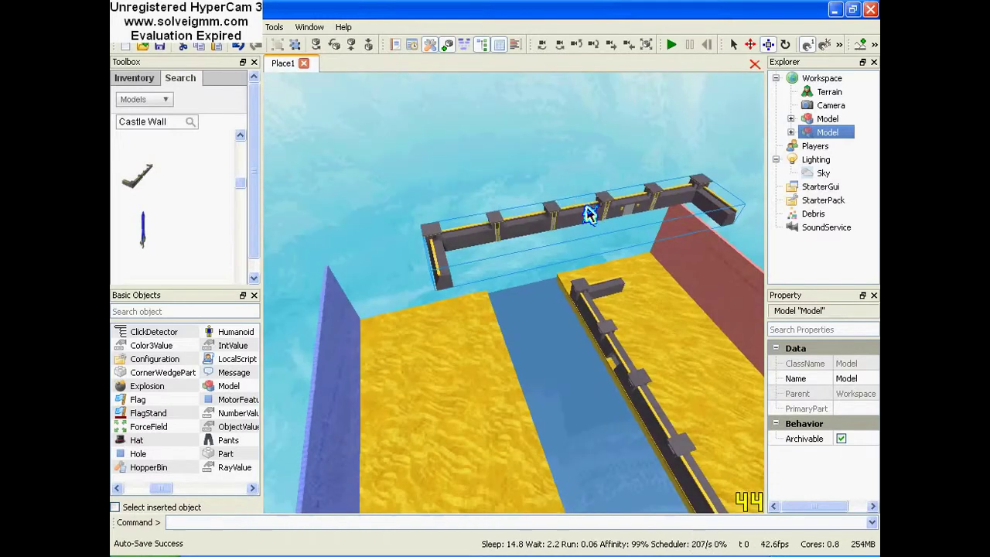
left_click_drag(588, 215, 573, 199)
key("r")
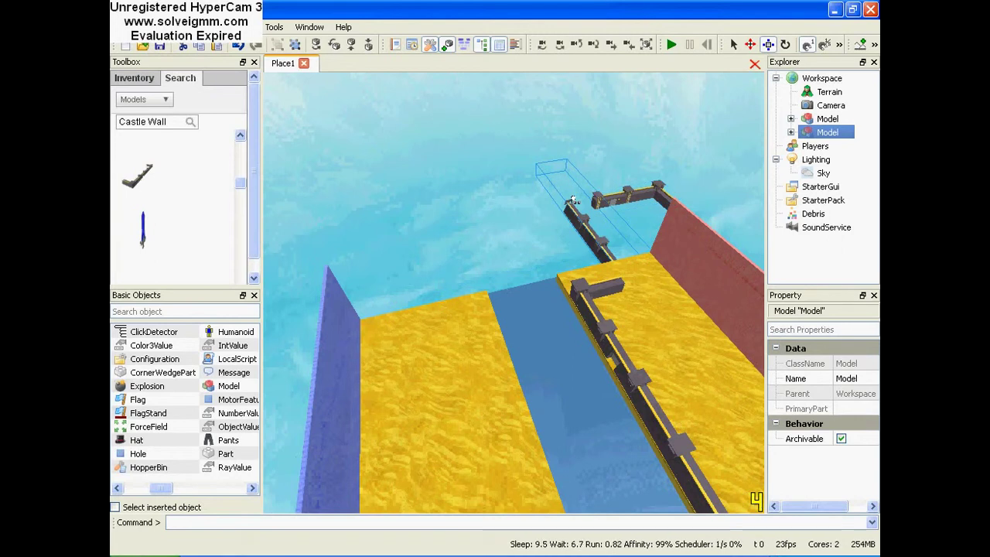
key("r")
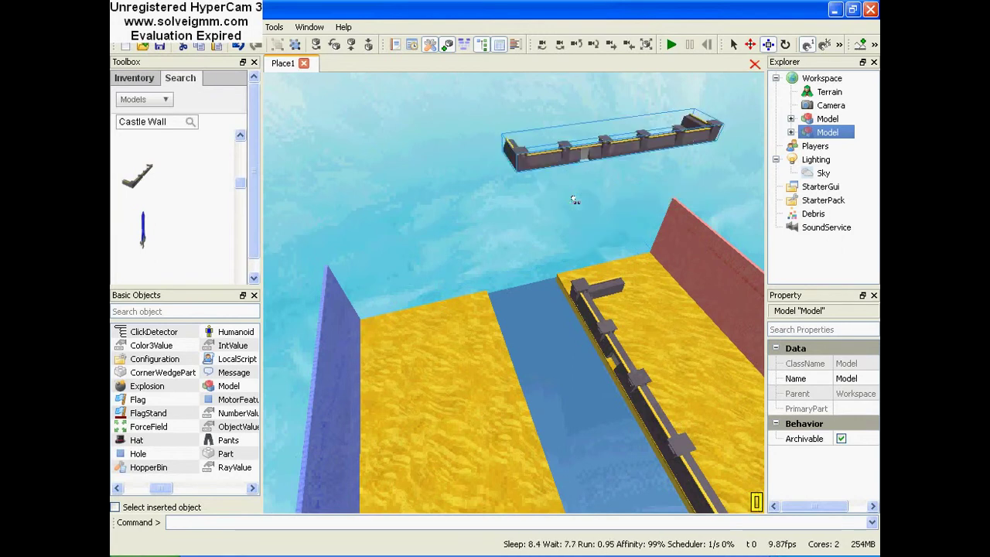
key("r")
- Place the rotated towered wall on the sand strip in front of the blue outer wall
left_click_drag(575, 199, 518, 294)
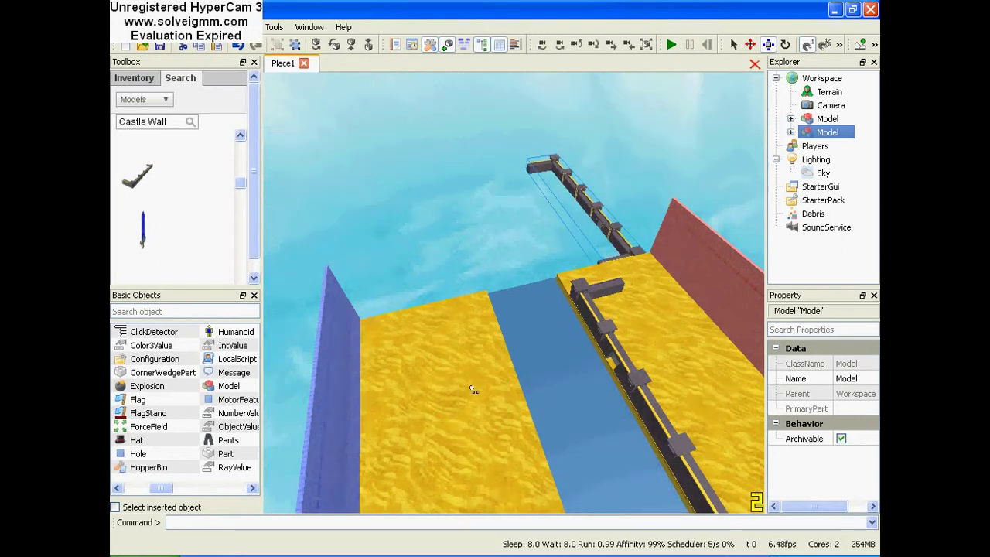
left_click_drag(474, 397, 474, 397)
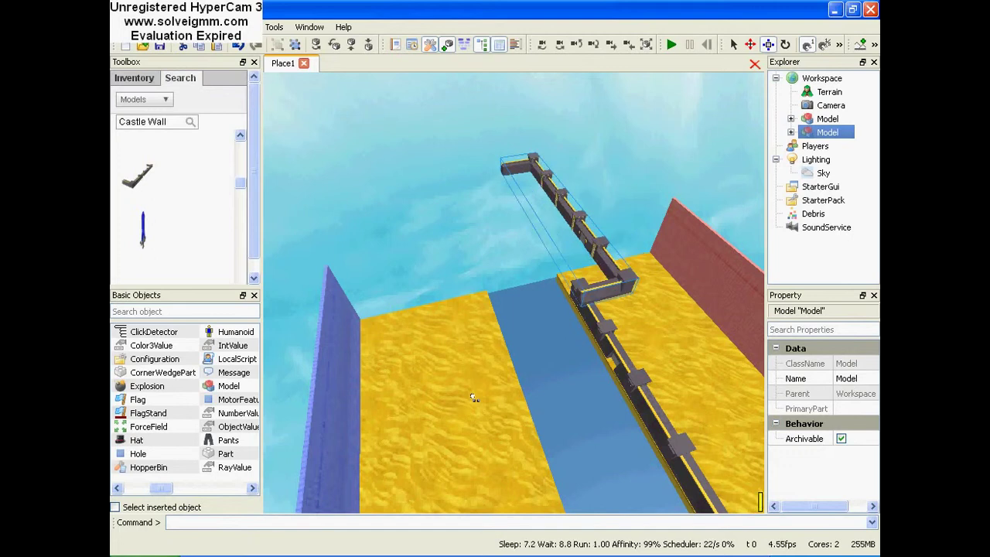
left_click(472, 397)
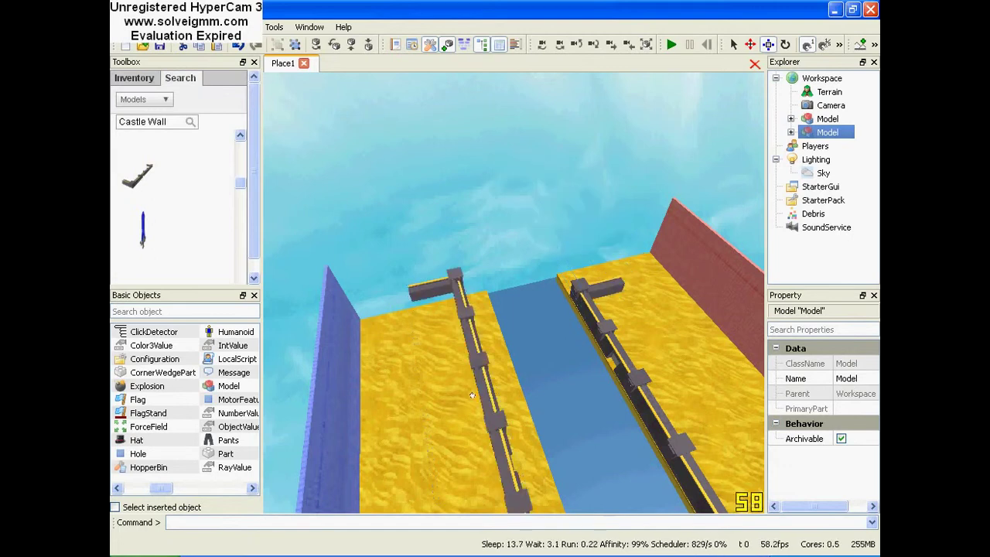
- Move the blue-side towered wall up to the water's edge and along its strip to sit opposite the first wall
right_click_drag(479, 380, 502, 310)
right_click_drag(599, 359, 616, 165)
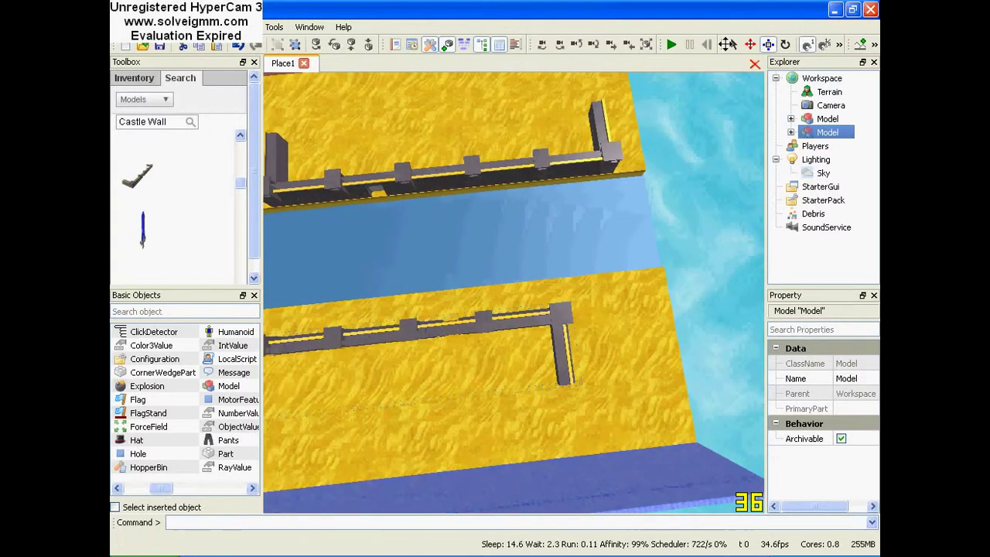
left_click(751, 45)
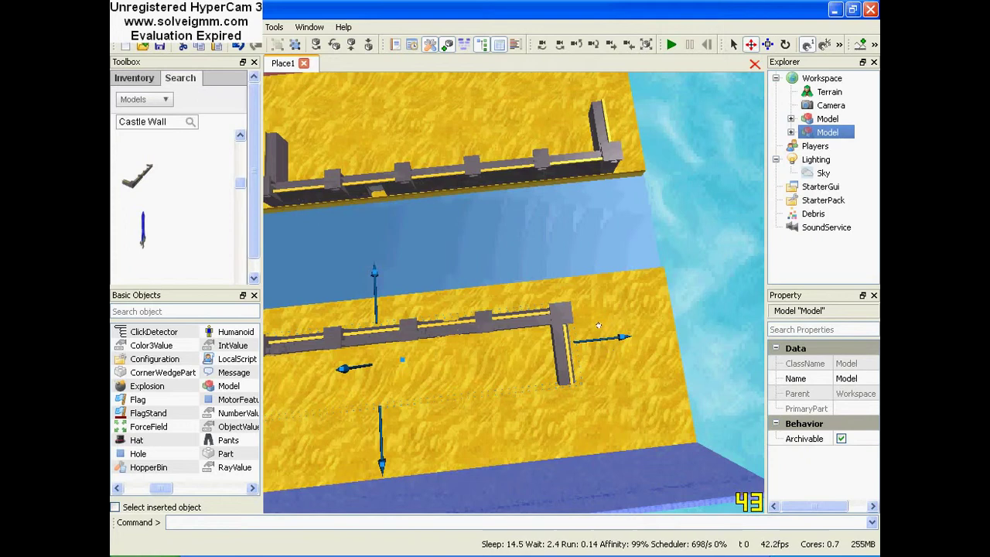
left_click_drag(622, 337, 686, 333)
right_click_drag(687, 333, 525, 277)
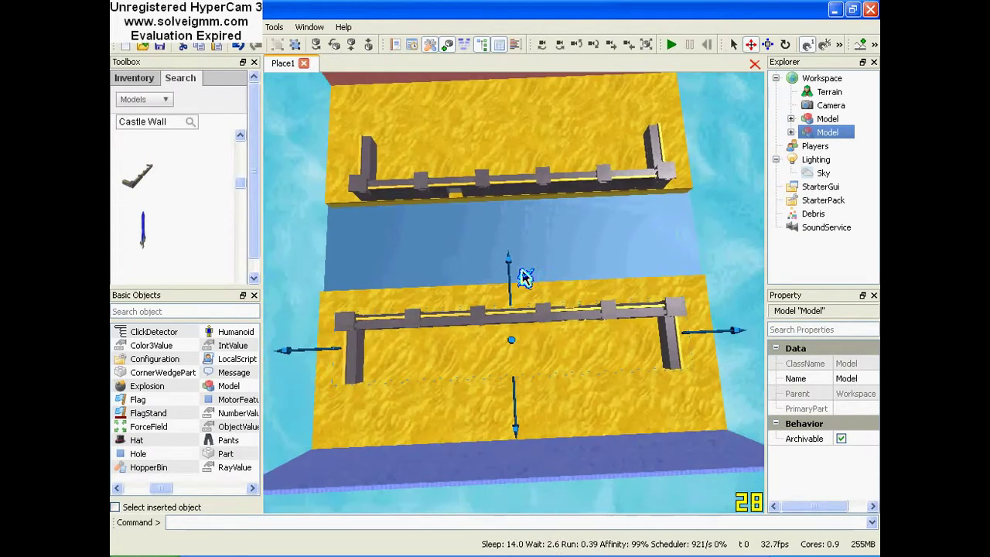
left_click_drag(495, 246, 493, 227)
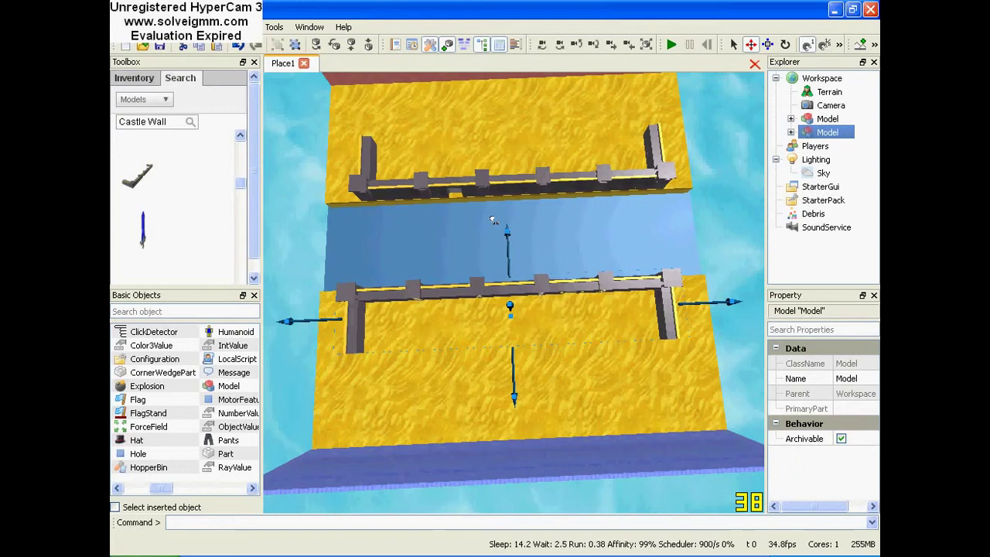
mouse_move(532, 257)
right_mouse_down()
mouse_move(624, 257)
mouse_move(507, 256)
mouse_move(536, 263)
right_mouse_up()
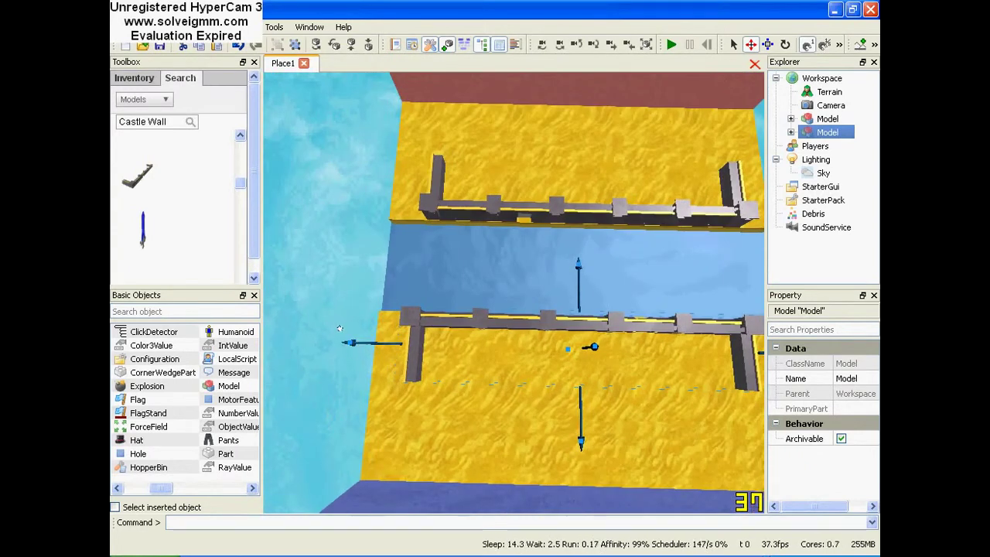
left_click_drag(348, 342, 357, 346)
- Nudge the red-side towered wall along its sand strip to line up with the wall across the water
scroll(420, 231, "up", 3)
left_click(422, 198)
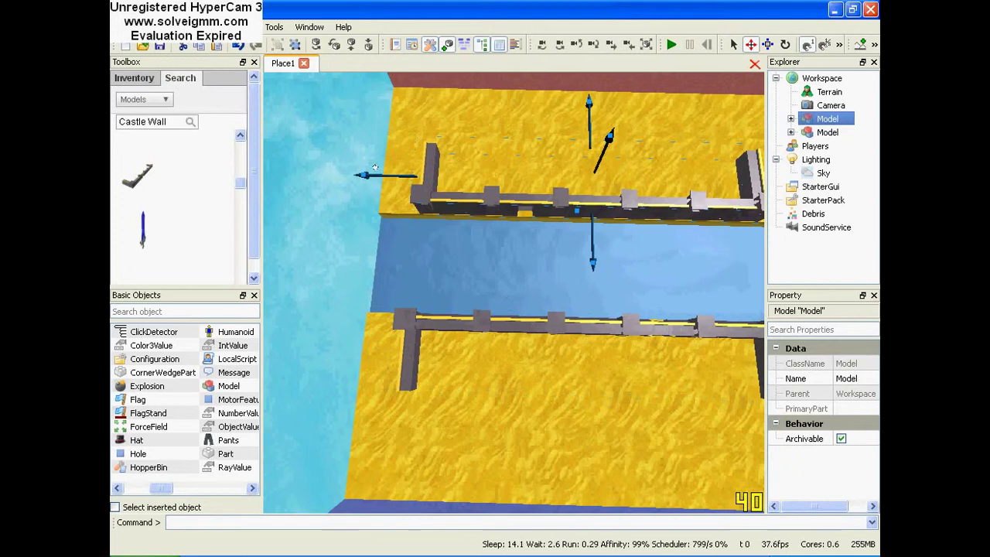
left_click_drag(375, 167, 367, 171)
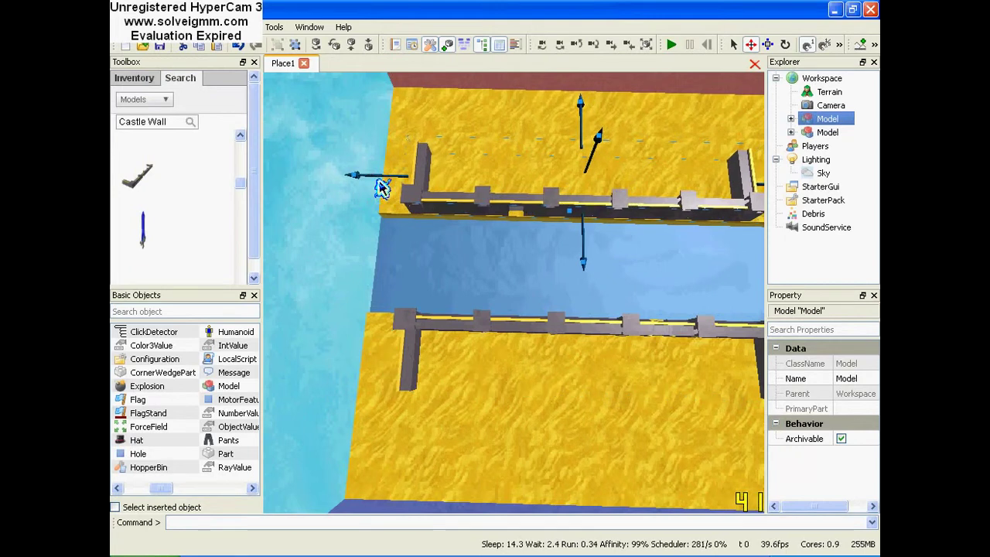
left_click(329, 240)
right_click_drag(329, 240, 184, 193)
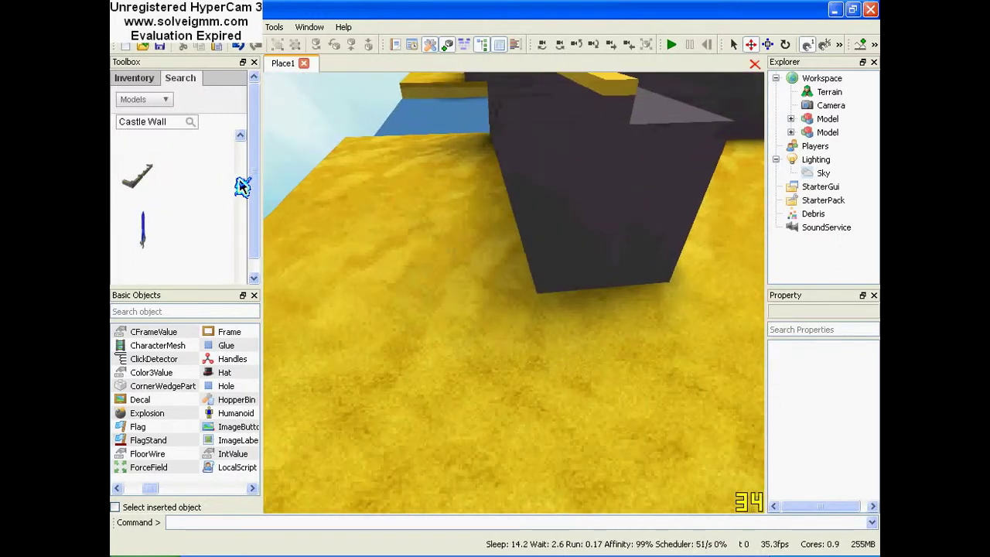
scroll(242, 185, "down", 3)
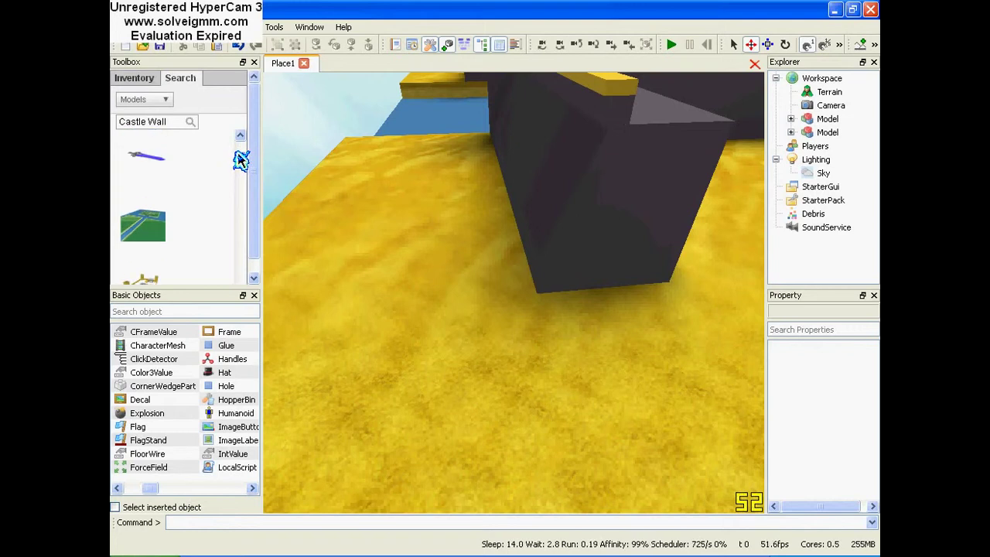
scroll(241, 160, "up", 3)
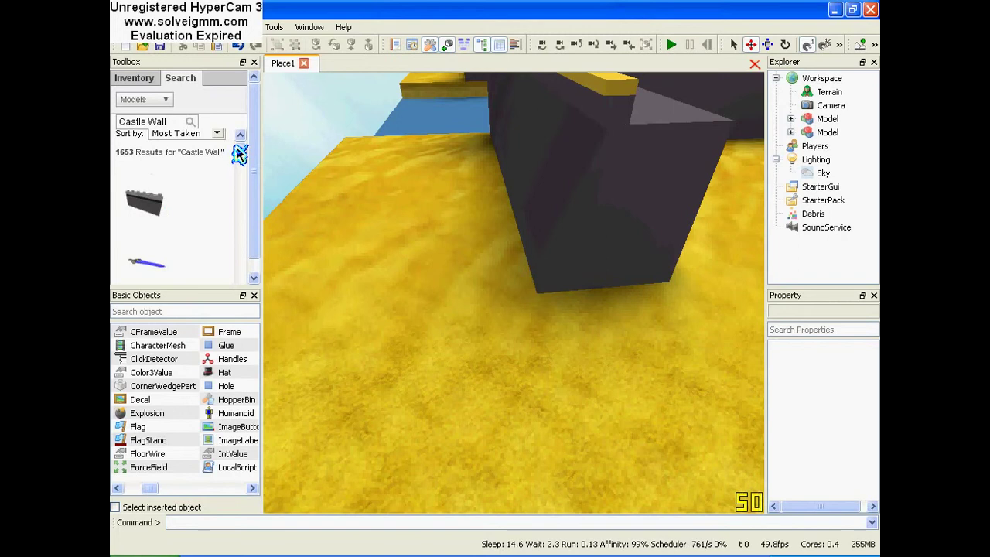
right_click_drag(518, 285, 662, 226)
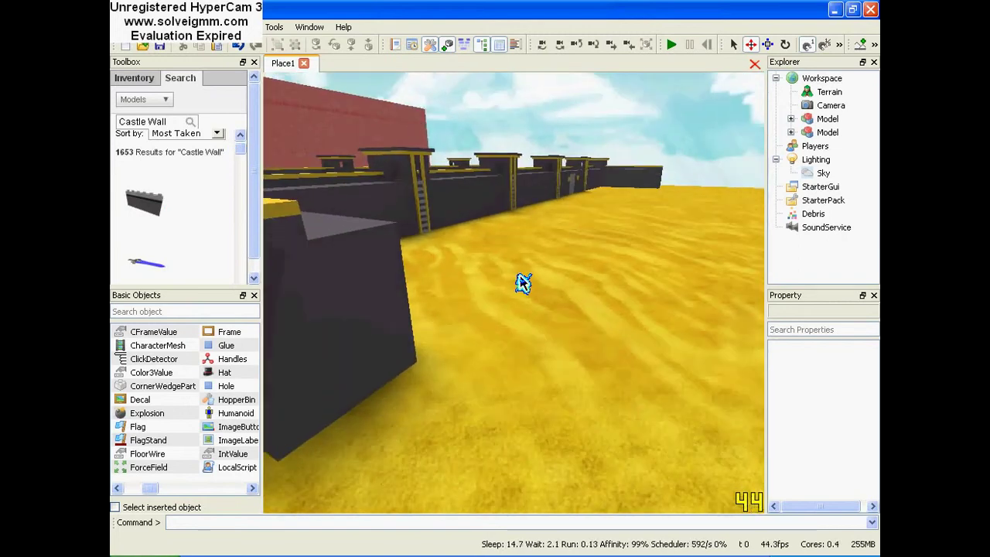
right_click_drag(524, 284, 457, 299)
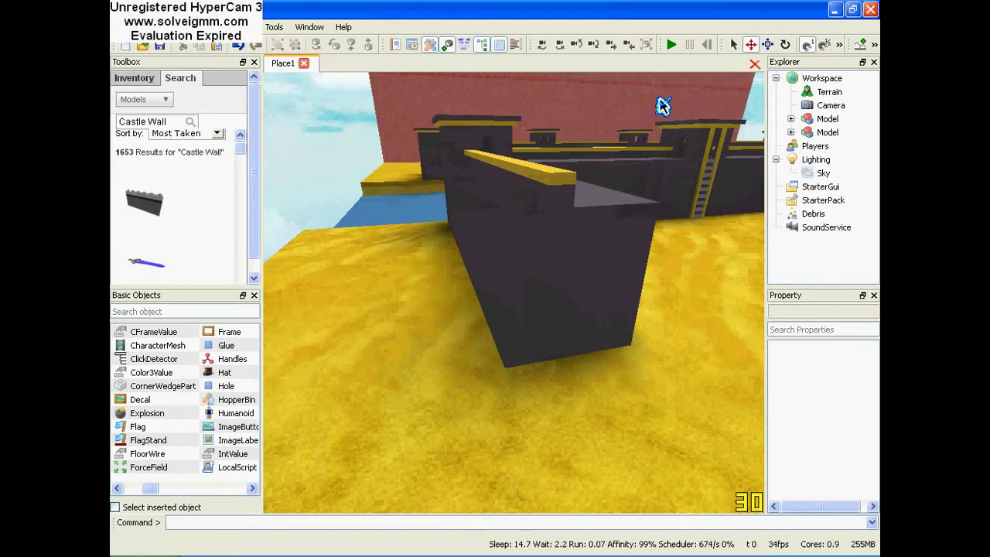
- Choose the MegaSand material in its Vertical Ramp shape from the High Scalability set for stamping terrain
left_click(874, 47)
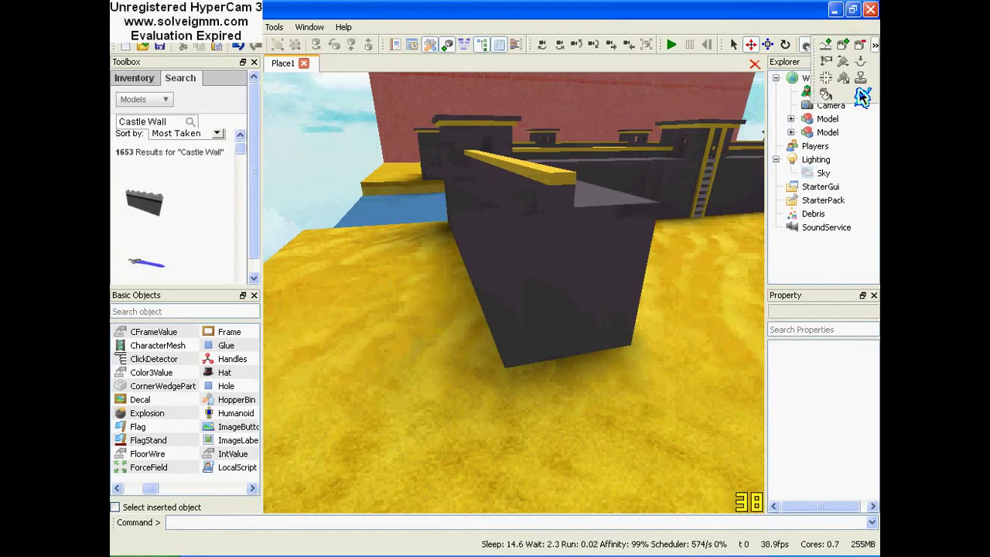
left_click(861, 80)
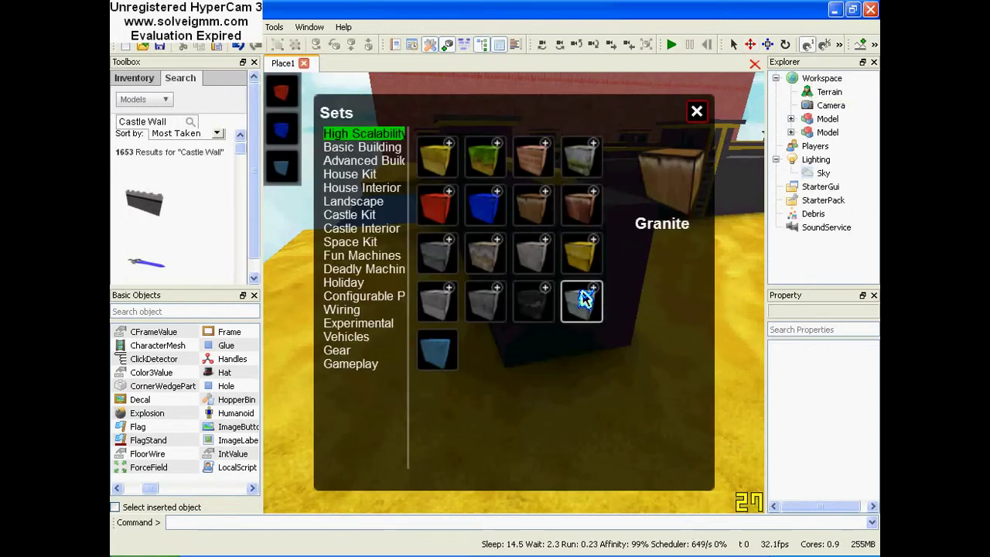
left_click(447, 146)
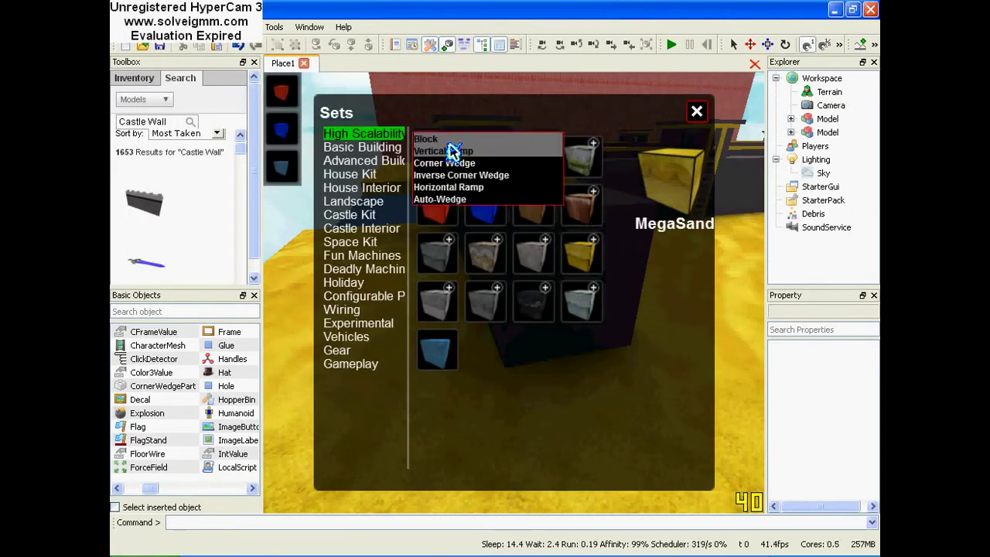
left_click(456, 152)
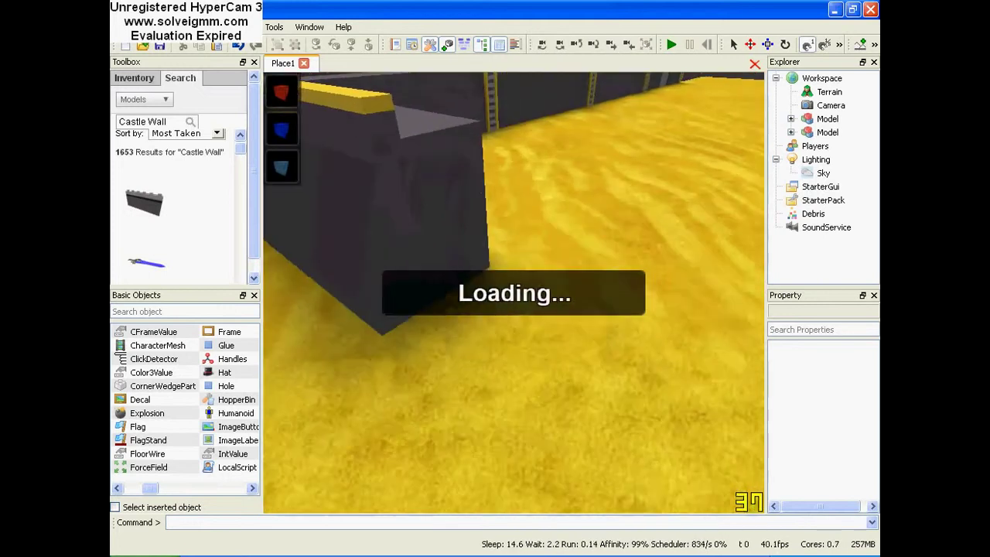
right_click_drag(502, 238, 443, 244)
scroll(494, 272, "up", 2)
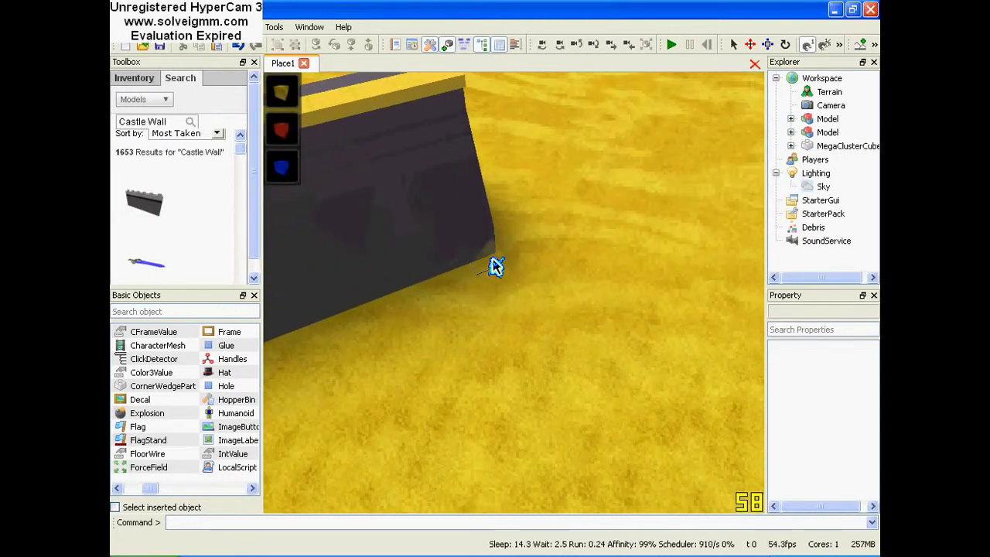
- Try a row of MegaSand ramps along the side of the blue-side wall's angled end, and undo it
left_click_drag(495, 265, 478, 164)
right_click_drag(481, 165, 478, 147)
left_click_drag(478, 165, 463, 168)
right_click_drag(463, 168, 348, 173)
right_click_drag(576, 164, 472, 75)
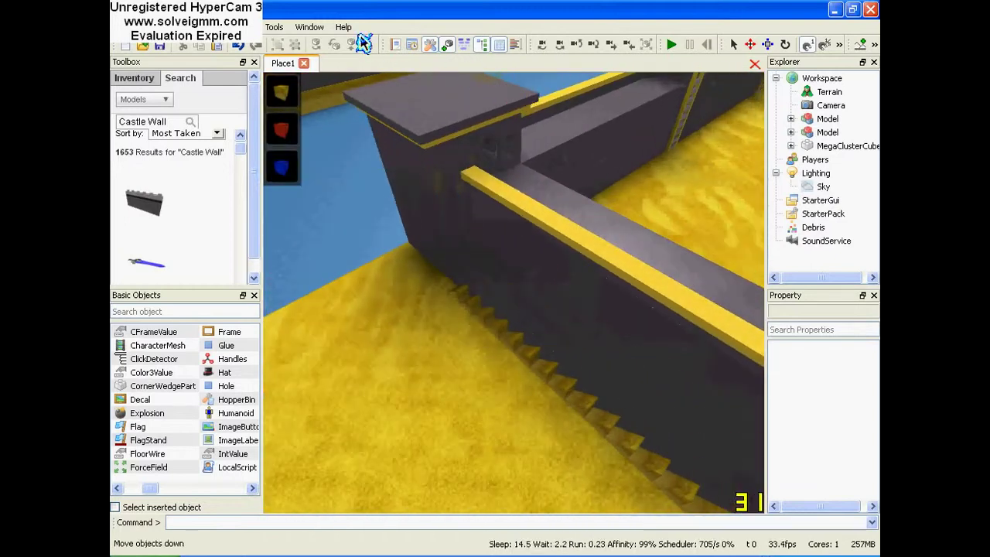
left_click(239, 48)
- Try stacking MegaSand ramps vertically up the free end of the blue-side wall
right_click_drag(333, 154, 418, 174)
scroll(418, 175, "up", 4)
left_click(432, 208)
right_click_drag(431, 208, 419, 188)
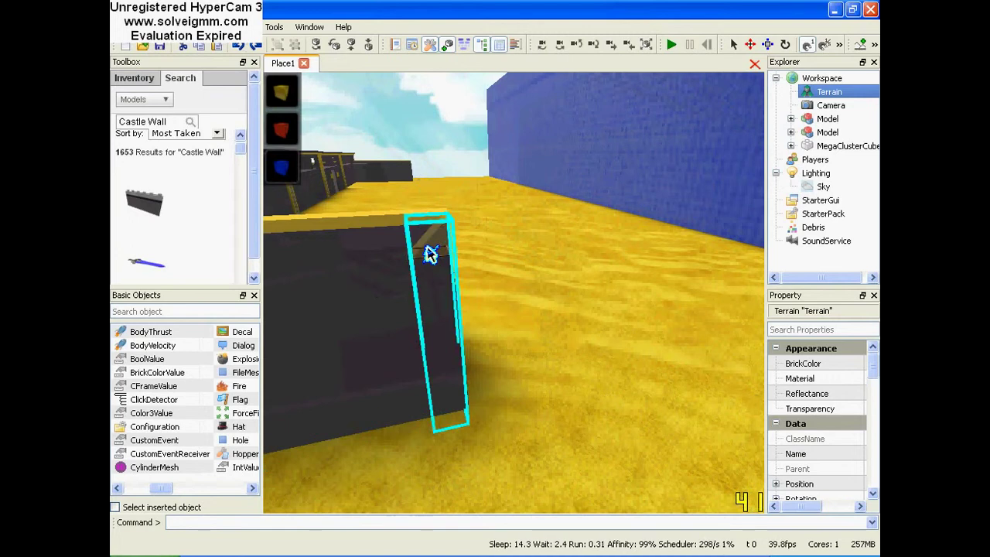
left_click(430, 255)
right_click_drag(453, 283, 476, 302)
scroll(475, 342, "up", 2)
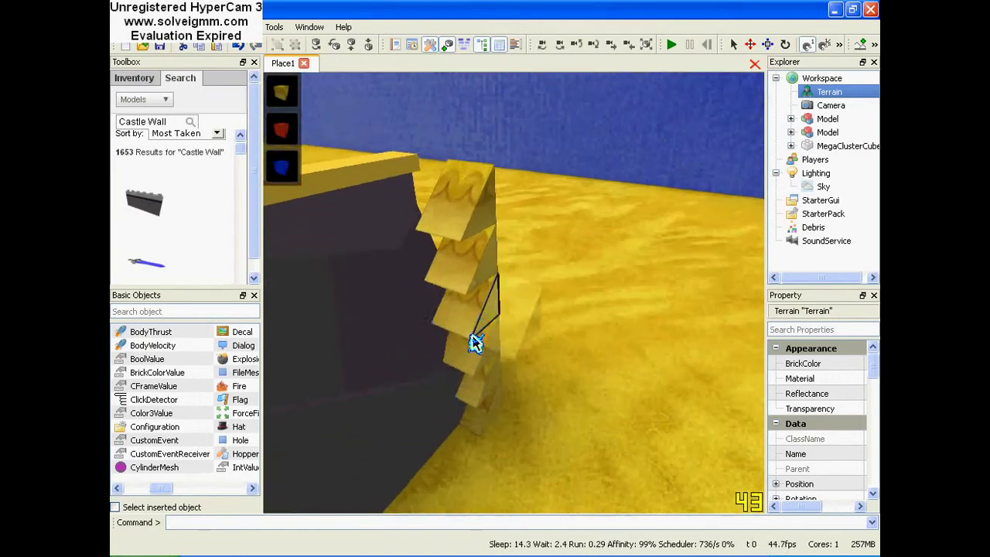
- Try a row of MegaSand ramps on the open sand beside the wall, and undo the ramps
right_click_drag(475, 343, 469, 162)
scroll(491, 343, "up", 2)
scroll(491, 343, "down", 3)
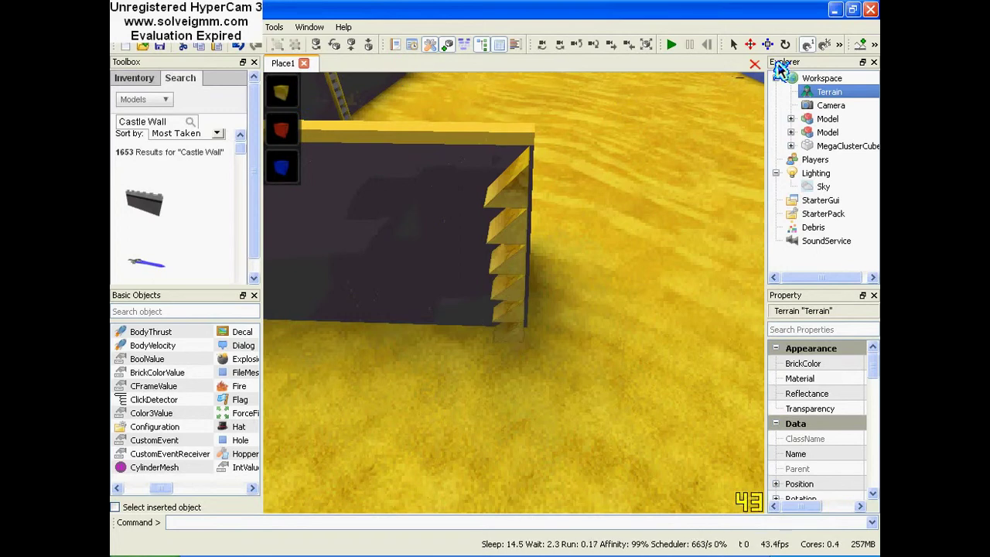
left_click_drag(659, 278, 647, 291)
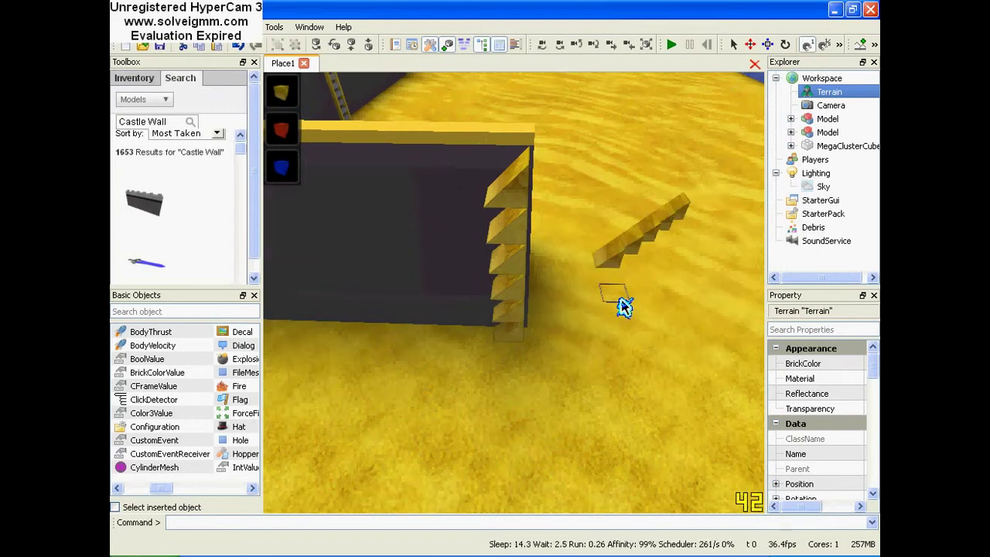
left_click(242, 50)
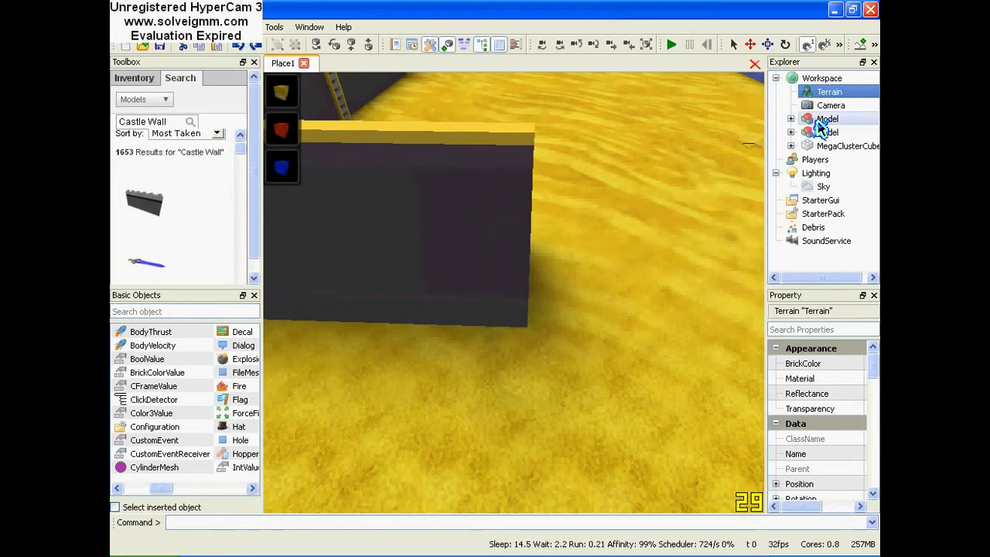
- Choose the MegaSand block from the High Scalability set and lay it along the base of the wall's free end
left_click(873, 45)
left_click(861, 78)
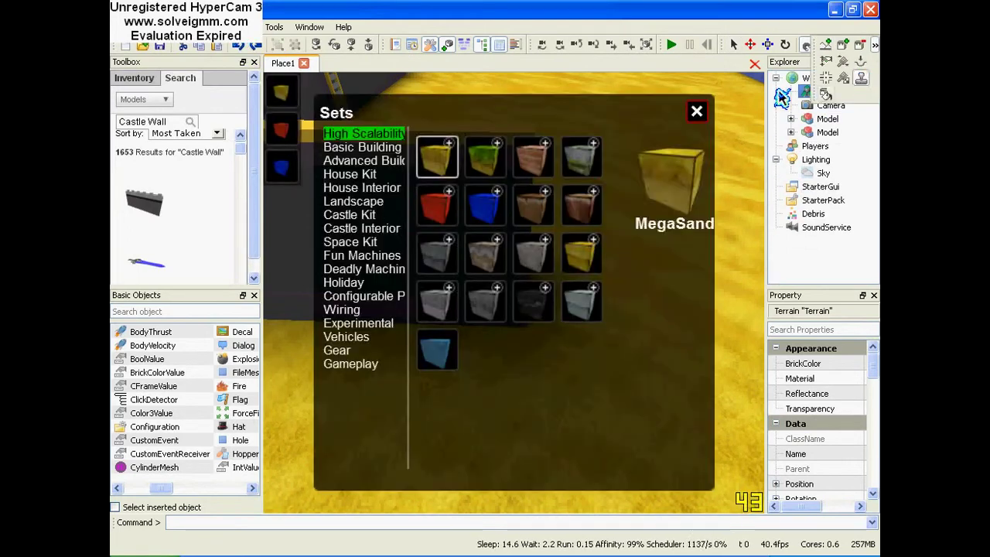
left_click(437, 177)
right_click_drag(438, 177, 371, 174)
right_click_drag(603, 300, 561, 305)
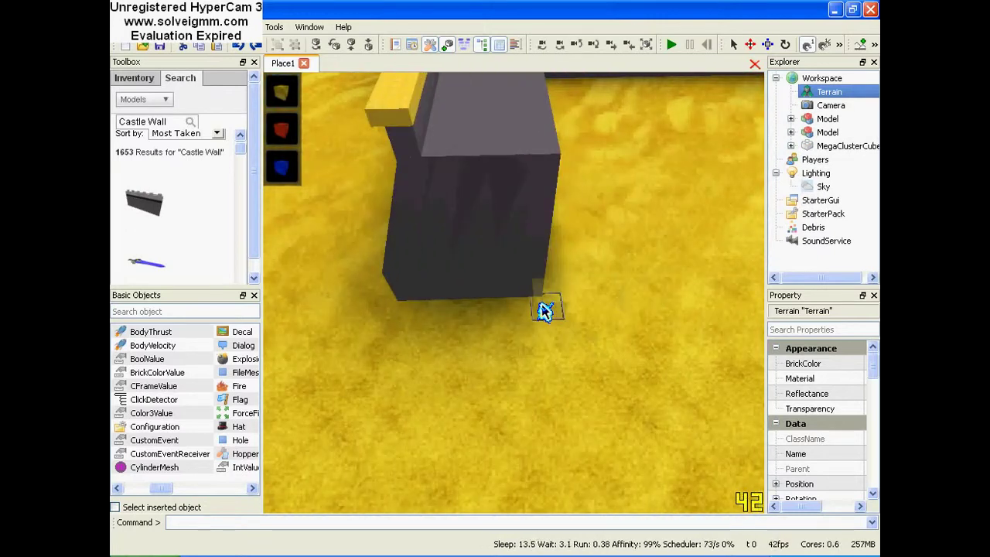
left_click_drag(525, 310, 385, 310)
- Select the blue-side castle wall with the Move tool and adjust its alignment with the channel edge and the sand barrier
key("a")
key("s")
mouse_move(431, 285)
right_mouse_down()
mouse_move(403, 280)
mouse_move(443, 260)
mouse_move(428, 272)
right_mouse_up()
key("d")
key("w")
key("w")
key("w")
key("s")
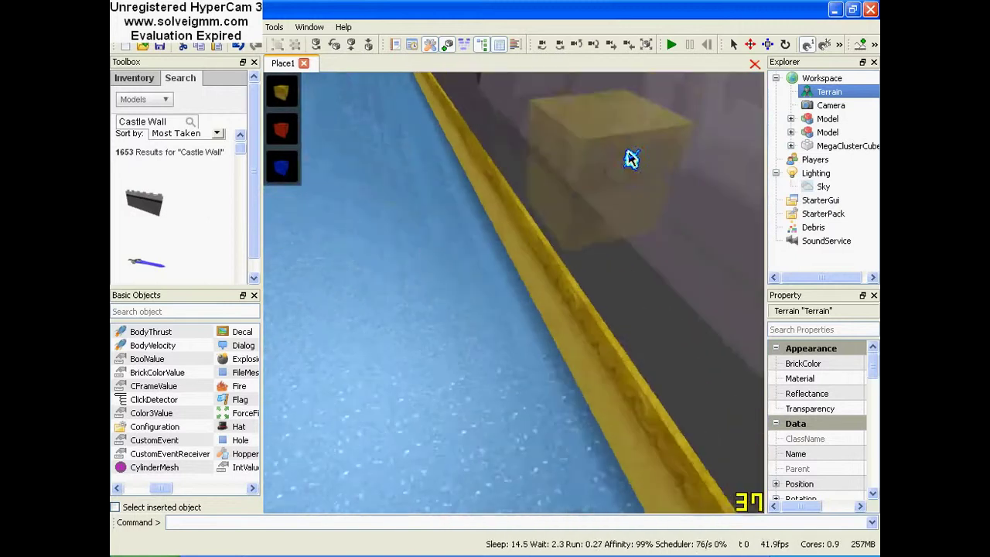
left_click(734, 45)
left_click(482, 192)
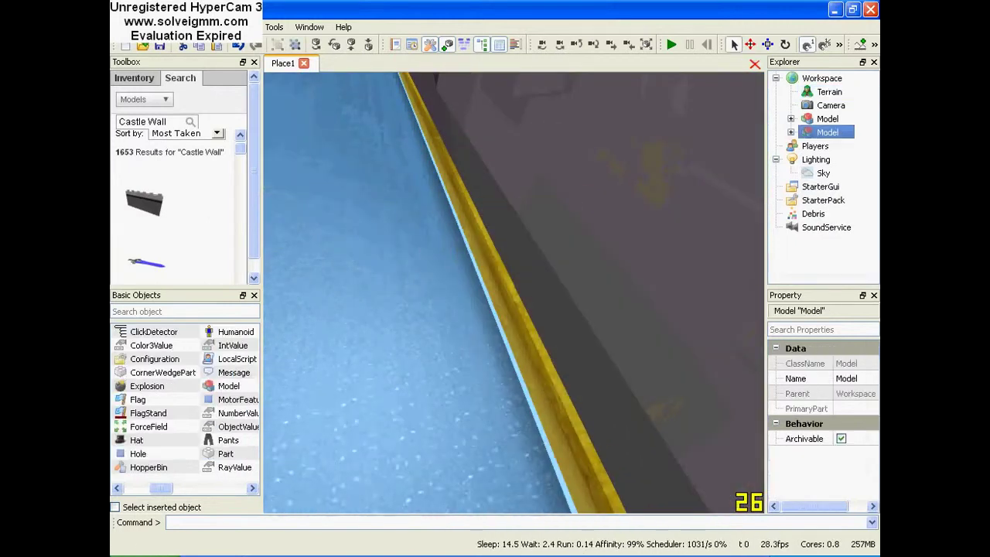
right_click_drag(482, 192, 482, 194)
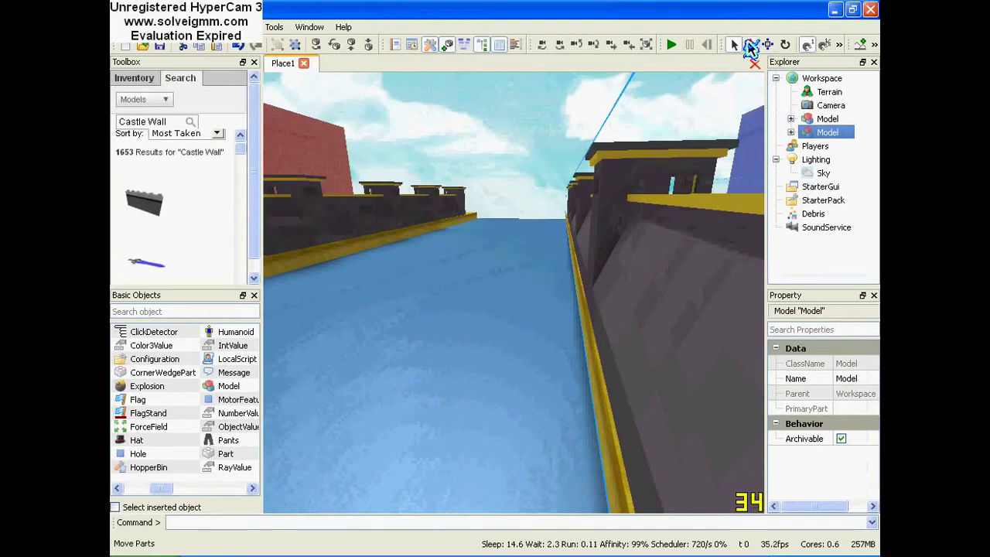
left_click(750, 45)
right_click_drag(587, 228, 626, 267)
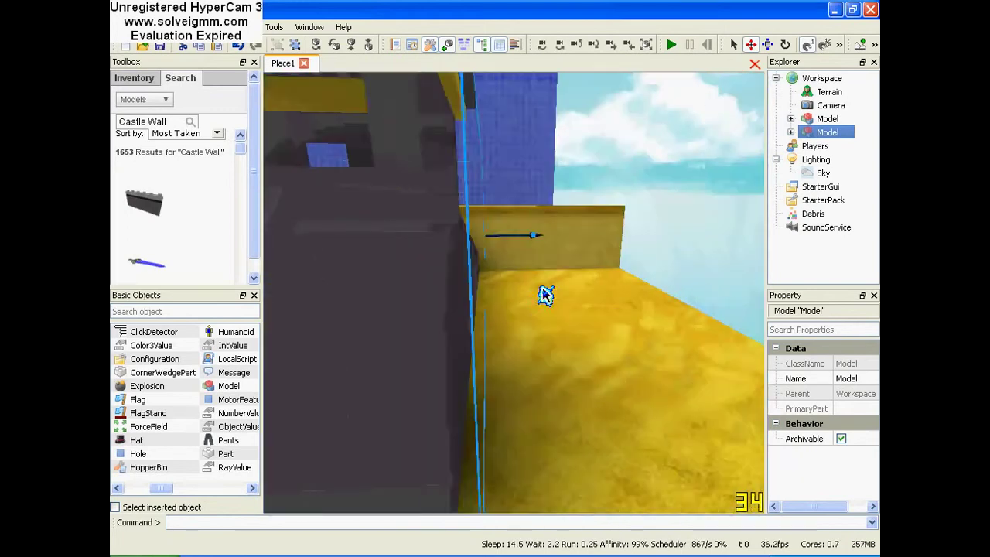
left_click(605, 265)
right_click_drag(605, 266, 533, 255)
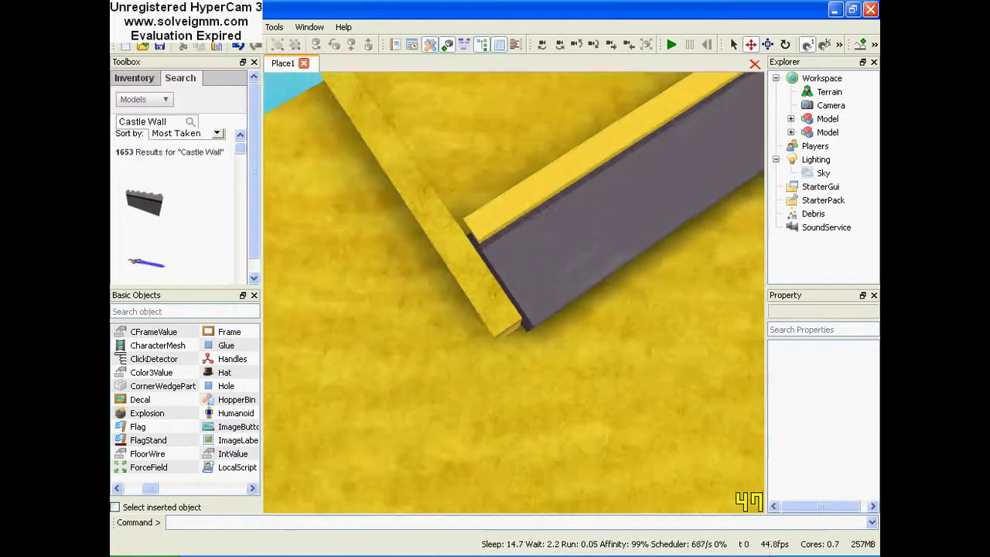
right_click_drag(571, 229, 574, 219)
left_click(575, 219)
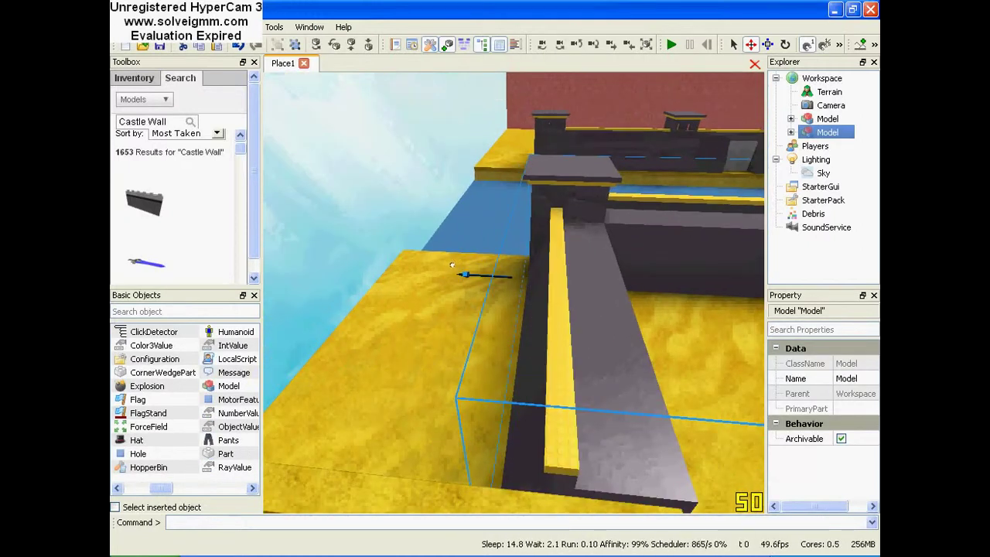
left_click(396, 230)
right_click_drag(396, 231, 425, 271)
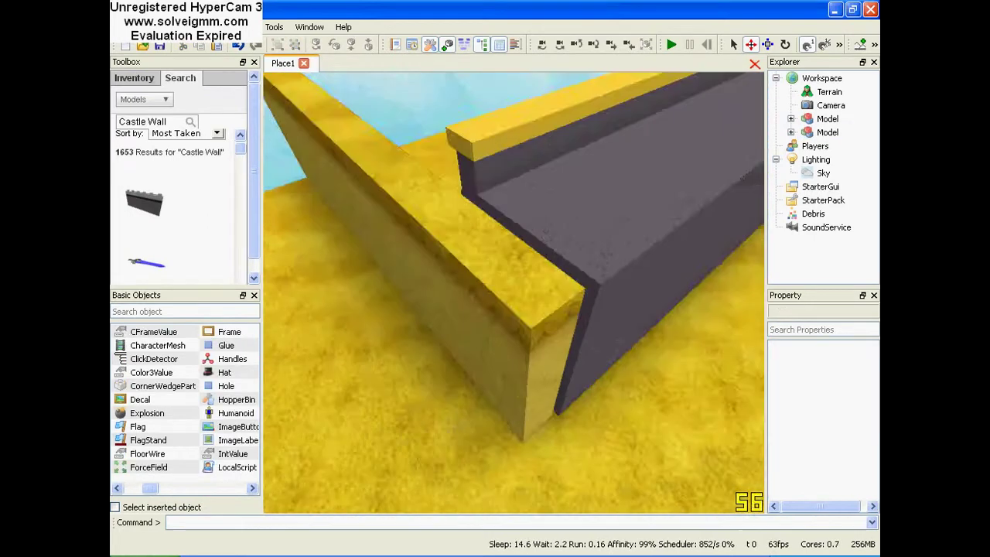
- Choose the MegaSand block from the High Scalability set and lay a barrier from the blue-side wall's other free end to the map edge
right_click_drag(513, 293, 588, 298)
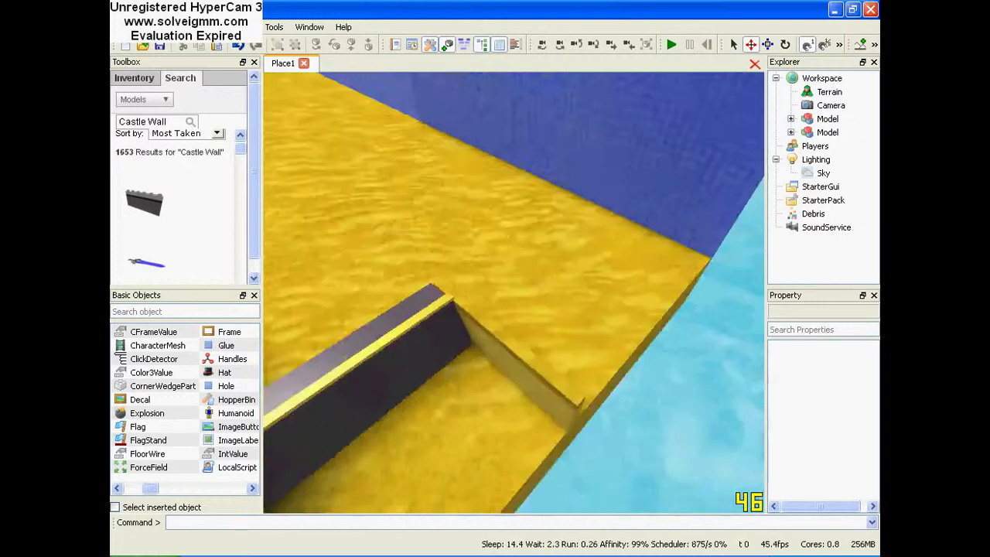
right_click_drag(512, 320, 434, 278)
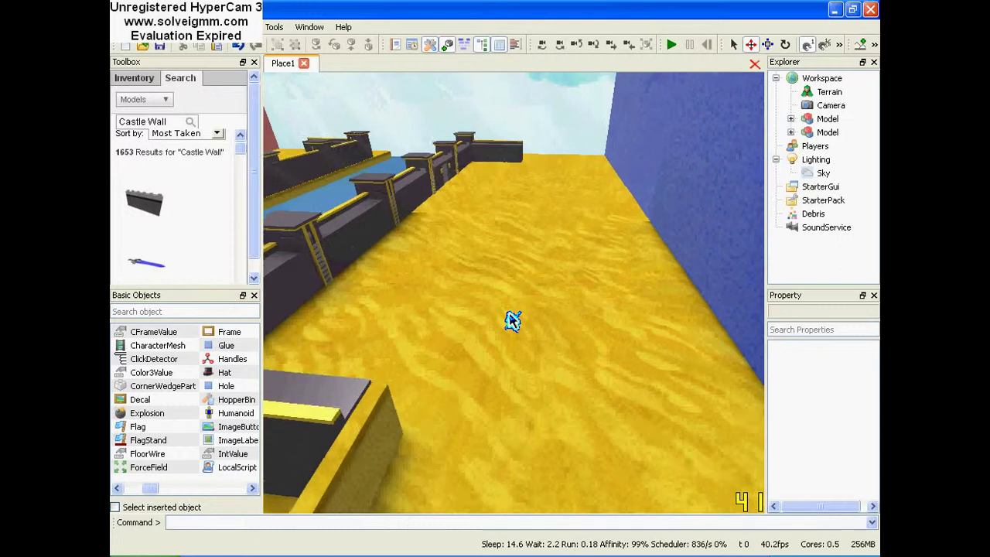
right_click_drag(512, 320, 522, 239)
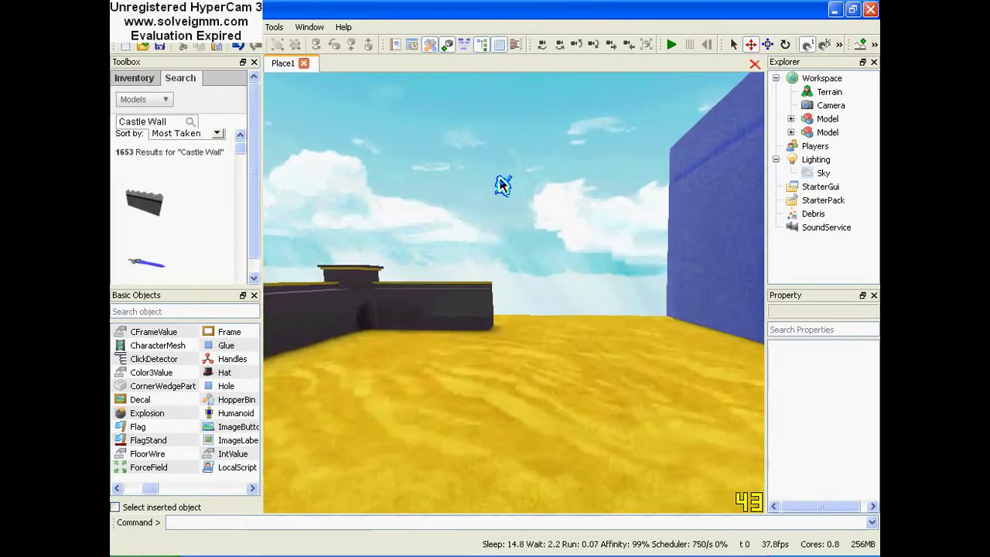
left_click(735, 48)
right_click_drag(588, 201, 541, 255)
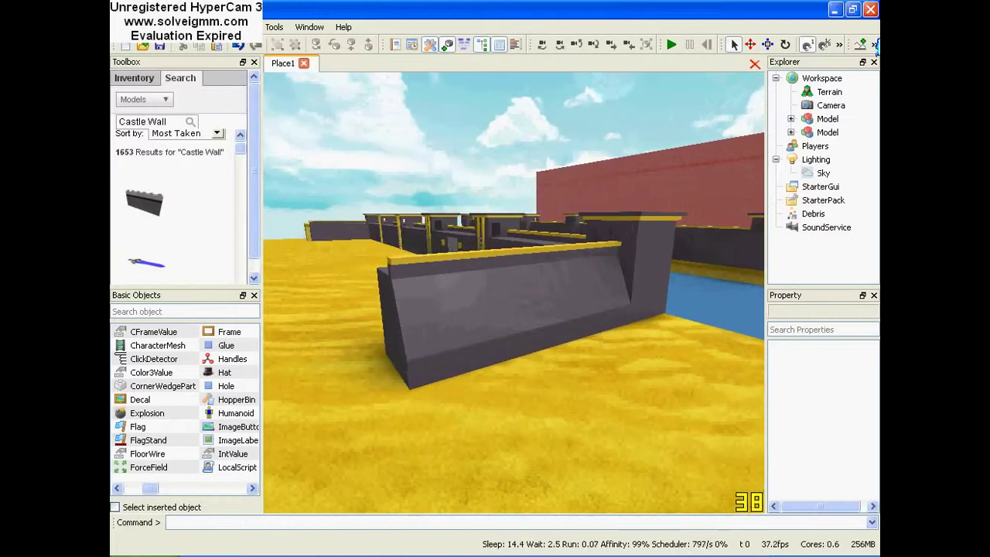
left_click(873, 46)
left_click(862, 78)
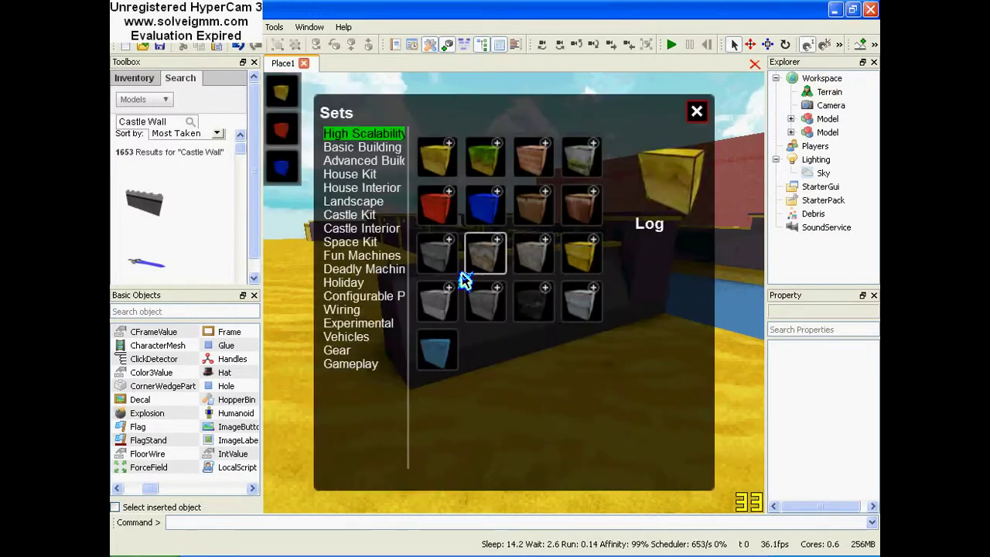
mouse_move(438, 178)
right_mouse_down()
mouse_move(443, 240)
mouse_move(473, 221)
mouse_move(431, 180)
right_mouse_up()
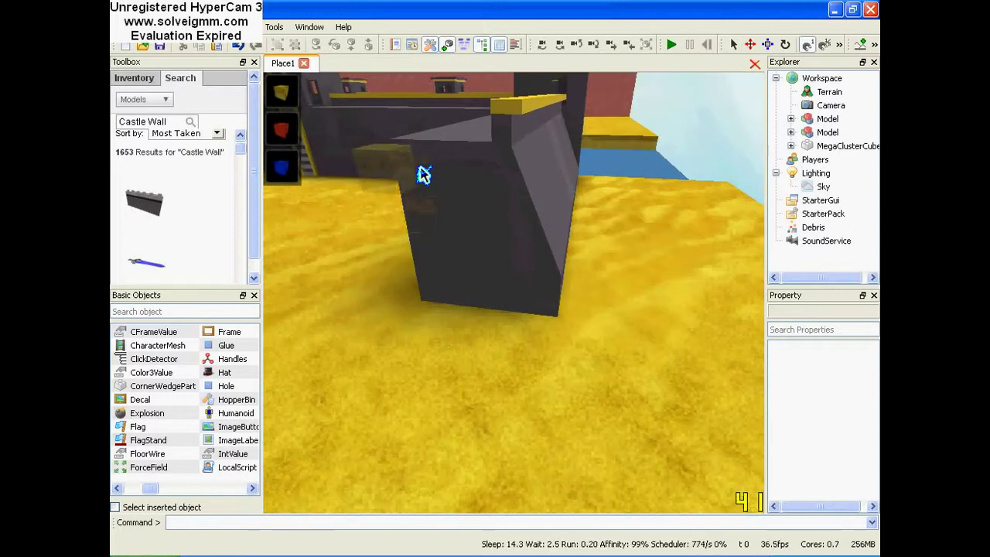
left_click_drag(427, 321, 554, 290)
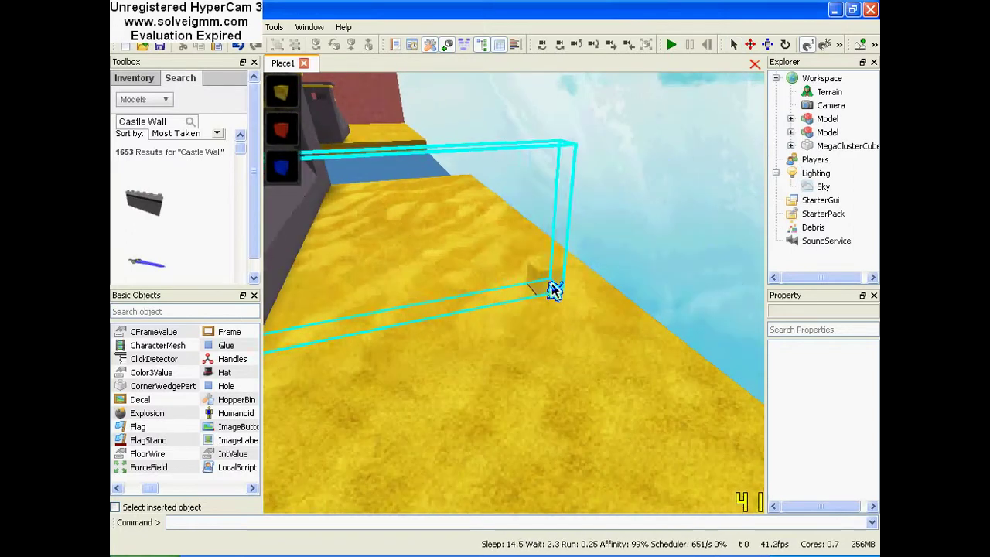
- Lay a matching MegaSand barrier from the first free end of the red-side castle wall out to the map edge
mouse_move(580, 285)
right_mouse_down()
mouse_move(549, 272)
mouse_move(528, 287)
mouse_move(561, 276)
mouse_move(523, 275)
mouse_move(591, 279)
mouse_move(509, 283)
mouse_move(576, 281)
mouse_move(536, 266)
mouse_move(568, 289)
right_mouse_up()
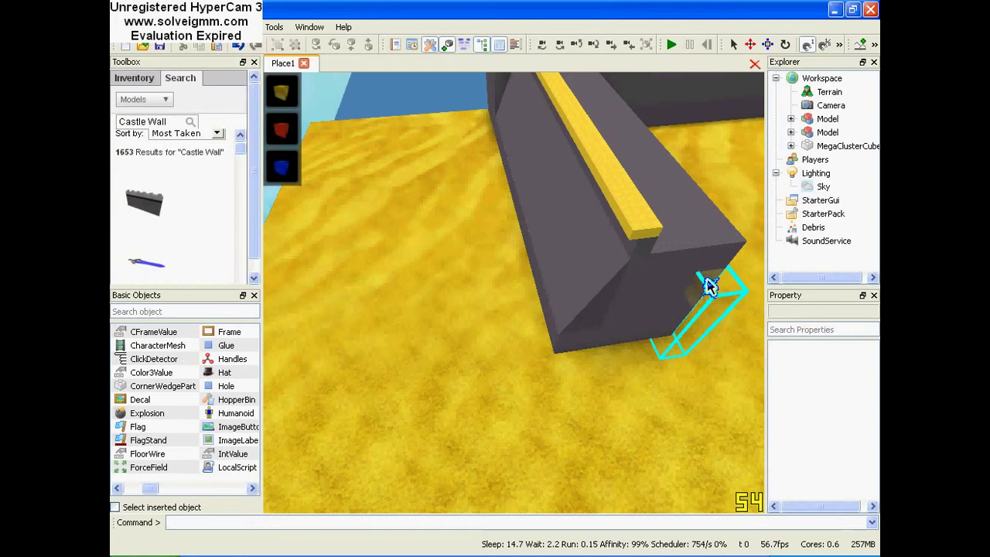
right_click_drag(712, 273, 539, 336)
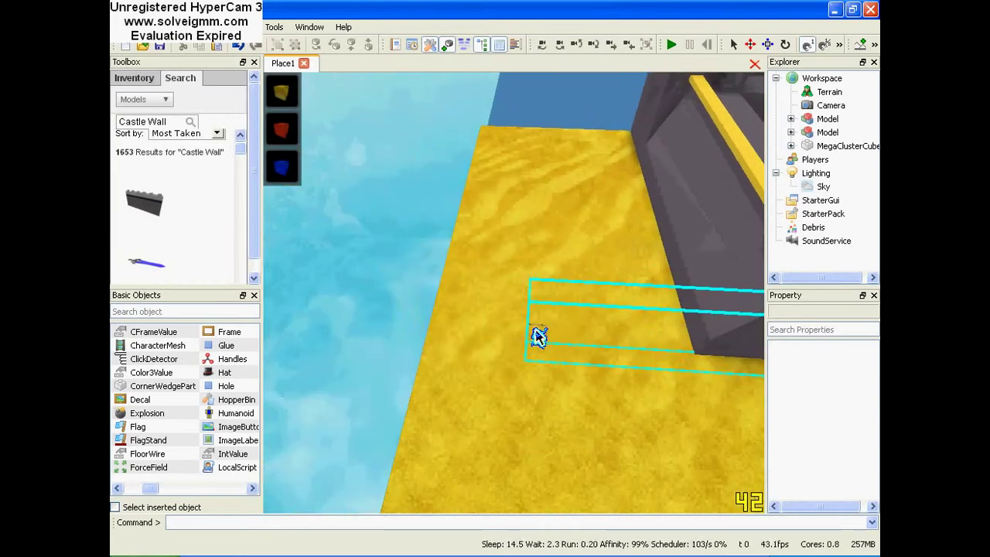
left_click_drag(431, 351, 432, 350)
- Try moving the red-side castle wall freehand along the channel, and undo the move
right_click_drag(432, 351, 564, 248)
key("w")
key("d")
key("w")
key("a")
left_click(733, 46)
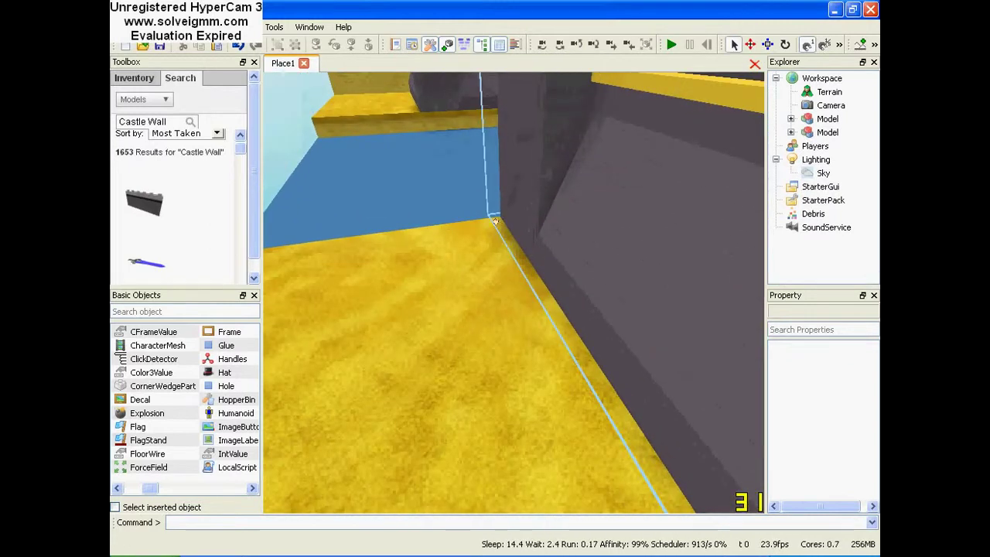
right_click_drag(495, 221, 497, 250)
key("s")
left_click_drag(490, 220, 542, 244)
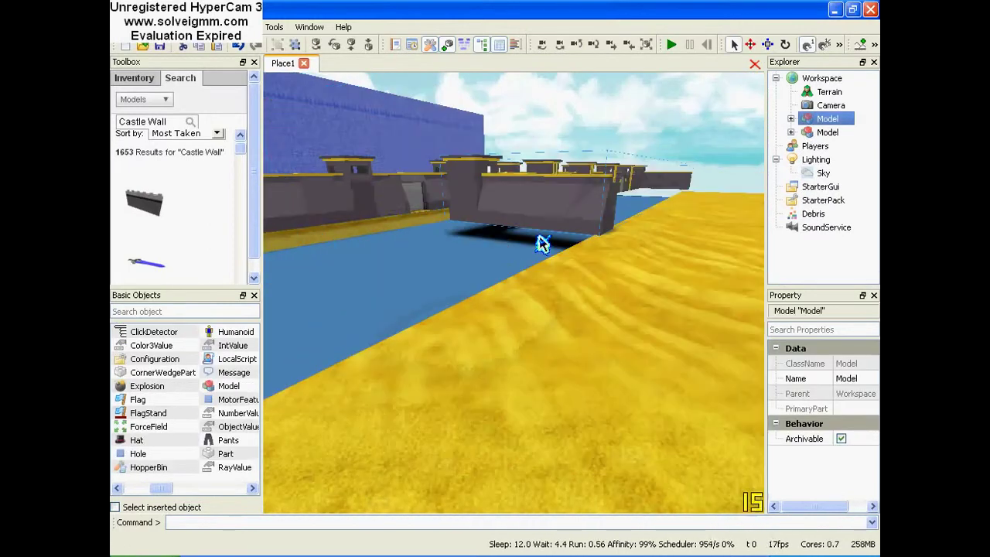
right_click_drag(522, 180, 468, 121)
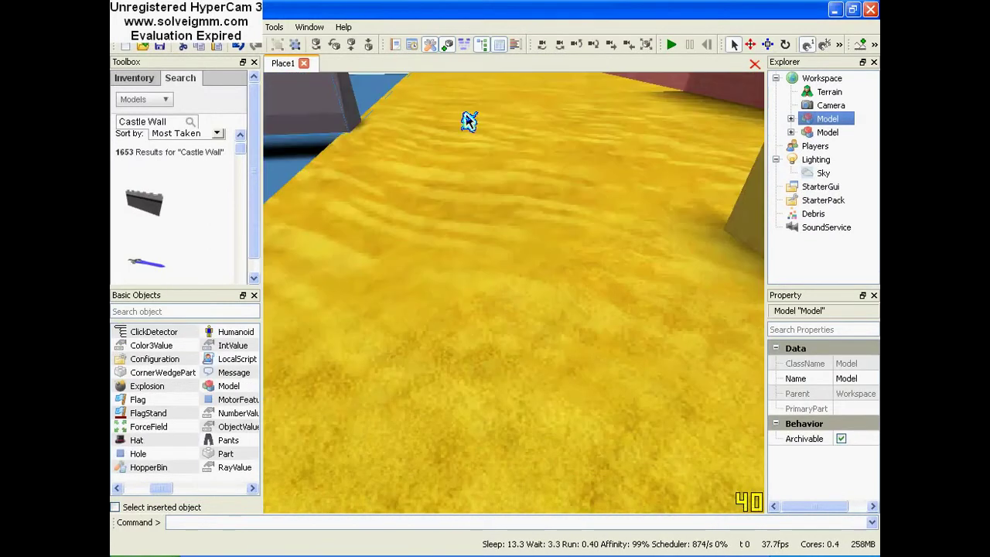
left_click(241, 47)
- Nudge the red-side castle wall slightly toward the water with the Move tool so it lines up with the channel edge
right_click_drag(433, 232, 422, 172)
key("a")
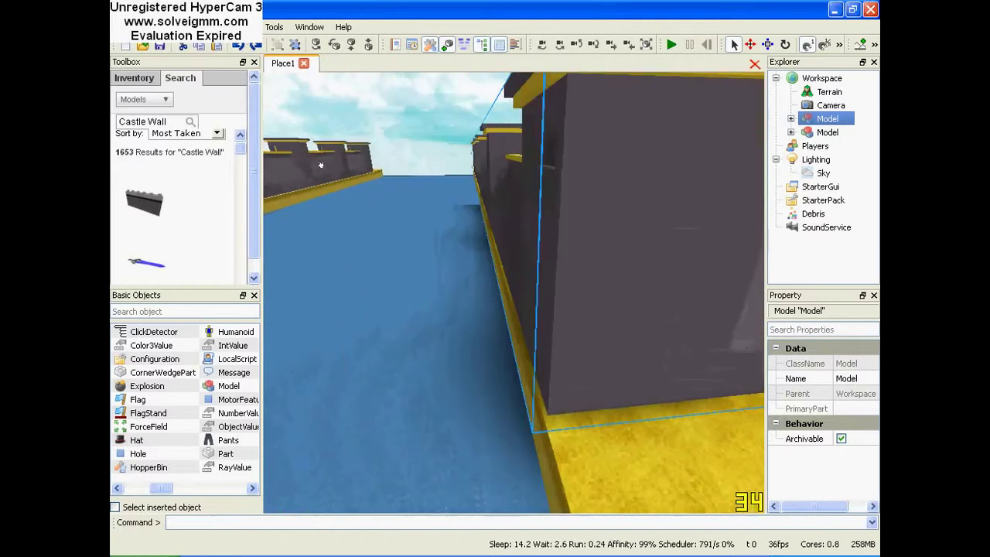
key("a")
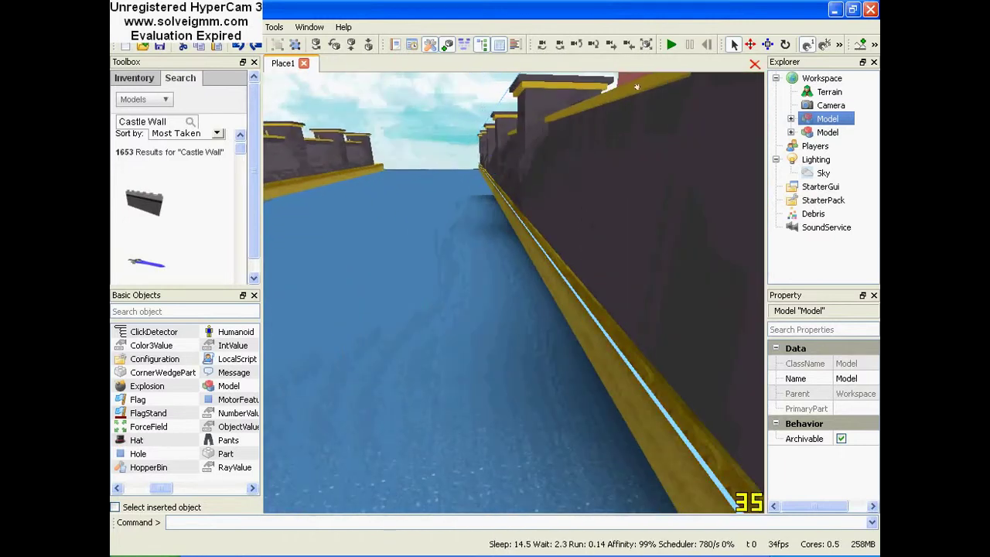
left_click(751, 47)
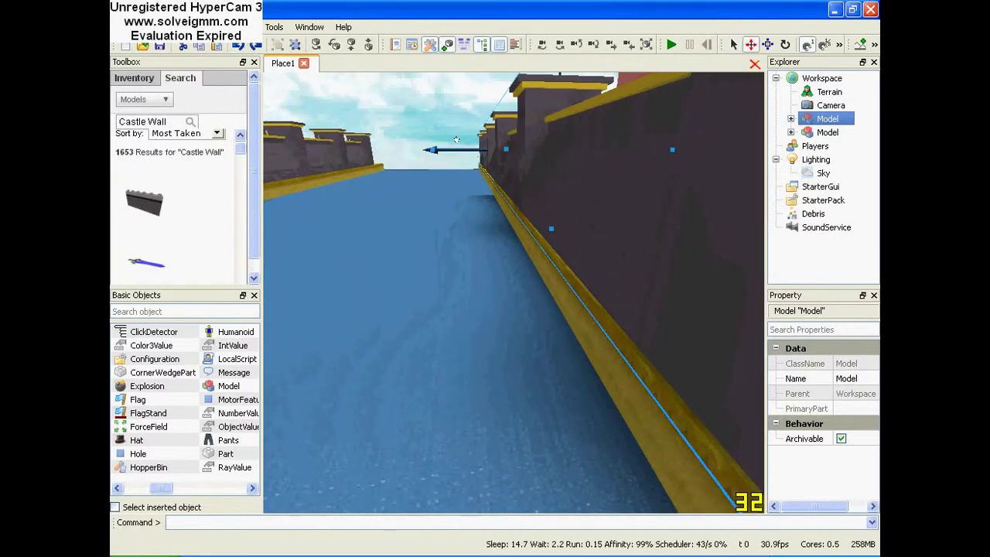
left_click_drag(456, 140, 457, 142)
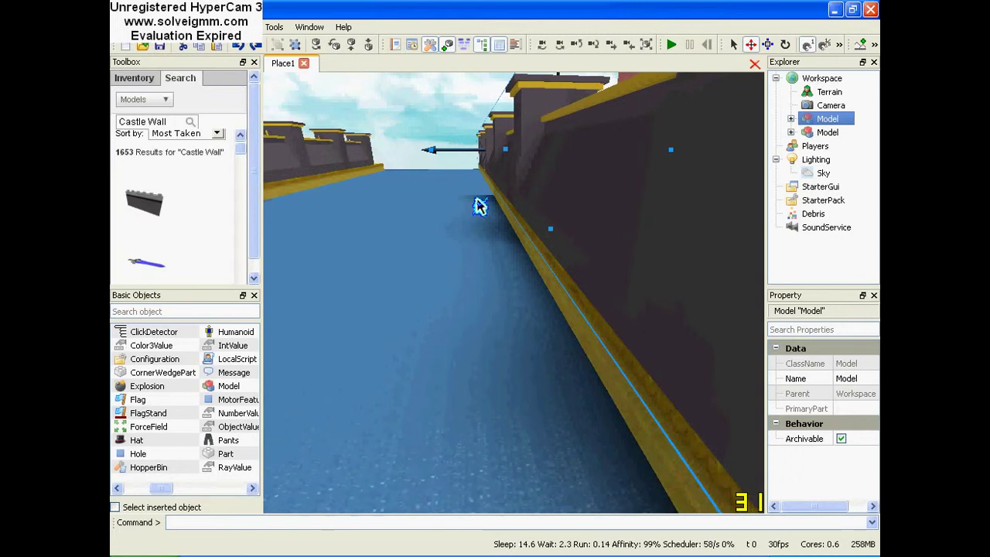
right_click_drag(479, 206, 657, 182)
key("s")
left_click(689, 155)
- Choose the MegaSand block again and lay a barrier from the red-side wall's other free end to the map edge
key("w")
key("s")
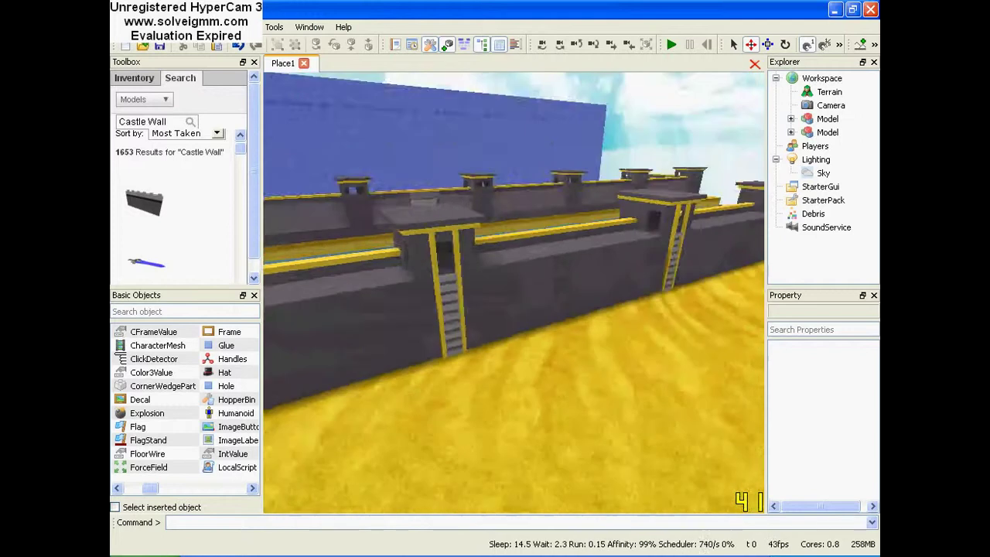
key("s")
right_click_drag(541, 173, 612, 132)
left_click(875, 46)
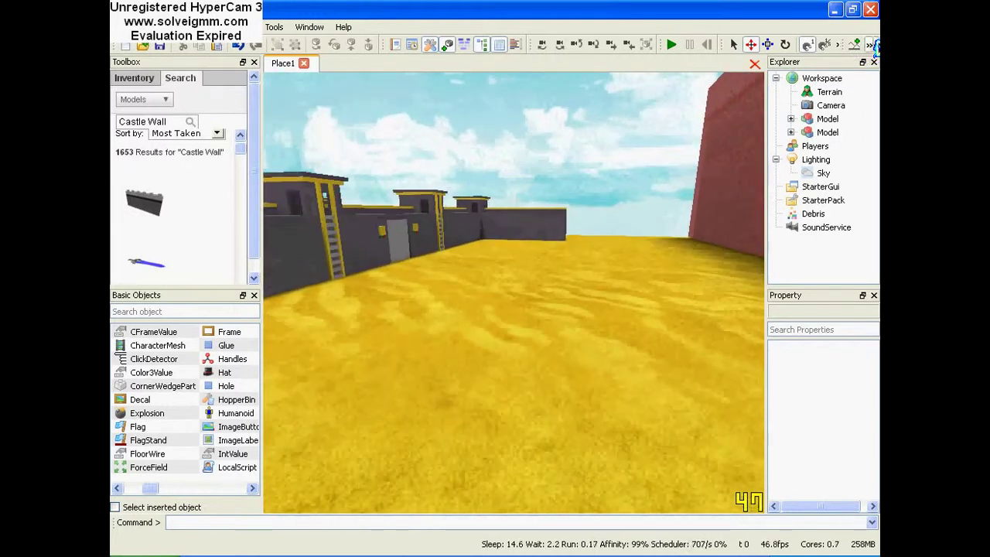
left_click(870, 86)
left_click(491, 181)
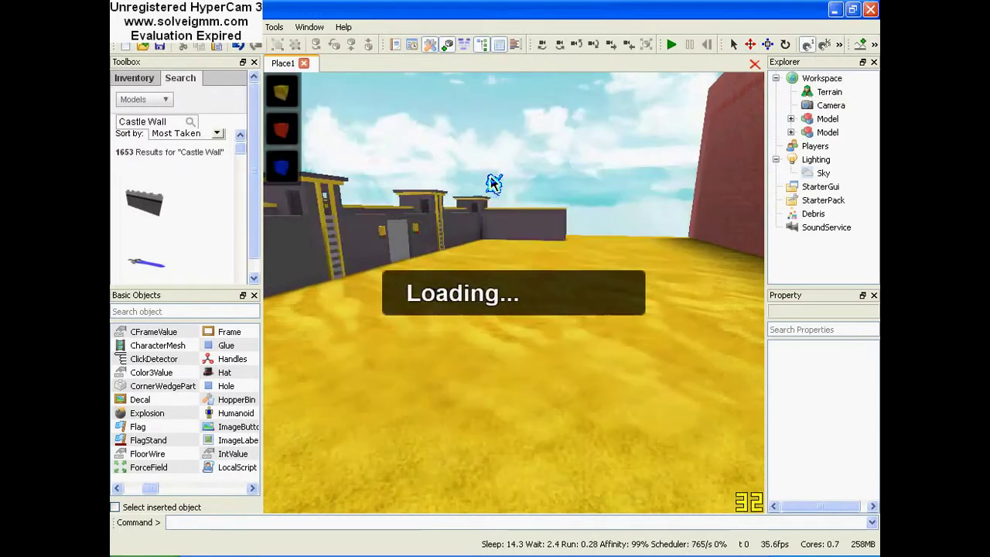
right_click_drag(493, 184, 541, 144)
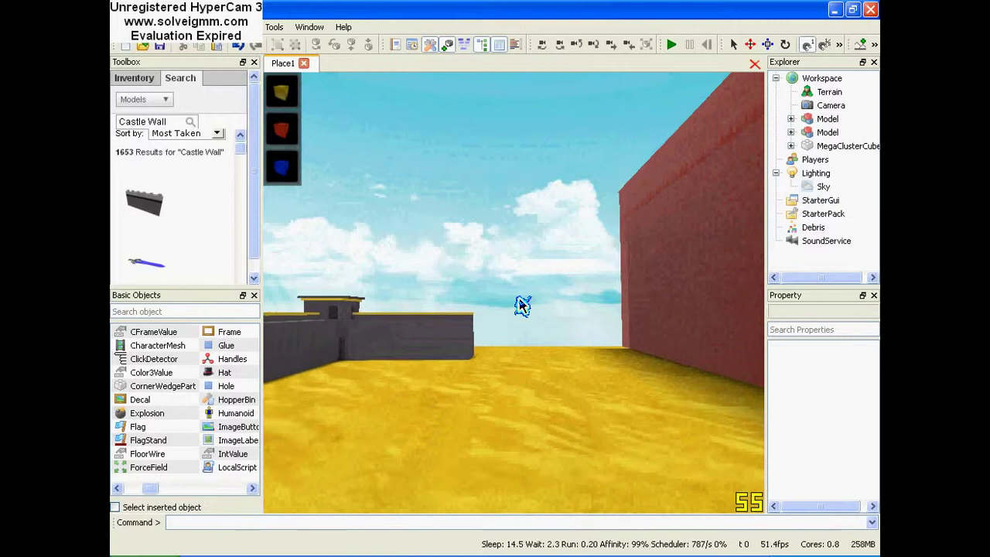
key("d")
right_click_drag(541, 232, 504, 315)
key("d")
key("a")
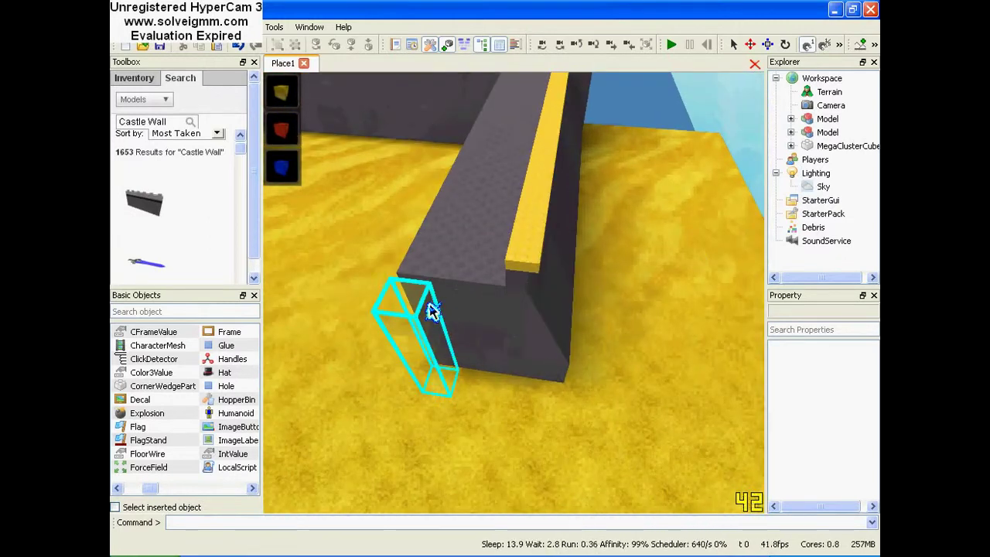
key("d")
left_click_drag(425, 303, 579, 369)
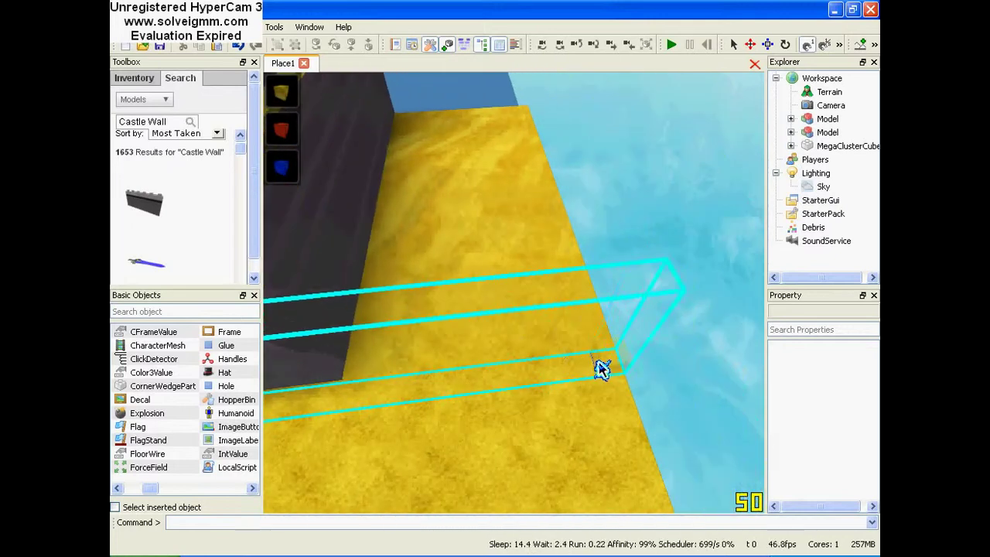
- Examine both castle walls, their sand barriers and the water channel from several angles around the map
key("s")
mouse_move(593, 362)
right_mouse_down()
mouse_move(534, 344)
mouse_move(570, 361)
mouse_move(554, 337)
mouse_move(581, 365)
mouse_move(566, 360)
mouse_move(589, 354)
mouse_move(569, 340)
mouse_move(648, 356)
mouse_move(620, 382)
mouse_move(680, 344)
mouse_move(600, 367)
right_mouse_up()
key("d")
key("w")
key("w")
key("w")
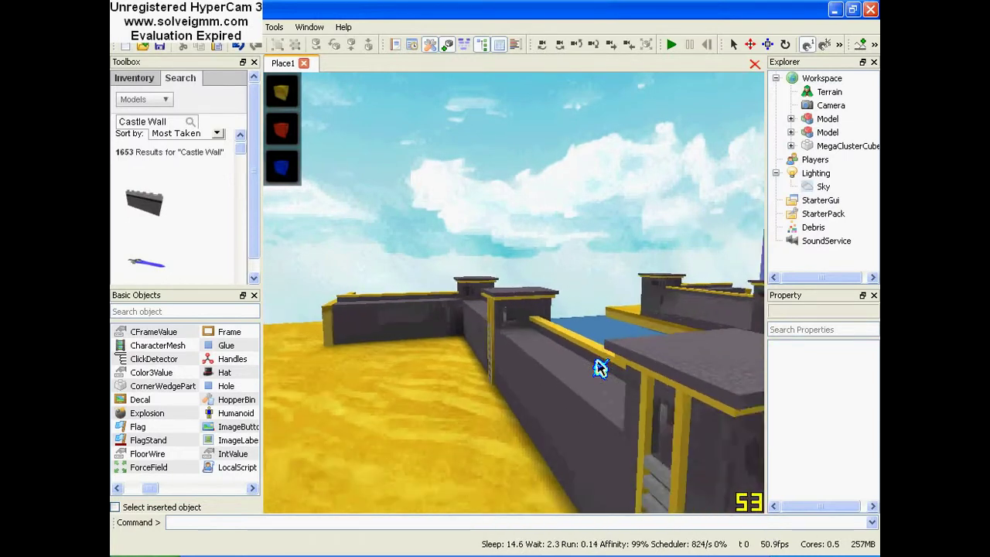
right_click_drag(557, 332, 649, 333)
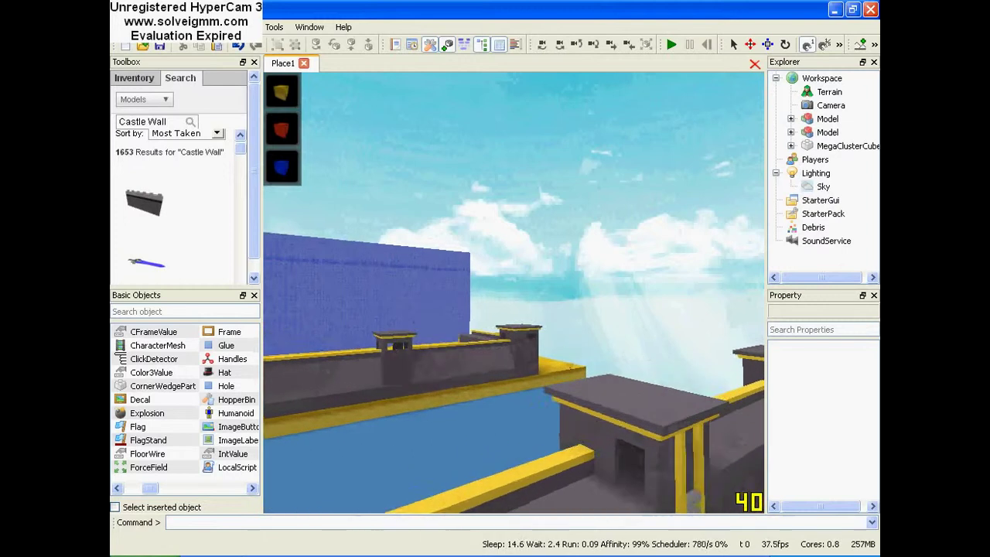
right_click_drag(585, 360, 503, 373)
right_click_drag(658, 360, 603, 418)
key("w")
key("w")
right_click_drag(584, 360, 560, 267)
key("w")
mouse_move(583, 360)
right_mouse_down()
mouse_move(614, 354)
mouse_move(595, 347)
mouse_move(618, 324)
mouse_move(609, 344)
mouse_move(592, 349)
mouse_move(606, 355)
mouse_move(573, 344)
right_mouse_up()
key("w")
key("s")
key("w")
key("w")
key("s")
right_click_drag(336, 179, 309, 198)
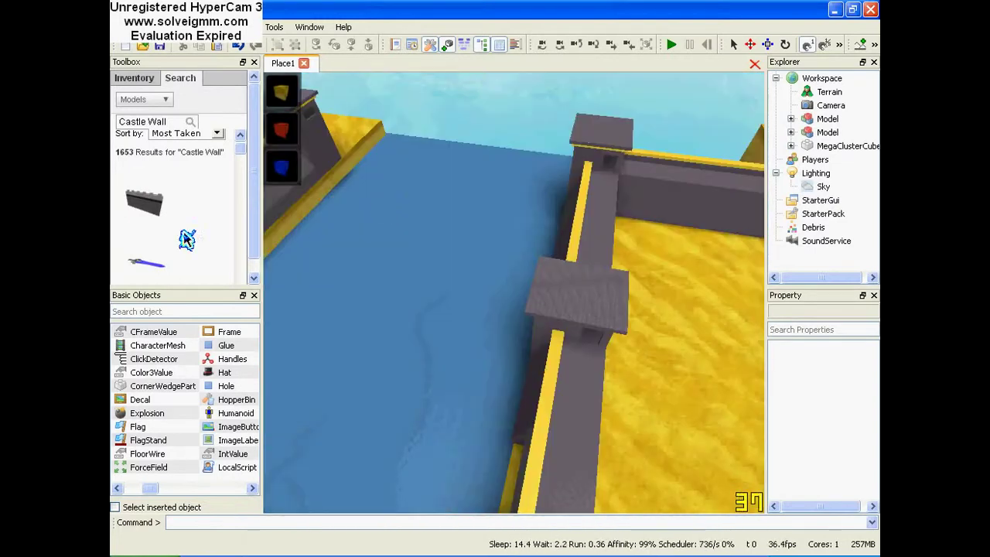
scroll(209, 222, "down", 3)
right_click_drag(441, 293, 535, 308)
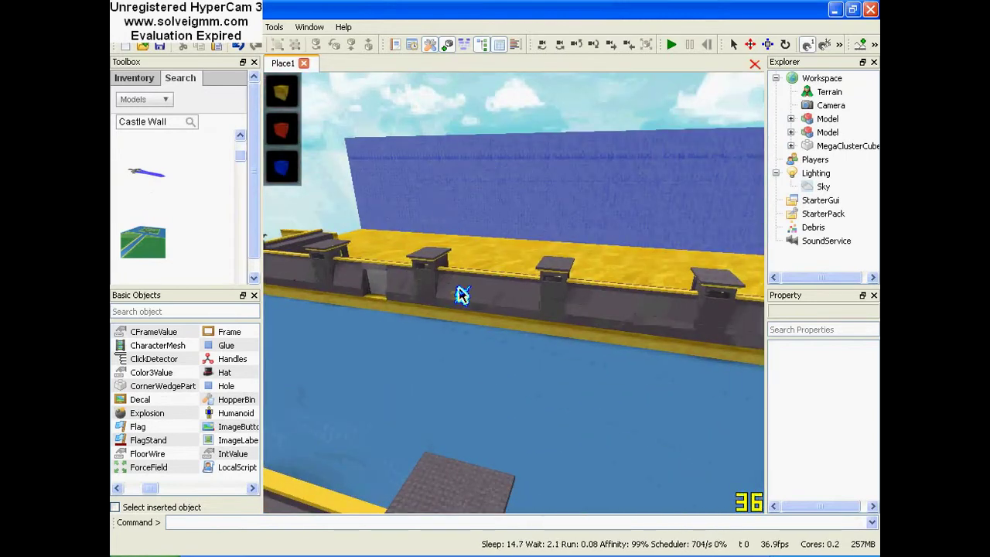
right_click_drag(461, 295, 518, 259)
right_click_drag(471, 329, 410, 378)
scroll(580, 230, "up", 3)
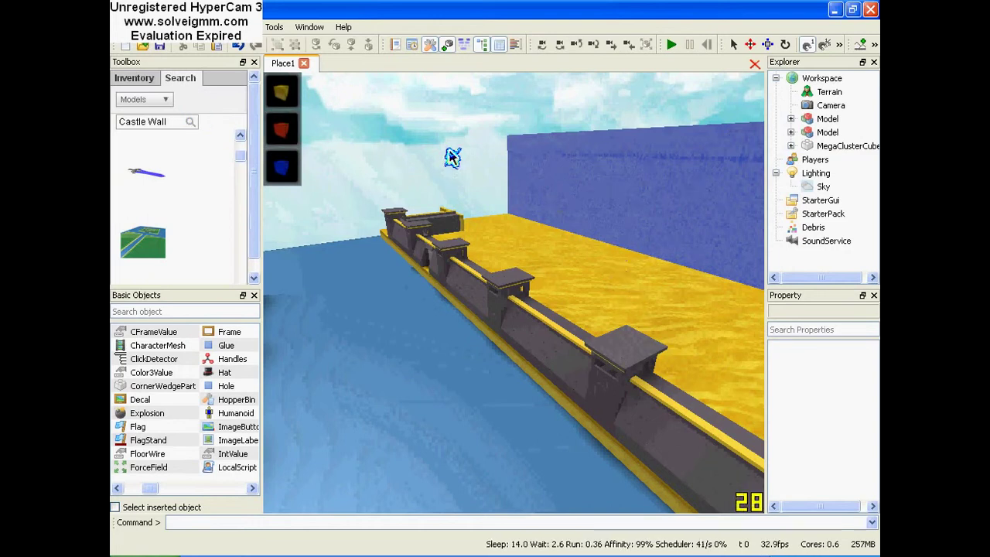
mouse_move(527, 303)
right_mouse_down()
mouse_move(530, 312)
mouse_move(525, 287)
right_mouse_up()
key("w")
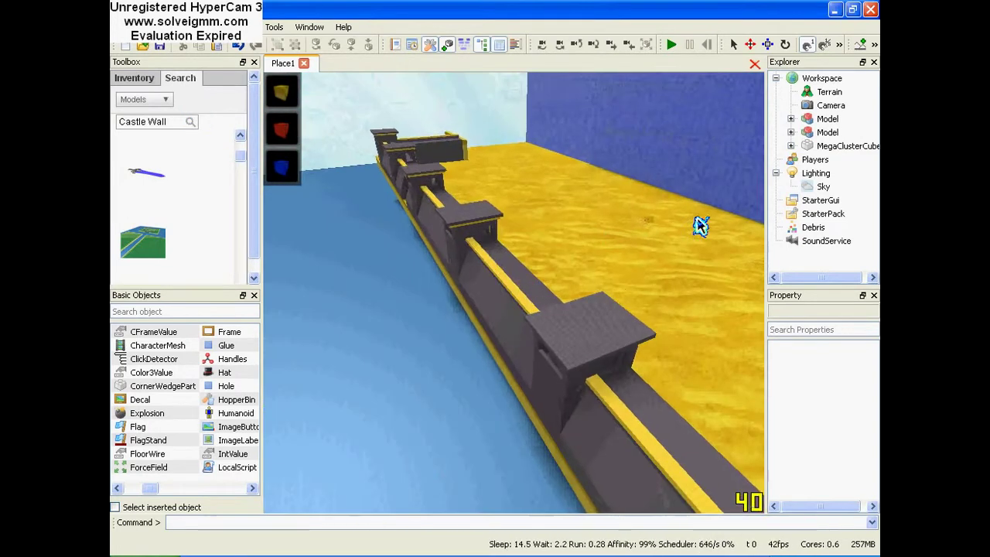
- Search the basic objects and the Gameplay building set for spawn pads, and close the set browser
right_click_drag(632, 280, 608, 279)
key("w")
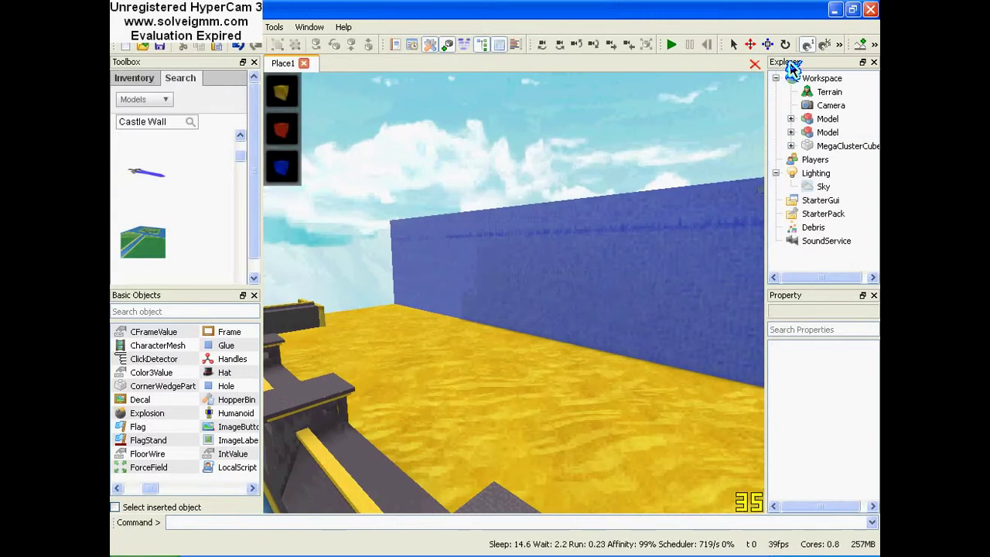
left_click_drag(155, 491, 654, 178)
left_click(168, 490)
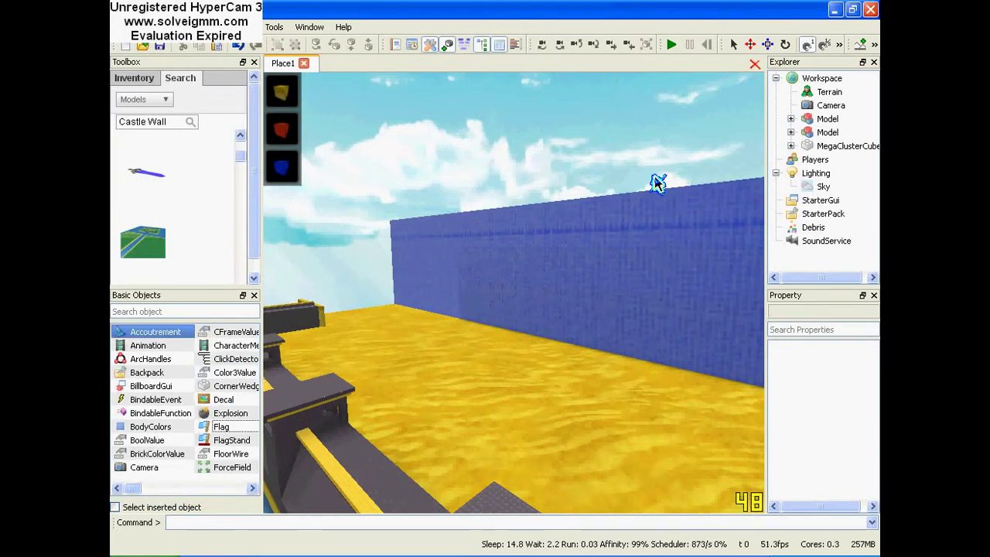
left_click(873, 44)
left_click(859, 83)
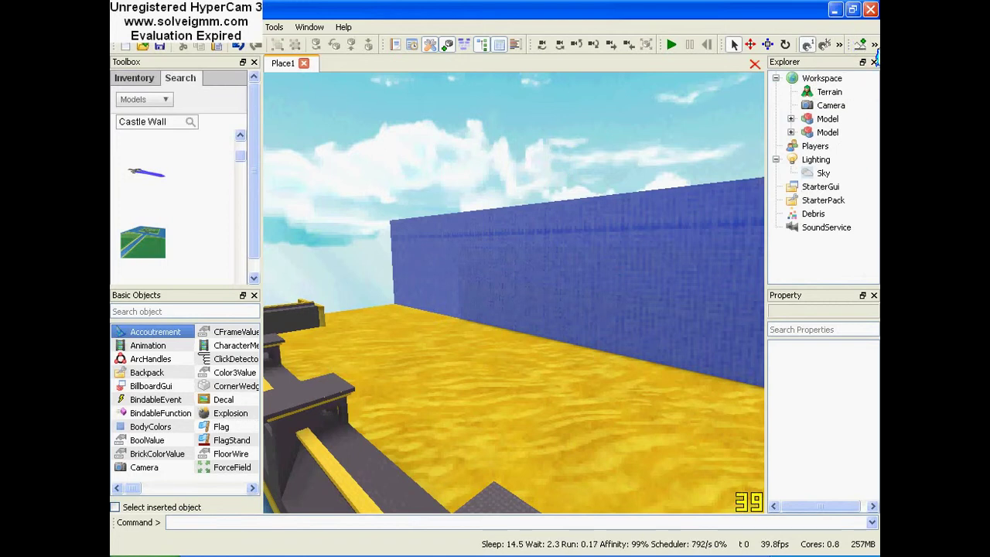
left_click(873, 45)
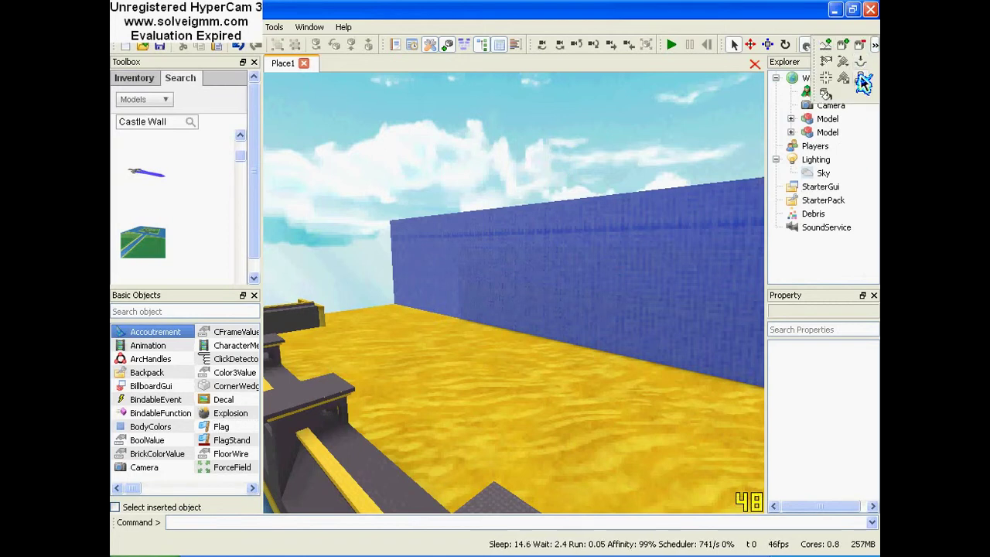
left_click(858, 80)
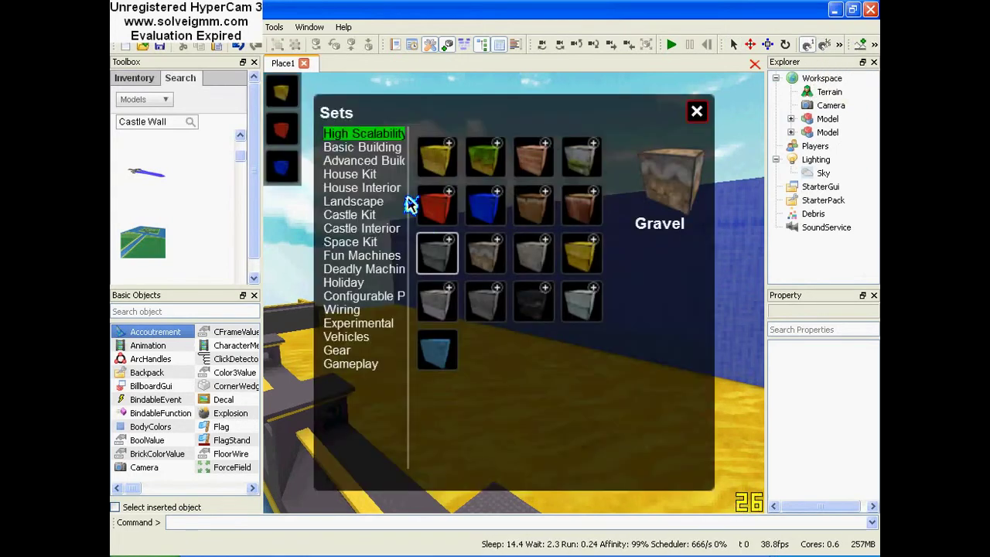
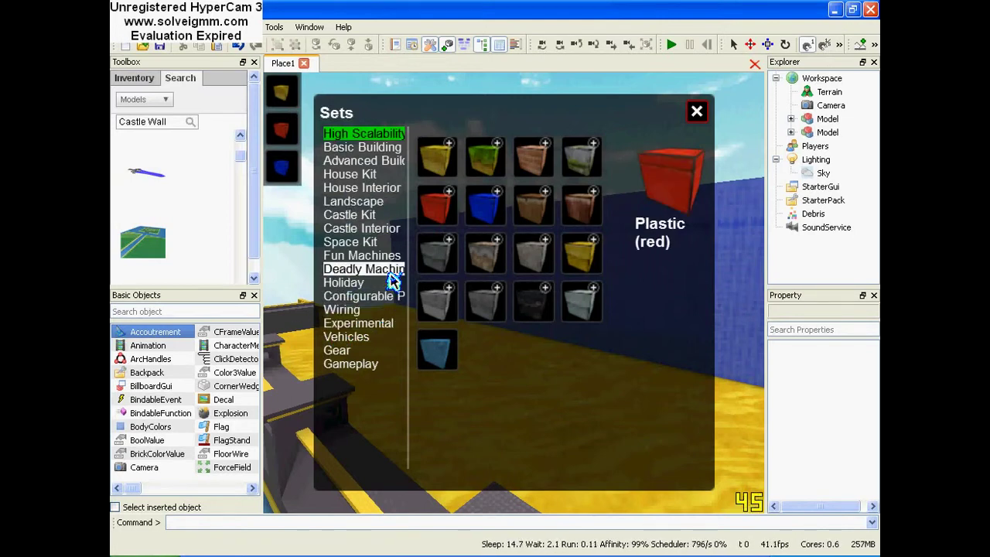
left_click(386, 364)
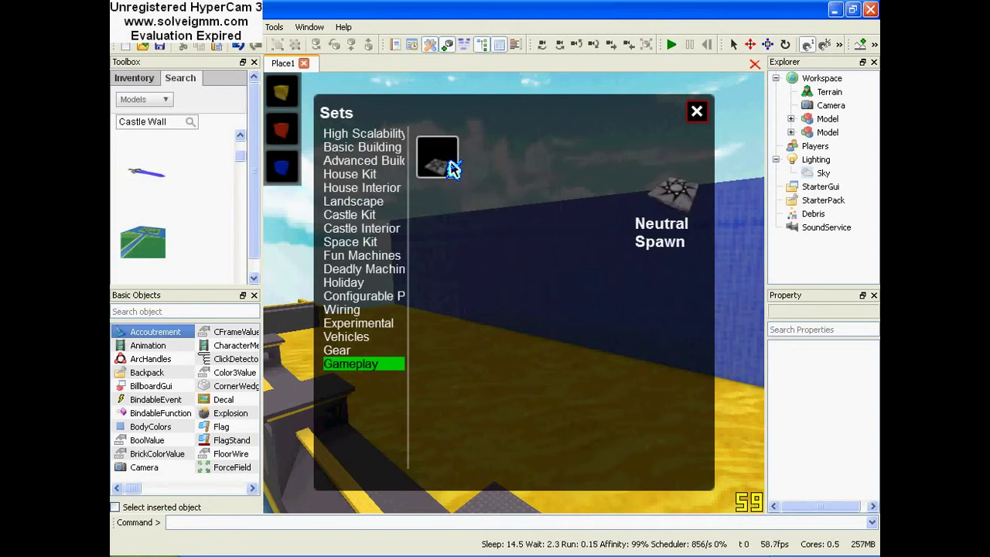
left_click_drag(139, 489, 152, 492)
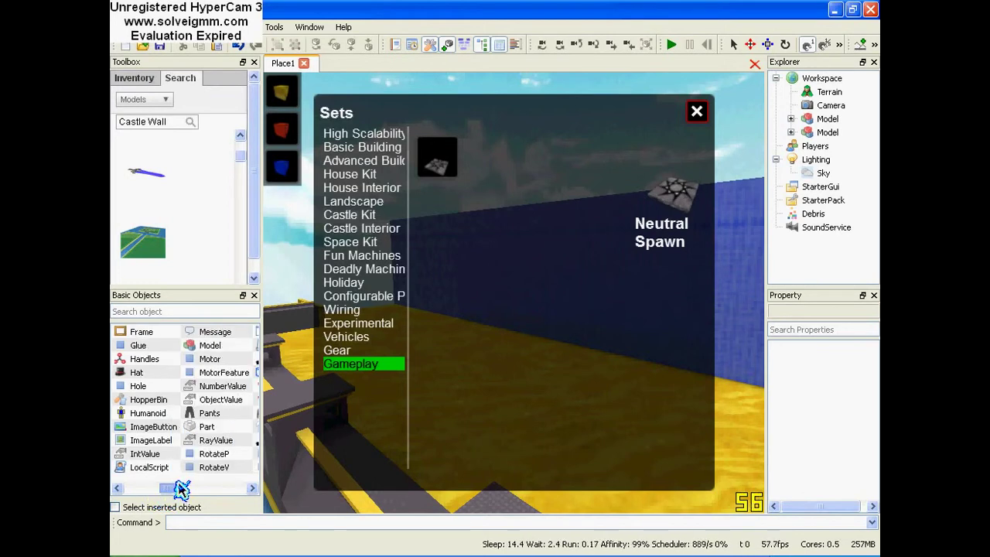
left_click_drag(180, 488, 209, 490)
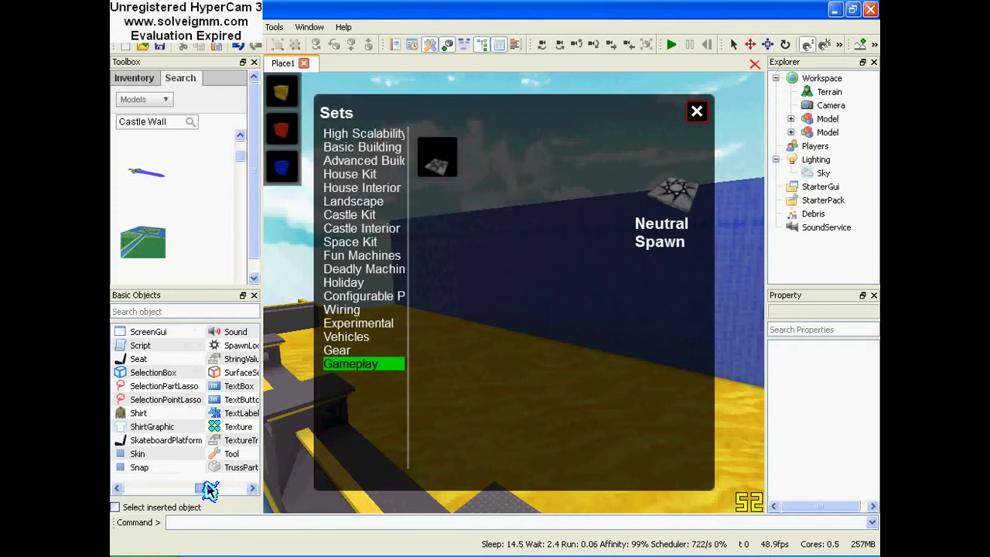
left_click_drag(220, 490, 222, 491)
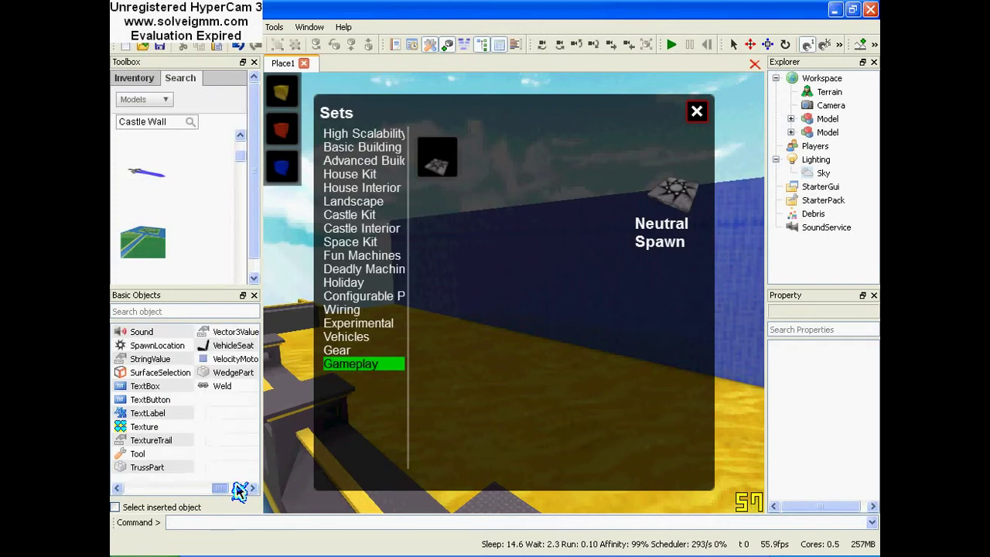
left_click(698, 113)
- Examine the sand area between the blue outer wall and its castle wall, along with the water channel
right_click_drag(633, 186, 711, 171)
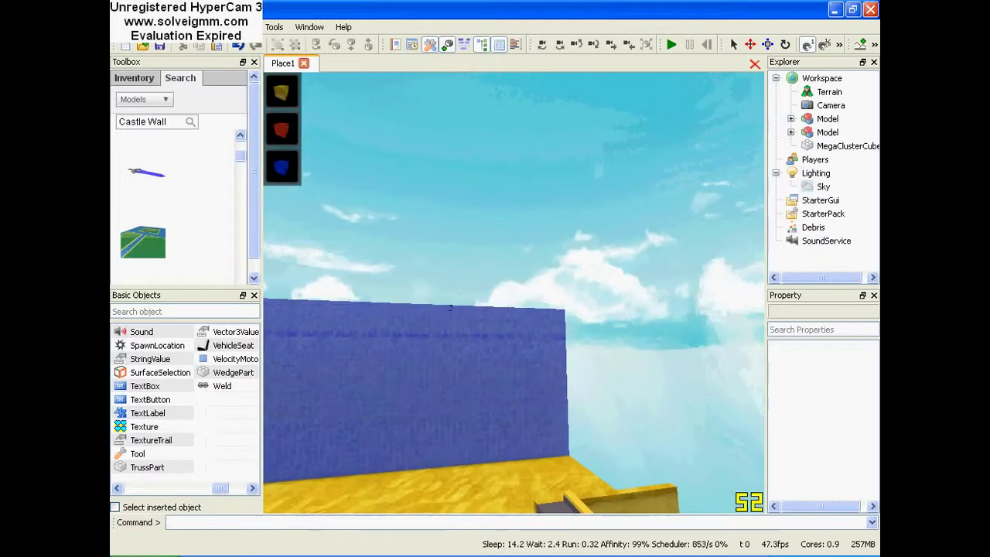
right_click_drag(450, 308, 394, 411)
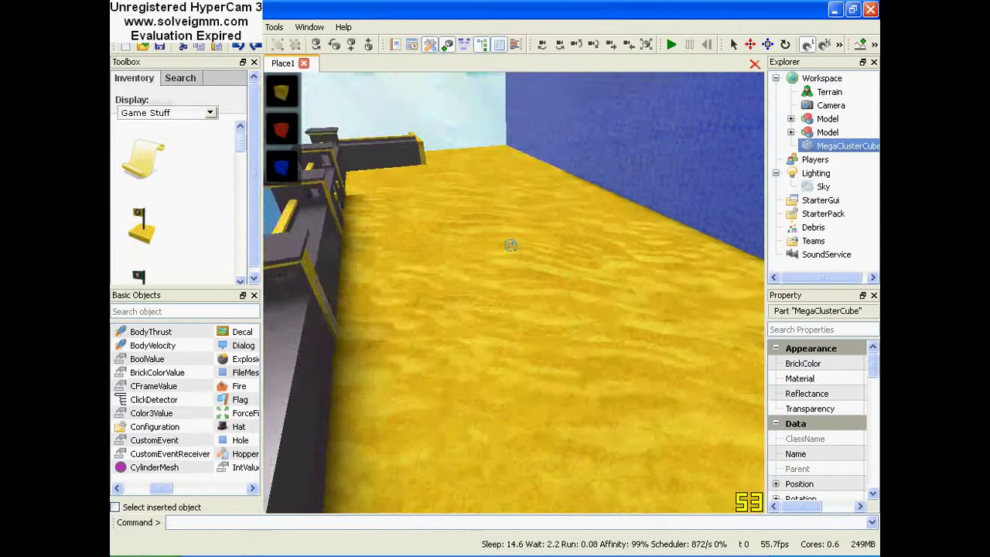
mouse_move(514, 245)
right_mouse_down()
mouse_move(433, 232)
mouse_move(464, 228)
mouse_move(395, 232)
mouse_move(506, 249)
mouse_move(452, 261)
mouse_move(550, 228)
mouse_move(592, 235)
mouse_move(545, 236)
mouse_move(504, 301)
mouse_move(509, 254)
right_mouse_up()
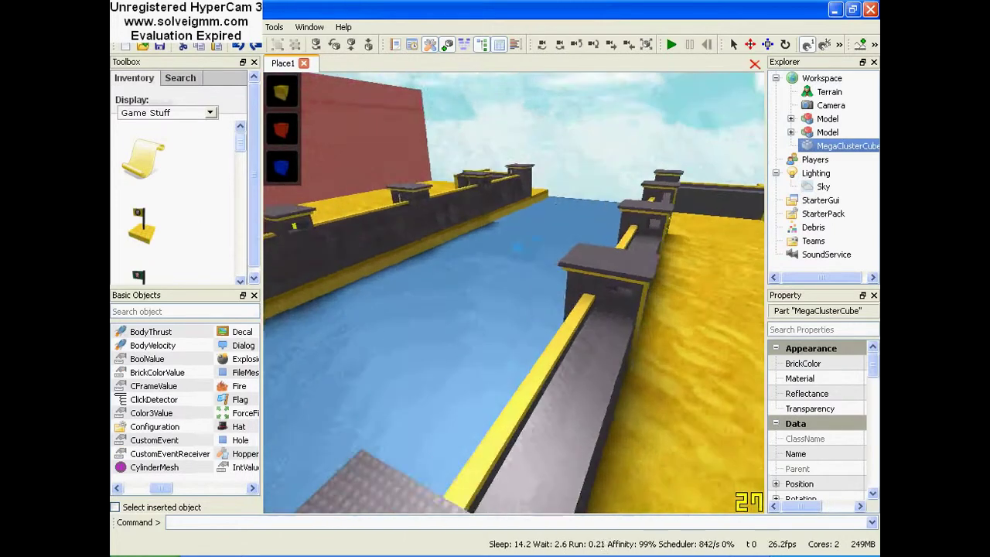
key("s")
key("s")
key("s")
key("w")
key("s")
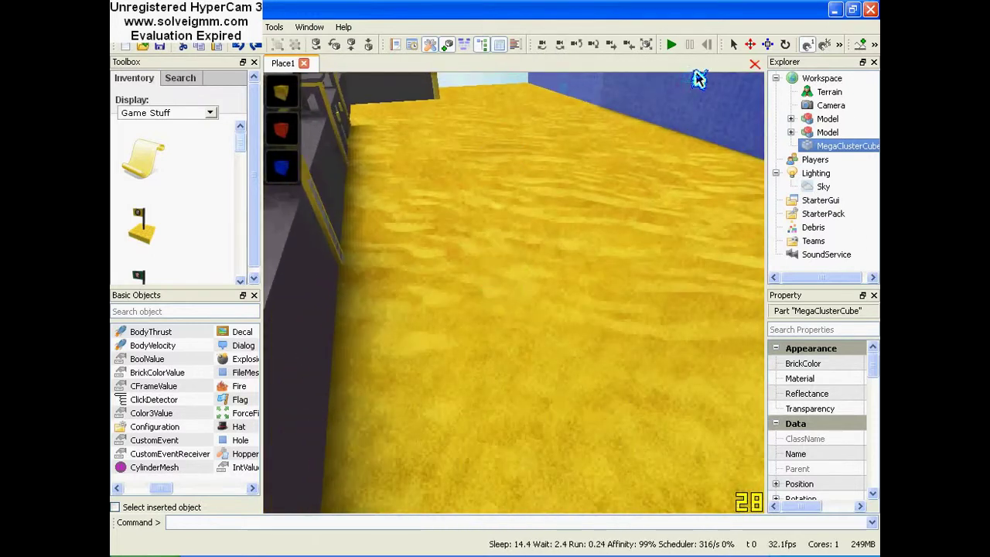
- Display the Game Stuff set in the toolbox inventory and find the blue and red spawn pads
left_click(735, 44)
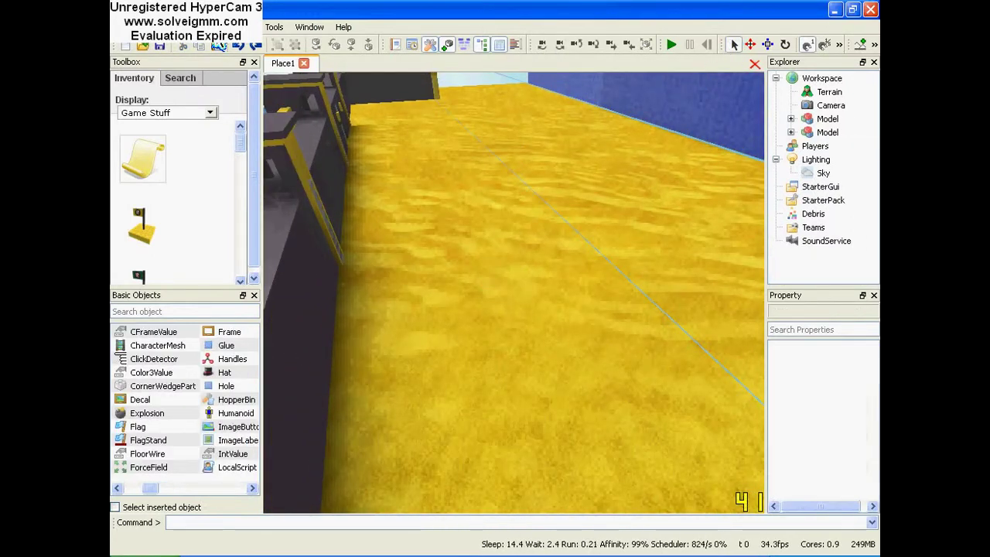
left_click(211, 32)
left_click(207, 28)
left_click(157, 116)
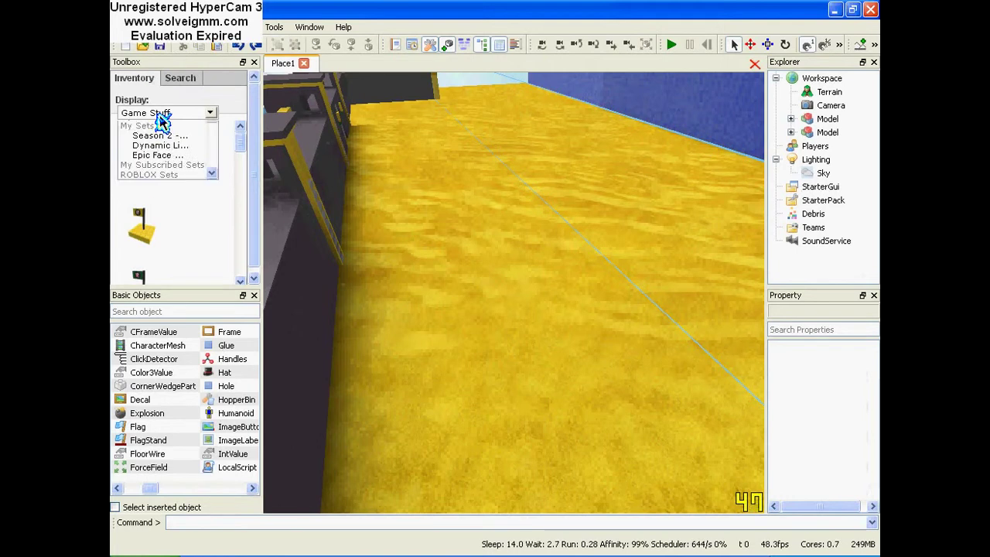
left_click(145, 85)
left_click(163, 113)
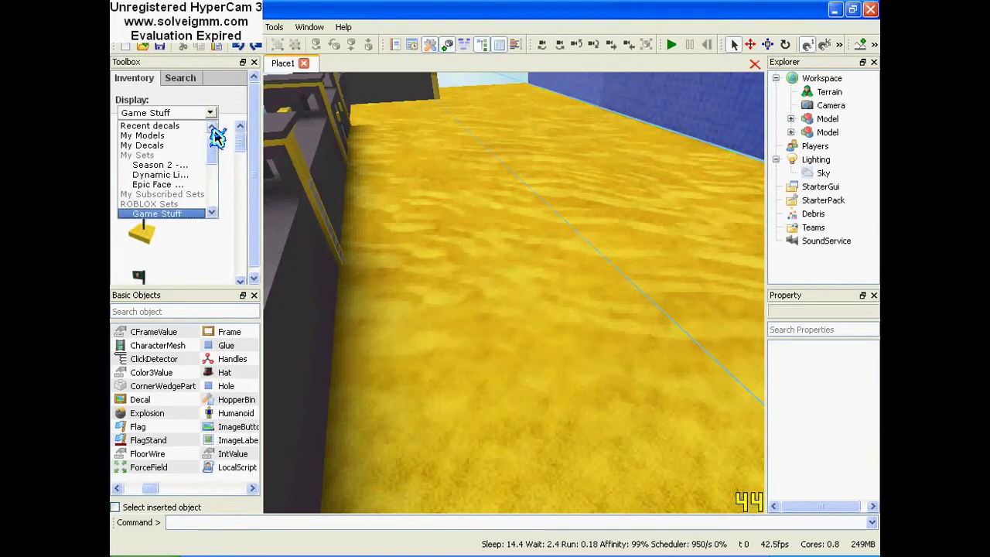
left_click(184, 218)
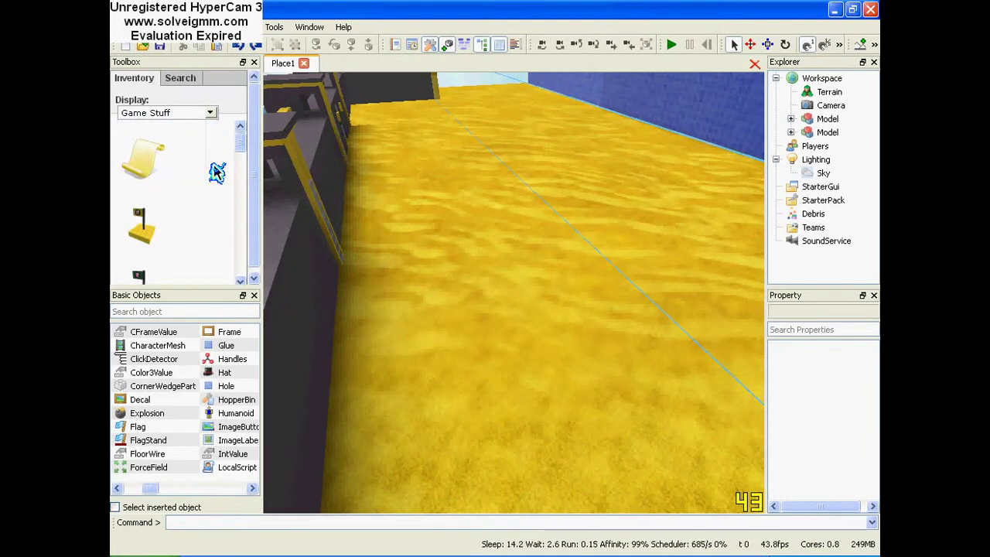
left_click_drag(242, 148, 240, 219)
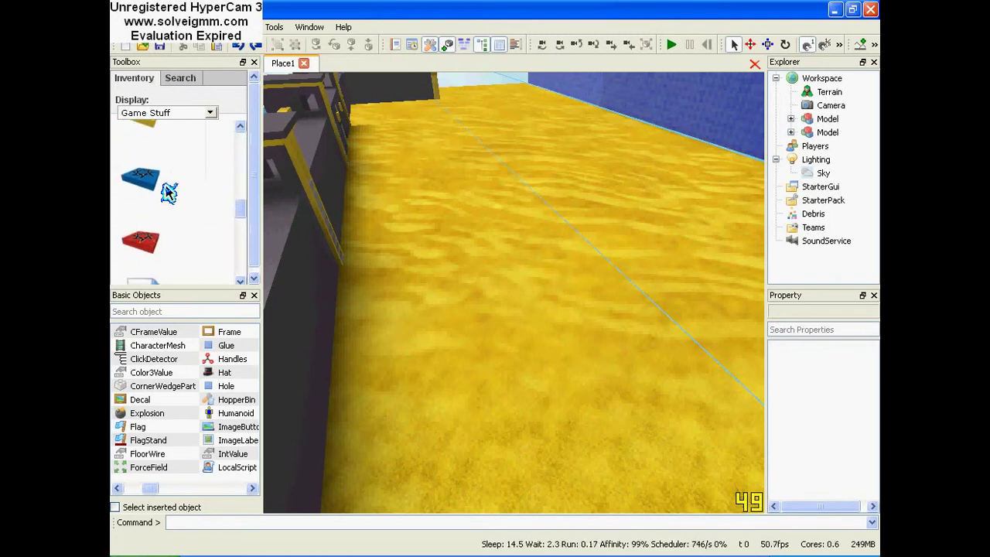
- Insert the blue spawn pad and place it on the sand in a corner beside the blue outer wall
right_click_drag(469, 294, 495, 299)
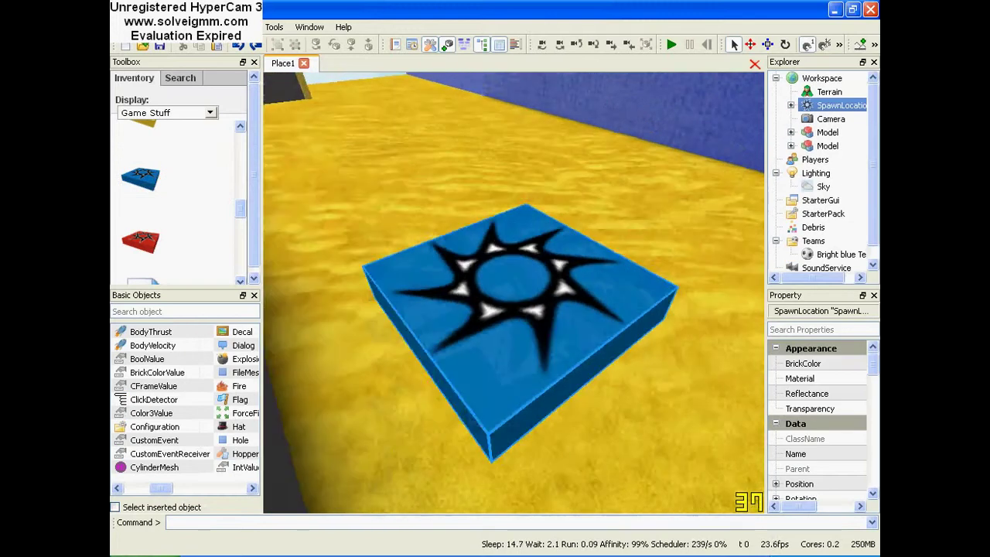
scroll(495, 300, "down", 5)
scroll(498, 276, "down", 3)
right_click_drag(495, 194, 454, 200)
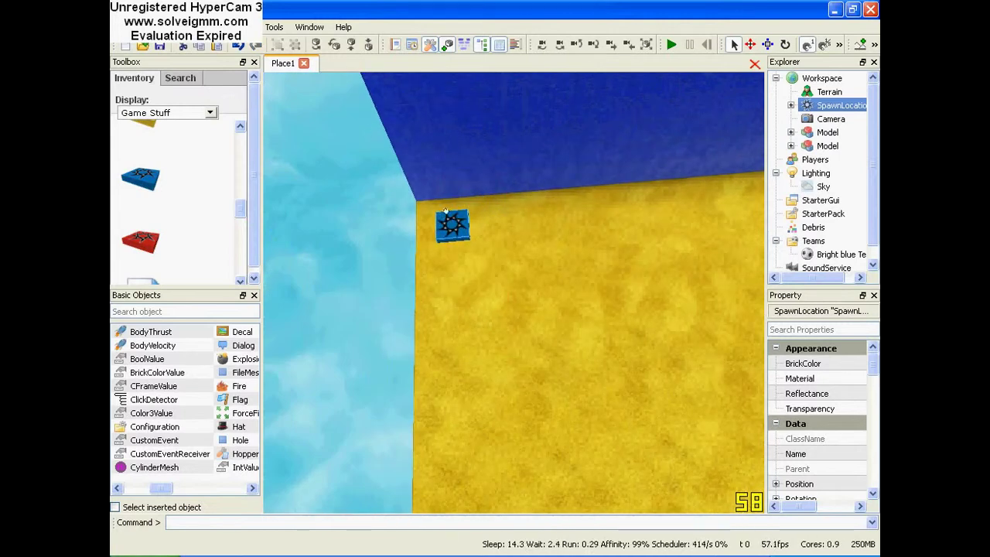
- Undo the insertion of the blue spawn pad with its team, and redo it
left_click(828, 256)
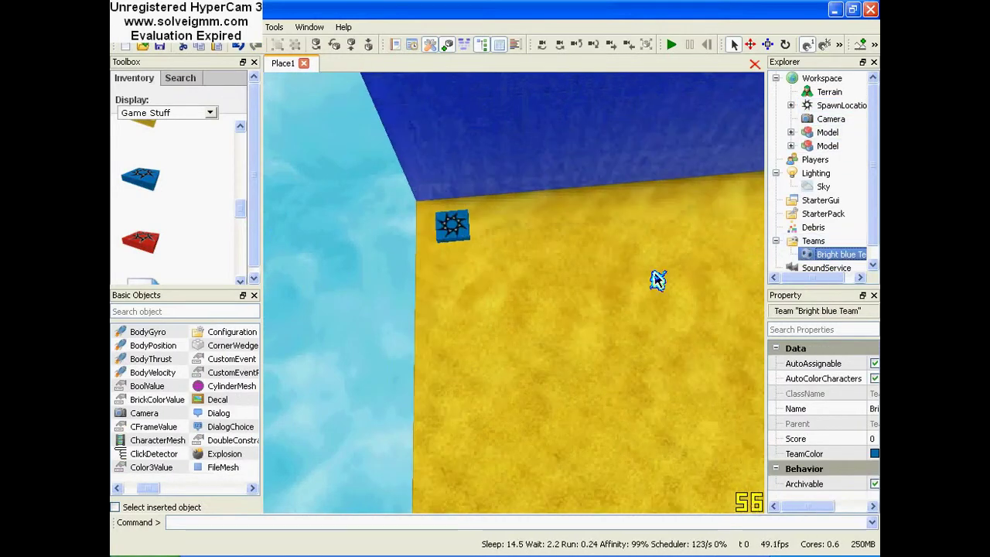
scroll(820, 234, "down", 1)
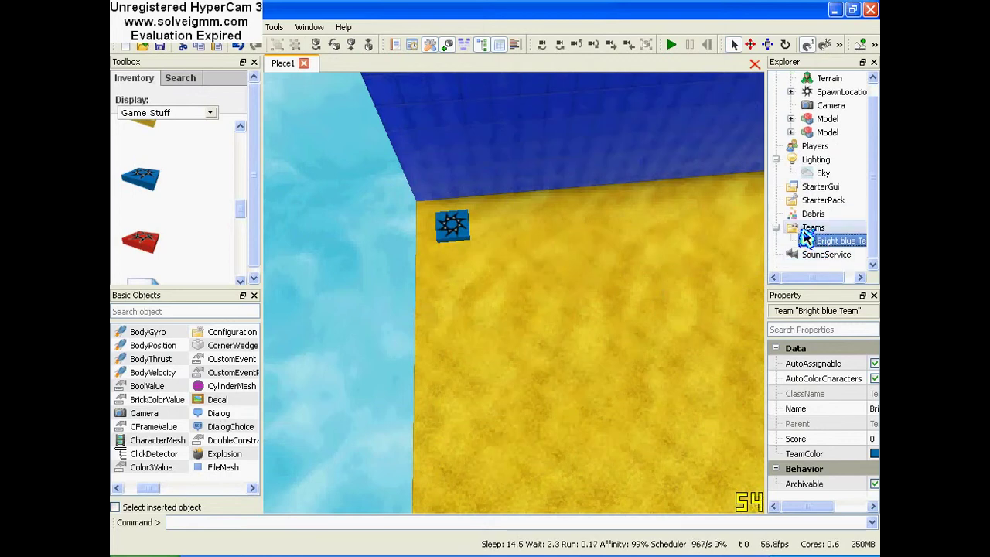
left_click(239, 50)
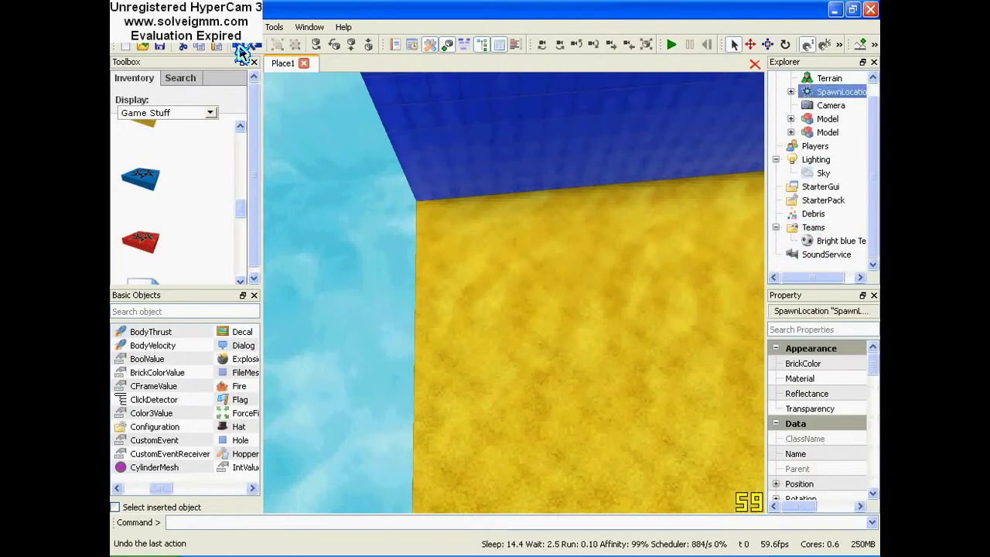
left_click(240, 49)
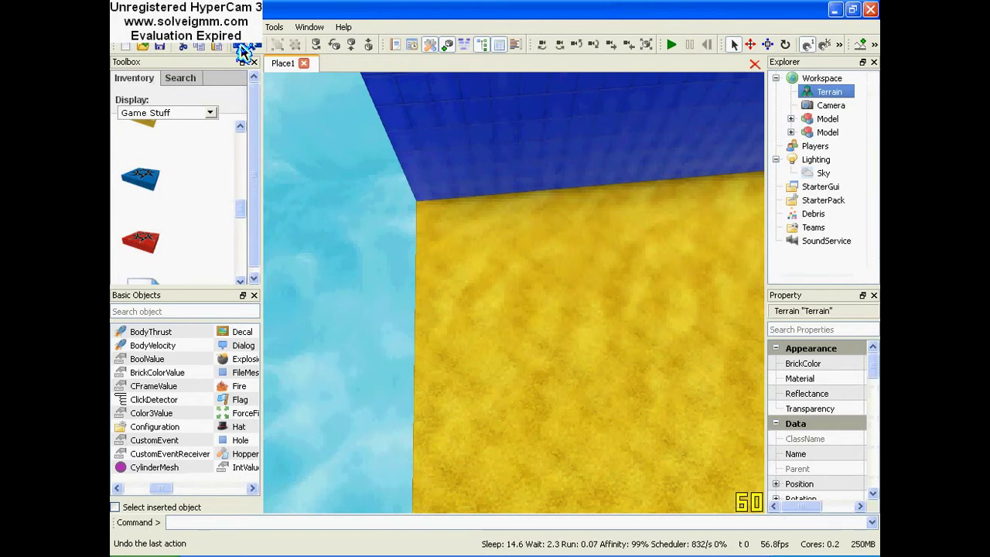
right_click_drag(464, 263, 357, 183)
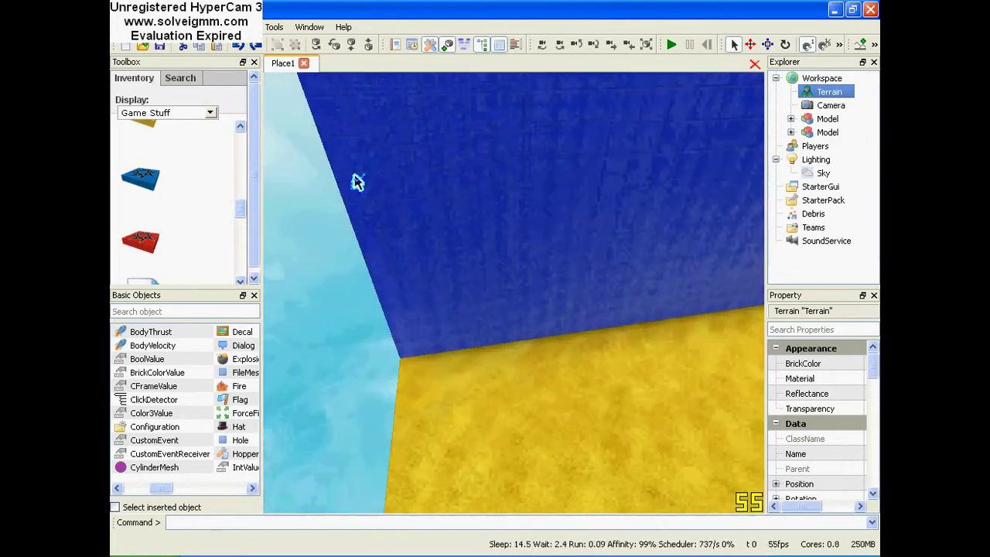
right_click(259, 44)
left_click(251, 44)
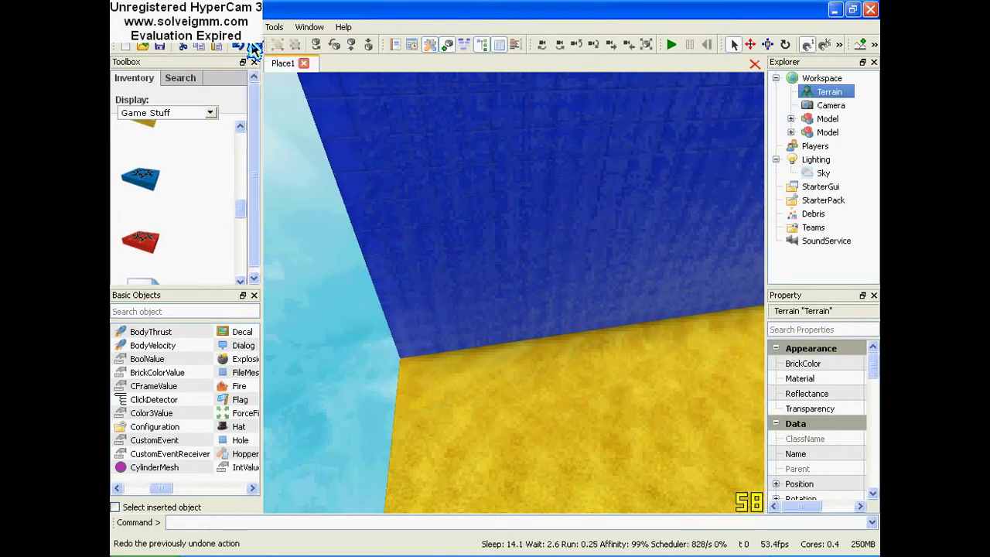
left_click(255, 48)
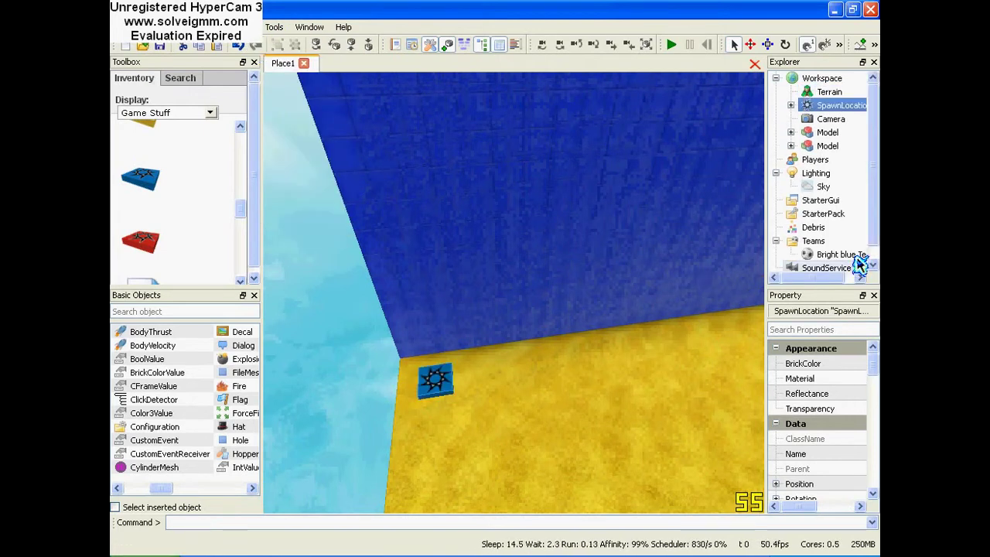
- Rename the Bright blue Team as The Blue Team
scroll(856, 260, "down", 1)
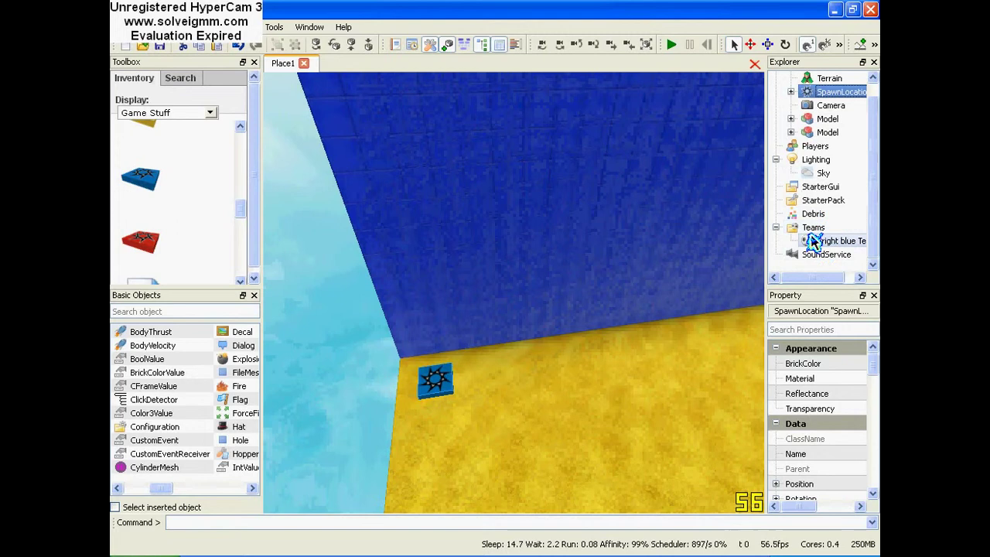
left_click(841, 241)
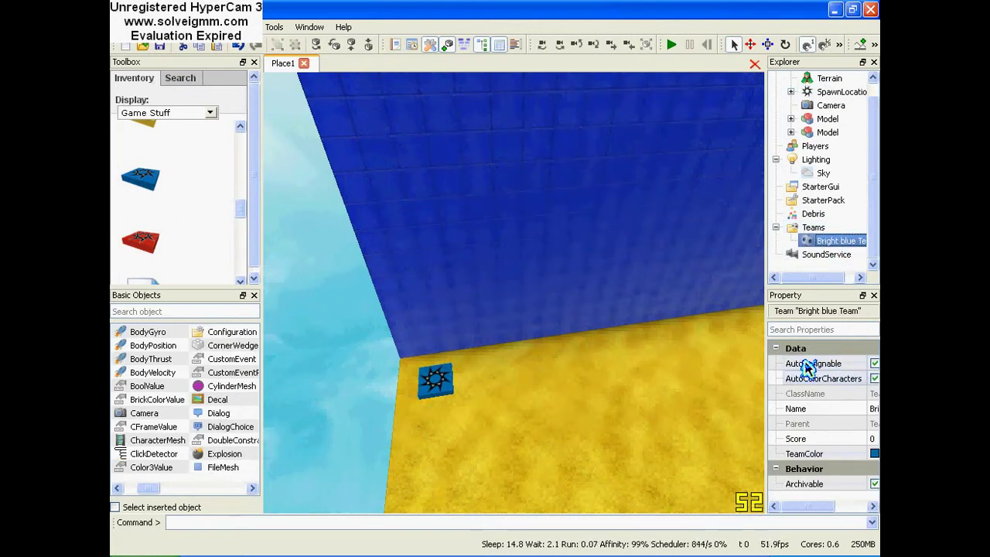
left_click_drag(792, 517, 822, 504)
double_click(855, 410)
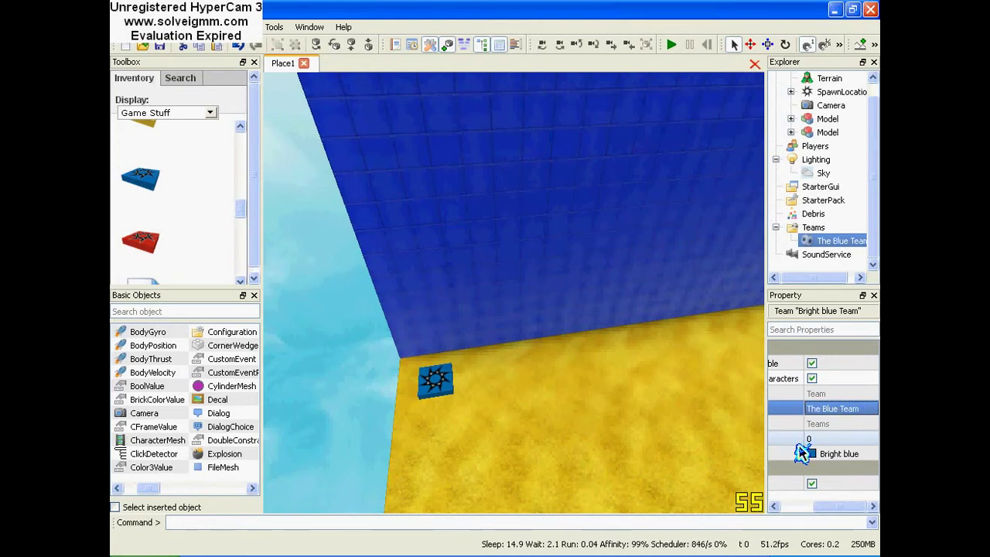
- Set the blue team's TeamColor to Bright blue
mouse_move(828, 505)
left_mouse_down()
mouse_move(793, 492)
mouse_move(816, 495)
mouse_move(800, 503)
mouse_move(831, 497)
left_mouse_up()
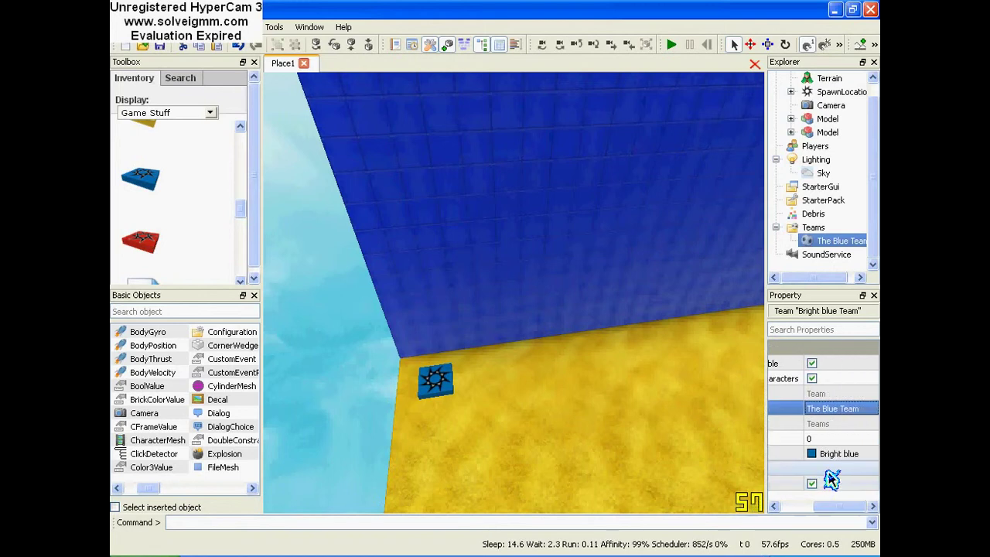
left_click(838, 455)
left_click(871, 454)
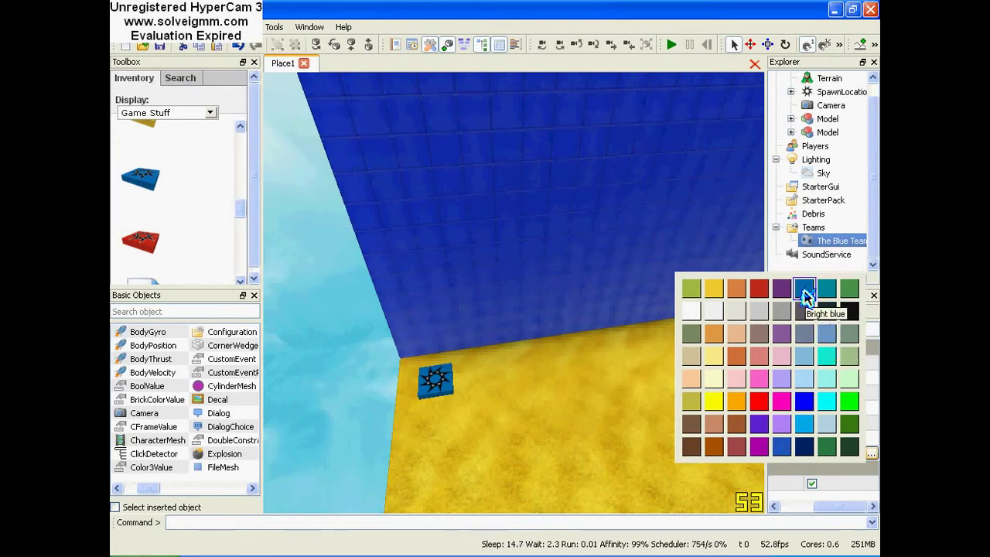
left_click(805, 288)
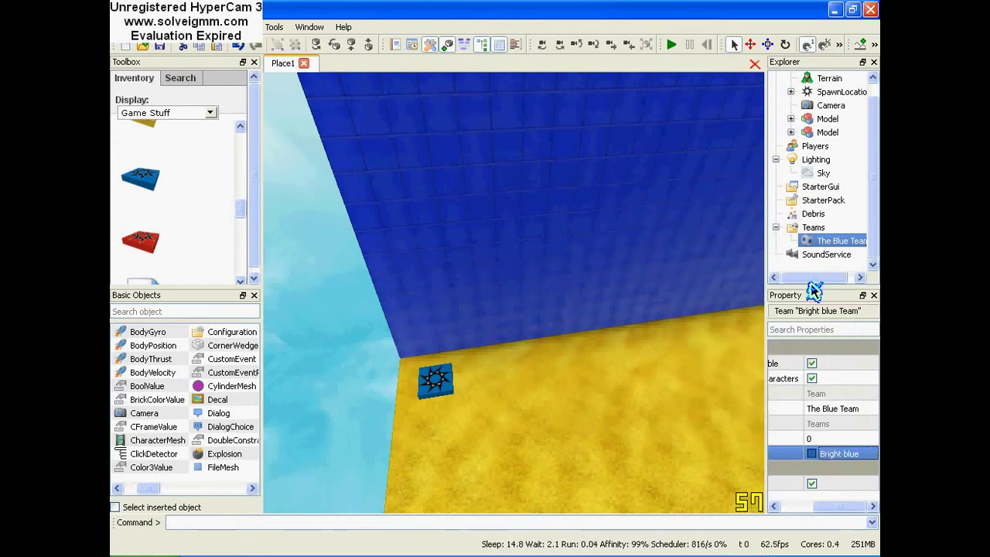
- Check the BrickColor of the blue spawn pad in the corner beside the blue outer wall
left_click(429, 372)
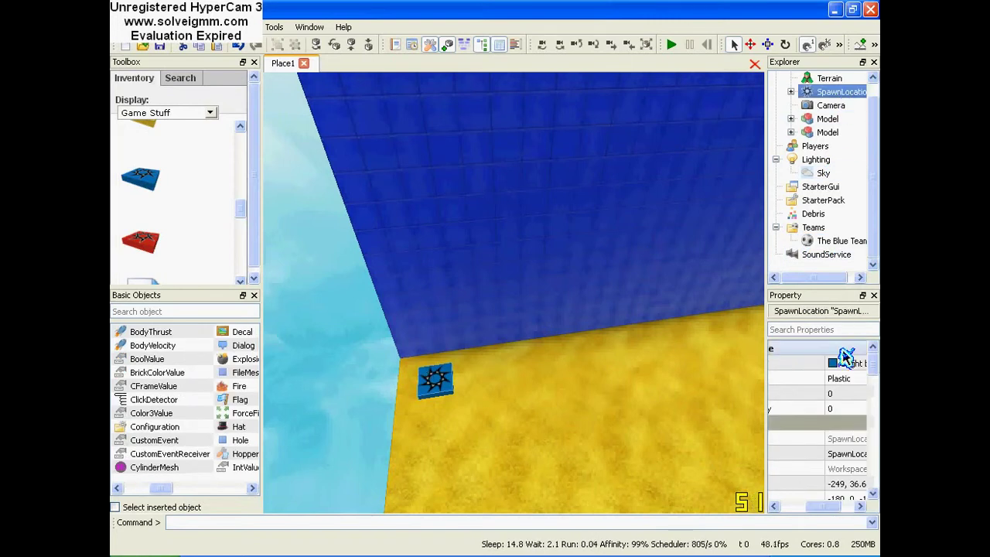
left_click(849, 366)
left_click(732, 366)
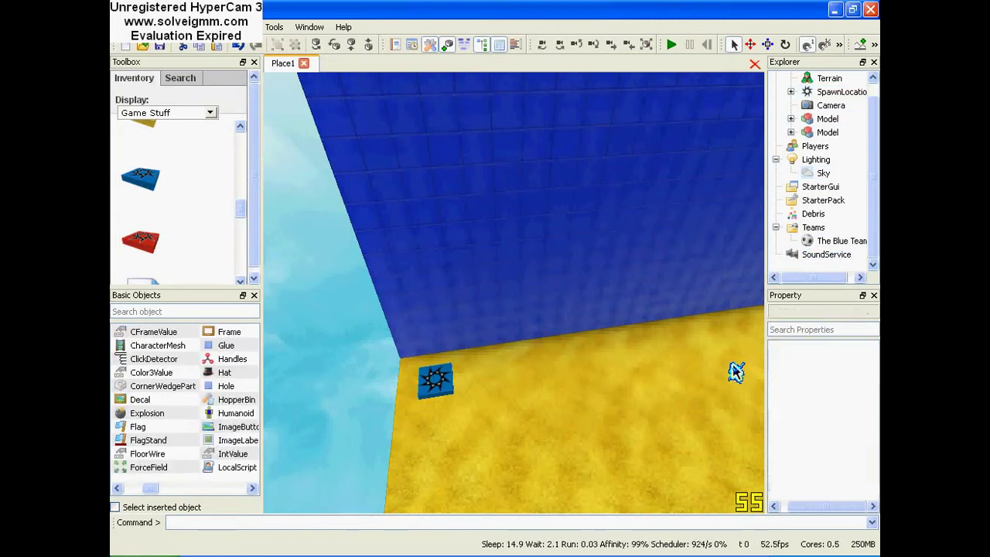
- Insert a second blue spawn pad and place it on the sand in the opposite corner beside the blue outer wall
right_click_drag(673, 345, 329, 249)
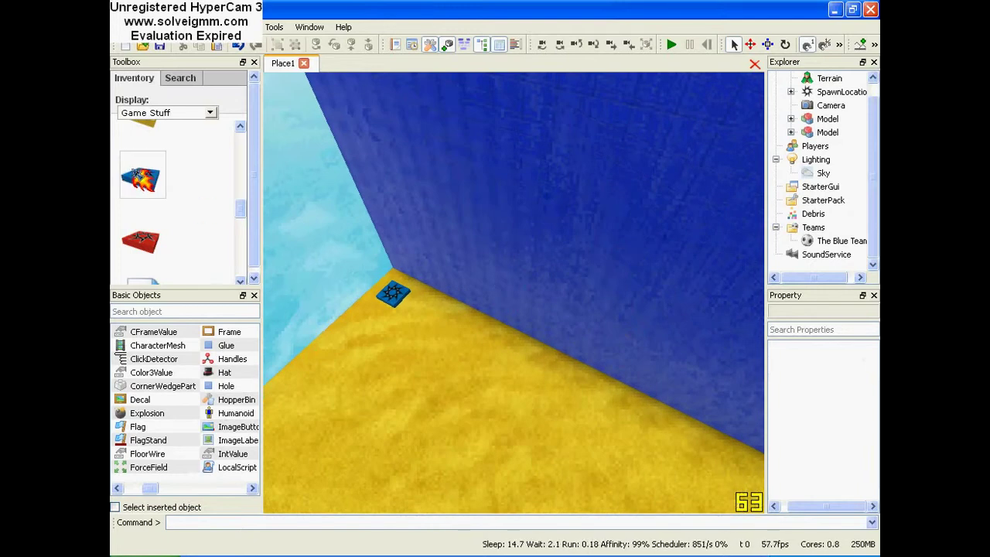
left_click_drag(134, 171, 529, 342)
right_click_drag(525, 337, 529, 342)
left_click_drag(529, 342, 532, 352)
right_click_drag(529, 341, 533, 352)
left_click_drag(533, 353, 538, 357)
right_click_drag(533, 353, 538, 356)
left_click_drag(538, 356, 539, 356)
right_click_drag(538, 357, 540, 356)
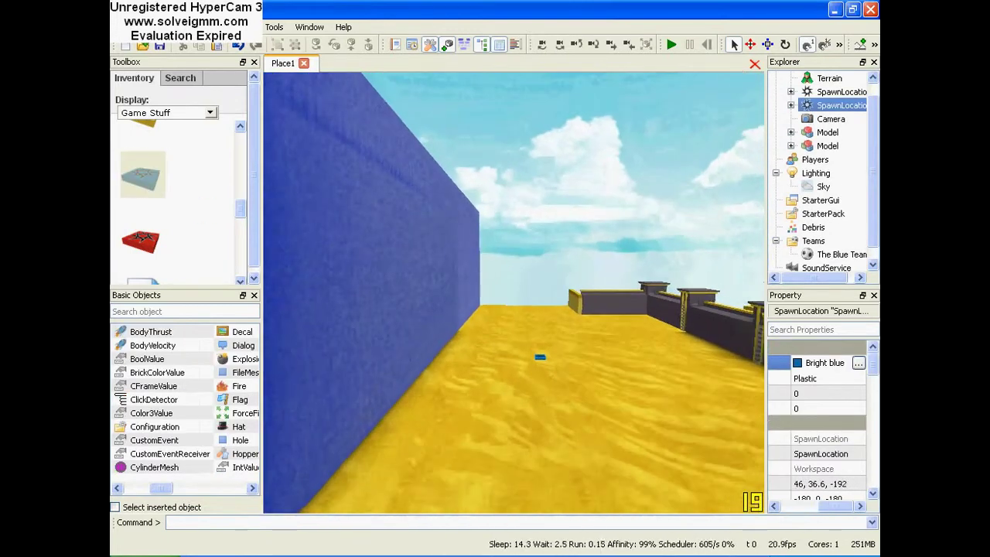
left_click_drag(540, 356, 539, 356)
right_click_drag(539, 356, 539, 356)
key("w")
left_click_drag(539, 356, 487, 341)
right_click_drag(497, 317, 487, 341)
left_click_drag(487, 340, 489, 340)
right_click_drag(487, 340, 489, 341)
left_click_drag(489, 340, 484, 340)
right_click_drag(489, 341, 484, 340)
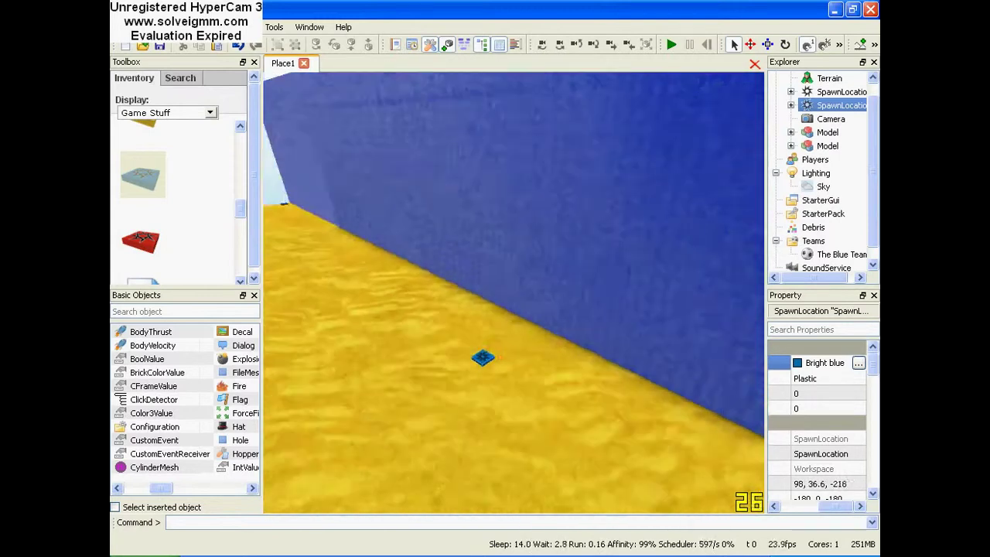
left_click_drag(482, 349, 478, 352)
right_click_drag(483, 350, 478, 352)
left_click_drag(478, 352, 487, 351)
right_click_drag(478, 352, 487, 351)
left_click_drag(488, 351, 484, 318)
right_click_drag(488, 351, 483, 318)
left_click_drag(484, 319, 523, 293)
key("a")
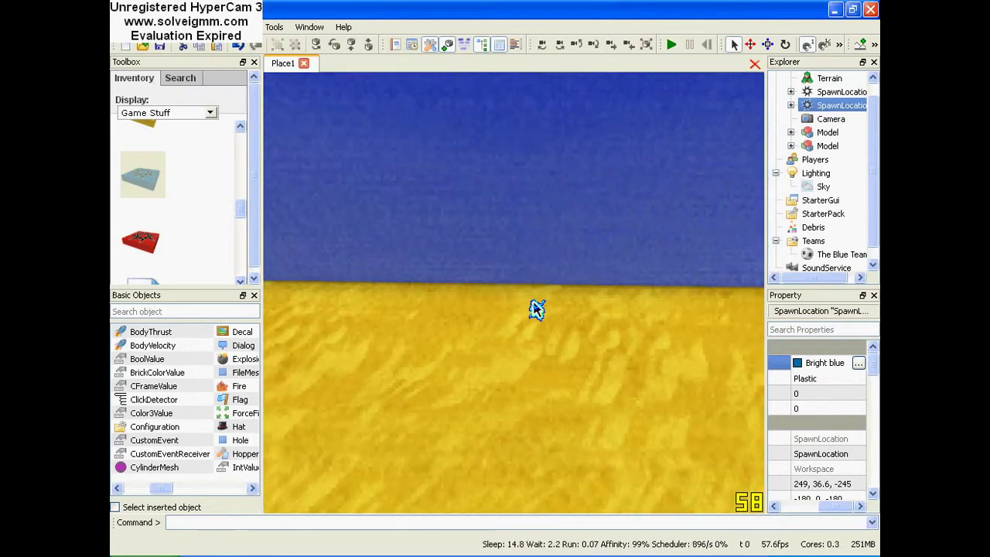
- Insert a third blue spawn pad and move it along the blue outer wall to about the middle of its length
mouse_move(448, 292)
right_mouse_down()
mouse_move(541, 317)
mouse_move(553, 344)
mouse_move(468, 292)
right_mouse_up()
left_click_drag(145, 177, 350, 255)
scroll(349, 255, "down", 4)
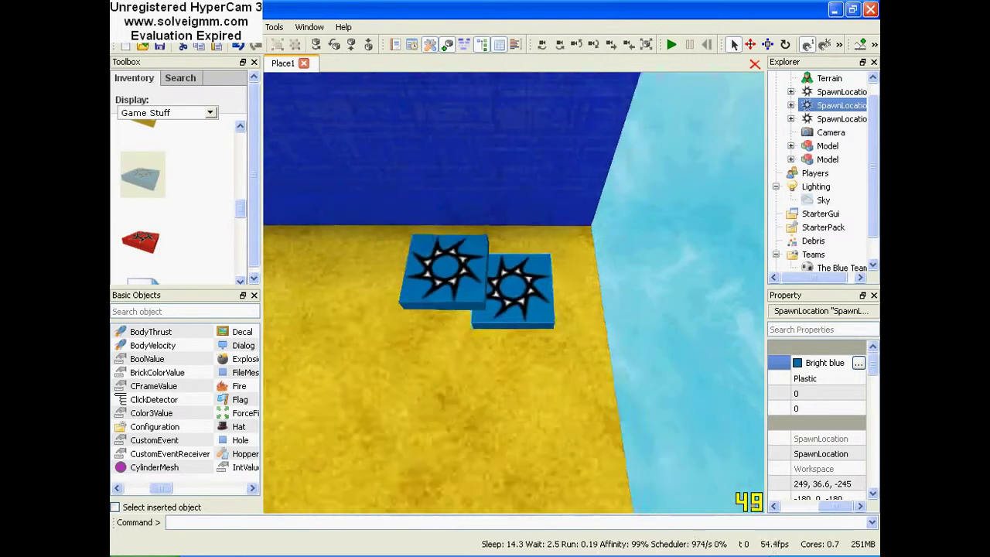
key("a")
left_click(665, 285)
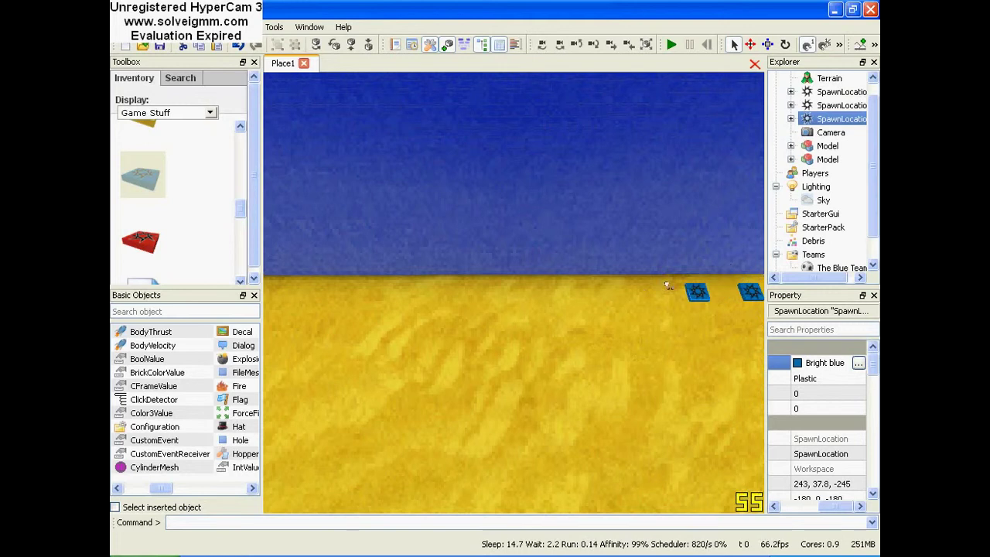
left_click_drag(461, 303, 498, 250)
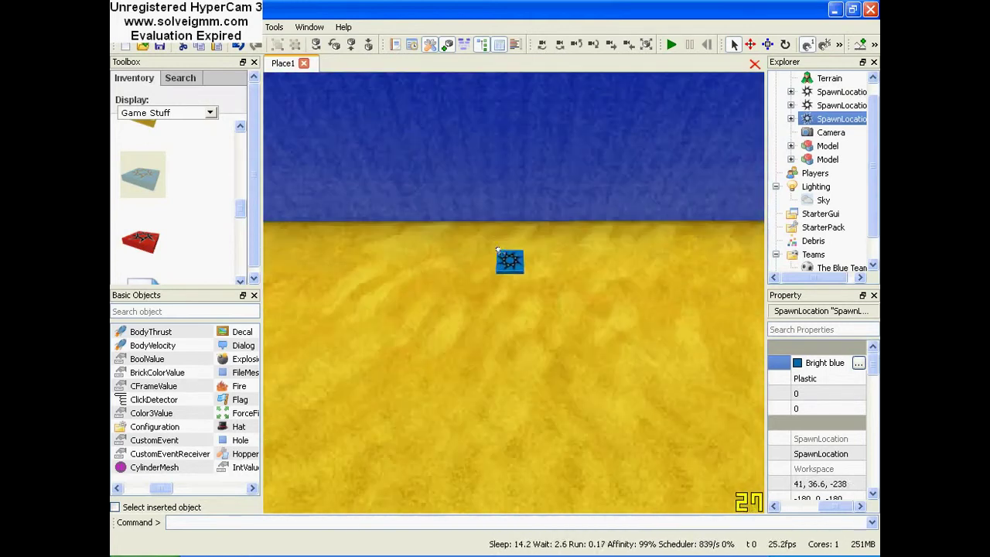
left_click(549, 287)
- Insert two more blue spawn pads on the blue side's sand near the castle wall, one of them in the wall's inner corner
right_click_drag(549, 288, 603, 259)
right_click_drag(394, 251, 459, 242)
key("w")
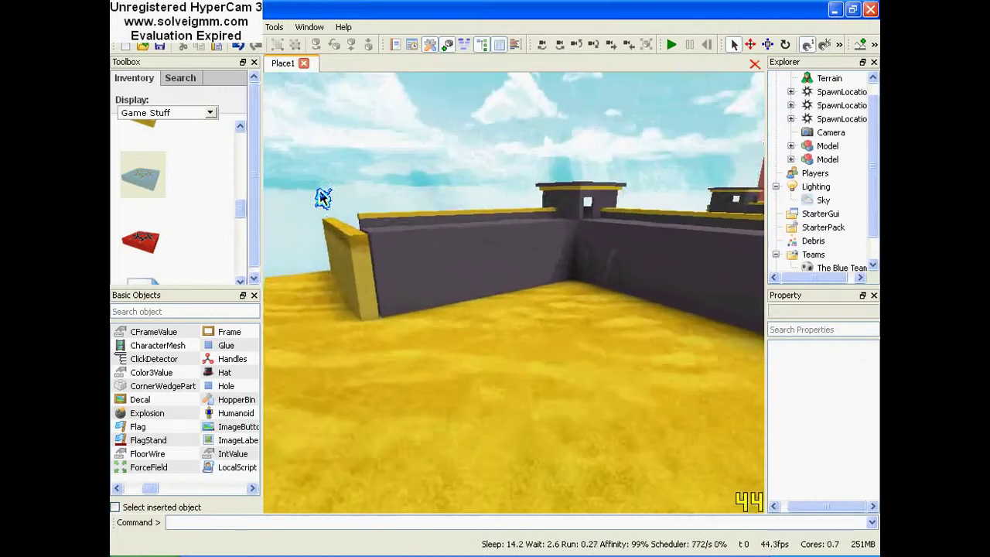
left_click_drag(155, 184, 560, 297)
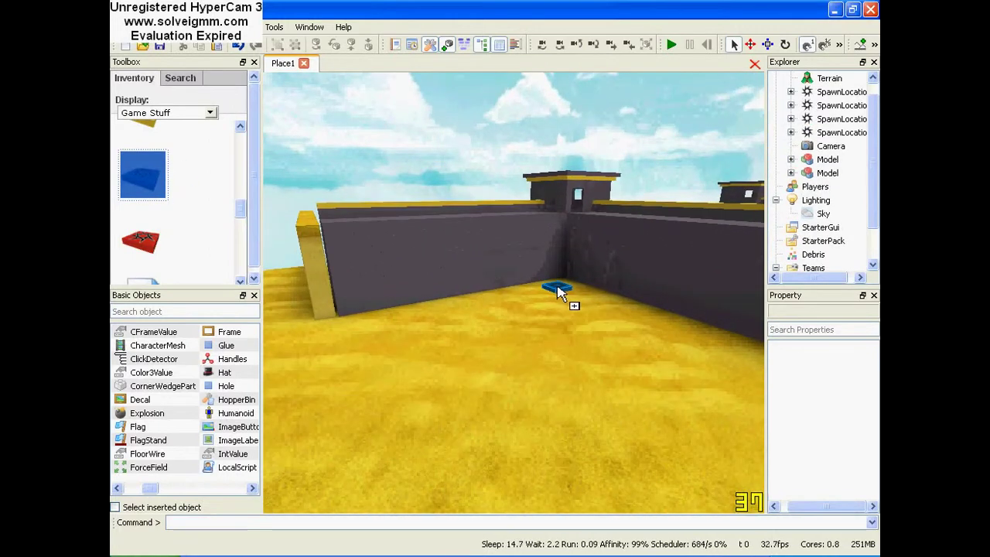
right_click_drag(561, 293, 666, 313)
key("w")
key("w")
left_click_drag(149, 183, 557, 305)
right_click_drag(557, 310, 634, 327)
- Add a new team under Teams and name it The Red Team
left_click_drag(872, 195, 876, 239)
left_click(809, 229)
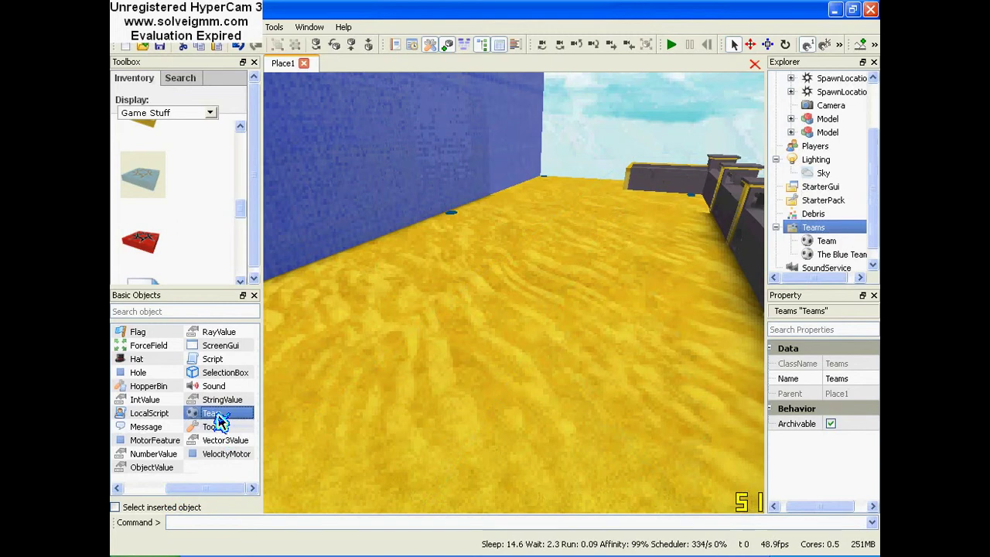
left_click(825, 241)
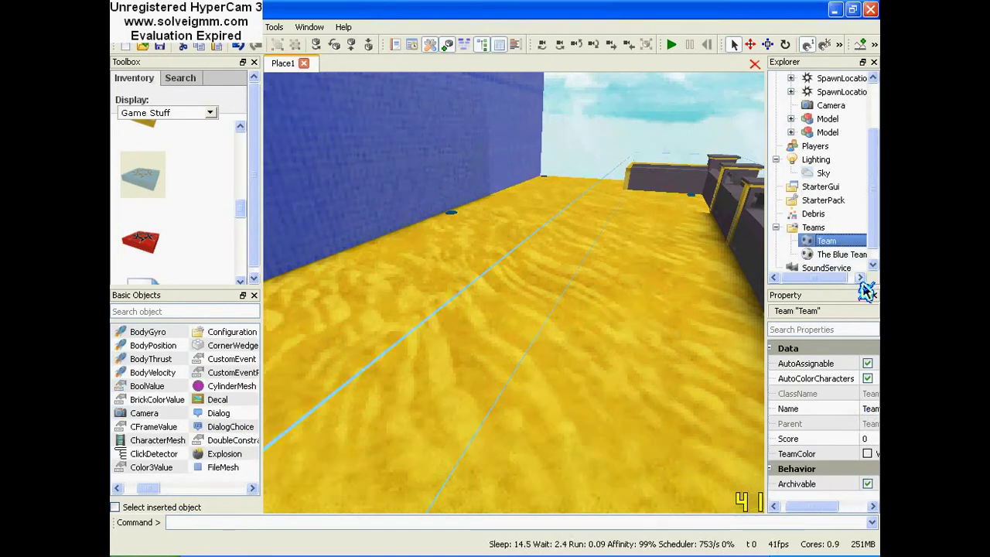
mouse_move(818, 513)
left_mouse_down()
mouse_move(830, 512)
mouse_move(825, 502)
left_mouse_up()
left_click(840, 408)
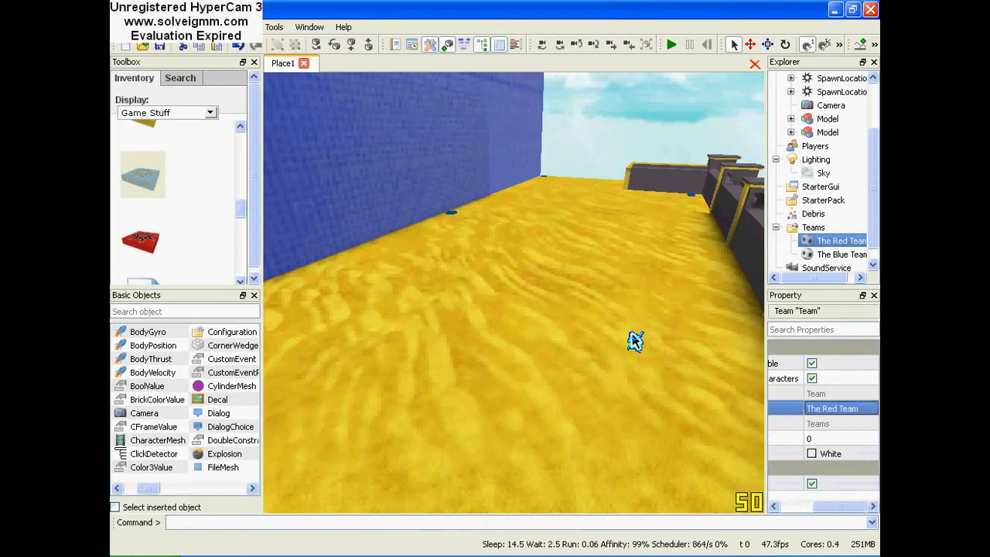
- Set The Red Team's TeamColor to Bright red
right_click_drag(622, 314, 637, 313)
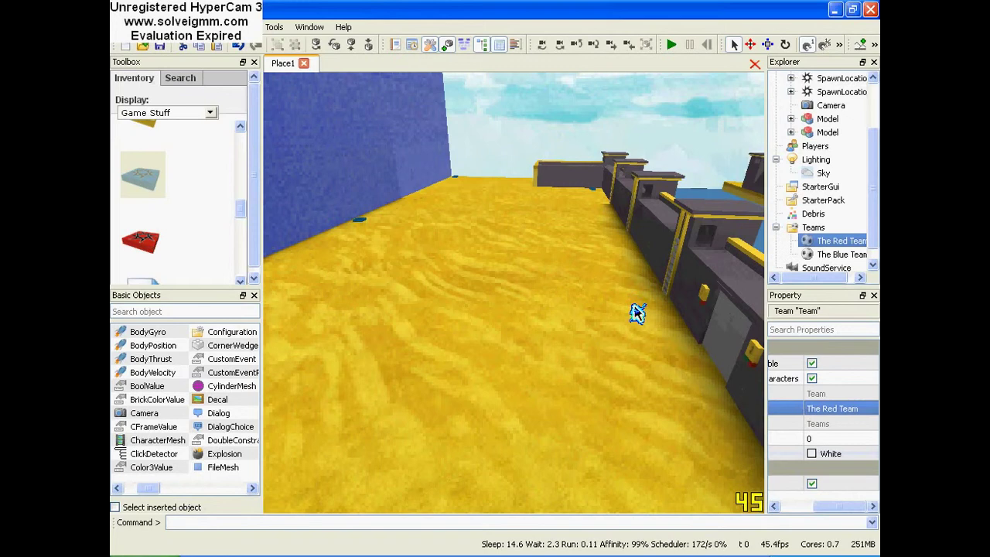
left_click(826, 256)
left_click(839, 241)
left_click(866, 453)
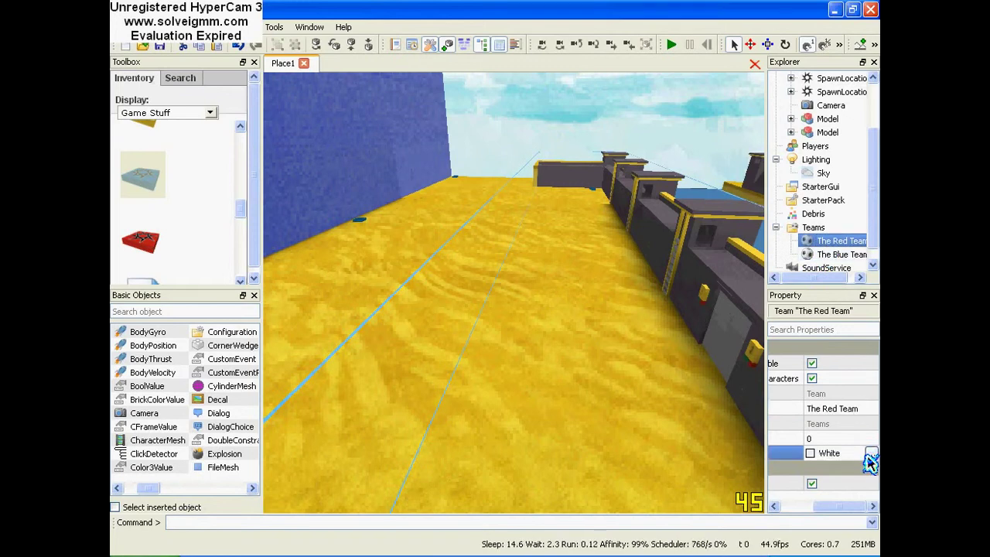
left_click(871, 456)
left_click(757, 289)
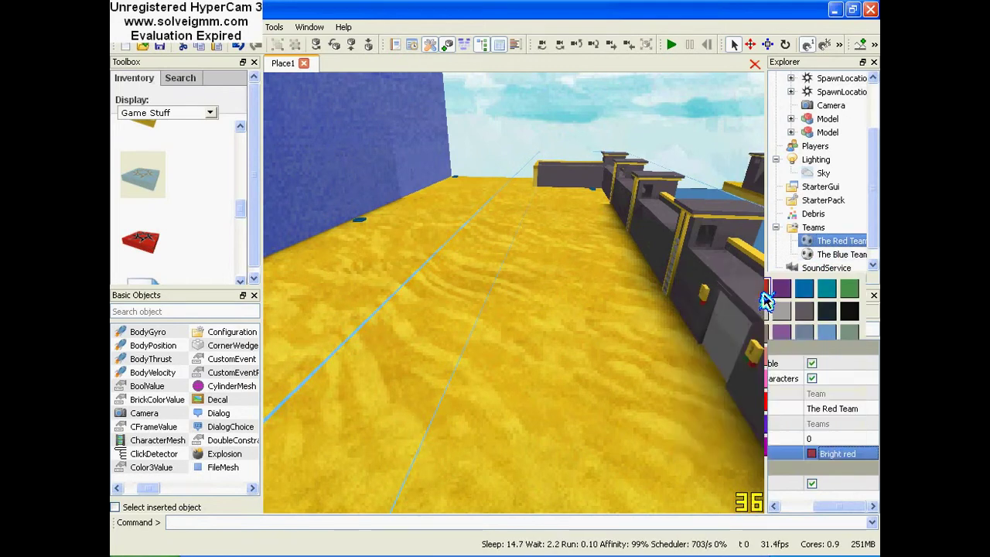
- Insert a red spawn pad and place it on the sand in the inner corner of the red side's castle wall
right_click_drag(507, 342, 619, 309)
key("w")
key("w")
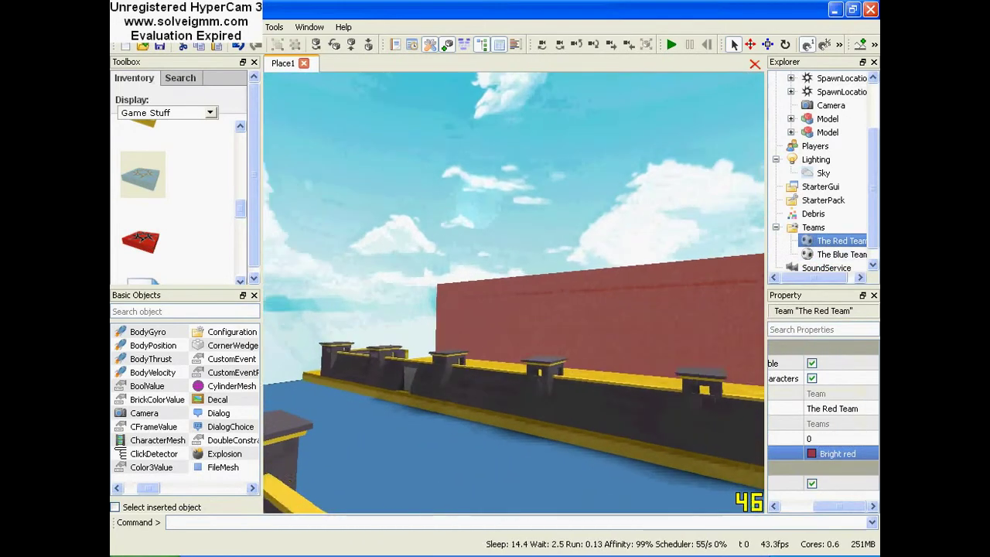
right_click_drag(508, 346, 550, 339)
key("w")
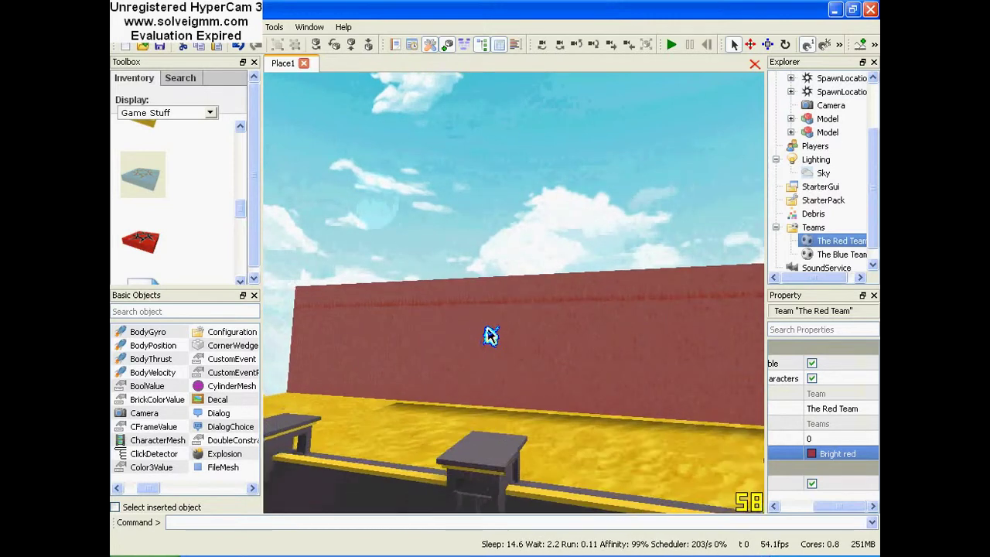
right_click_drag(497, 312, 488, 363)
key("w")
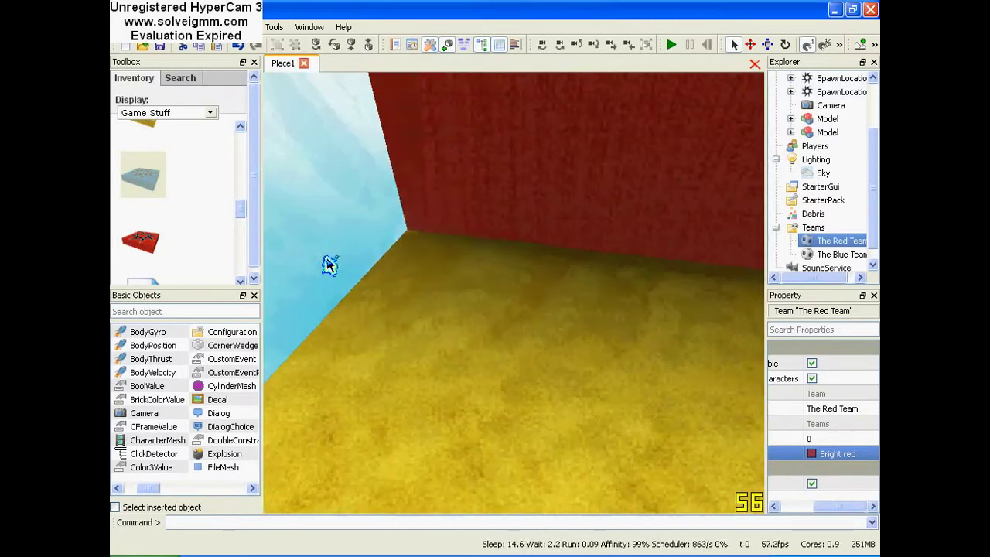
left_click(154, 251)
left_click_drag(413, 262, 470, 264)
right_click_drag(481, 284, 418, 263)
key("w")
scroll(495, 267, "up", 10)
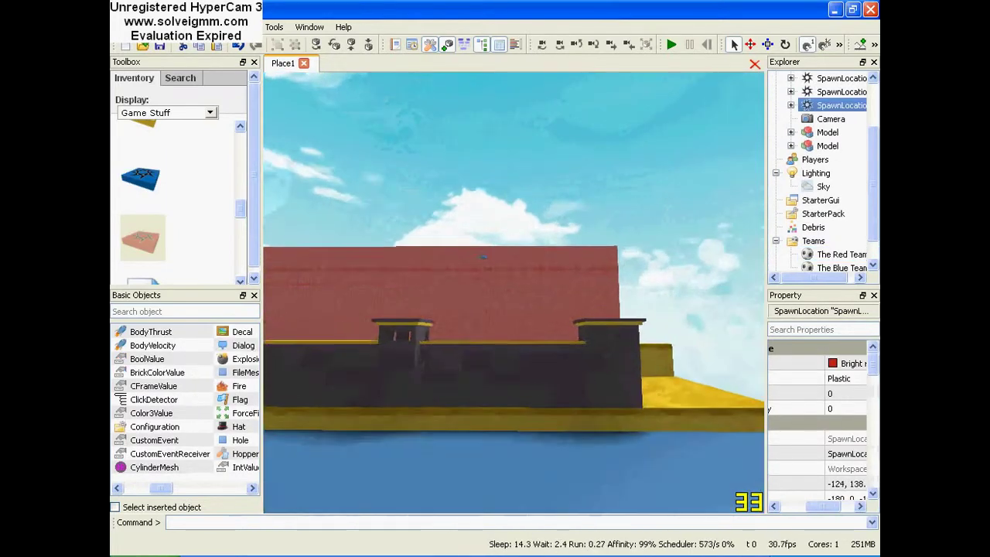
right_click_drag(524, 294, 523, 269)
scroll(537, 290, "up", 3)
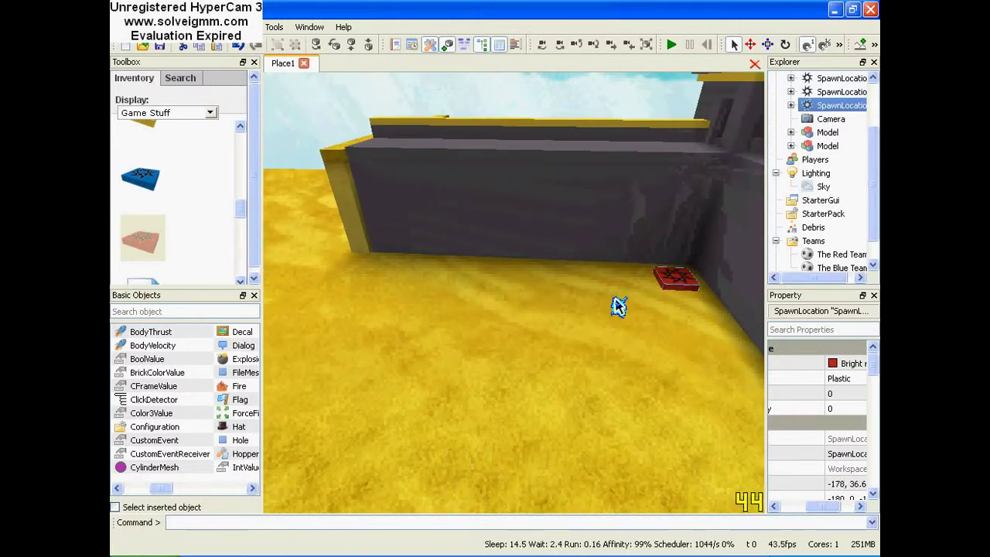
left_click(575, 329)
- Check the properties of the red spawn pad and of The Red Team
scroll(843, 128, "up", 2)
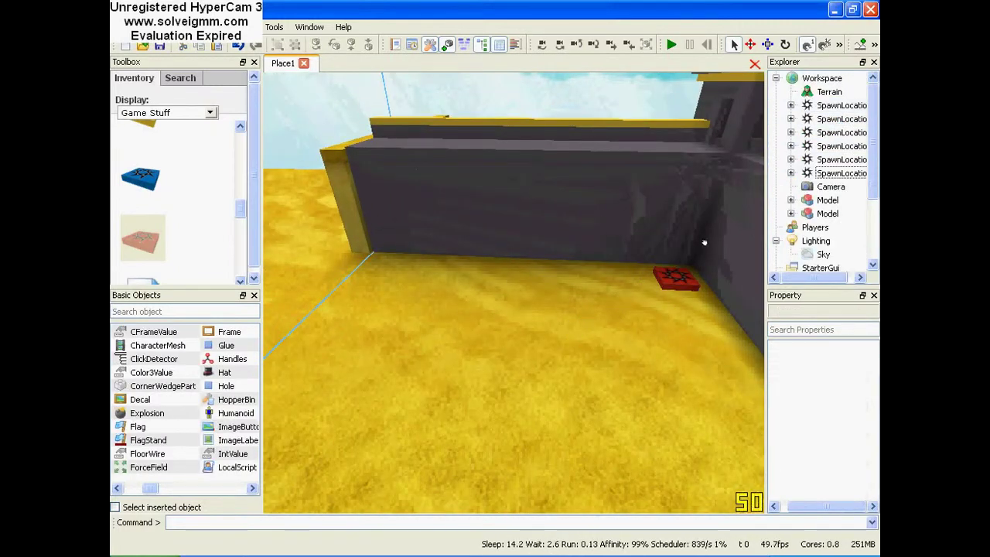
left_click(824, 176)
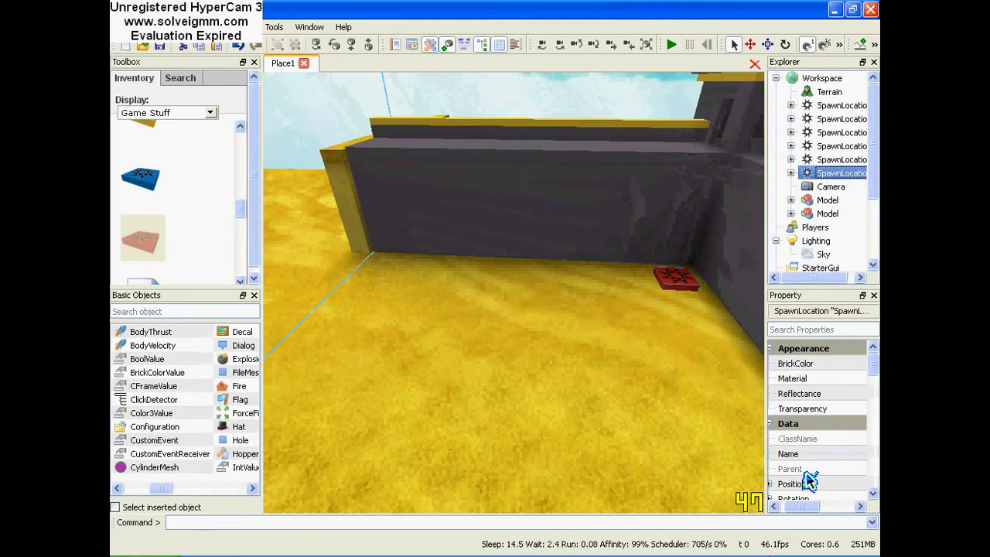
mouse_move(804, 514)
left_mouse_down()
mouse_move(842, 519)
mouse_move(802, 518)
left_mouse_up()
scroll(833, 243, "down", 1)
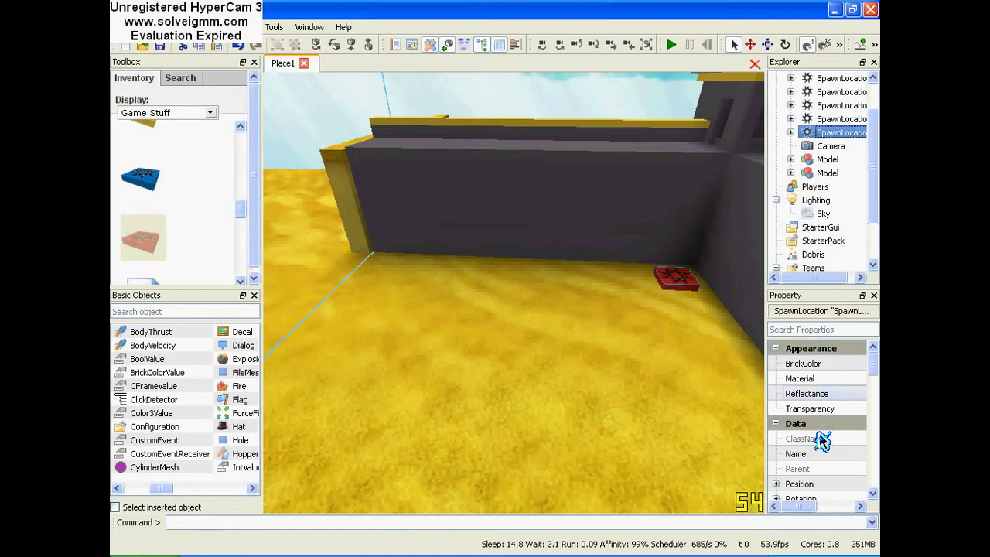
scroll(824, 217, "down", 2)
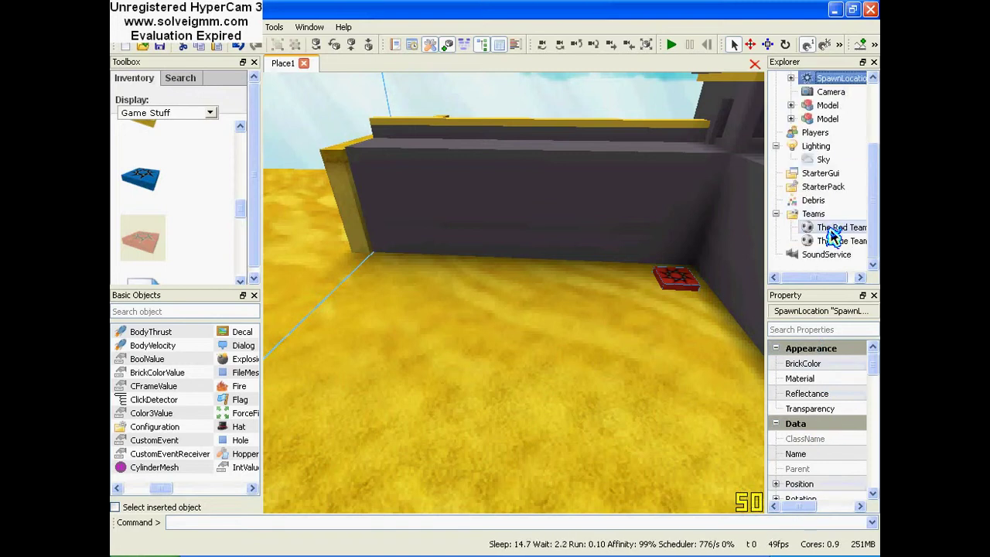
left_click(835, 227)
mouse_move(808, 513)
left_mouse_down()
mouse_move(837, 519)
mouse_move(811, 506)
left_mouse_up()
left_click(351, 194)
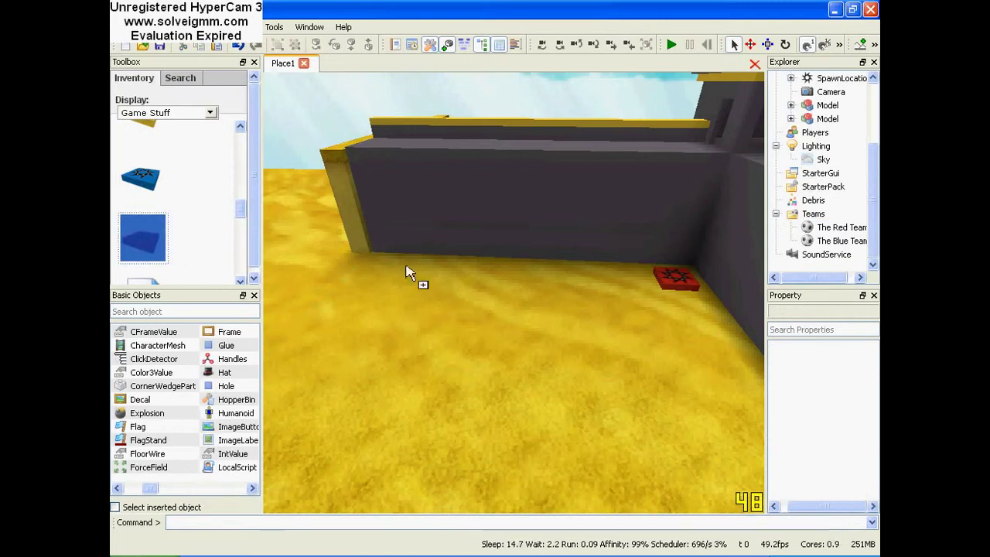
- Insert a second red spawn pad and place it on the sand in the corner beside the red outer wall
left_click_drag(406, 267, 472, 291)
left_click_drag(410, 340, 402, 330)
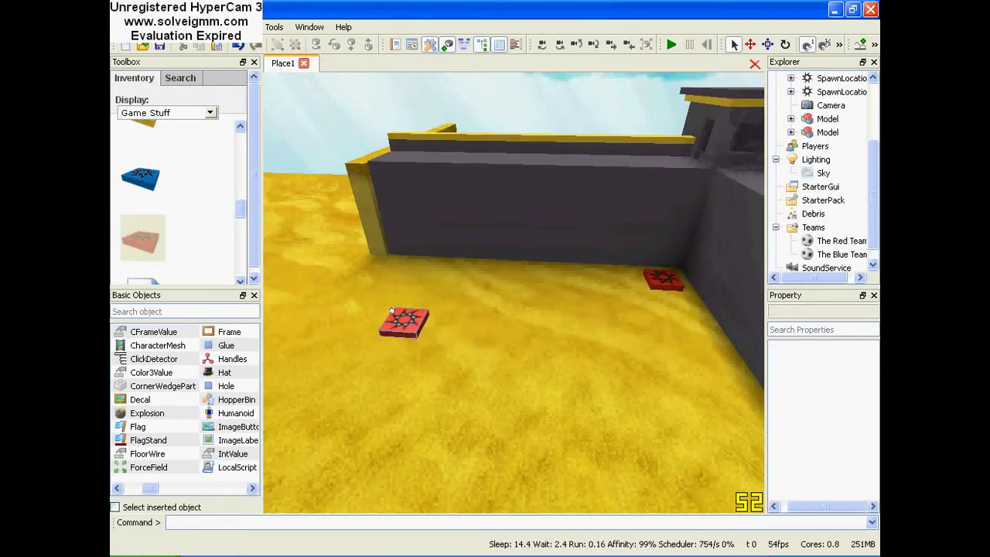
key("w")
right_click_drag(402, 331, 309, 288)
right_click_drag(434, 272, 552, 232)
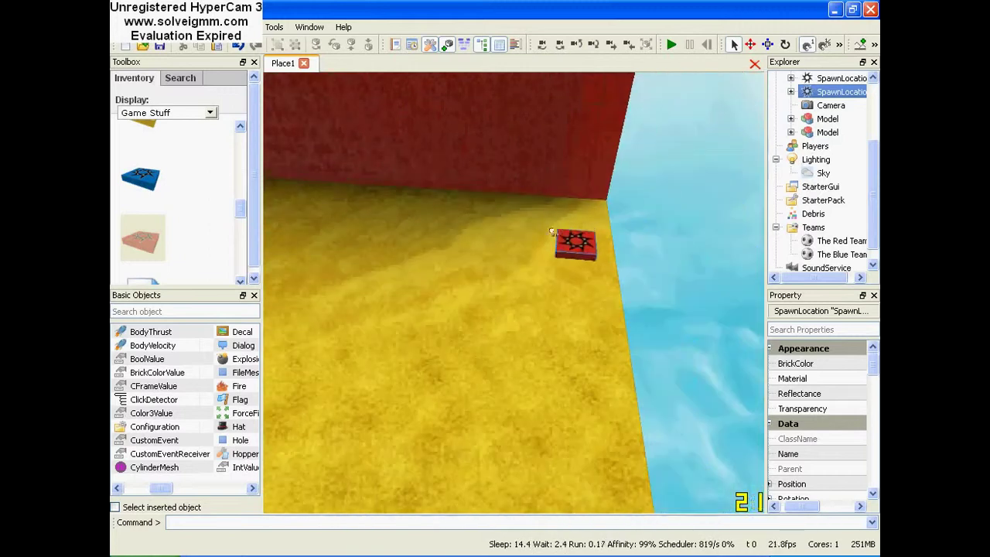
- Insert a third red spawn pad on the sand of the red side
right_click_drag(513, 278, 341, 137)
key("w")
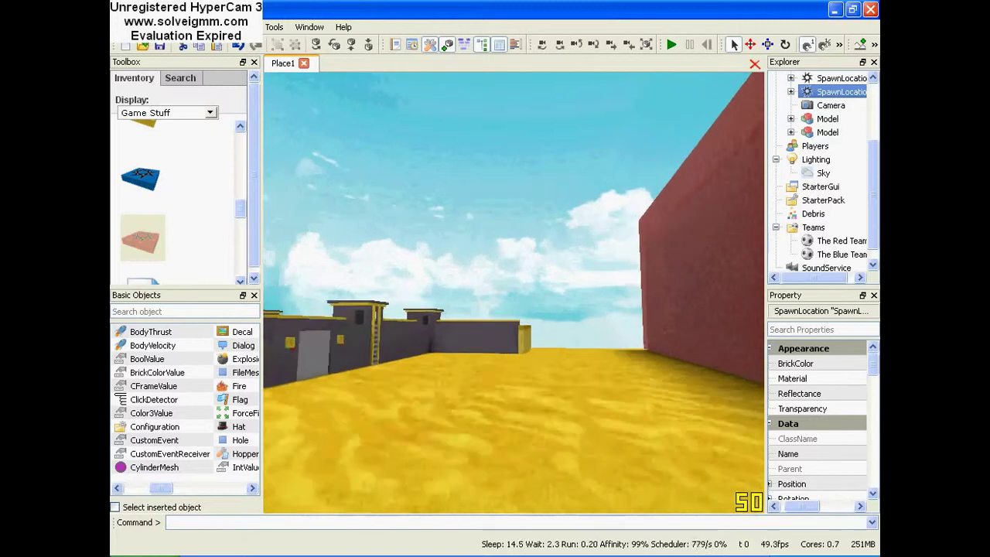
right_click_drag(342, 137, 125, 207)
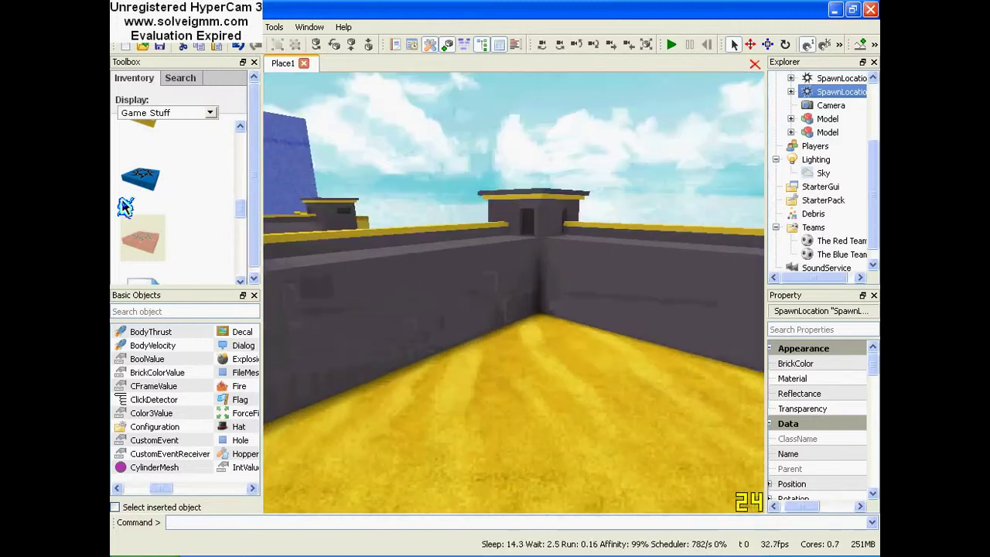
left_click_drag(163, 250, 594, 246)
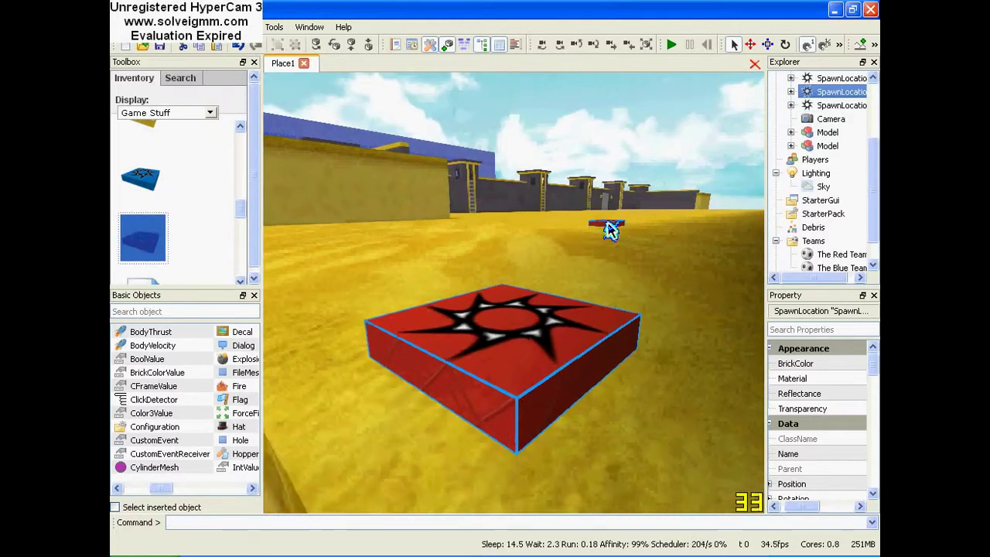
key("w")
right_click_drag(610, 230, 646, 211)
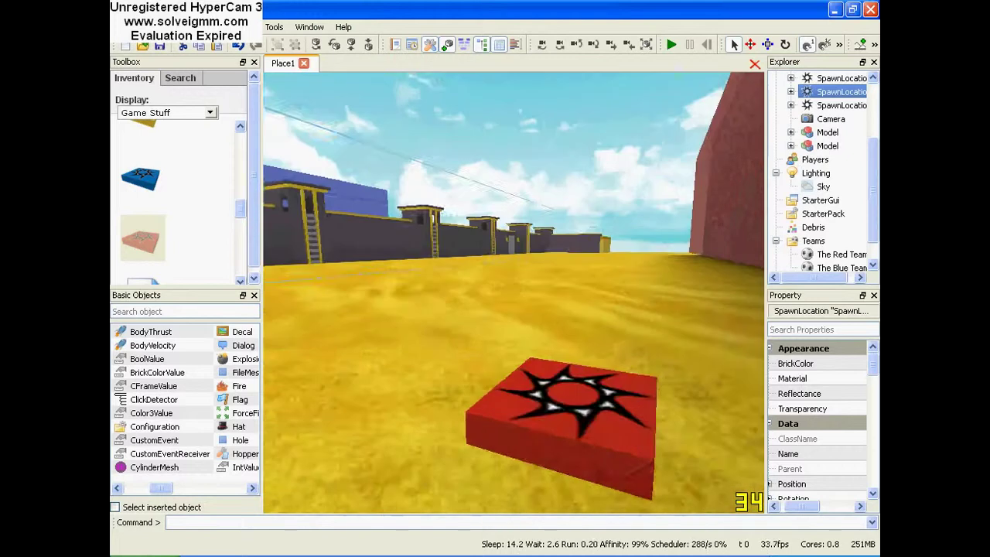
right_click_drag(530, 388, 531, 394)
key("s")
- Move the third red spawn pad farther along the sand of the red side
left_click(520, 328)
key("w")
right_click_drag(519, 328, 520, 259)
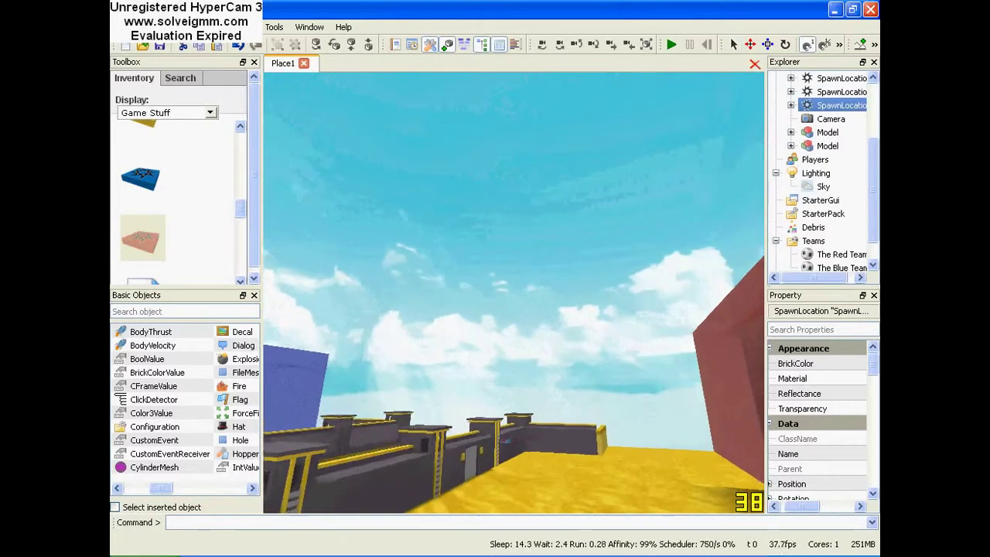
right_click_drag(519, 259, 524, 278)
key("w")
key("w")
right_click_drag(529, 326, 532, 386)
left_click_drag(533, 321, 481, 216)
left_click(541, 283)
- Insert a fourth red spawn pad on the sand in the other corner beside the red outer wall
key("w")
right_click_drag(541, 283, 684, 266)
key("s")
key("w")
right_click_drag(564, 285, 534, 311)
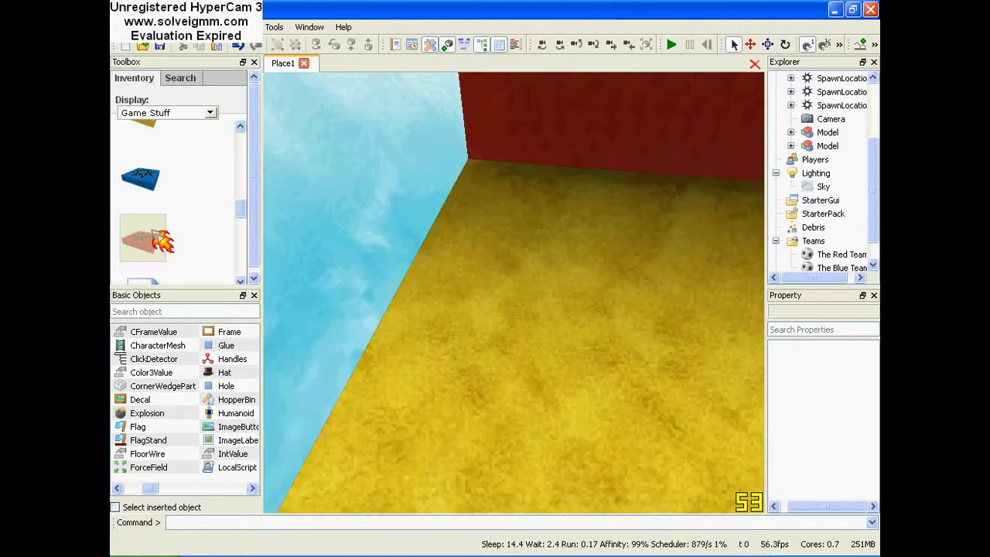
left_click_drag(153, 232, 490, 167)
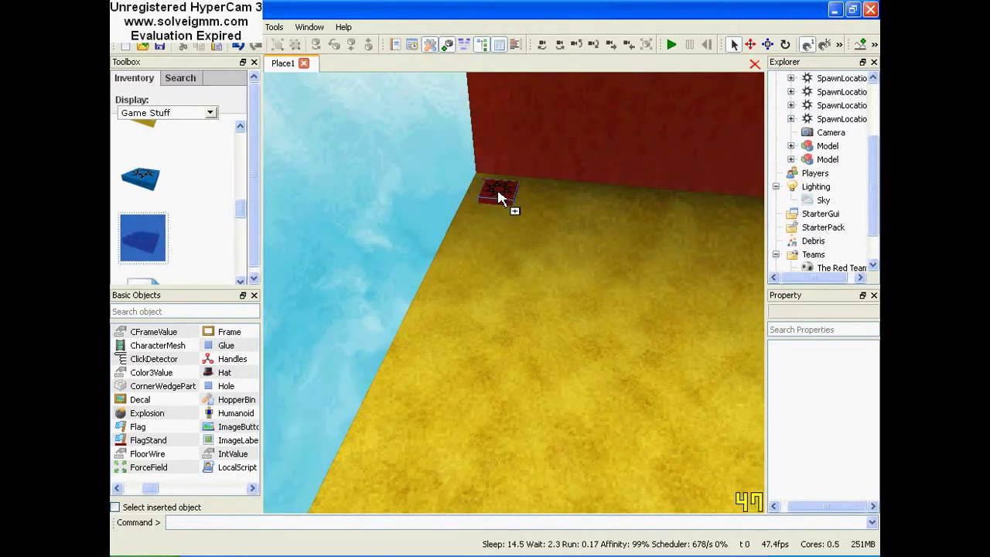
- Insert a fifth red spawn pad on the sand at the foot of the red outer wall, away from the corners
mouse_move(564, 265)
right_mouse_down()
mouse_move(657, 235)
mouse_move(595, 267)
mouse_move(657, 267)
mouse_move(510, 260)
mouse_move(441, 288)
mouse_move(406, 284)
mouse_move(503, 282)
mouse_move(456, 280)
mouse_move(458, 294)
mouse_move(564, 280)
mouse_move(514, 284)
mouse_move(508, 295)
mouse_move(545, 272)
right_mouse_up()
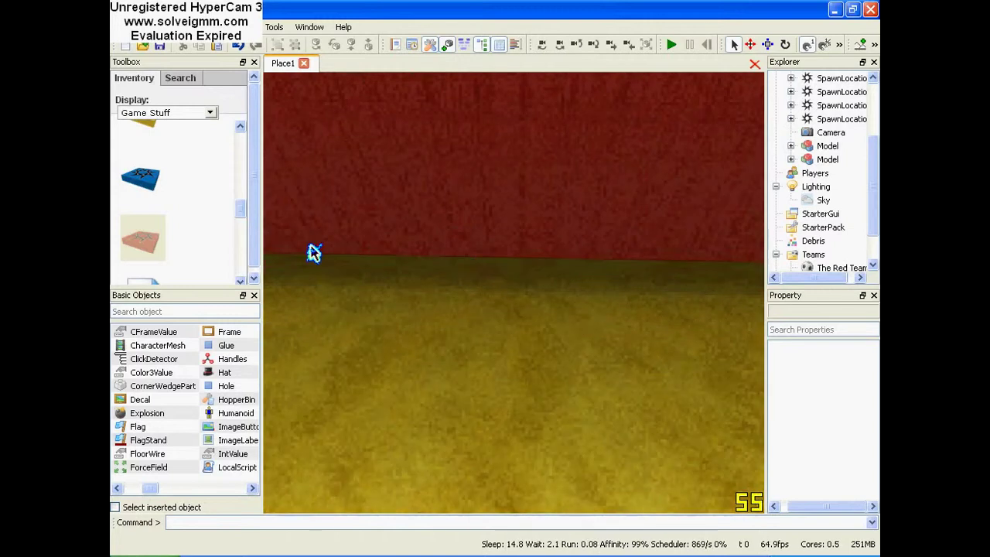
left_click_drag(143, 236, 392, 268)
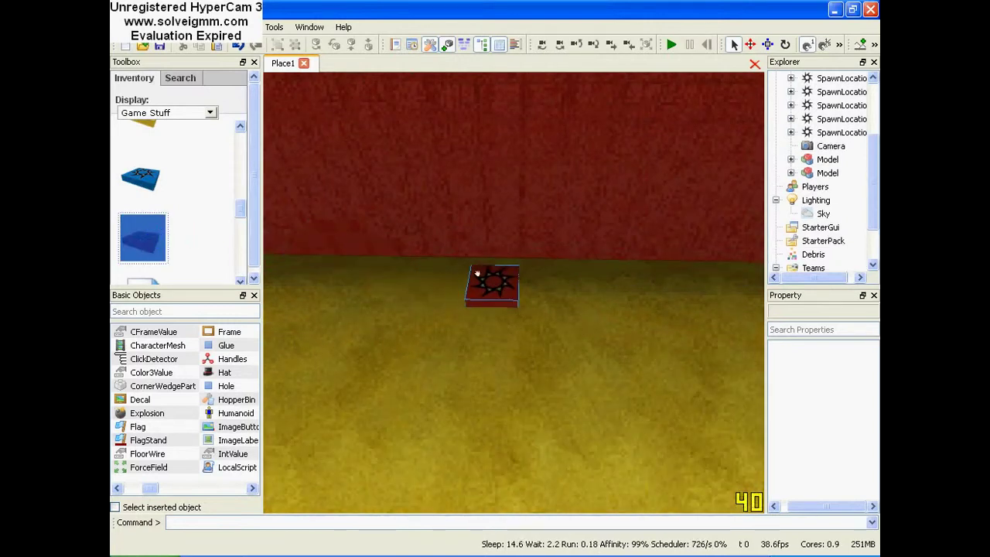
right_click_drag(495, 286, 390, 264)
key("w")
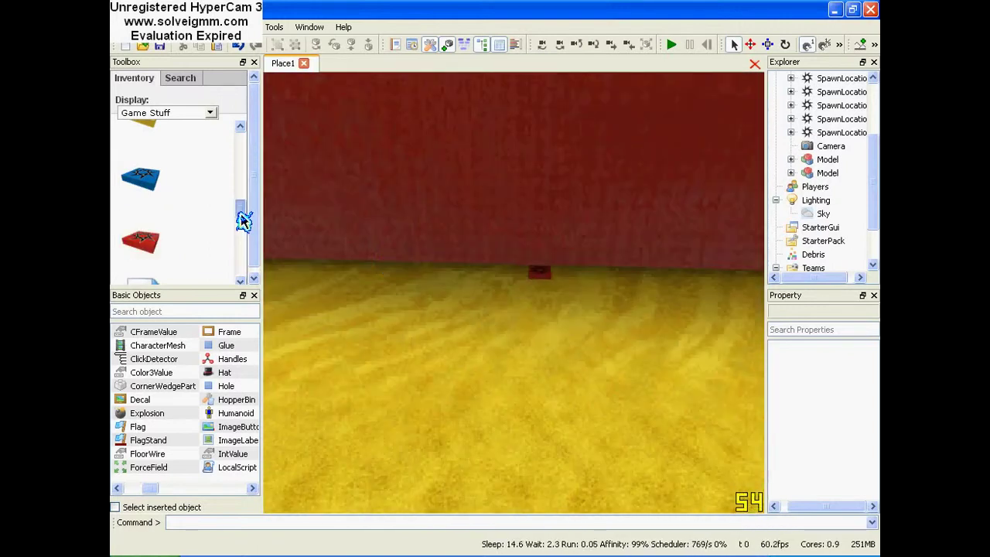
- Find the red flag stand in the Game Stuff collection and insert it on the sand near the red outer wall
left_click_drag(242, 220, 243, 247)
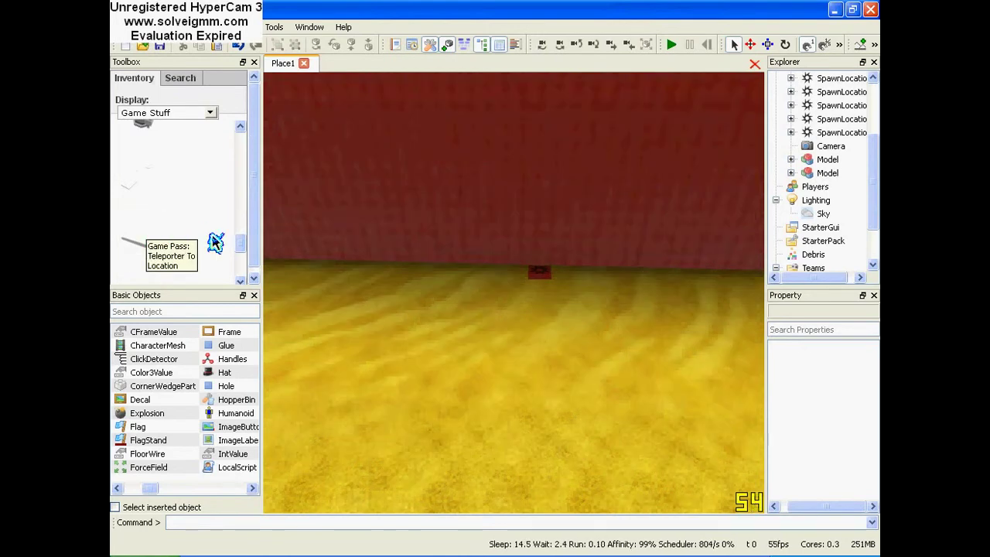
left_click_drag(238, 251, 240, 279)
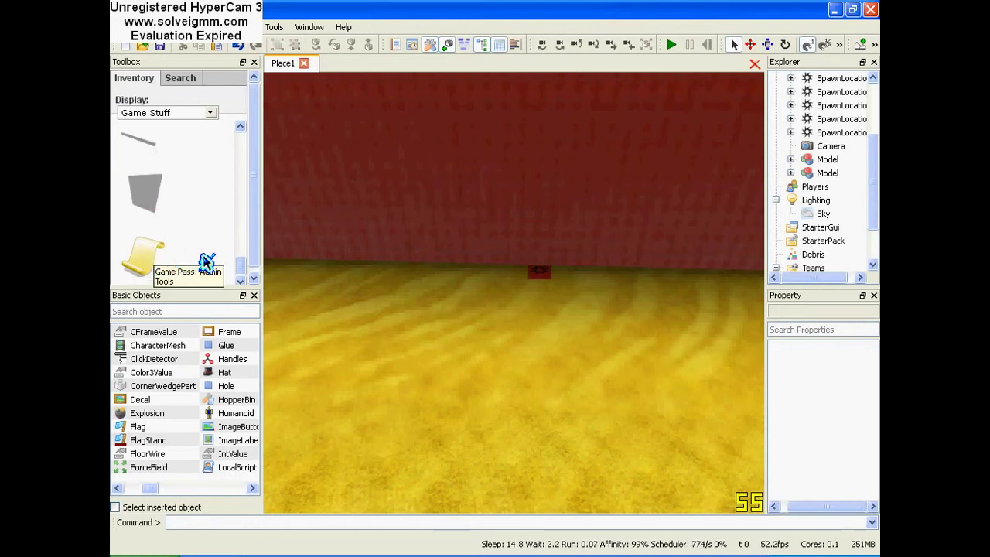
left_click_drag(241, 270, 241, 173)
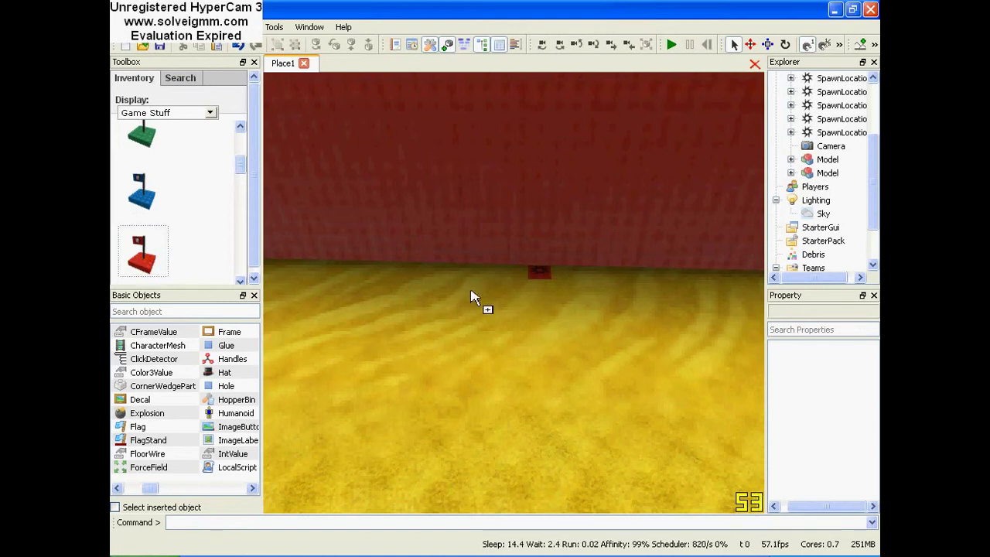
left_click_drag(471, 293, 414, 306)
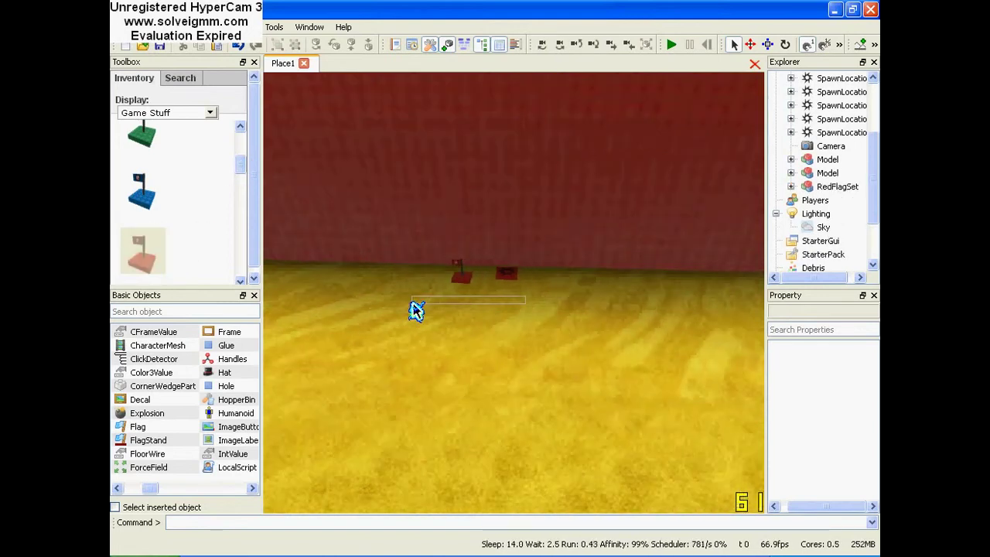
- Move the red flag stand from the sand onto the walkway of the red side's castle wall
right_click_drag(543, 334, 532, 290)
left_click(595, 298)
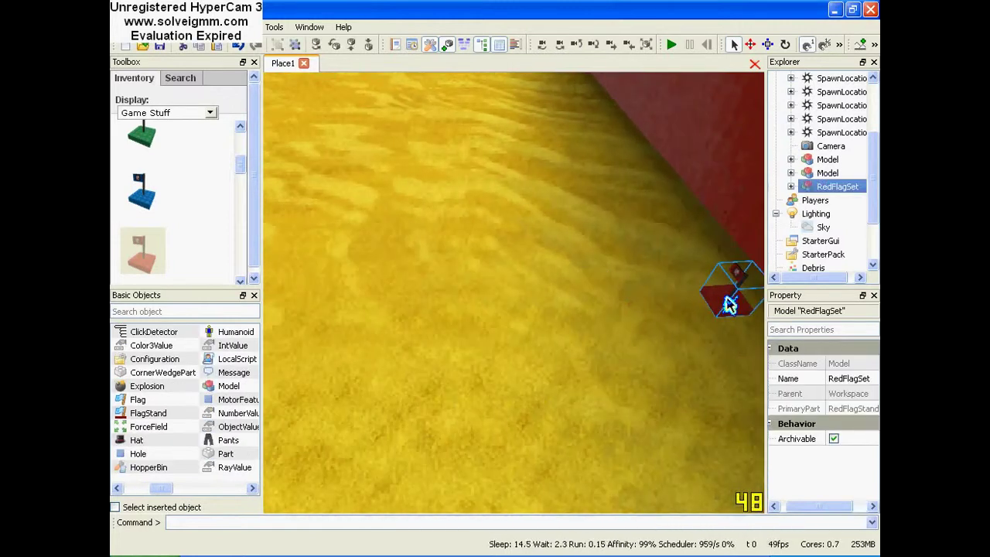
right_click_drag(729, 305, 740, 304)
left_click(701, 300)
left_click(684, 293)
left_click_drag(682, 293, 493, 325)
scroll(503, 331, "up", 3)
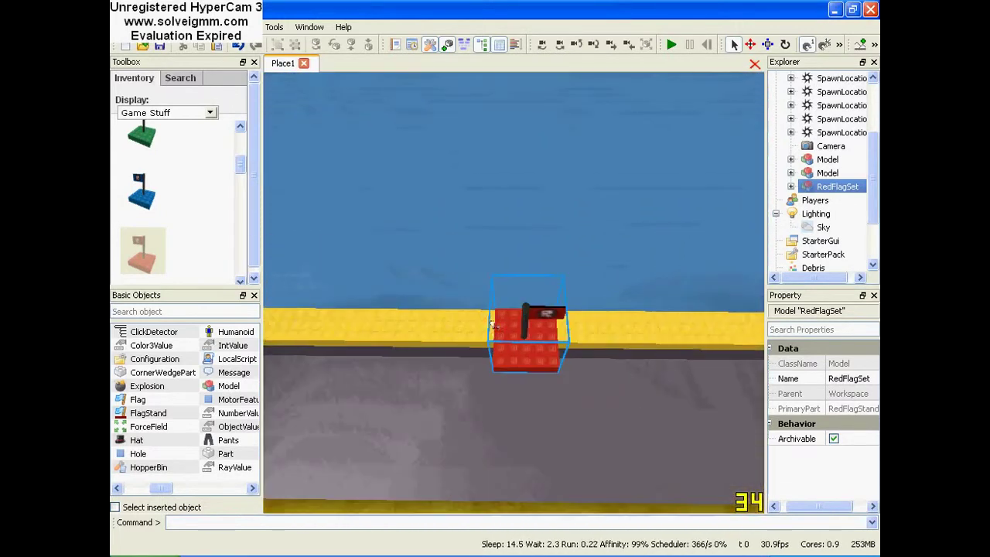
- Insert a blue flag stand from Game Stuff at the blue side's castle wall
right_click_drag(483, 368, 410, 233)
scroll(517, 286, "down", 3)
scroll(409, 232, "up", 2)
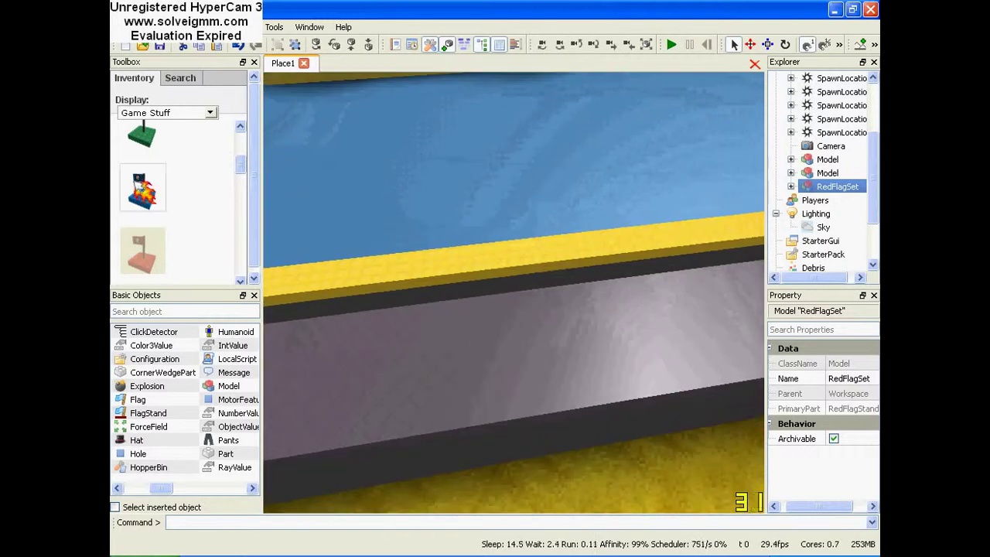
left_click_drag(144, 191, 495, 232)
left_click(492, 273)
right_click_drag(495, 277, 495, 232)
- Move the blue flag stand onto the walkway between two towers of the blue side's castle wall
left_click_drag(495, 232, 387, 272)
scroll(486, 267, "up", 5)
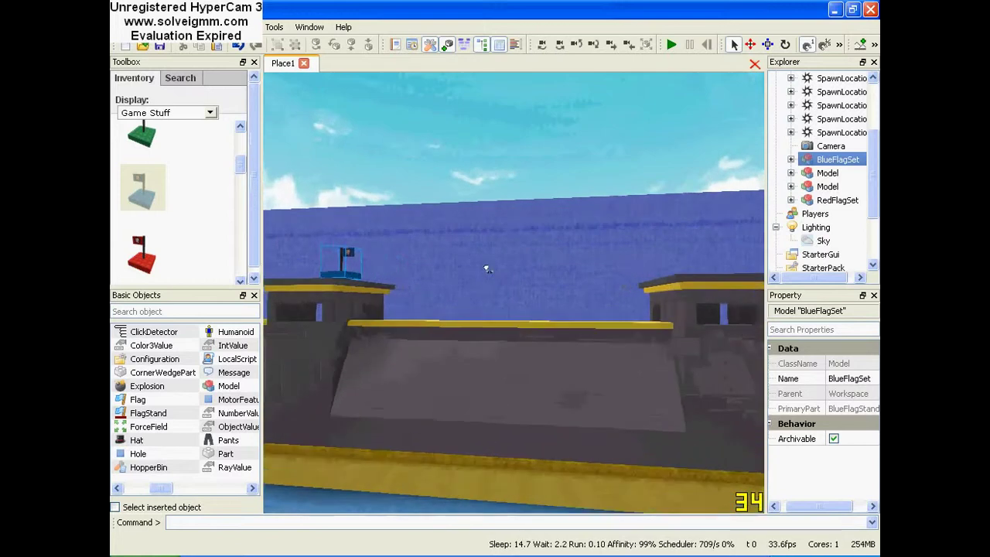
right_click_drag(486, 268, 497, 289)
scroll(497, 289, "down", 3)
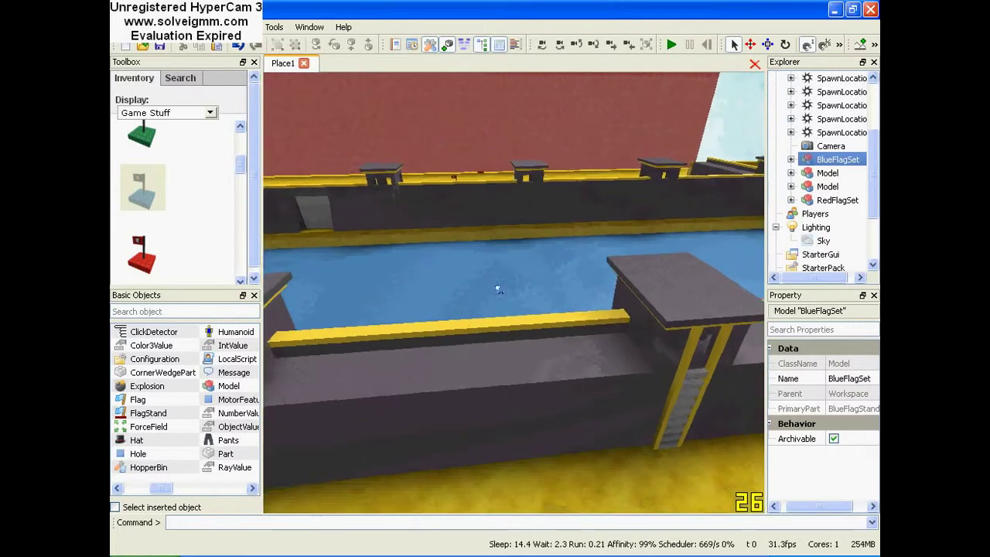
left_click_drag(497, 289, 456, 358)
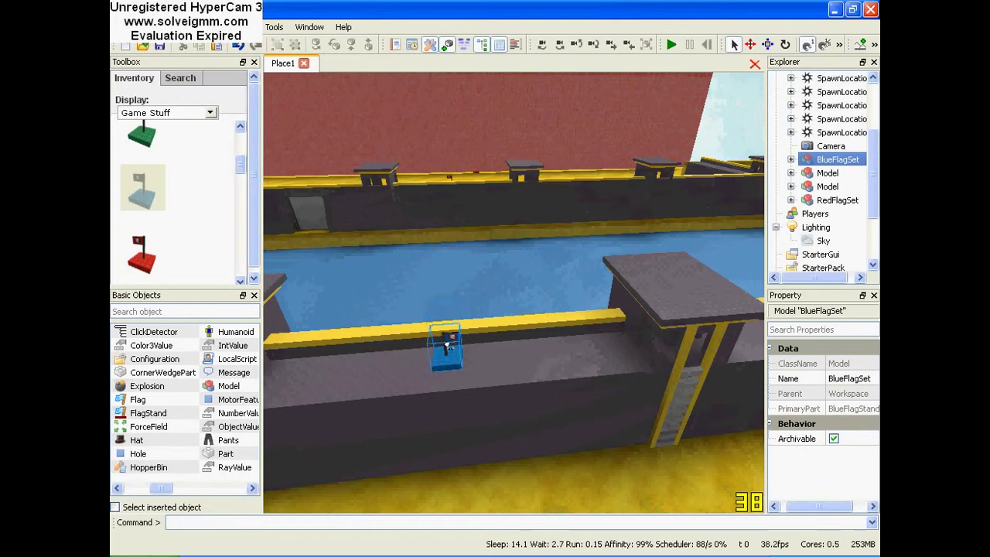
left_click(506, 292)
- Check the team color of The Blue Team and the properties of the blue flag stand
right_click_drag(506, 292, 618, 253)
scroll(626, 297, "up", 3)
scroll(619, 254, "down", 2)
scroll(824, 221, "down", 2)
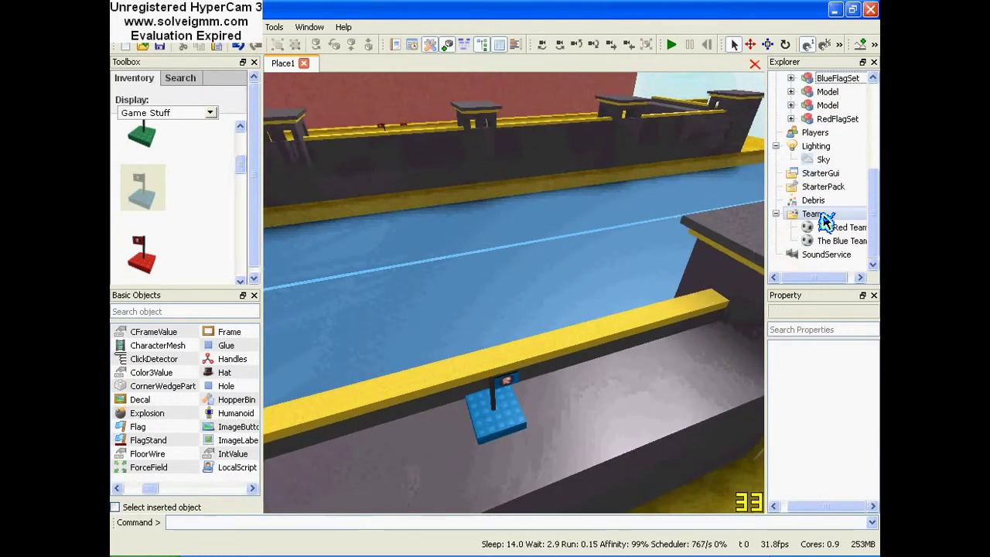
left_click(832, 245)
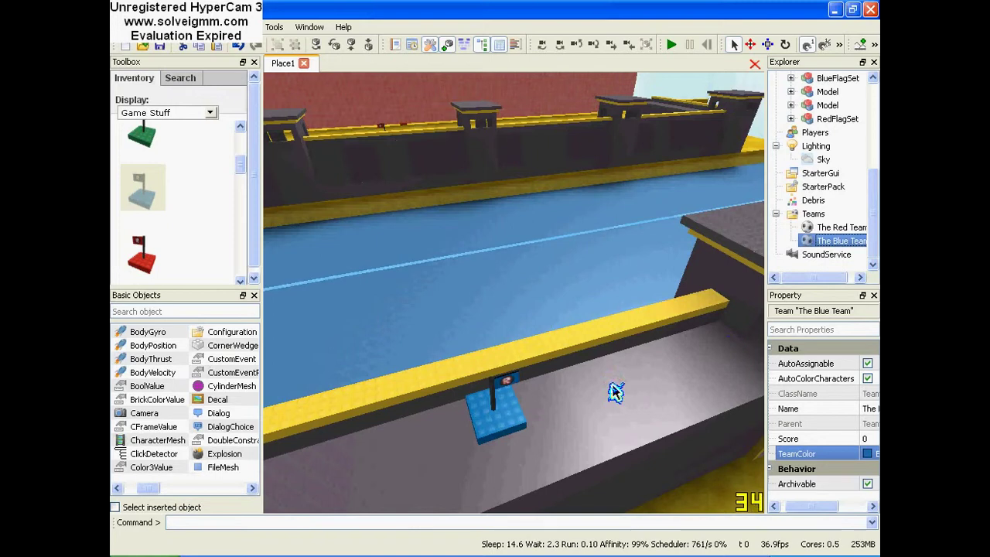
left_click(499, 403)
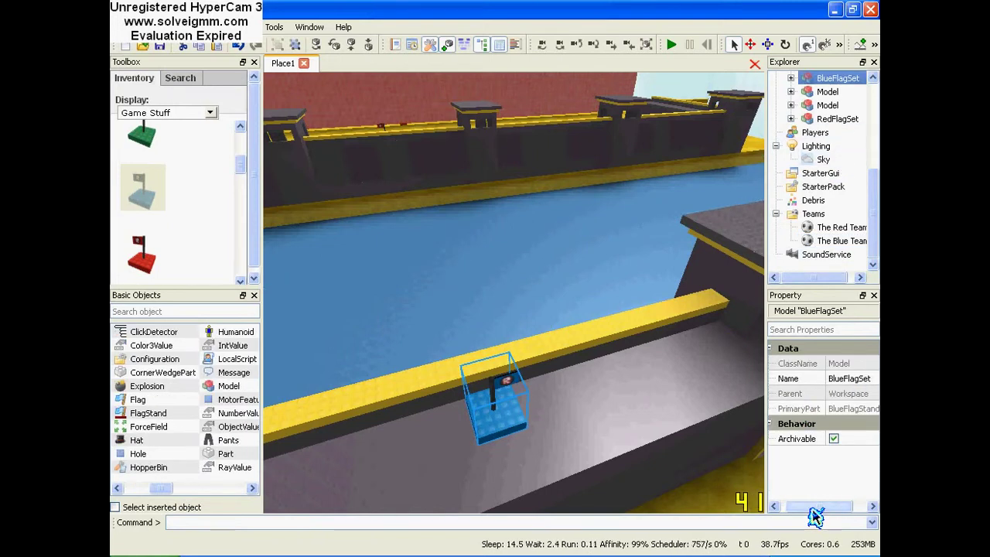
left_click_drag(822, 508, 789, 509)
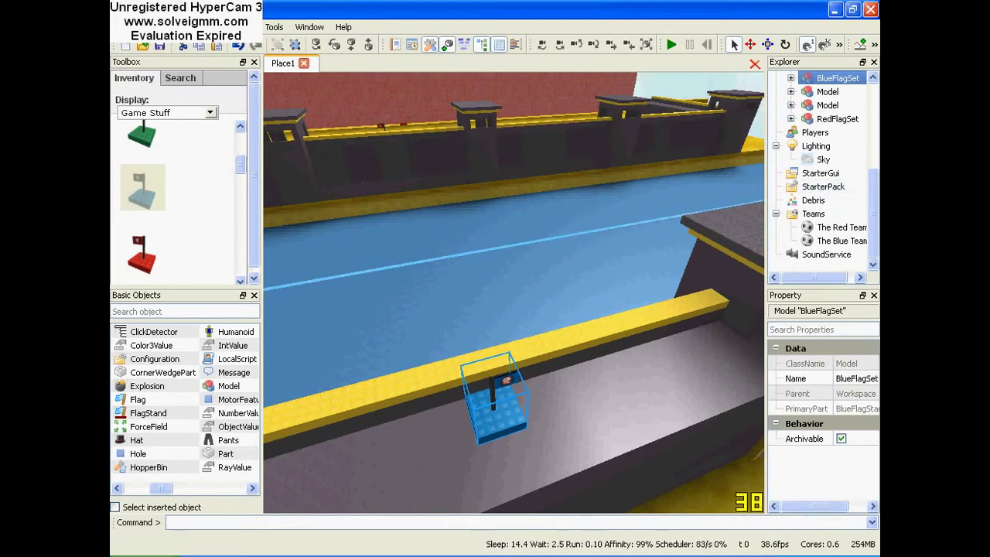
- Look over the blue side, the water channel and both castle walls with their flag stands
right_click_drag(513, 293, 761, 220)
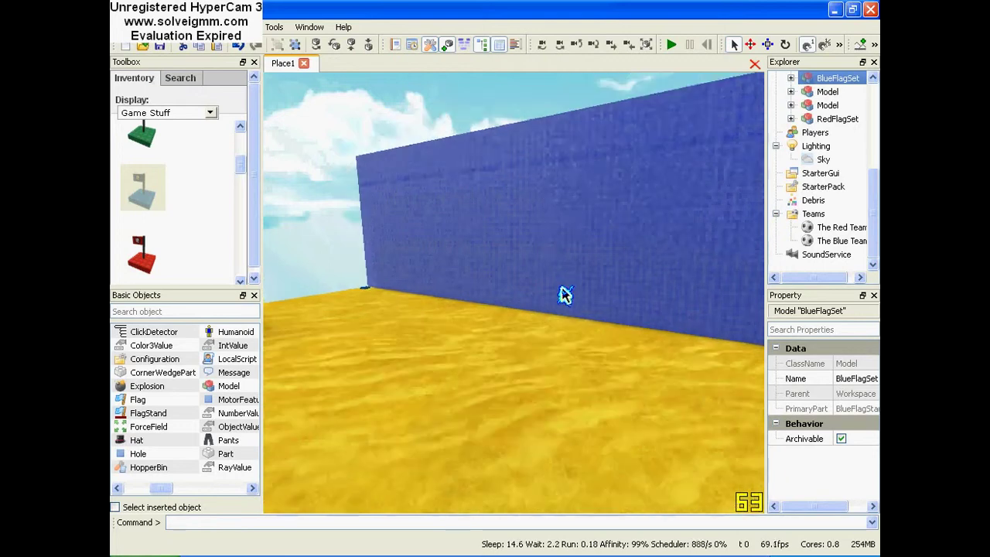
right_click_drag(565, 294, 758, 297)
scroll(564, 296, "up", 3)
right_click_drag(565, 295, 433, 259)
scroll(572, 355, "down", 3)
scroll(533, 259, "up", 3)
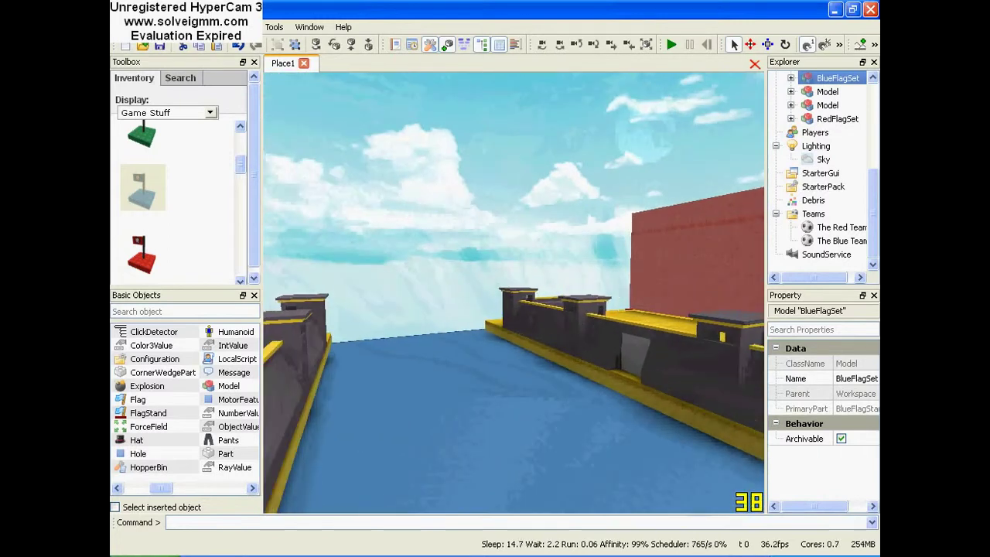
right_click_drag(675, 464, 626, 363)
scroll(626, 363, "down", 6)
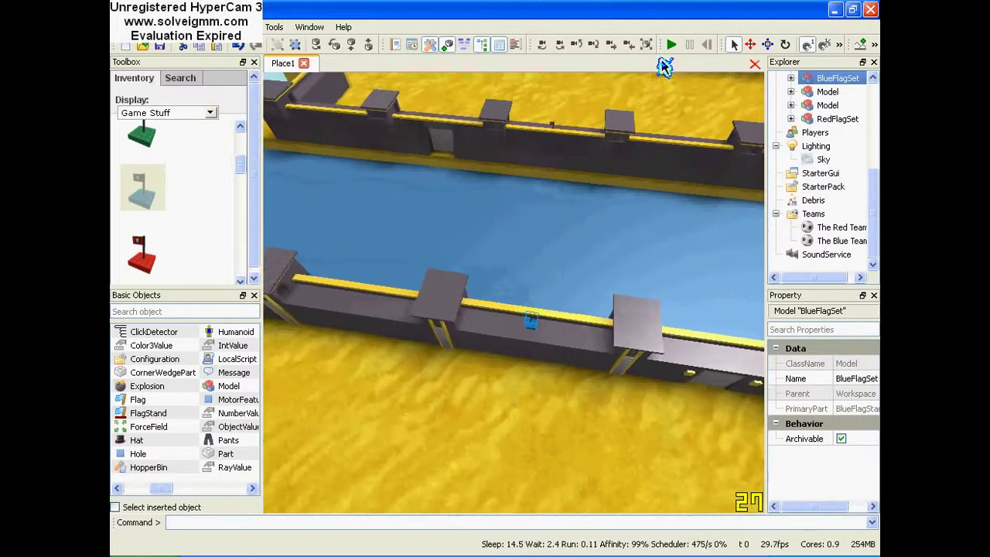
- Remove terrain blocks from the sand bank beside the end of the blue castle wall to cut a small opening
right_click_drag(506, 270, 440, 317)
scroll(541, 274, "up", 6)
scroll(542, 201, "up", 8)
scroll(603, 255, "up", 5)
key("w")
key("w")
right_click_drag(340, 155, 413, 145)
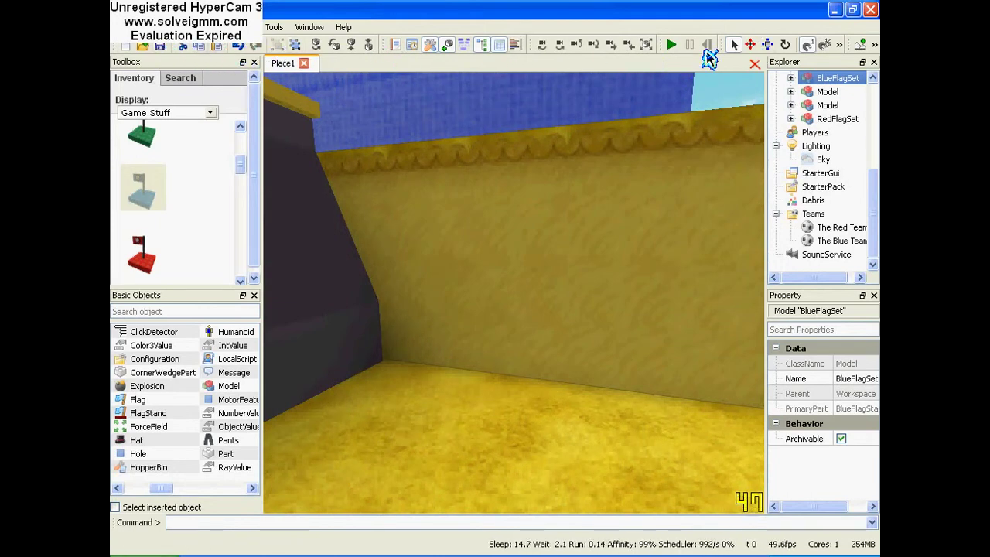
left_click(874, 48)
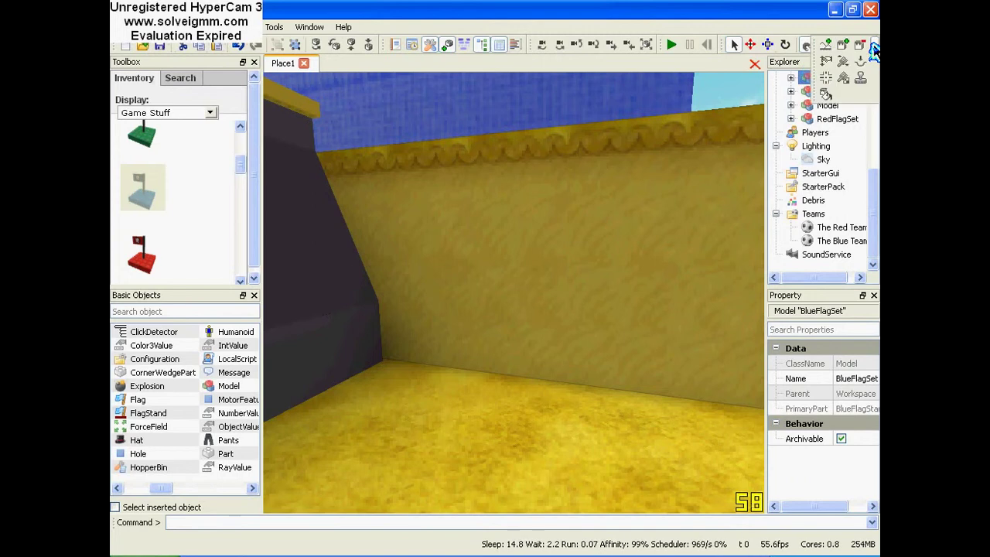
left_click(863, 49)
right_click_drag(553, 336, 570, 317)
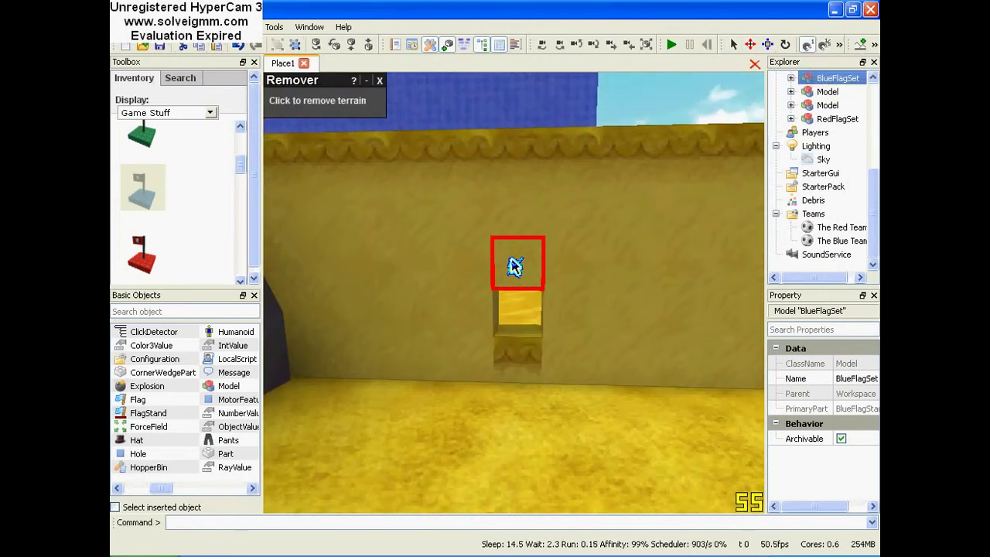
left_click(579, 256)
left_click(580, 299)
- Cut a matching opening through the sand bank beside the red castle wall across the channel
right_click_drag(579, 298, 572, 287)
key("s")
key("w")
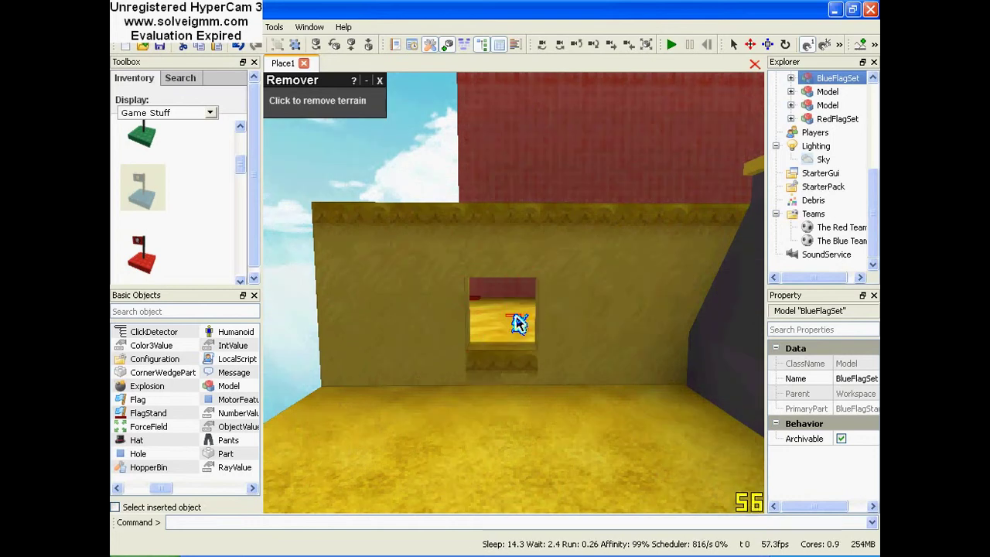
- Cut another opening through the sand bank at the opposite end of the blue castle wall
key("d")
right_click_drag(518, 323, 492, 325)
key("w")
key("w")
key("w")
key("d")
key("s")
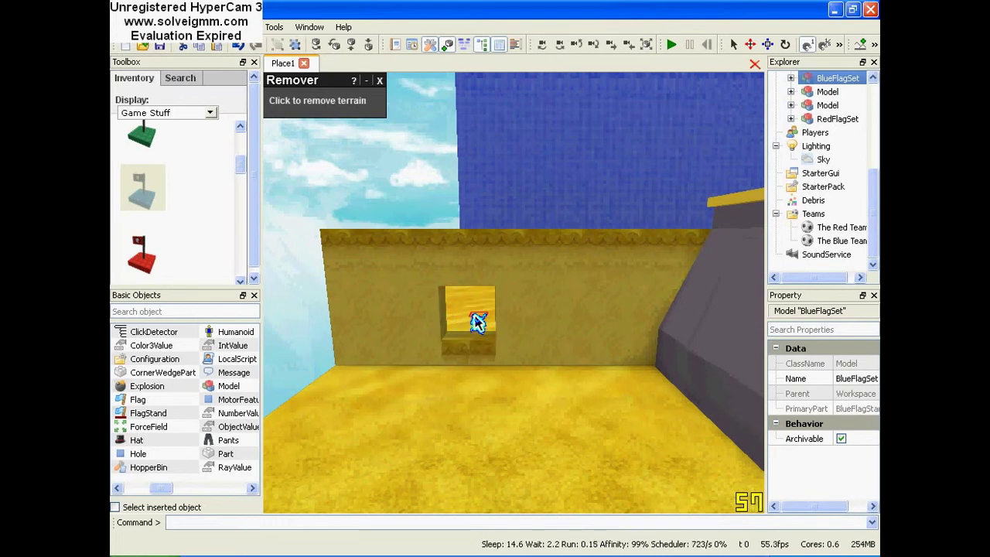
- Remove four terrain blocks from the sand bank at the opposite end of the red castle wall to open a passage
mouse_move(477, 320)
right_mouse_down()
mouse_move(490, 315)
mouse_move(490, 325)
right_mouse_up()
key("w")
key("w")
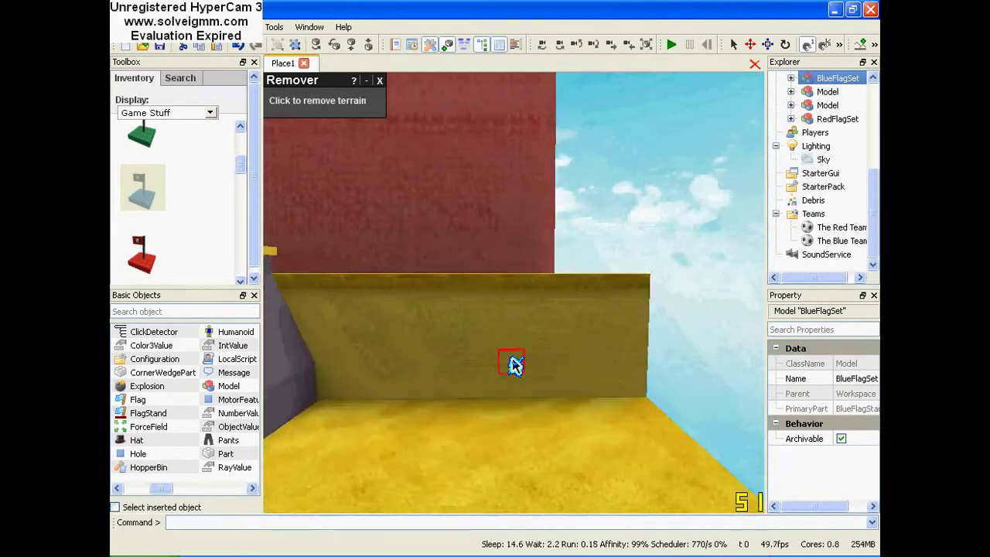
key("w")
left_click(474, 352)
left_click(473, 384)
left_click(518, 368)
left_click(512, 389)
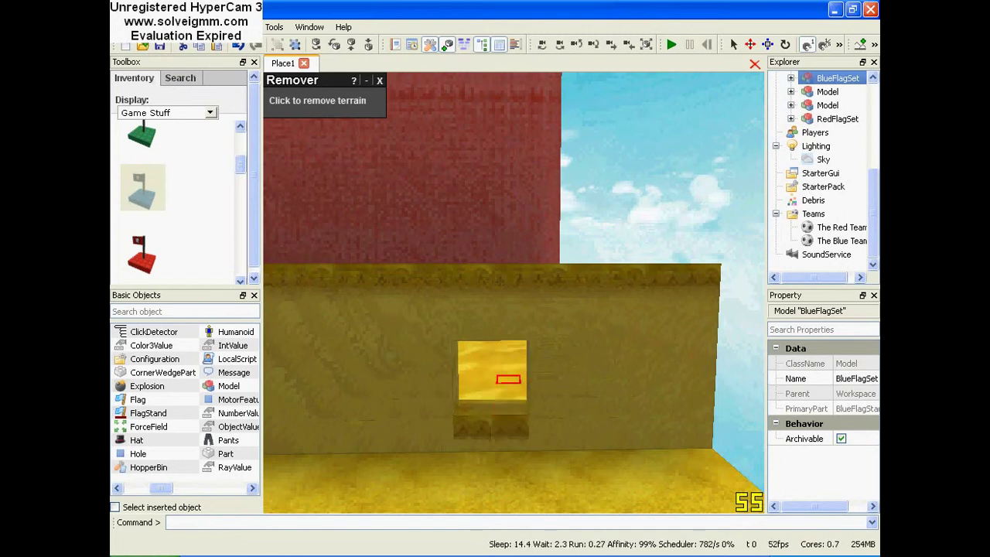
- Browse the Gear, Vehicles, Experimental, Wiring, Holiday, Deadly Machines and Fun Machines sets for parts to stamp
mouse_move(508, 380)
right_mouse_down()
mouse_move(523, 371)
mouse_move(606, 374)
mouse_move(515, 382)
right_mouse_up()
key("w")
key("w")
right_click_drag(498, 258, 876, 62)
key("w")
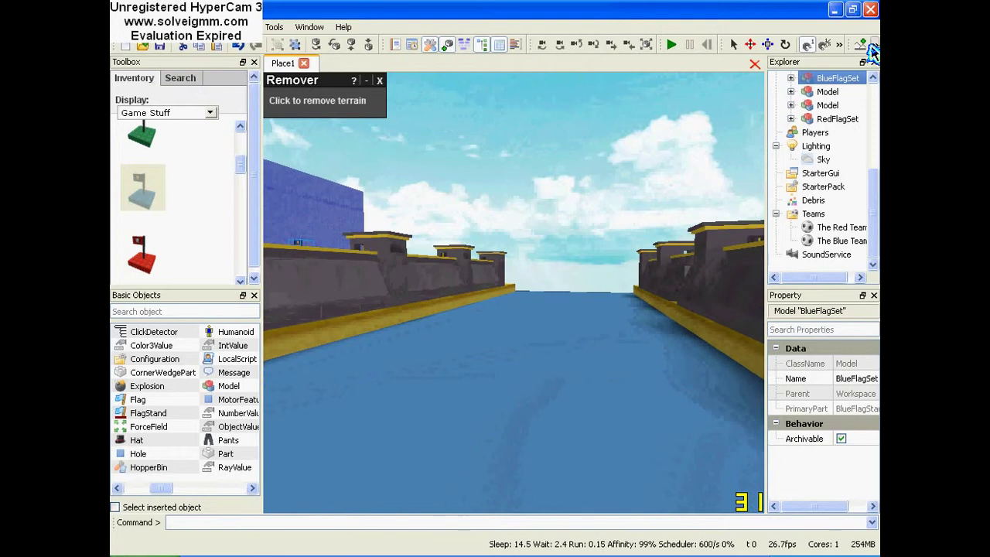
left_click(872, 48)
left_click(864, 79)
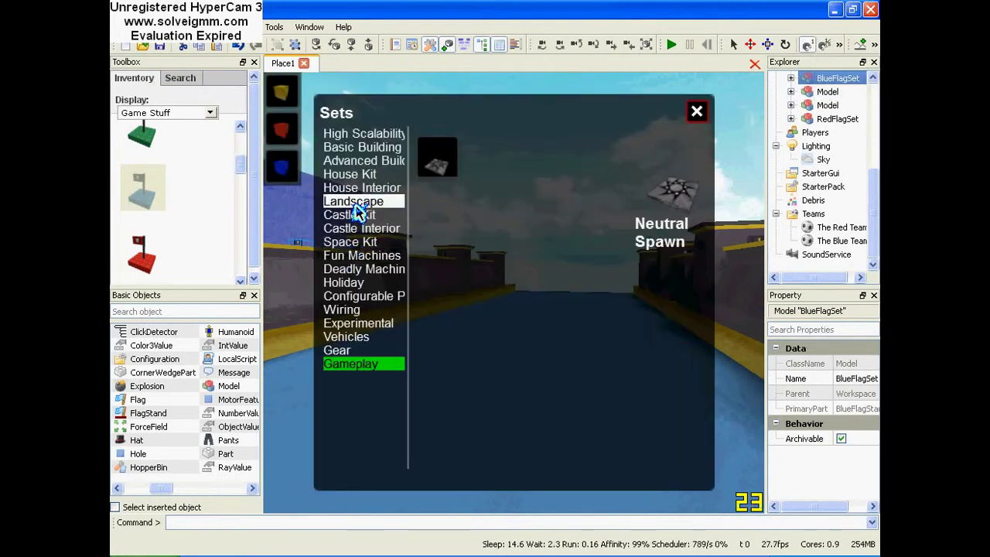
left_click(371, 350)
left_click(367, 337)
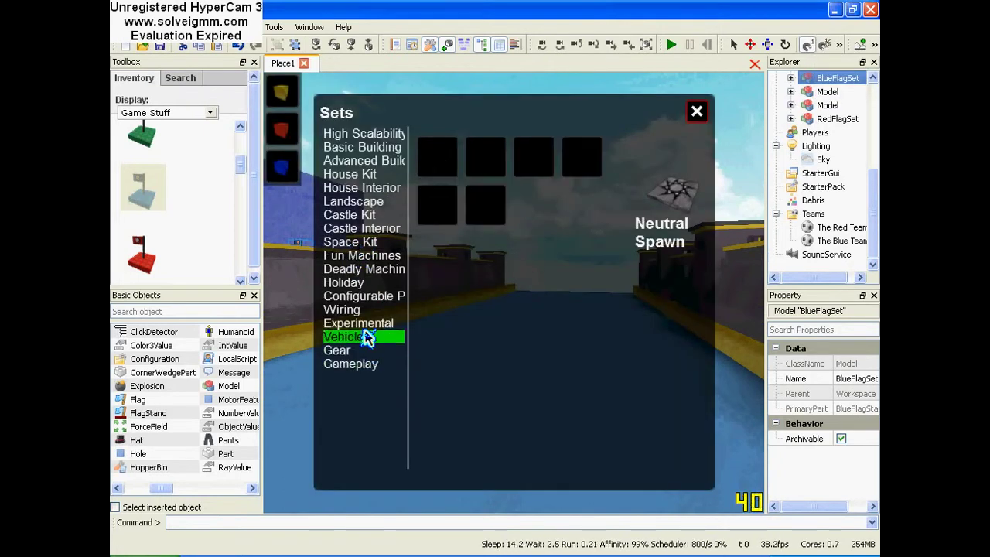
left_click(367, 324)
left_click(368, 311)
left_click(370, 284)
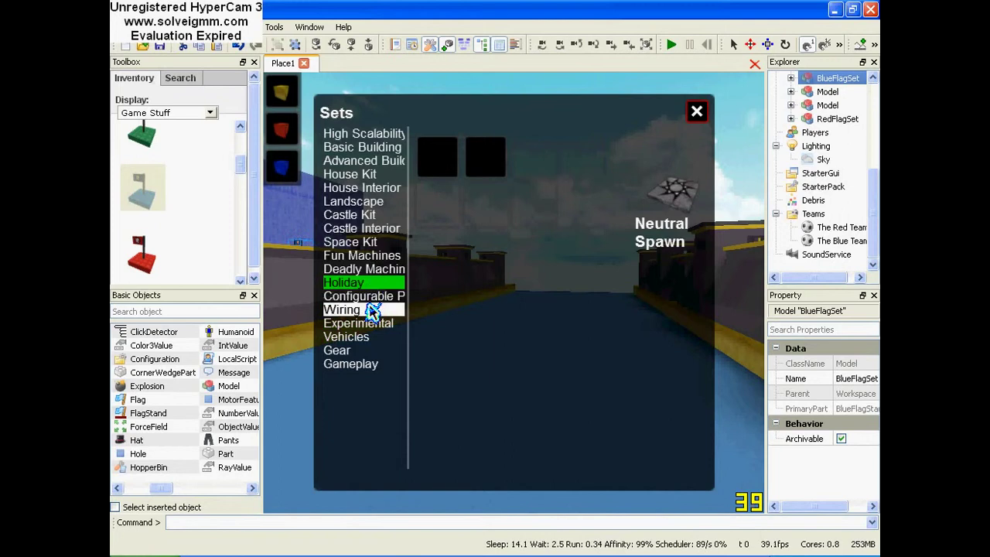
left_click(363, 269)
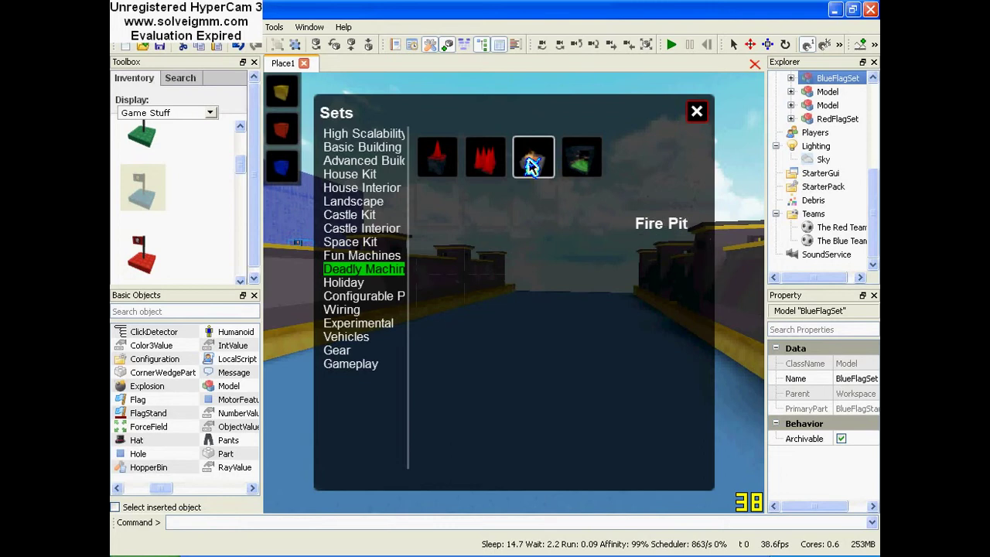
left_click(391, 257)
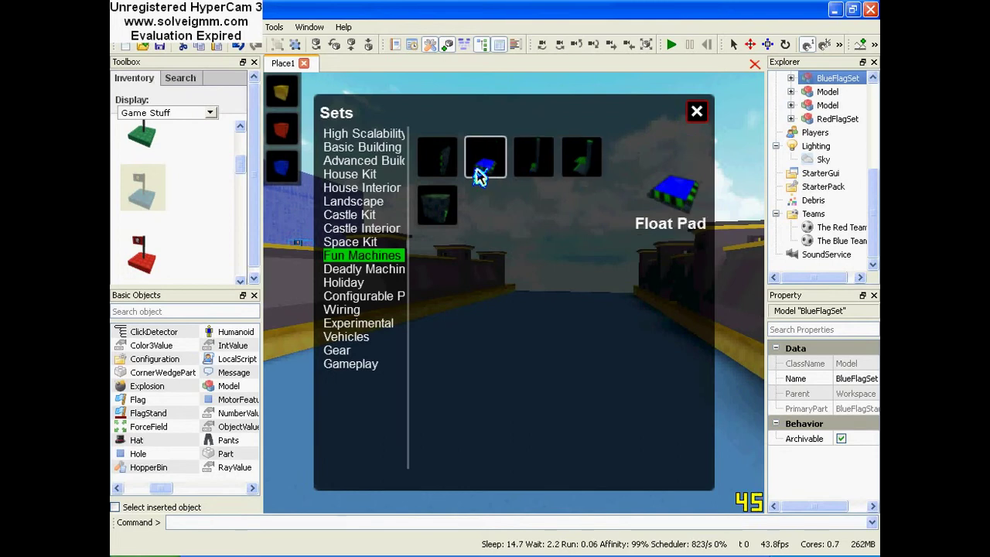
left_click(701, 117)
- Load the friend-only door from the Fun Machines set and try it at the sand bank opening beside the blue castle wall
mouse_move(664, 157)
right_mouse_down()
mouse_move(588, 186)
mouse_move(533, 151)
mouse_move(626, 225)
mouse_move(652, 166)
right_mouse_up()
key("a")
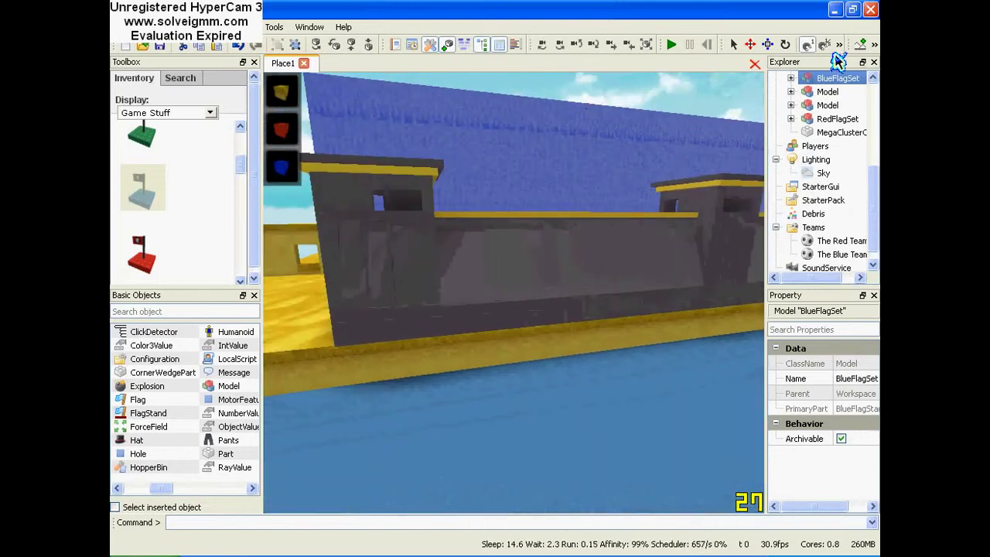
left_click(874, 44)
left_click(862, 79)
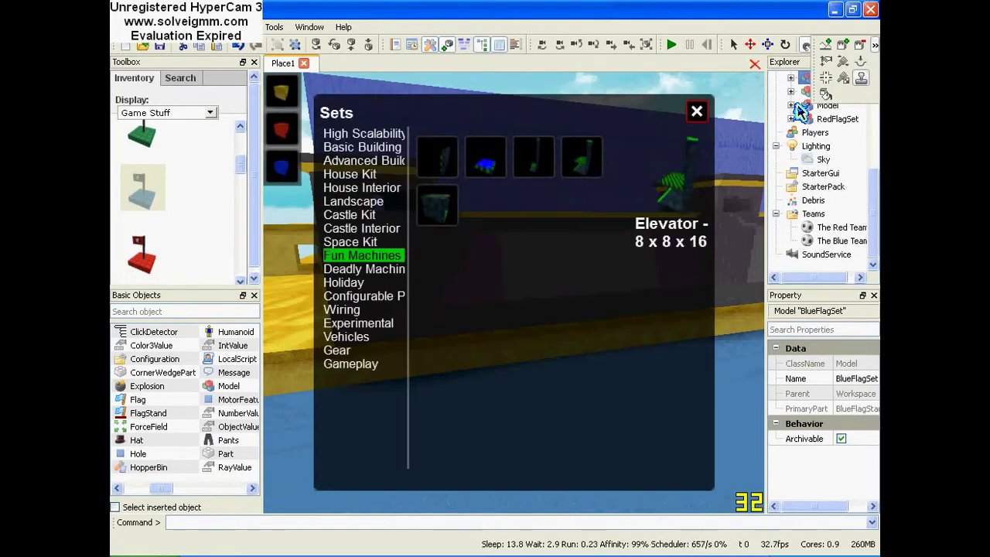
left_click(437, 204)
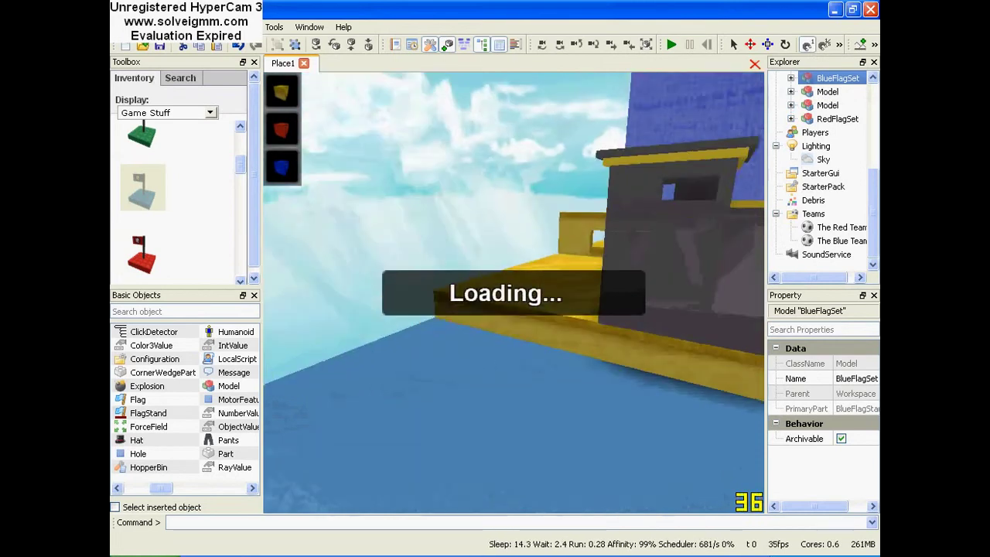
key("w")
right_click_drag(523, 229, 532, 267)
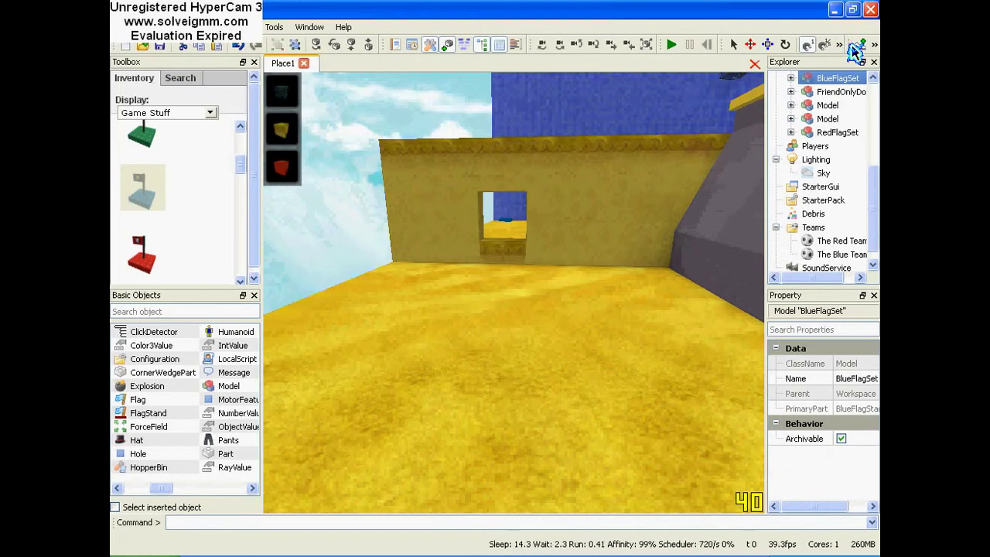
- Undo the terrain removals that cut the openings through the sand banks beside the castle walls
left_click(241, 47)
left_click(241, 47)
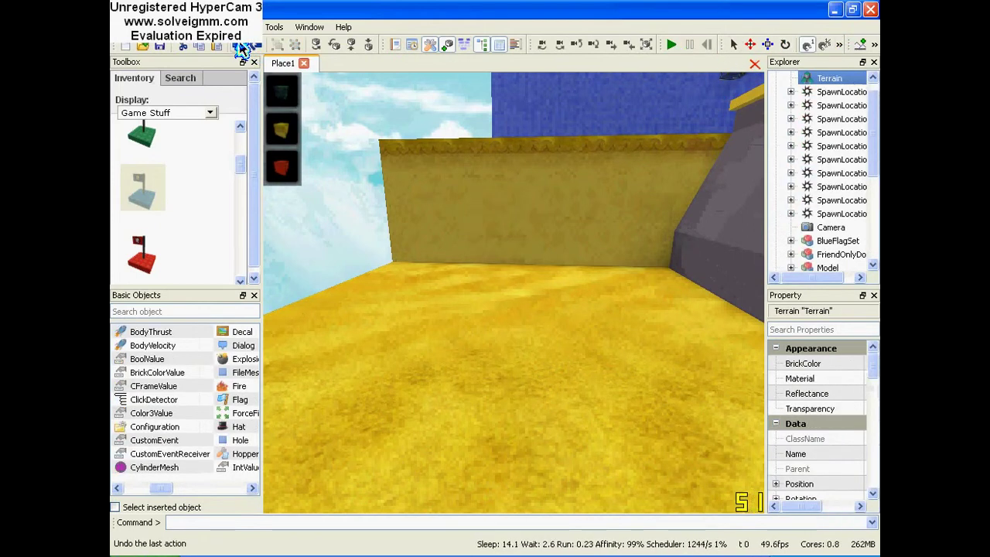
right_click_drag(536, 220, 533, 176)
key("w")
key("w")
key("w")
key("w")
key("w")
right_click_drag(415, 175, 426, 175)
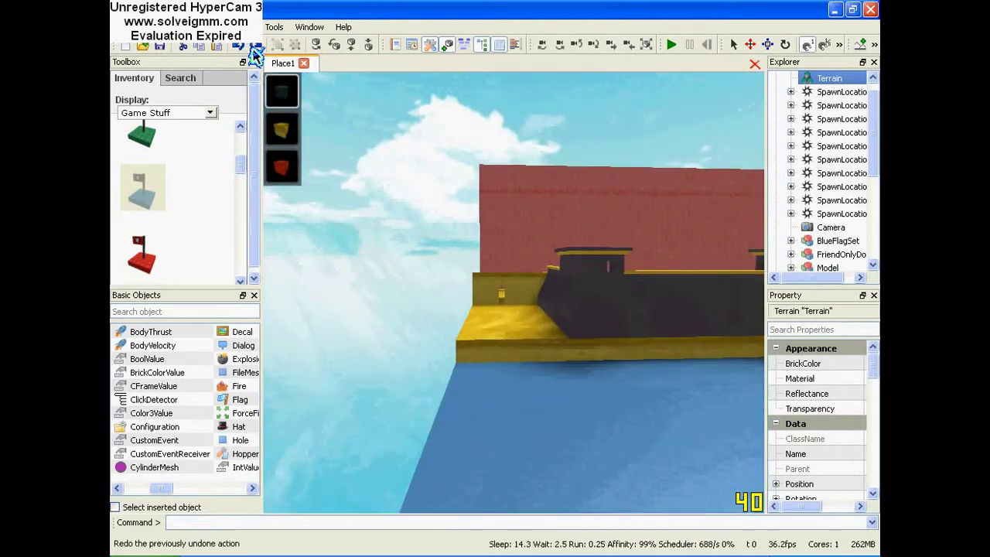
right_click_drag(540, 261, 530, 261)
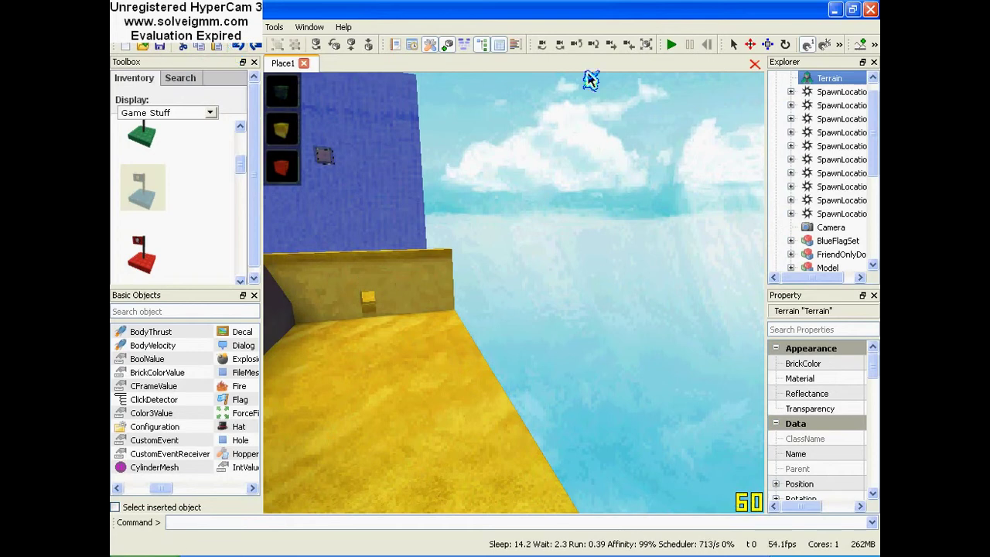
left_click(236, 52)
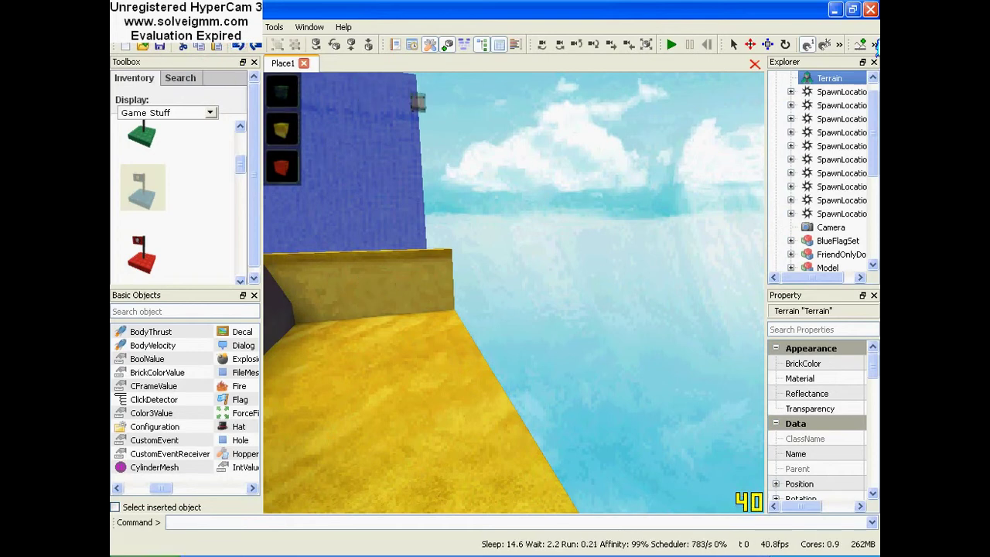
- Try to stamp a yellow sand terrain block from the High Scalability set at the foot of the bank beside the blue castle wall
left_click(874, 46)
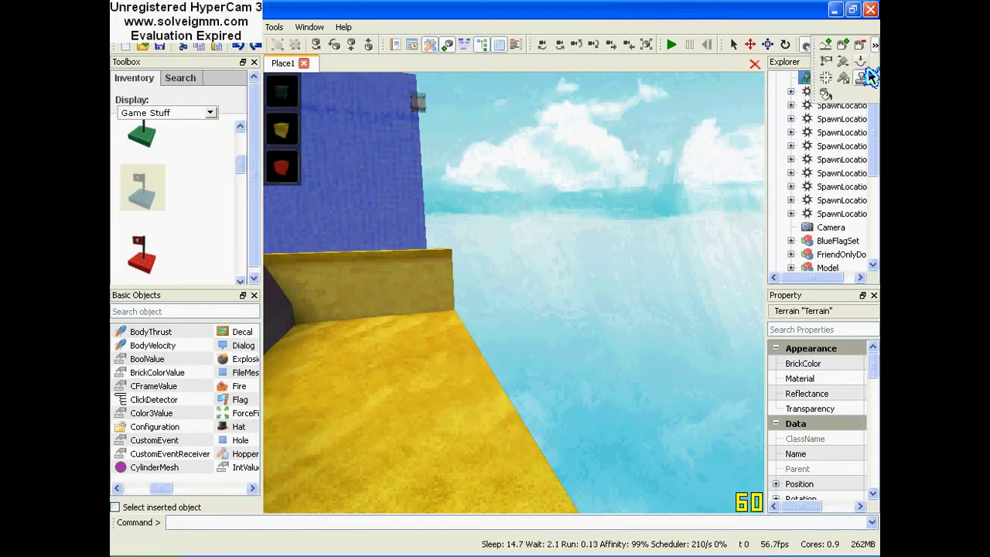
left_click(862, 79)
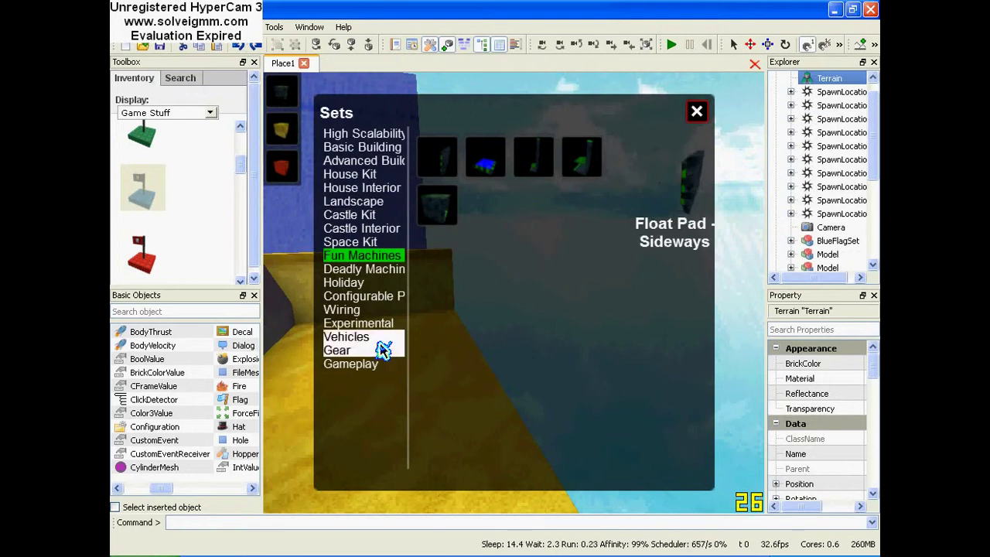
left_click(370, 135)
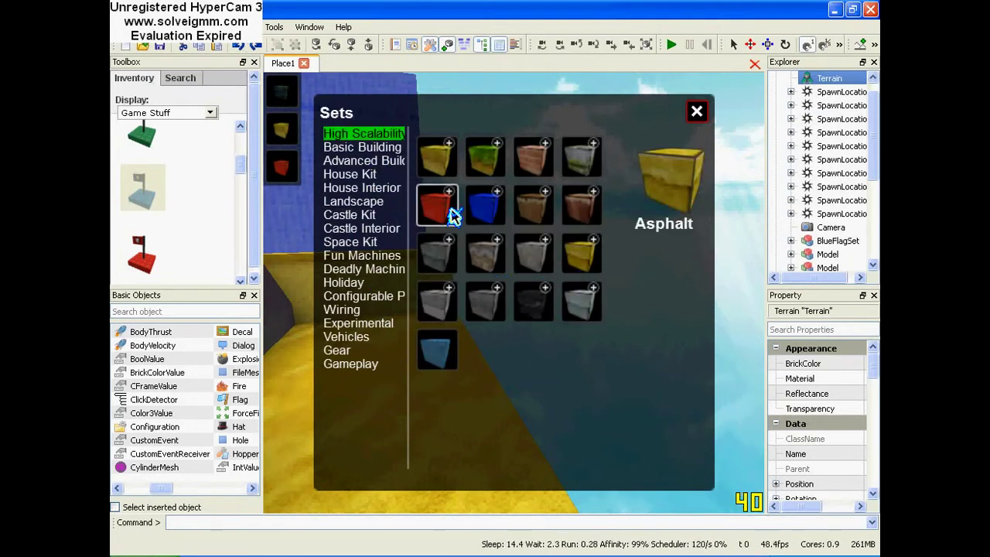
left_click(443, 167)
right_click_drag(491, 274, 457, 282)
scroll(534, 325, "up", 3)
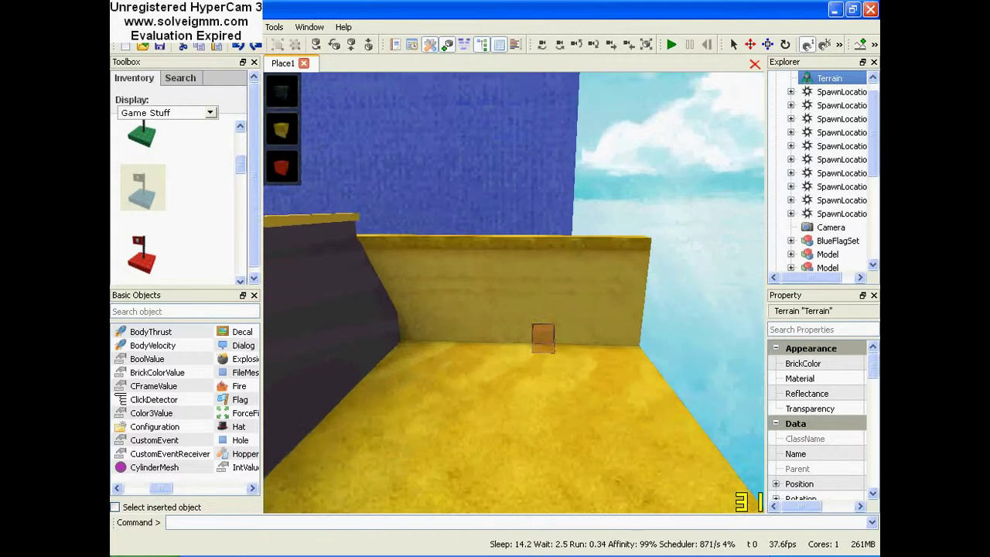
right_click_drag(541, 338, 464, 295)
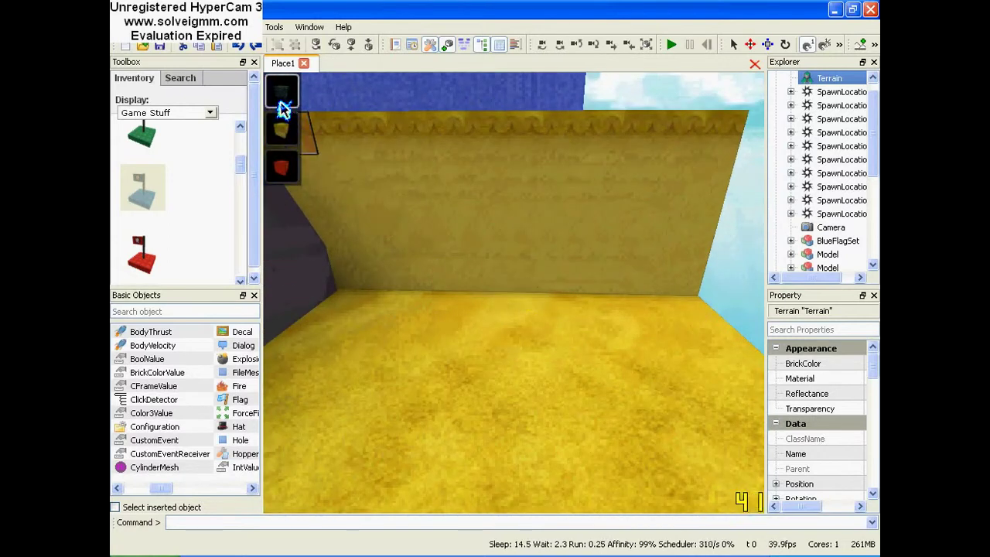
left_click(281, 126)
left_click(439, 293)
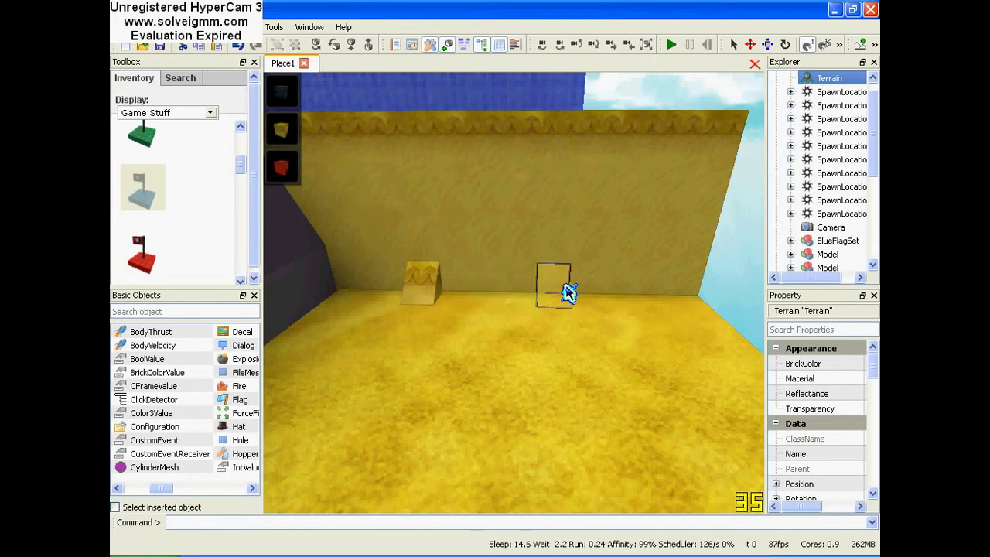
- Replace the ramp-shaped piece with a full sand block, and add a two-block-high column and another column along the foot of the blue-side bank
left_click(875, 46)
left_click(868, 81)
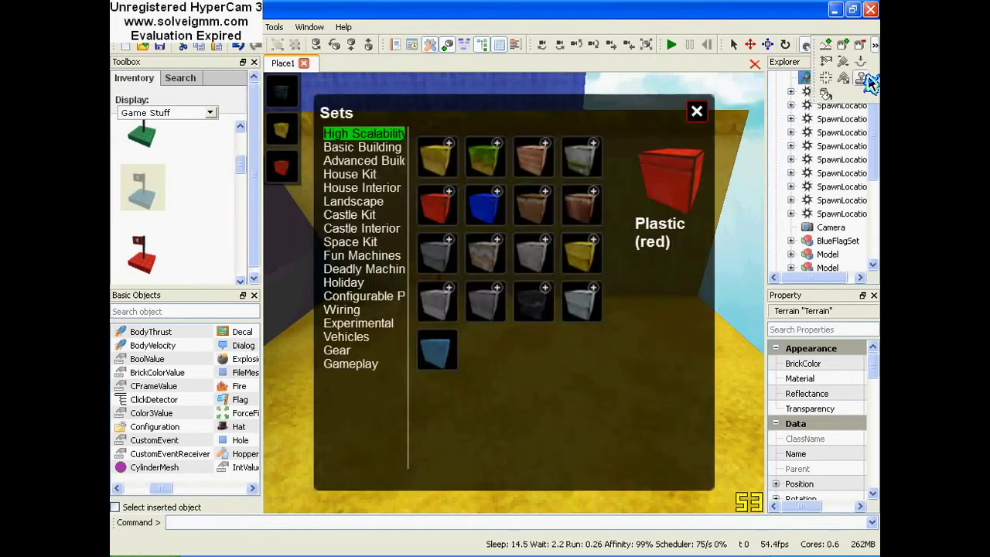
left_click(426, 159)
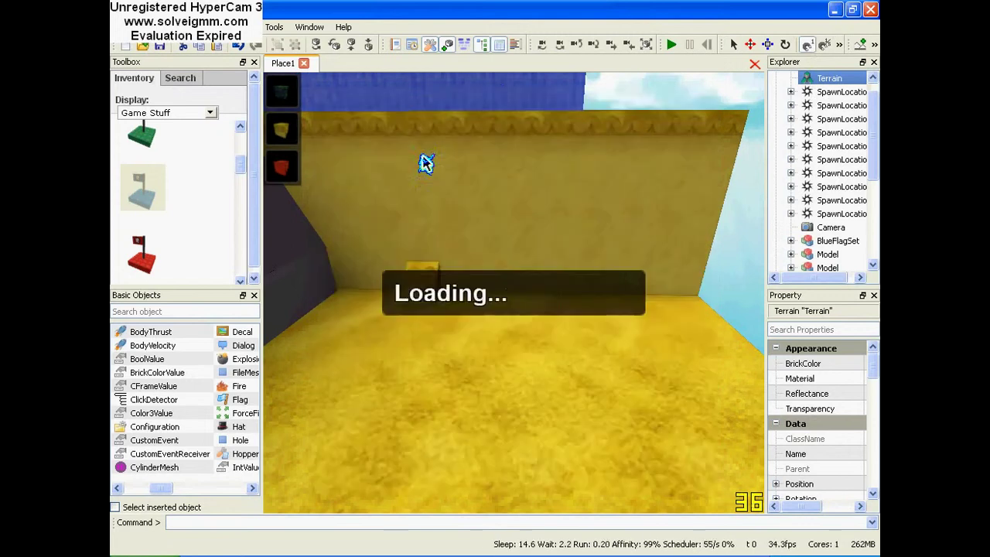
left_click(240, 52)
left_click(413, 282)
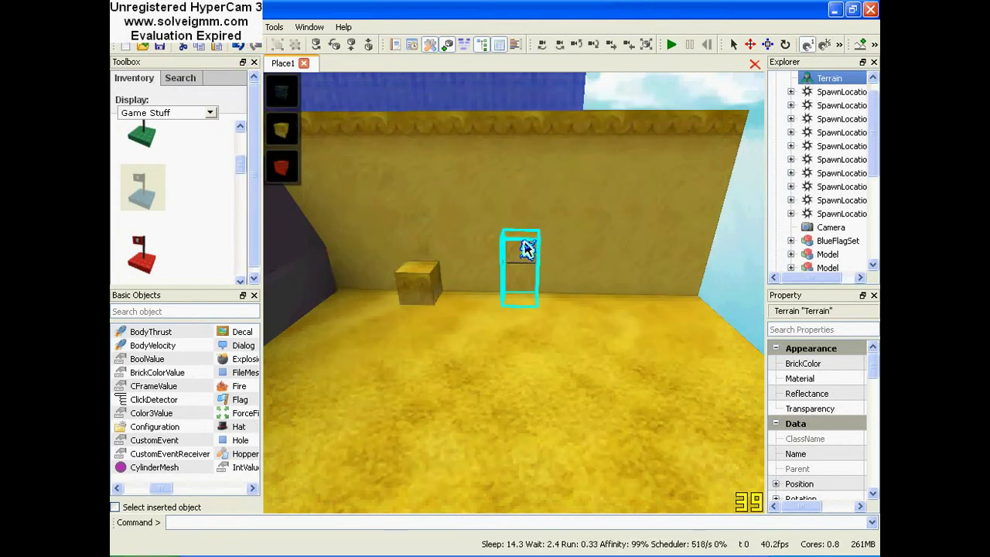
left_click(526, 248)
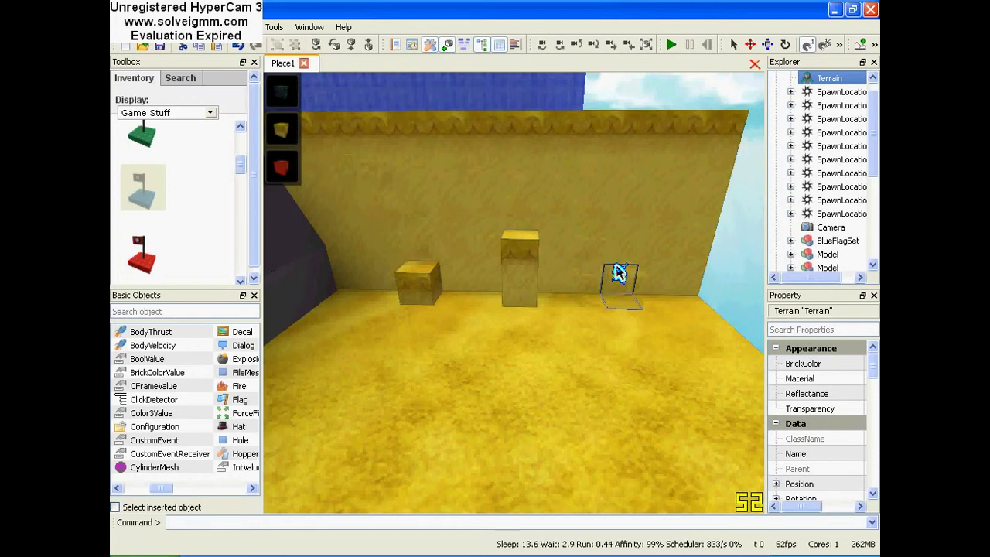
left_click_drag(620, 274, 622, 218)
- Stamp matching sand blocks along the foot of the bank beside the red castle wall
right_click_drag(634, 242, 604, 244)
scroll(634, 262, "down", 4)
scroll(533, 279, "up", 3)
scroll(619, 271, "up", 5)
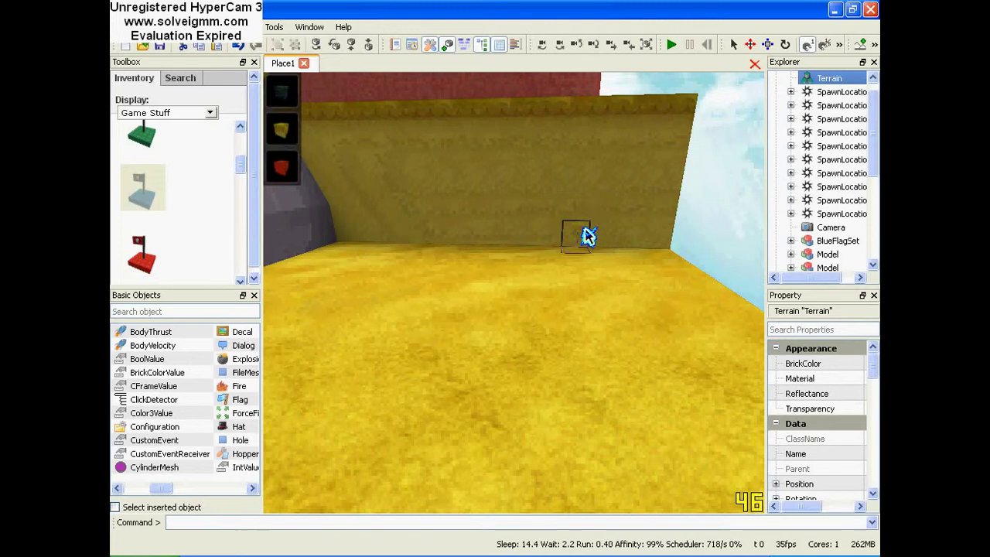